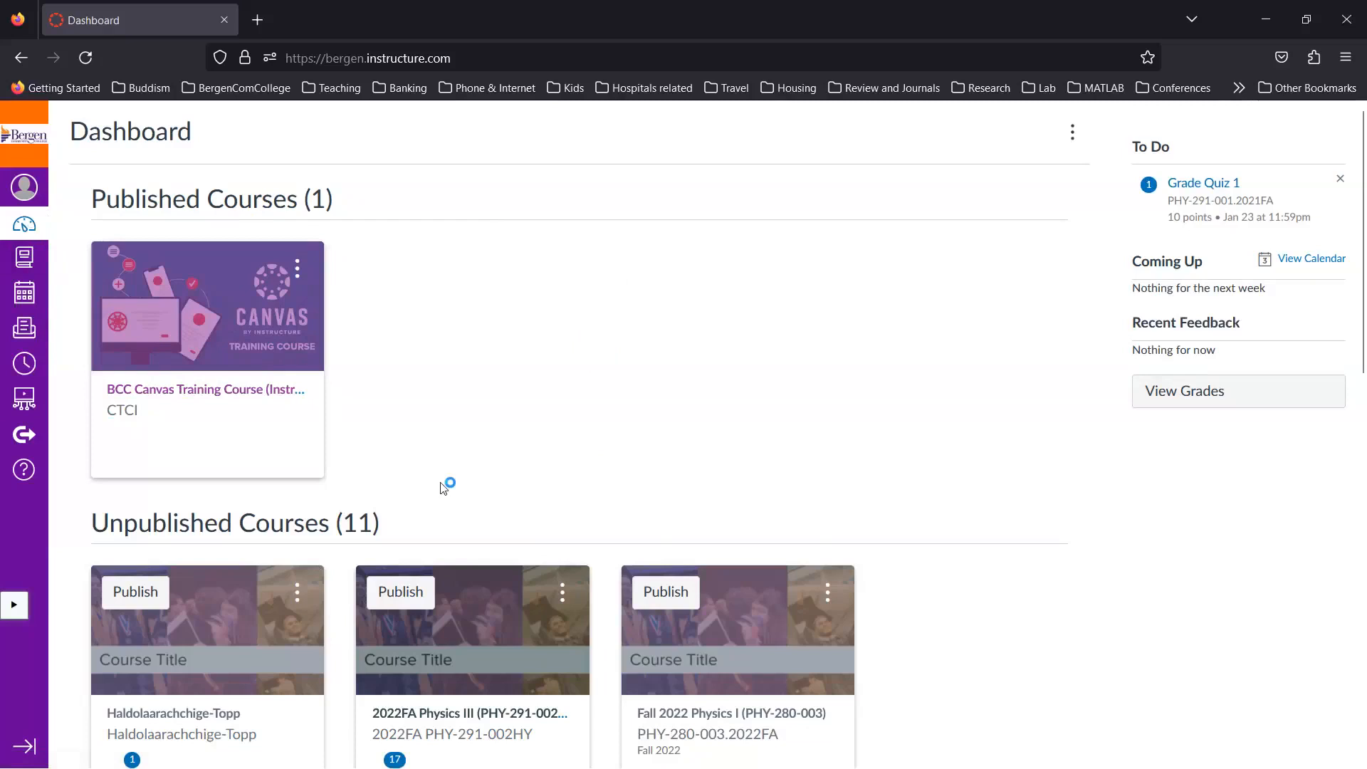
Step: Find the Summer 1 2022 Physics I course among the unpublished courses and open it
scroll(441, 488, down, 1)
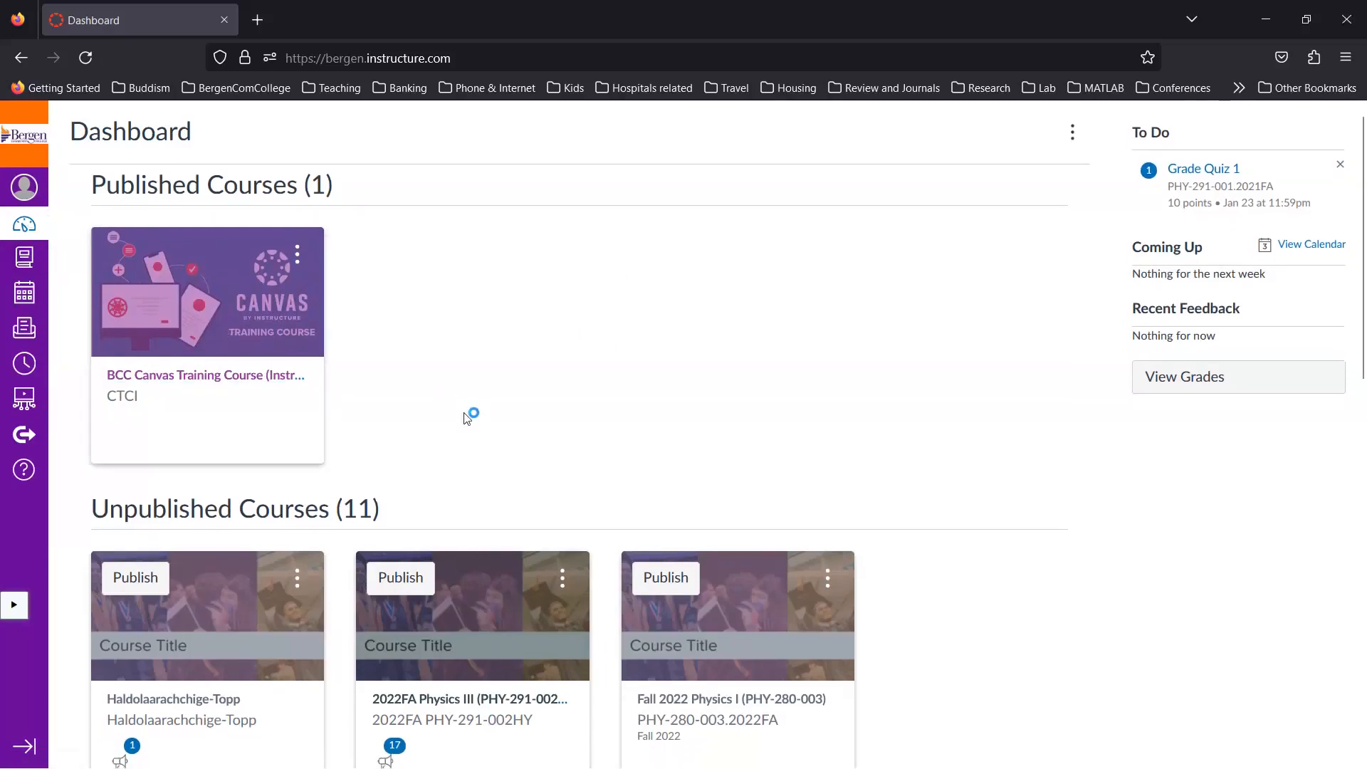
scroll(473, 412, down, 5)
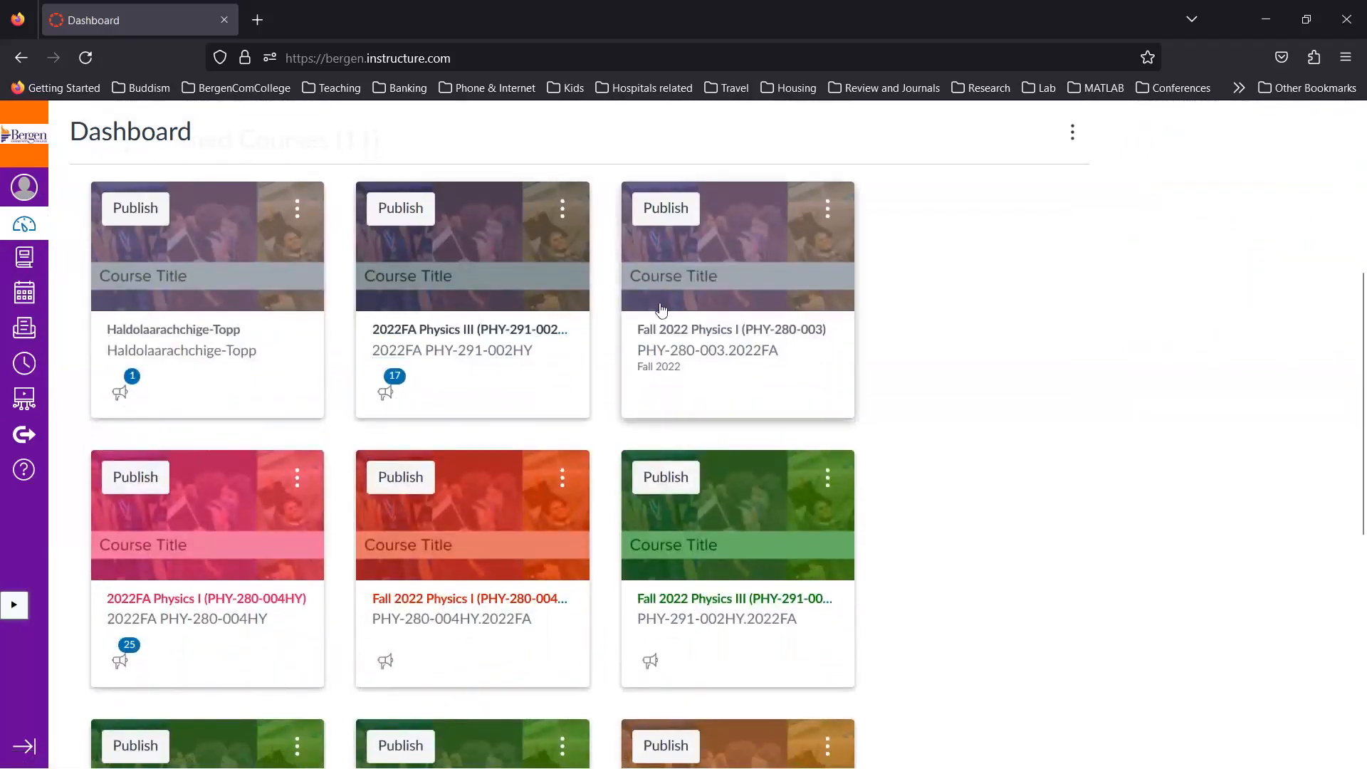
scroll(661, 310, down, 7)
scroll(661, 309, up, 12)
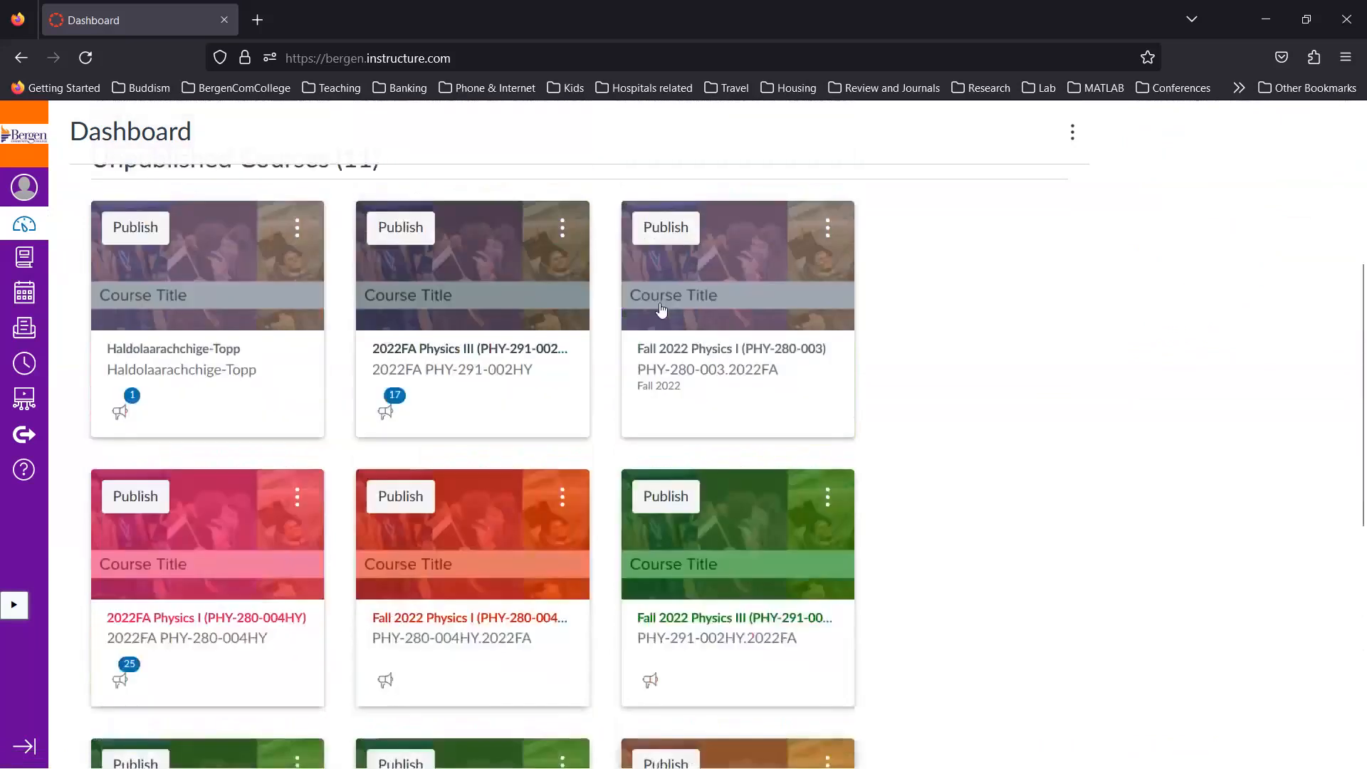
scroll(660, 306, down, 10)
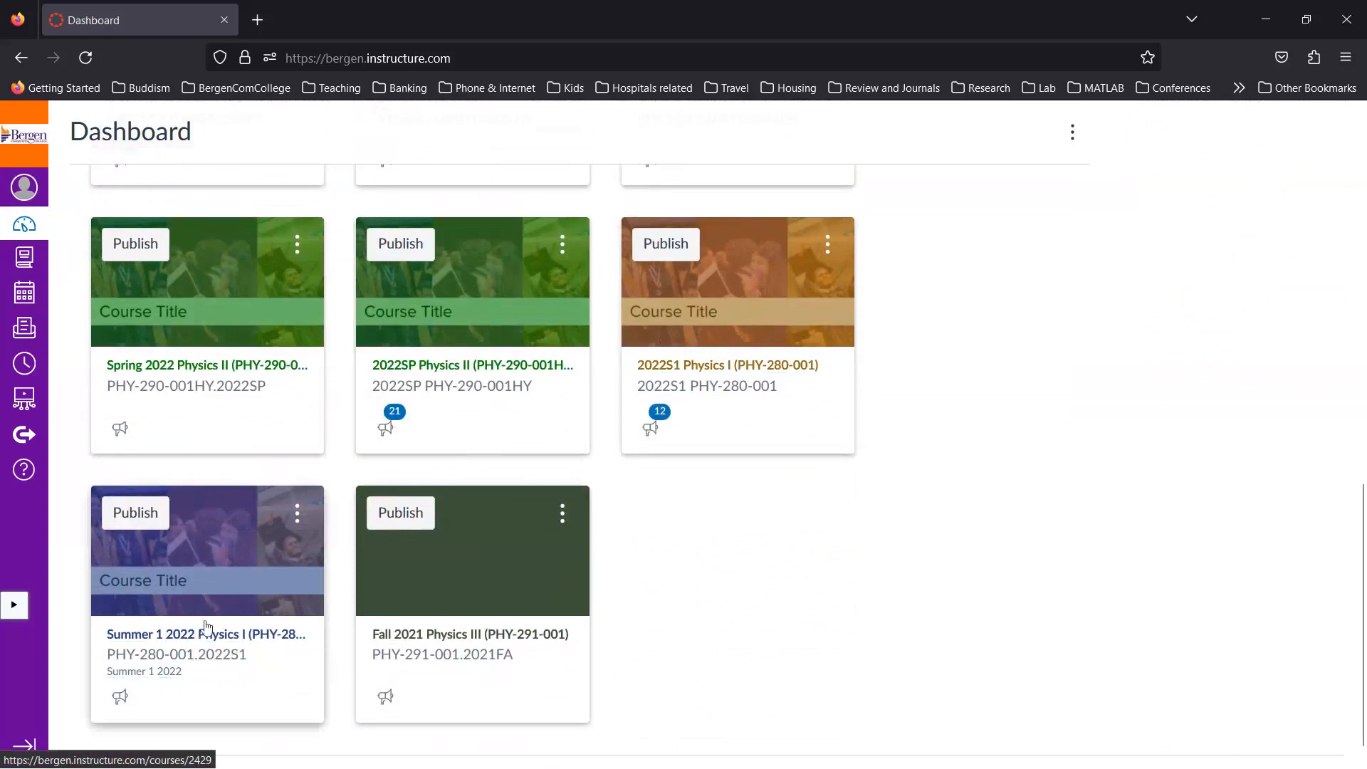
click(171, 640)
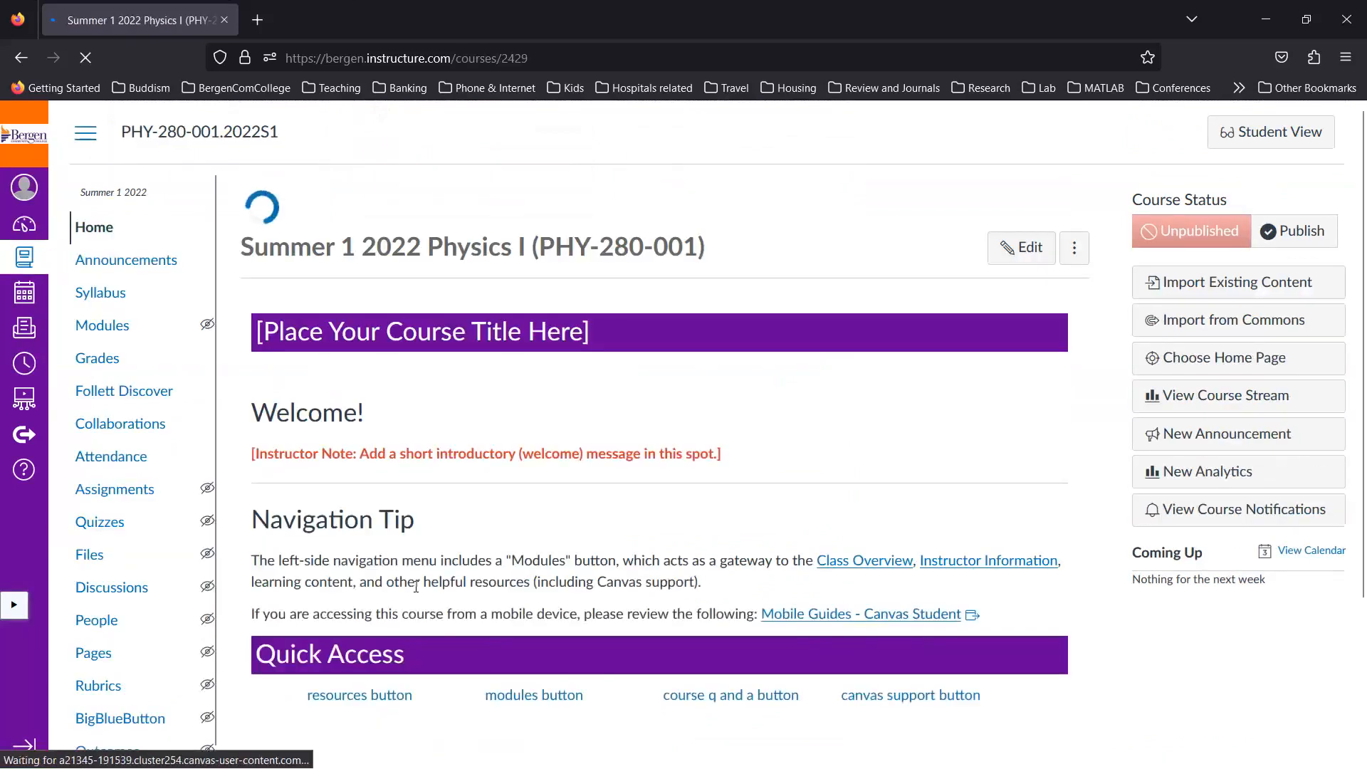
Step: Look over the course's home page, announcements and syllabus
scroll(543, 488, down, 3)
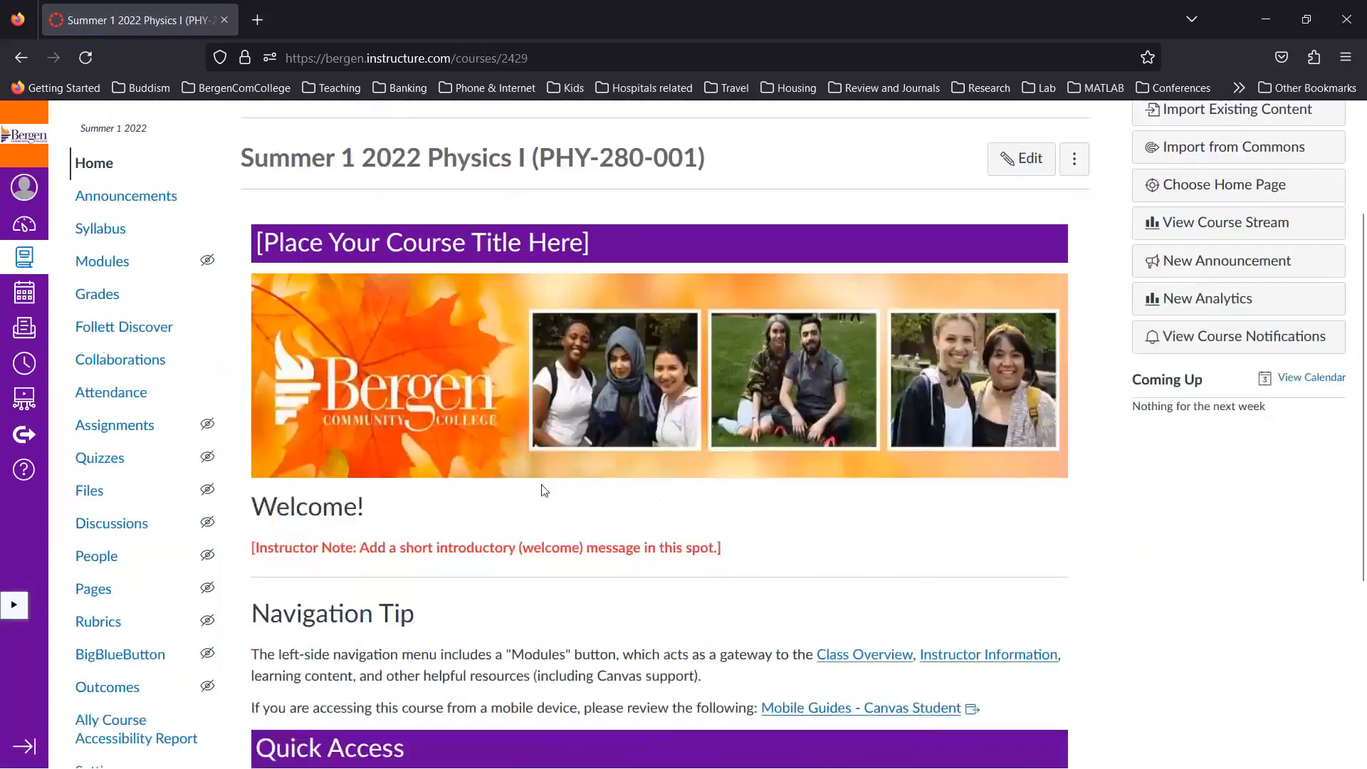
scroll(541, 484, up, 2)
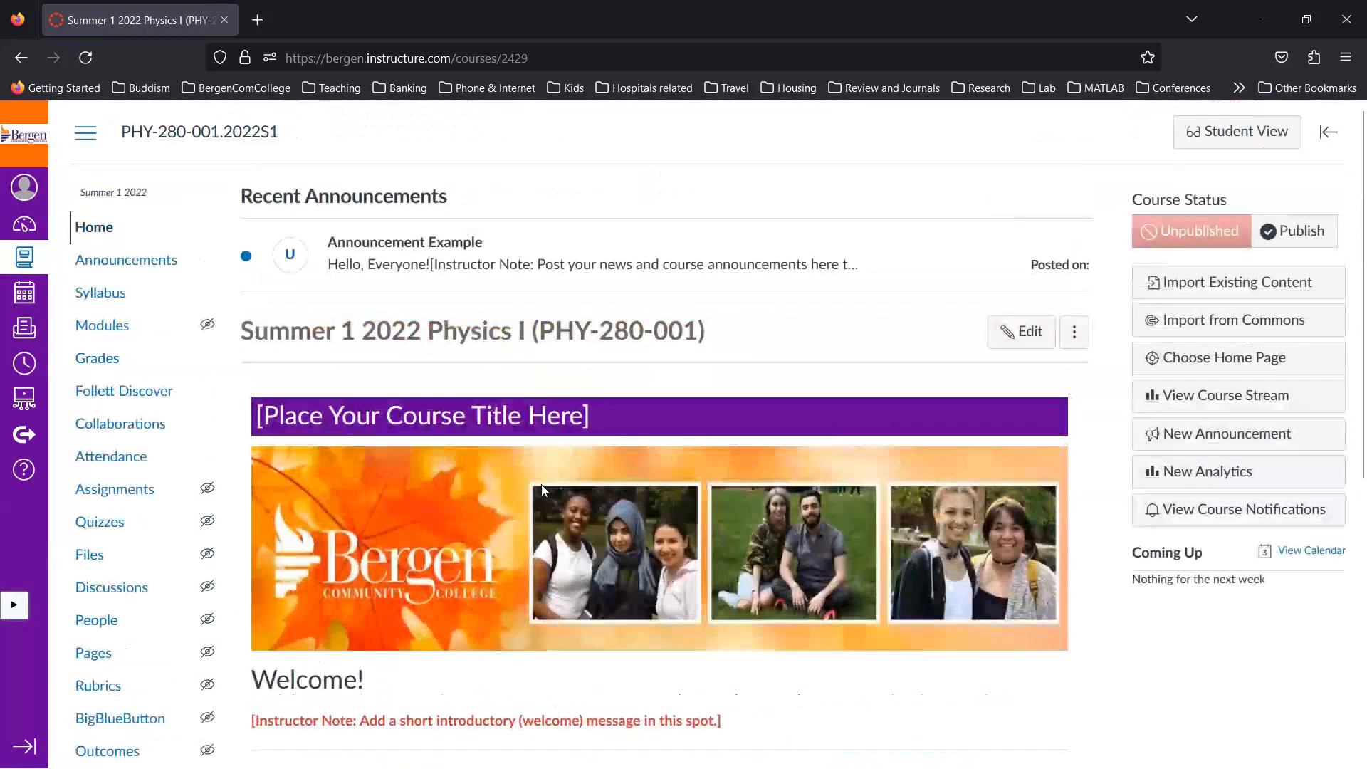
click(122, 271)
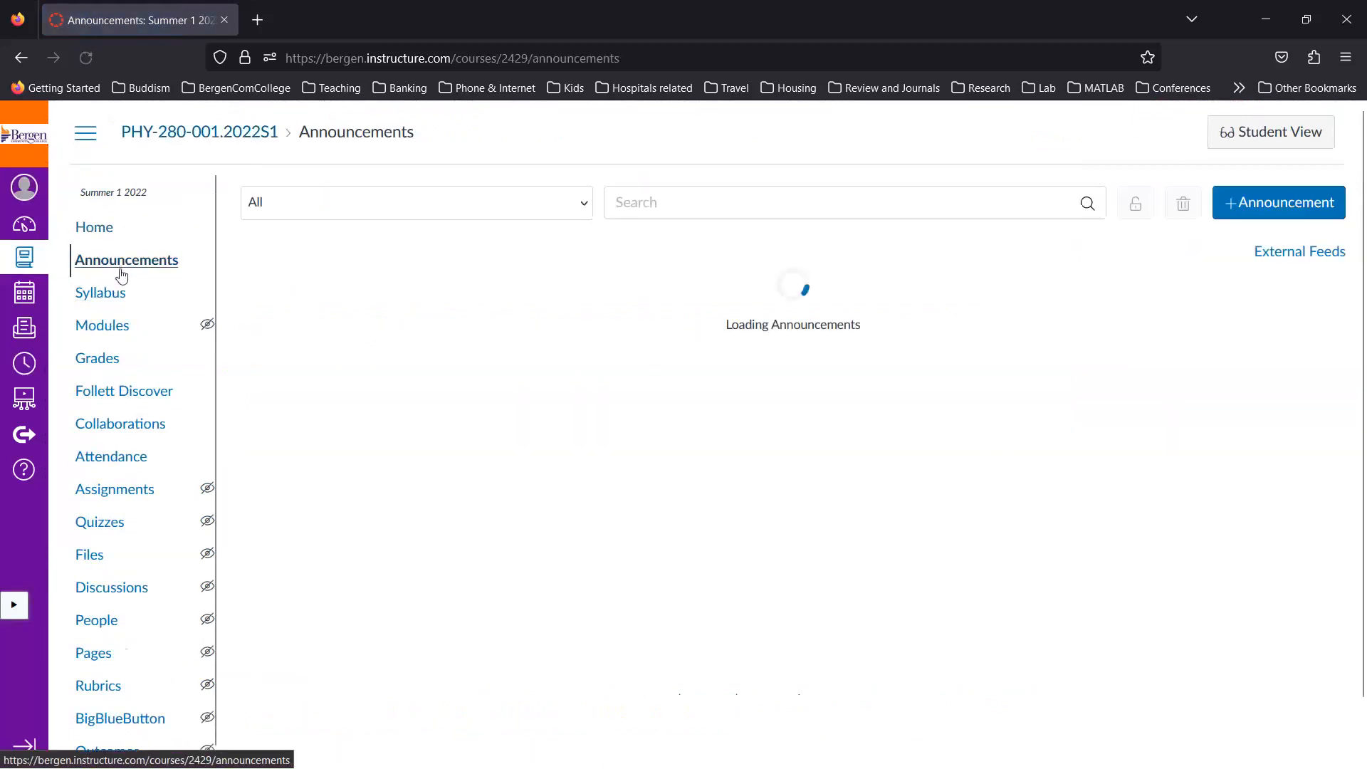
click(97, 295)
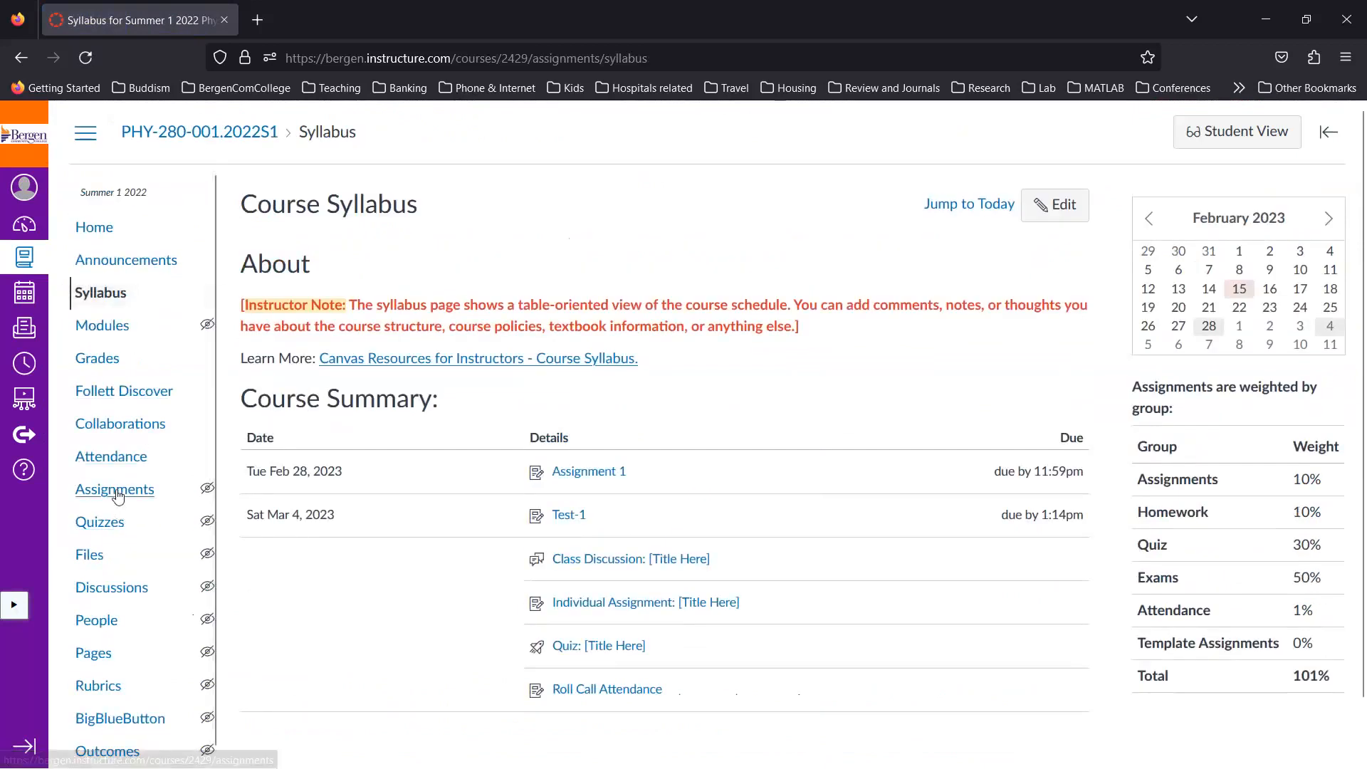
Step: Open the course's module list and expand and collapse each template module to examine its contents
click(107, 326)
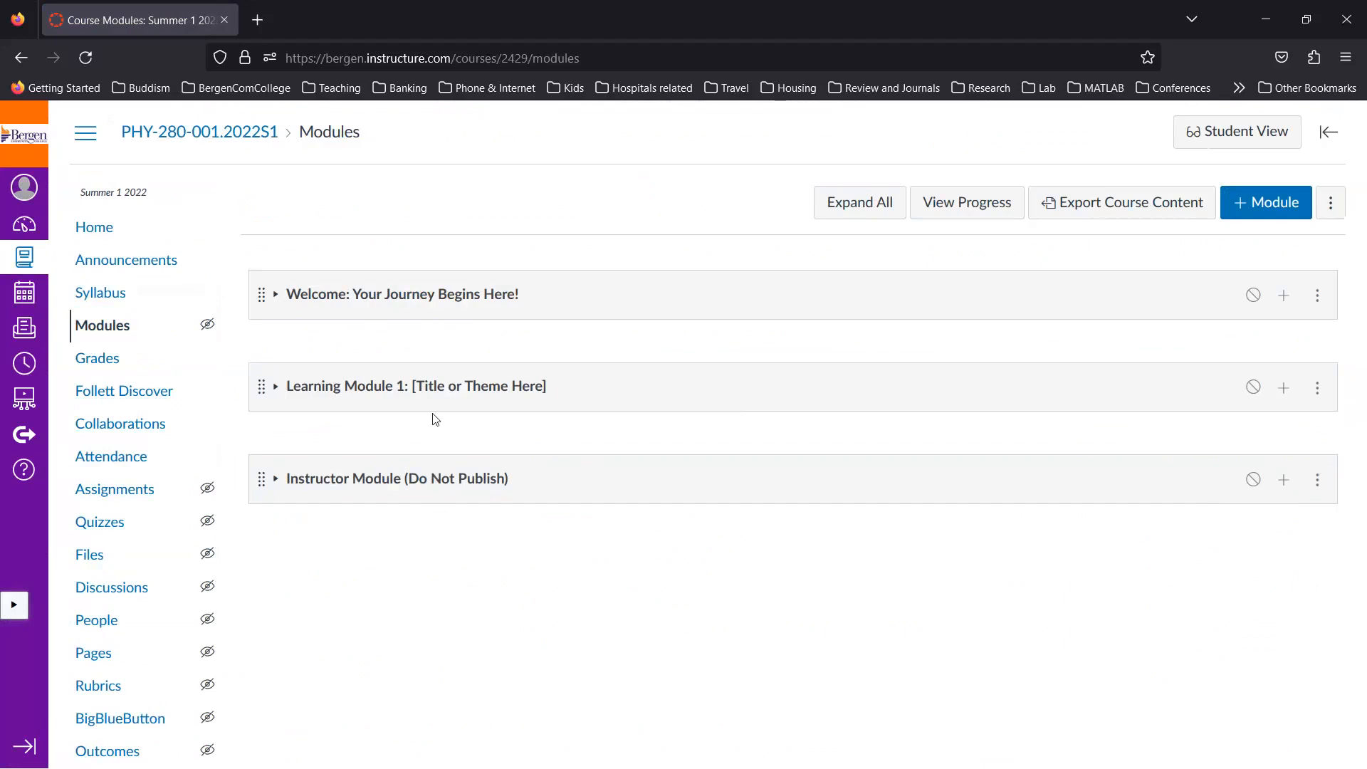
click(277, 298)
click(276, 295)
click(275, 389)
click(276, 390)
click(277, 389)
click(277, 388)
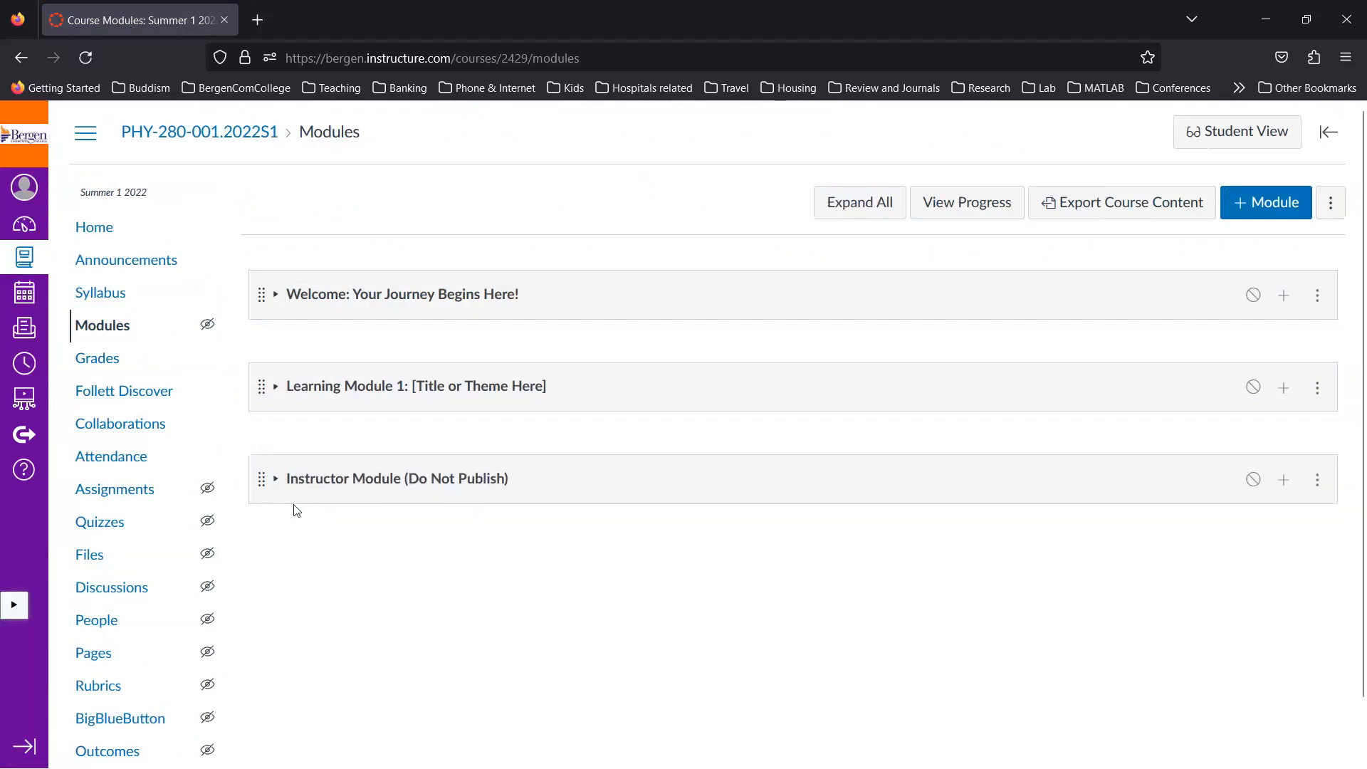
click(275, 479)
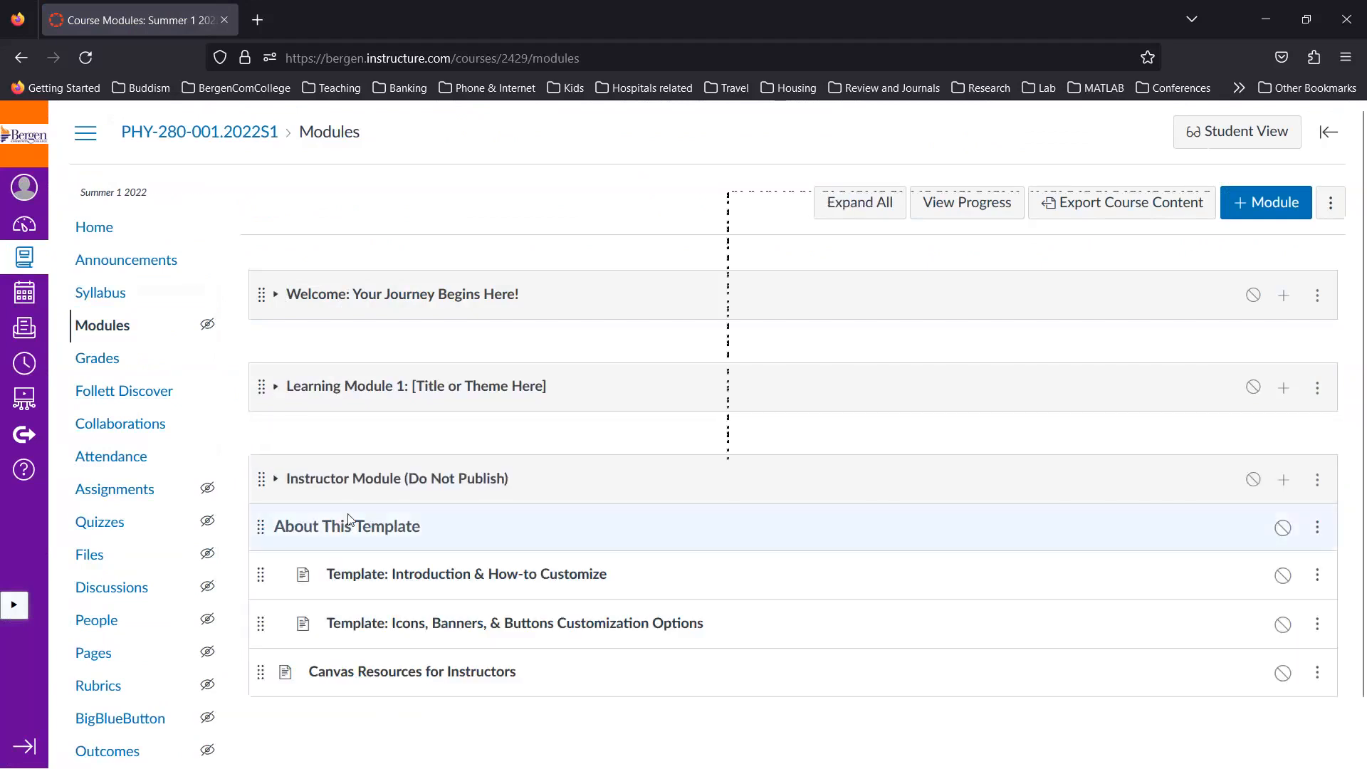
click(277, 479)
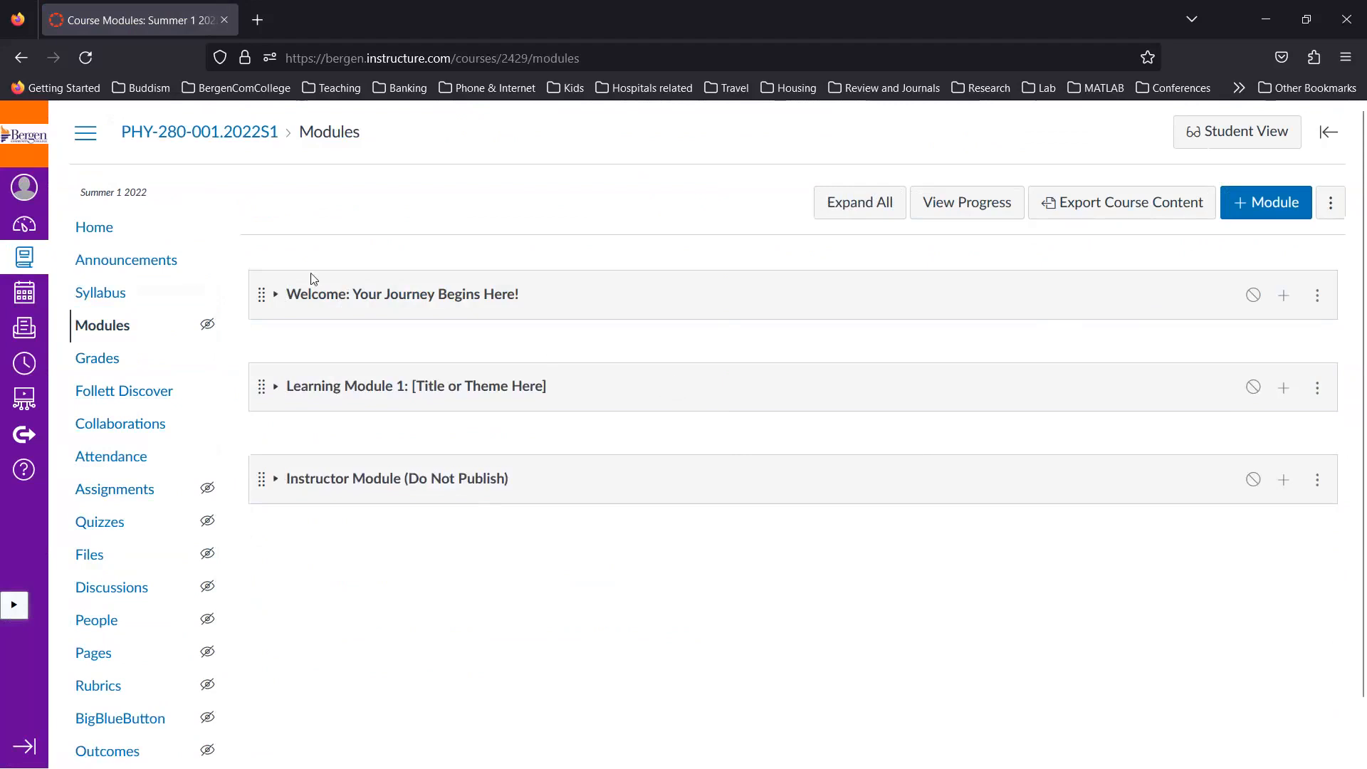
Step: Expand the "Welcome: Your Journey Begins Here!" module and rename it as "Welcome!"
click(275, 295)
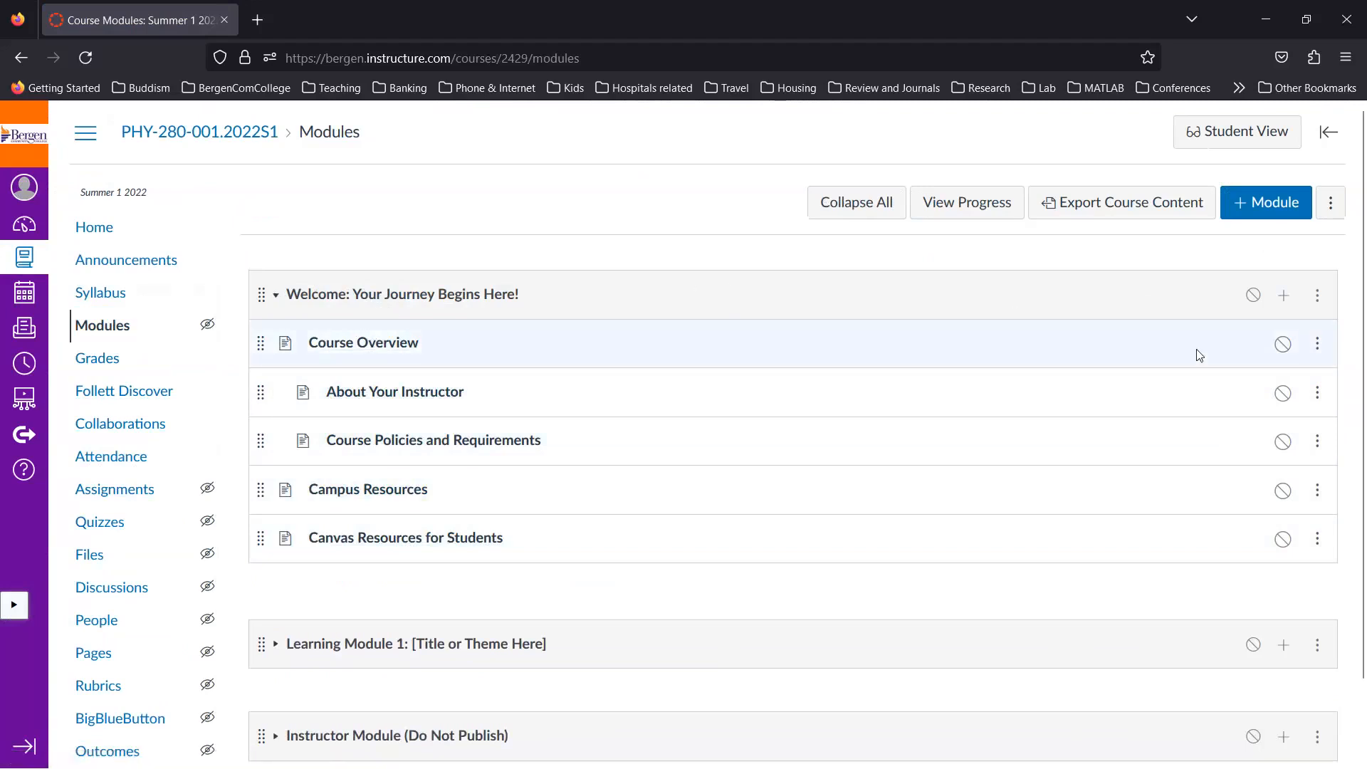
click(1318, 296)
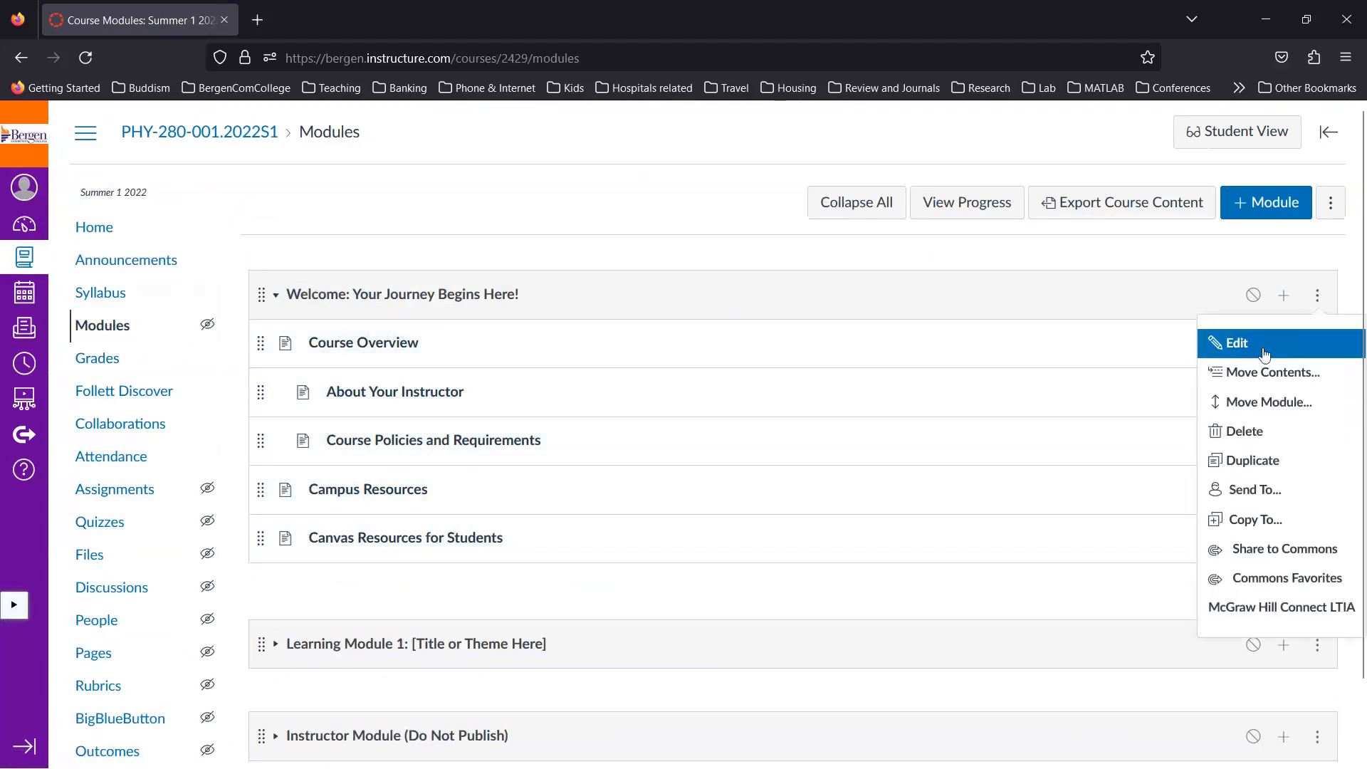
click(1238, 343)
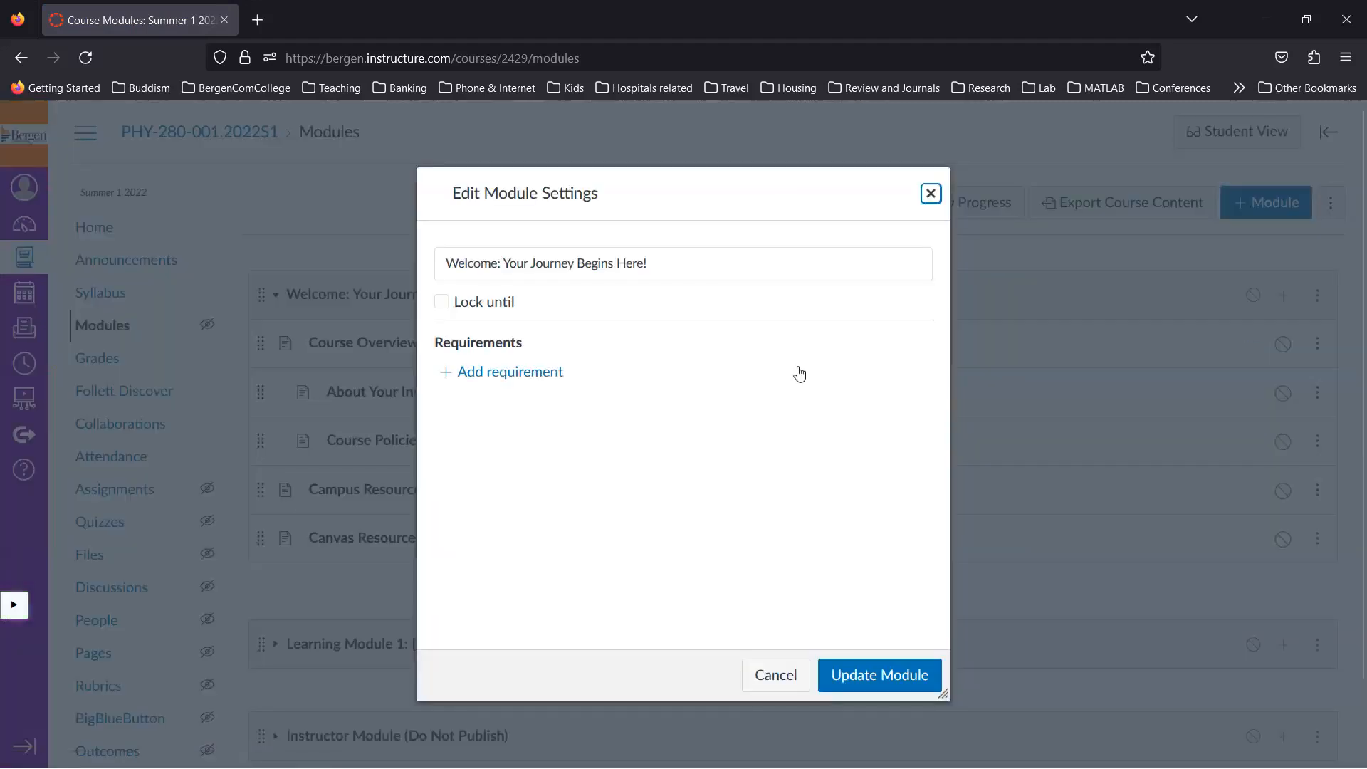
click(564, 260)
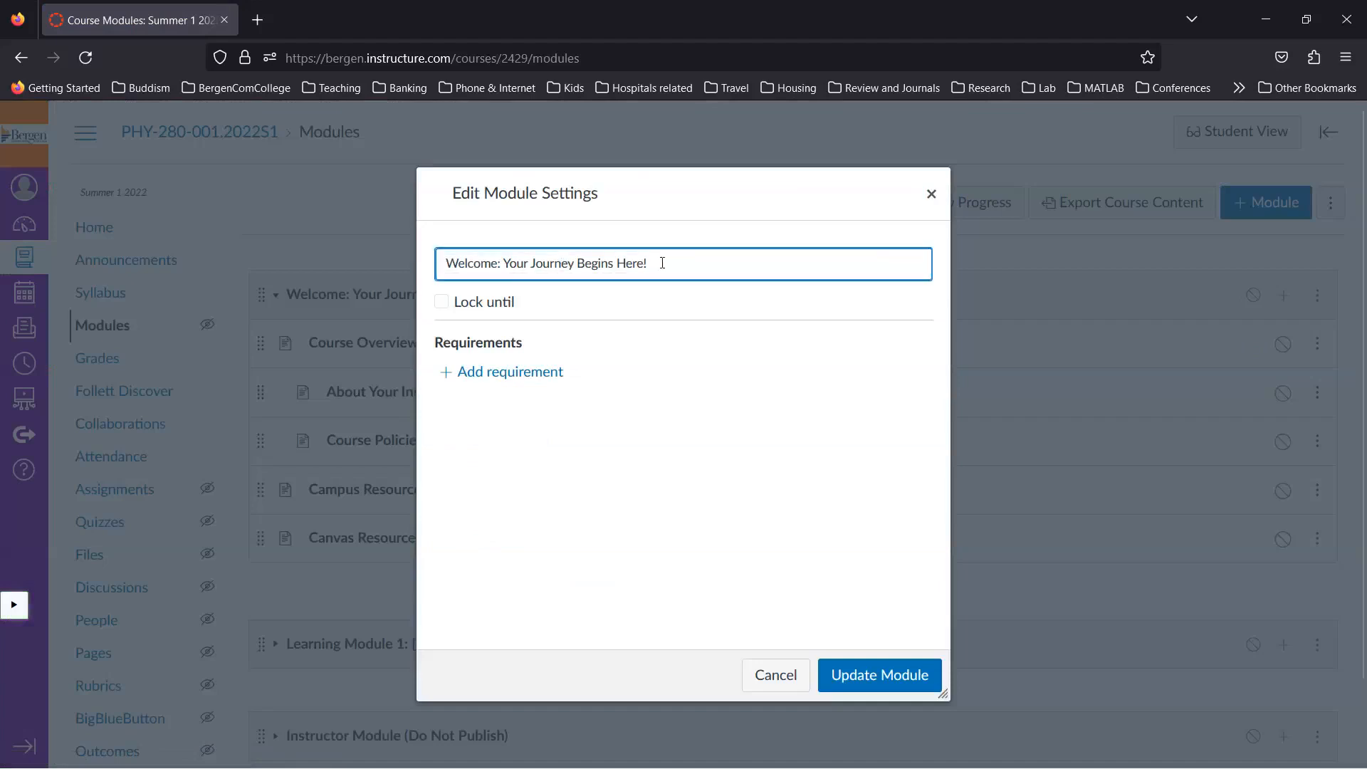
drag(565, 252, 506, 252)
key(BackSpace)
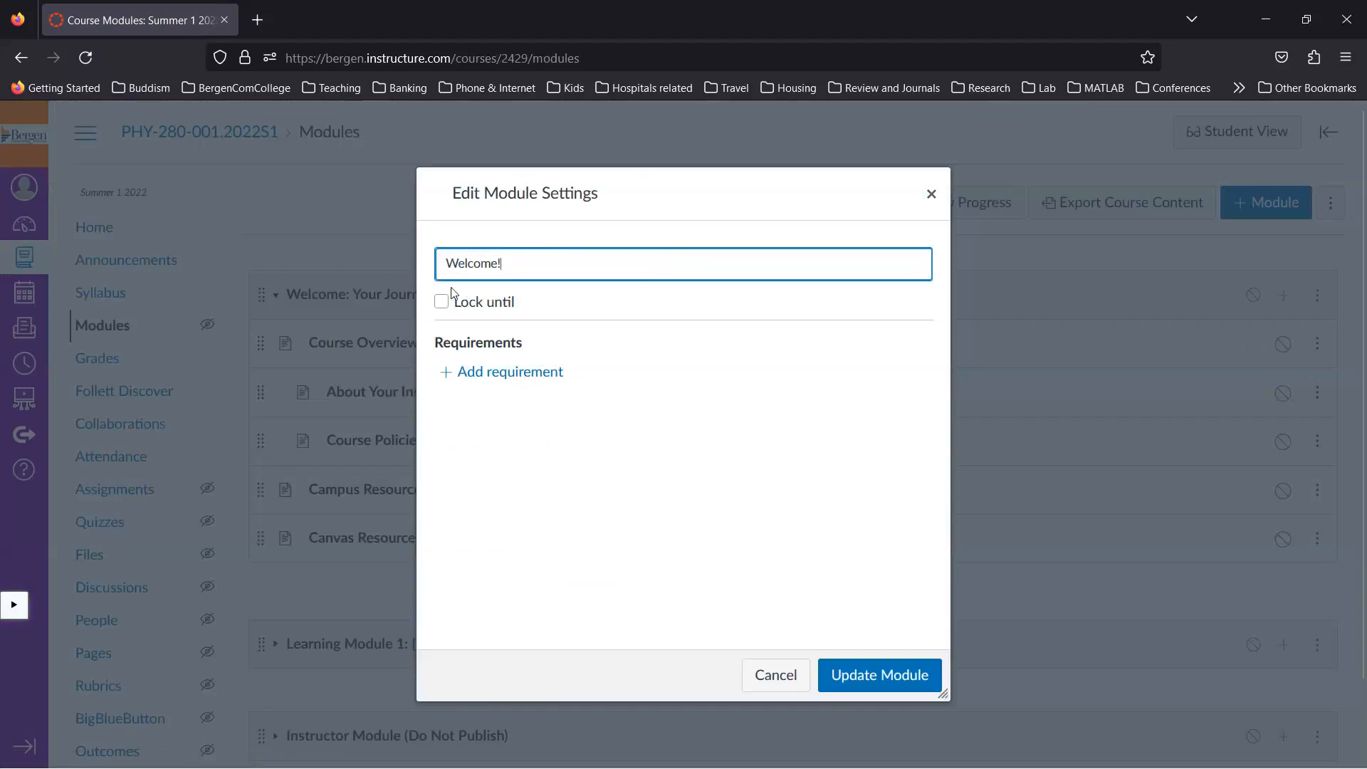
click(876, 686)
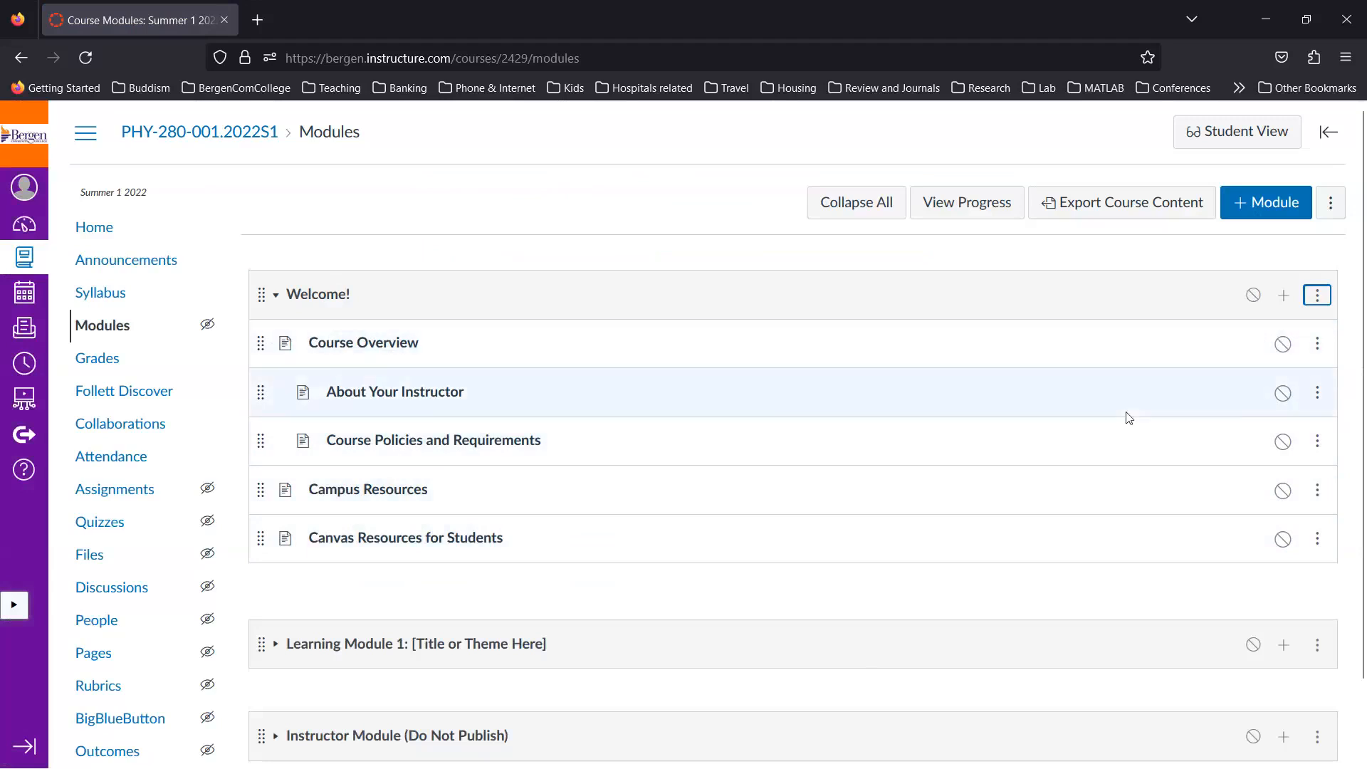
Step: Update the Course Overview item's details in the Welcome! module, keeping its title and the Don't Indent option
click(1317, 349)
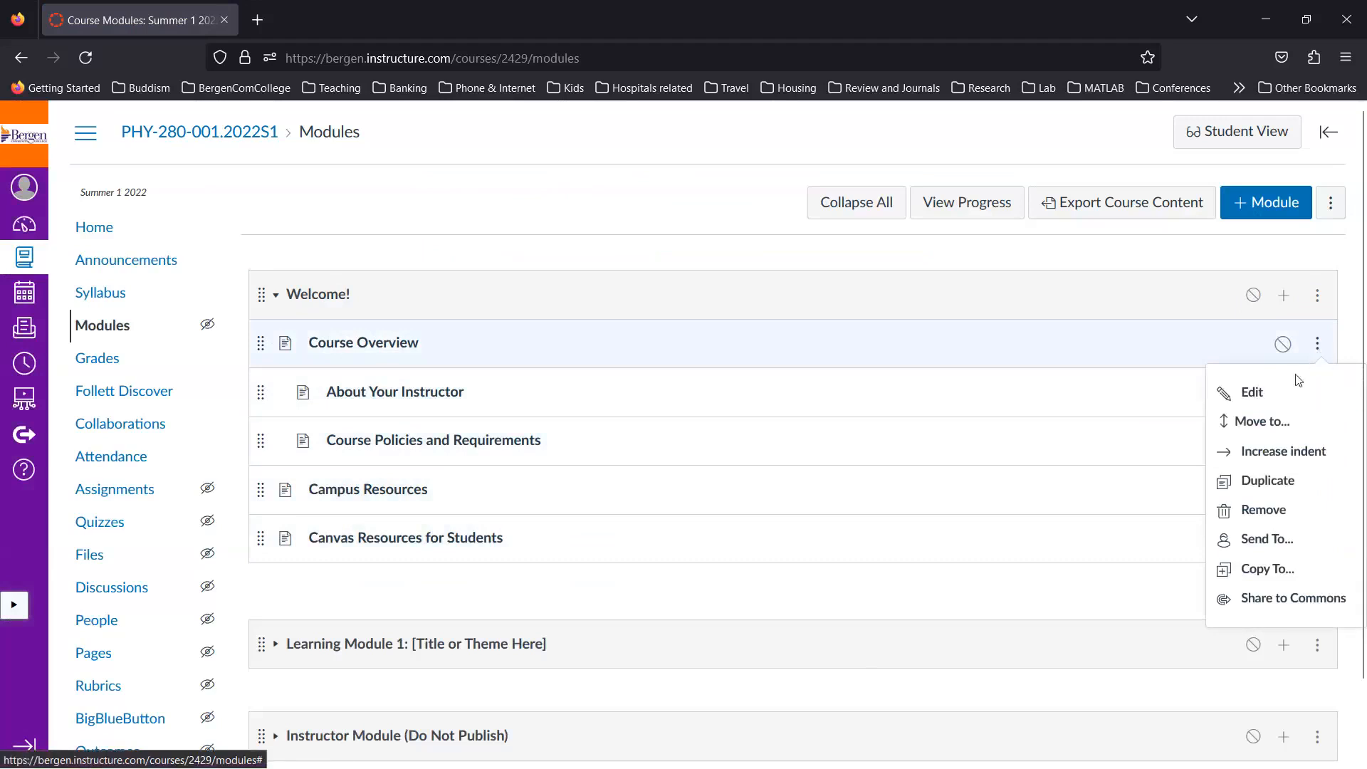
click(1260, 395)
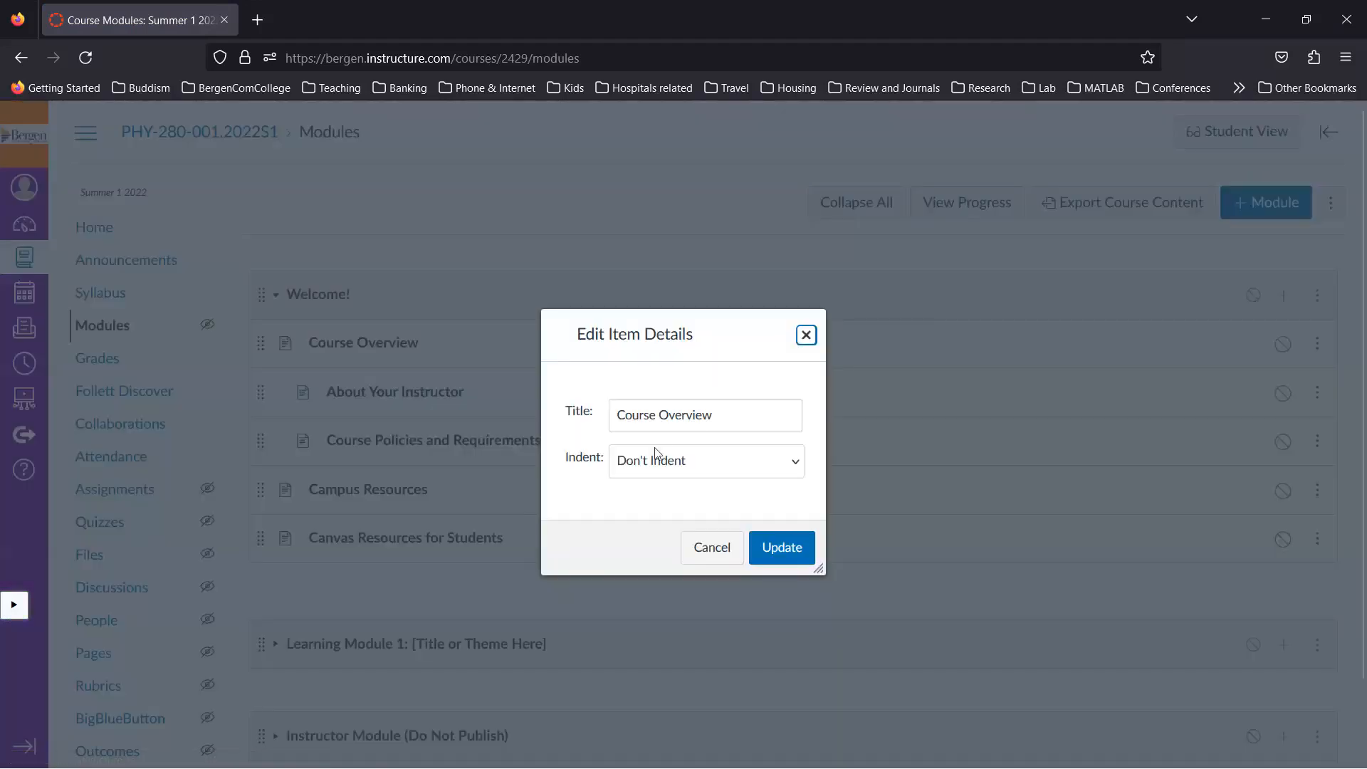
click(723, 460)
click(816, 502)
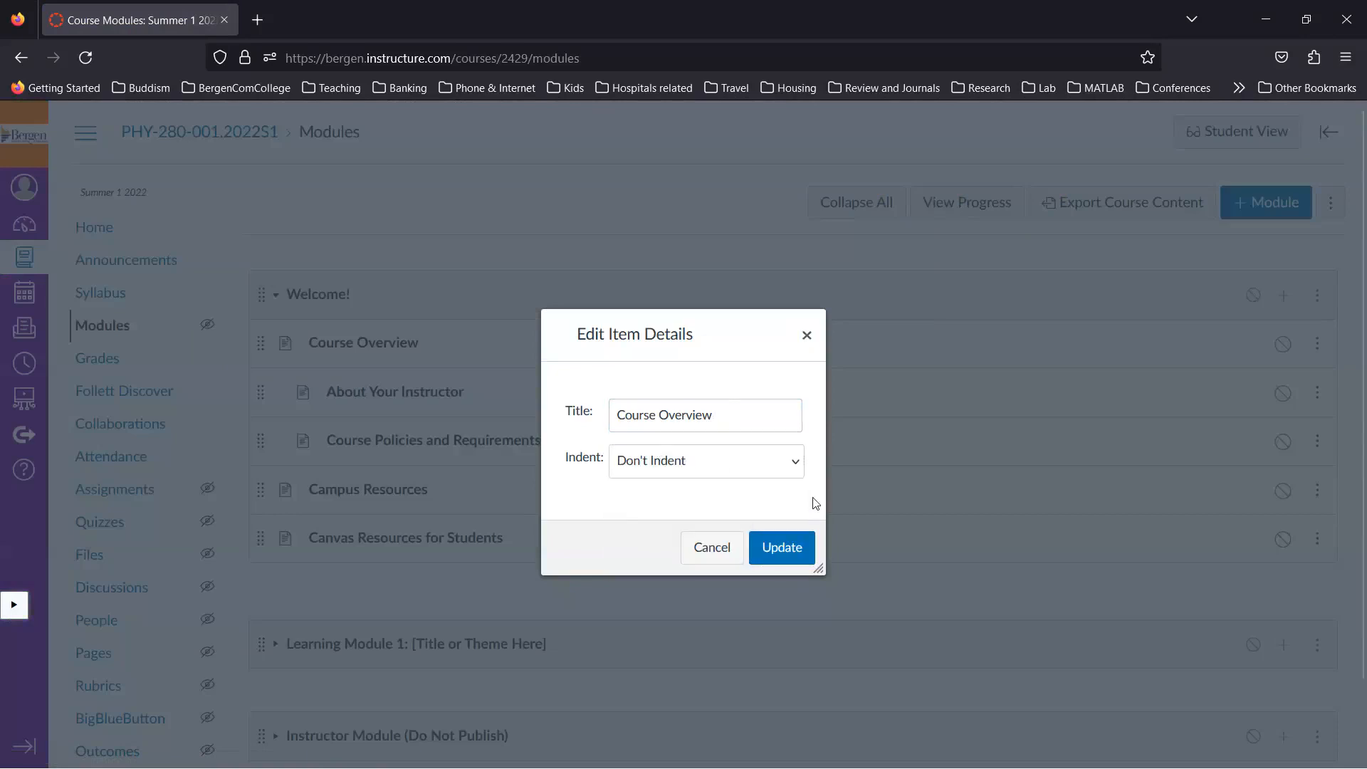
click(789, 561)
Step: Open the Course Overview page and read through its template content
click(369, 344)
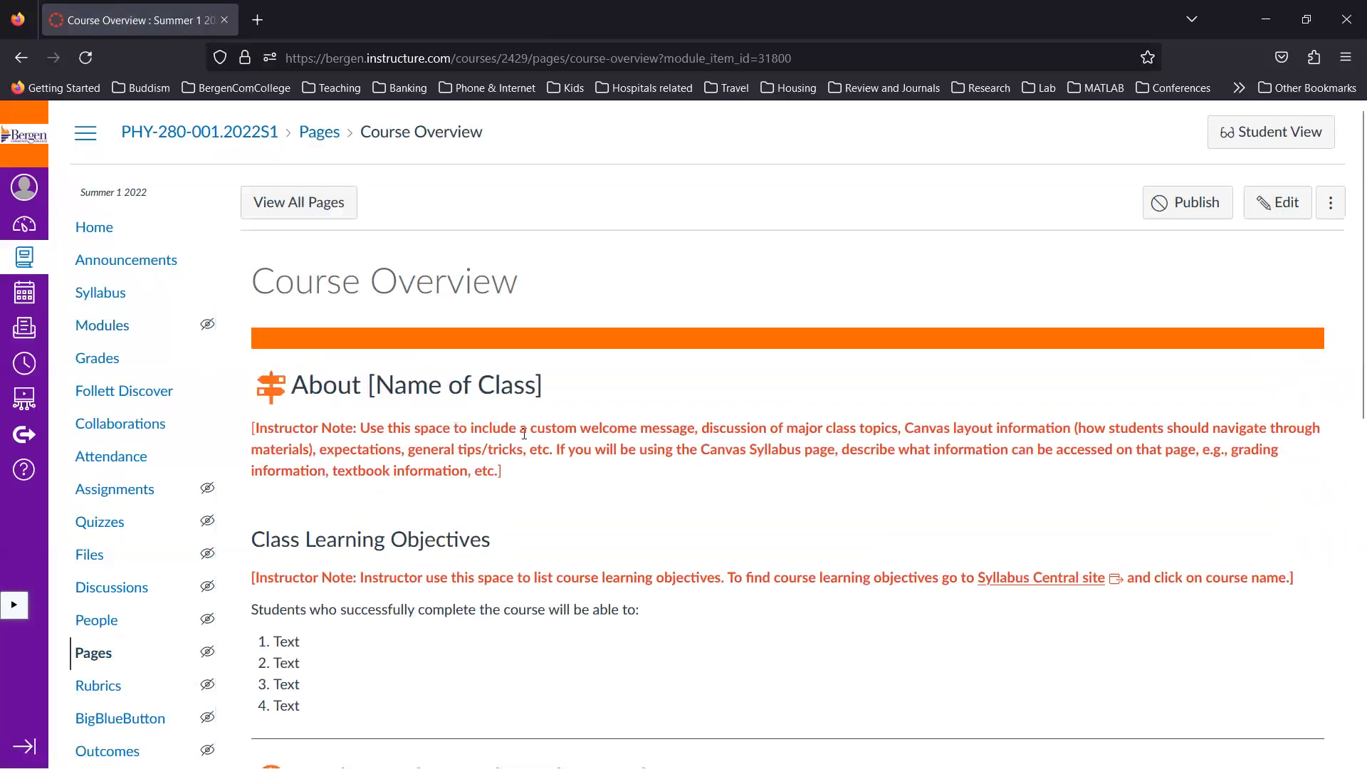
scroll(512, 435, down, 3)
scroll(513, 440, down, 7)
scroll(513, 440, up, 10)
Step: Open the Course Overview page for editing and examine its class description, learning objectives, grading policy, grading scale and page options
click(1277, 207)
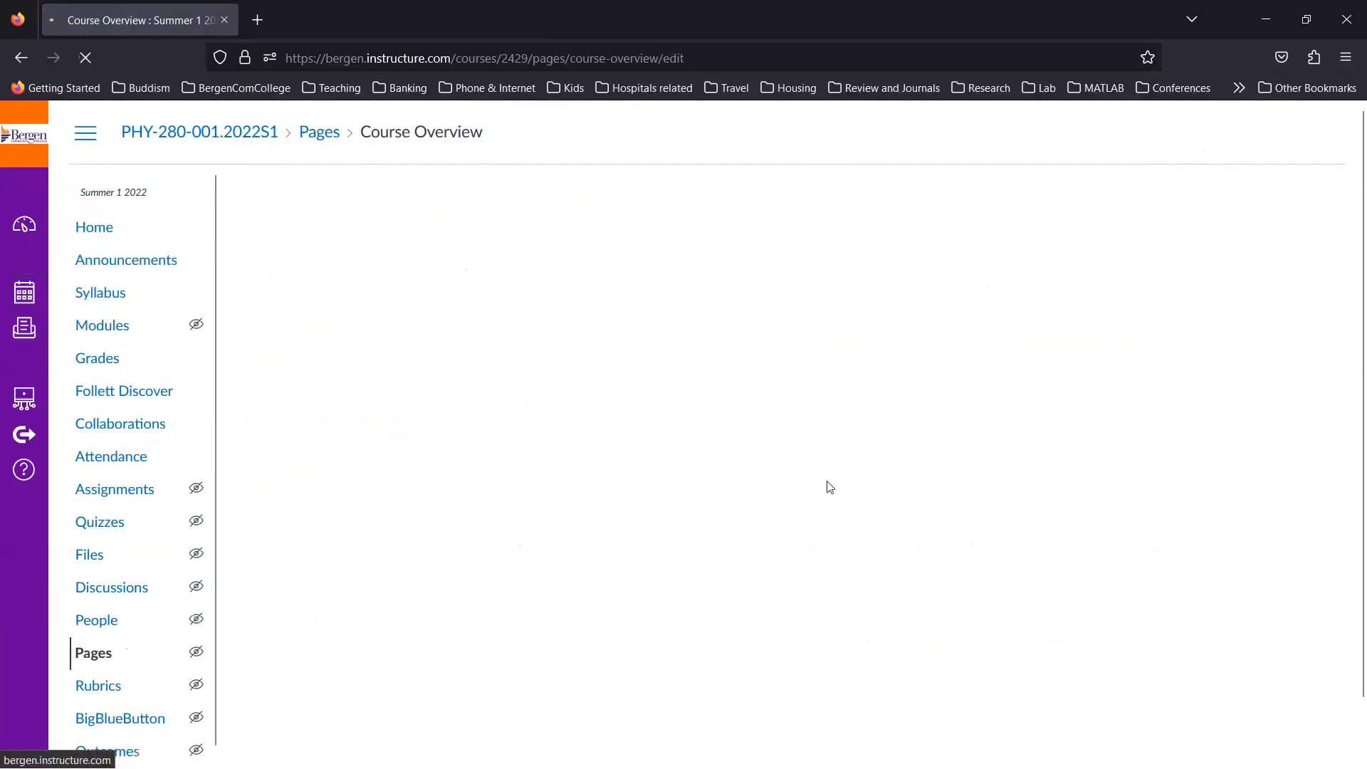
scroll(715, 434, down, 10)
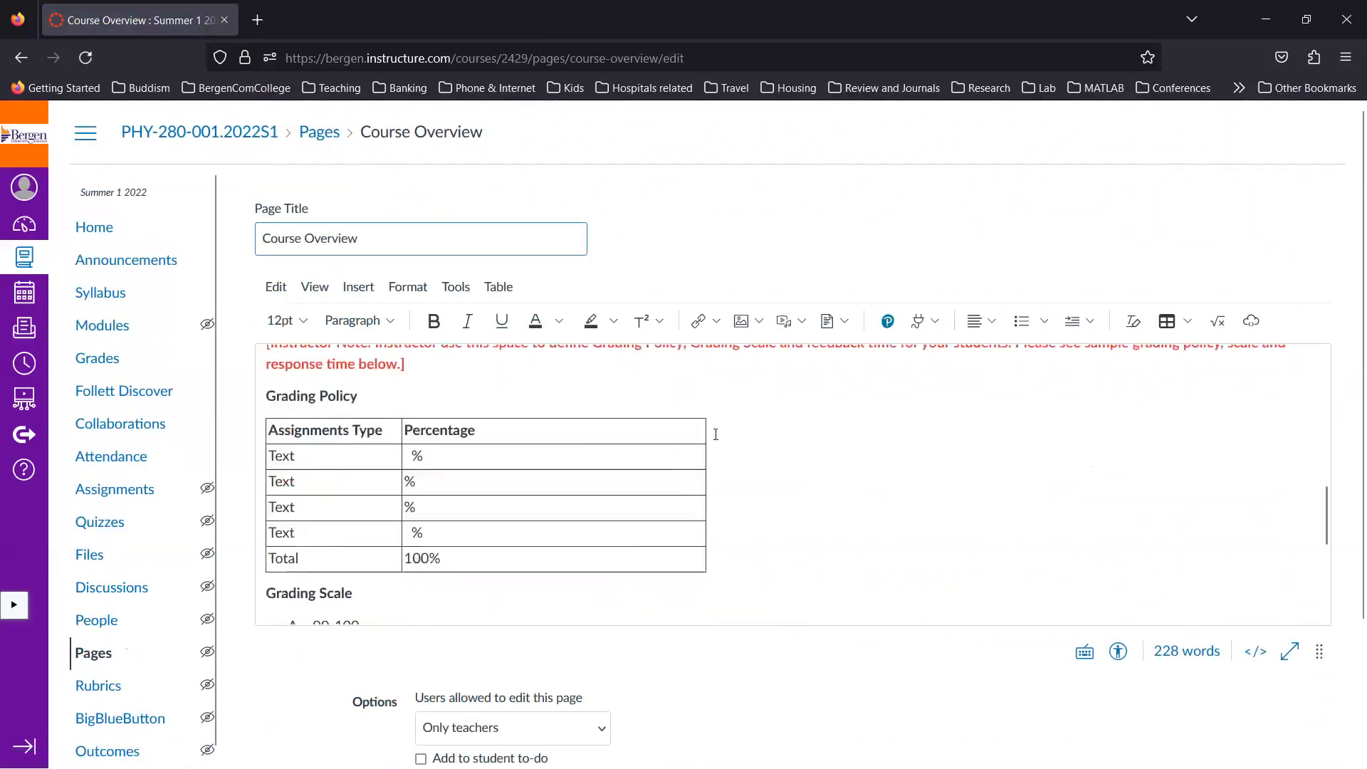
scroll(715, 434, down, 5)
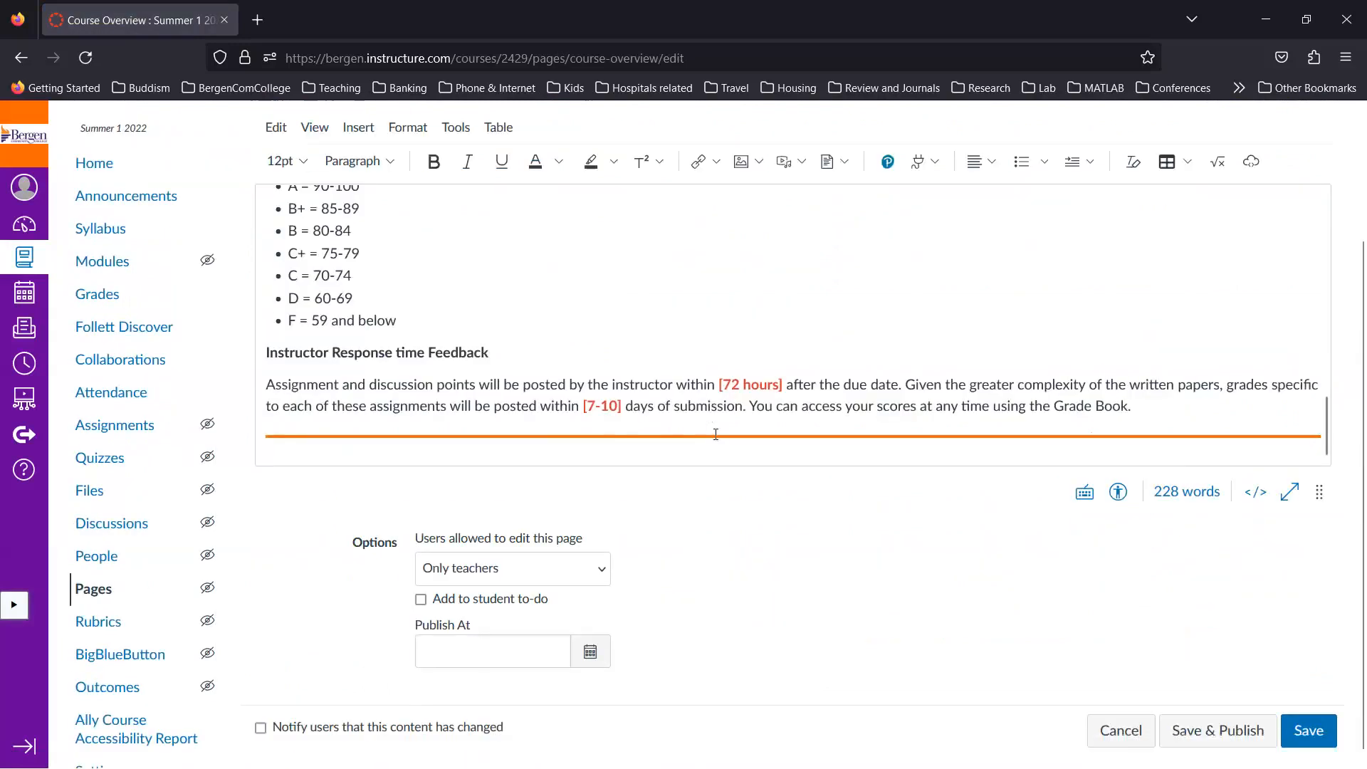
scroll(716, 439, up, 15)
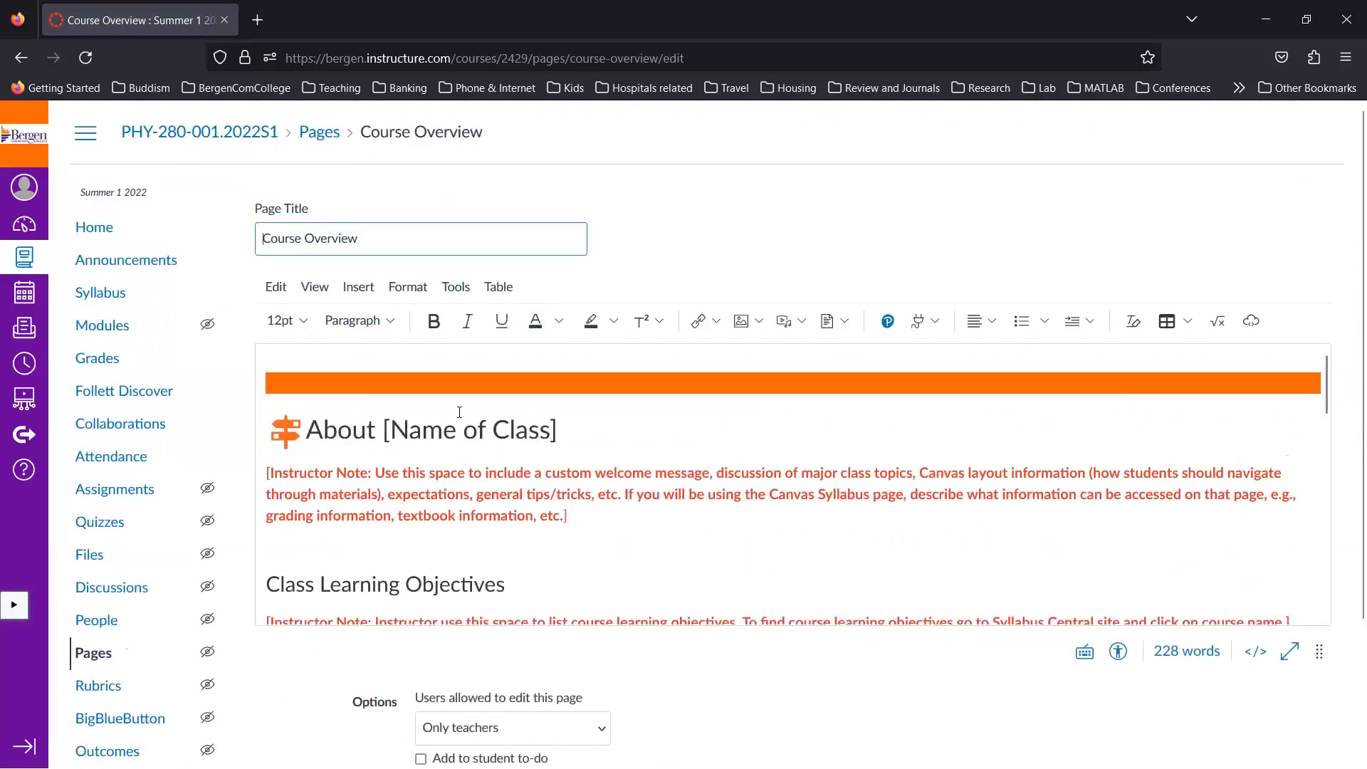
scroll(443, 443, down, 1)
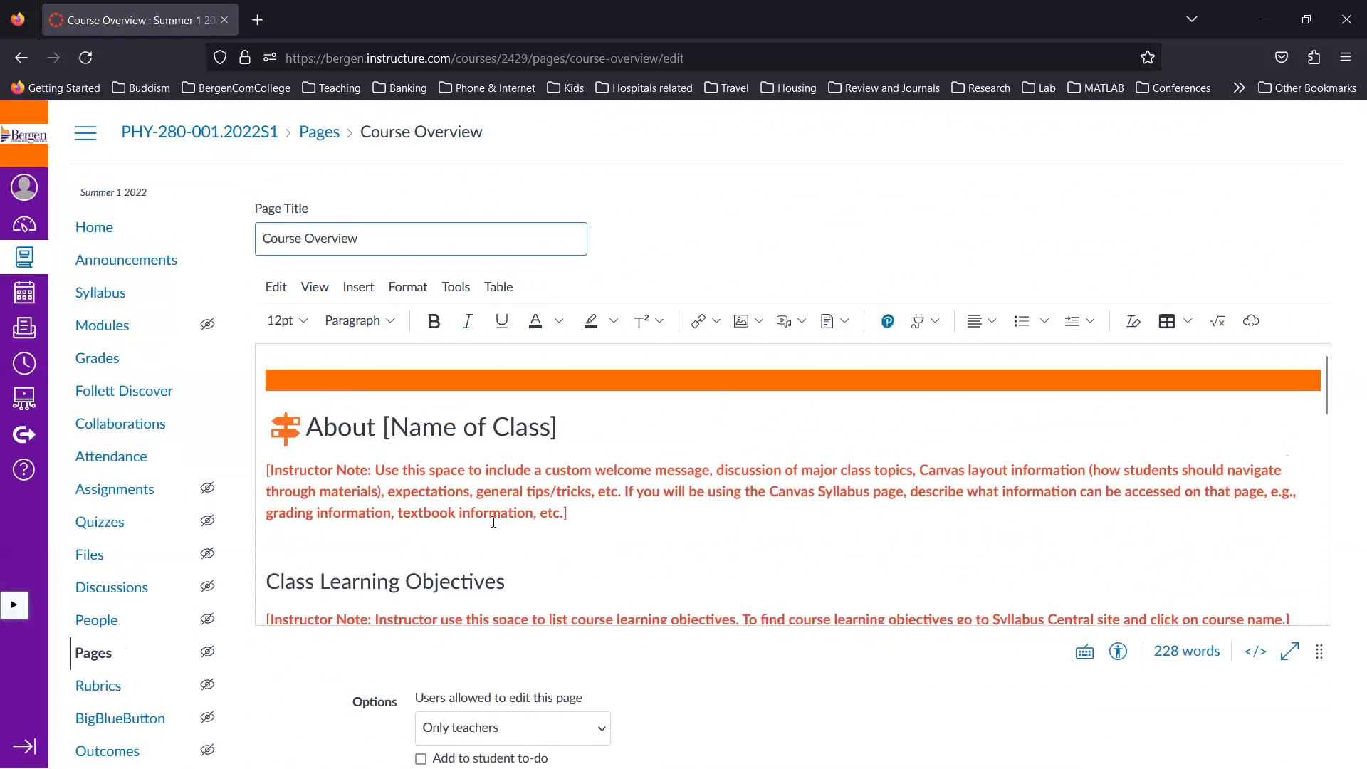
scroll(493, 522, down, 1)
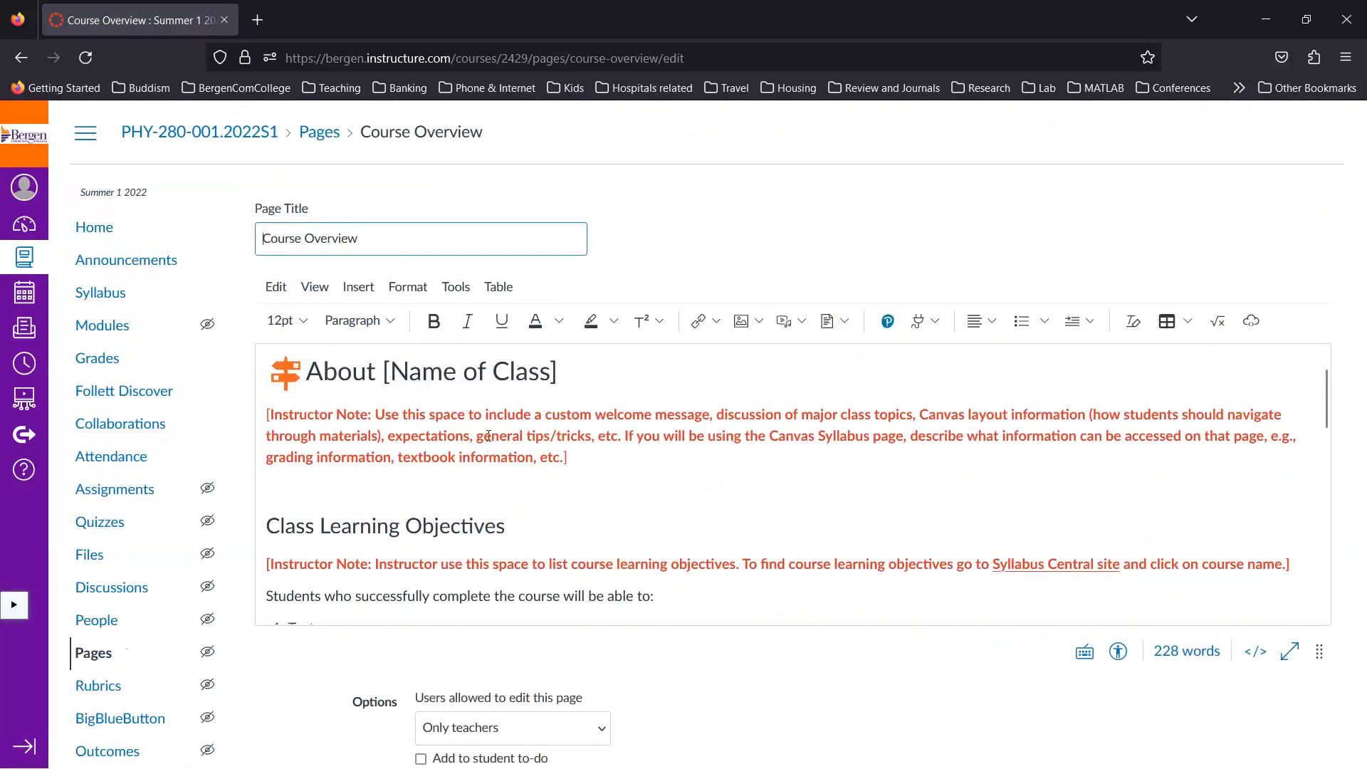
scroll(489, 436, down, 2)
scroll(479, 458, down, 1)
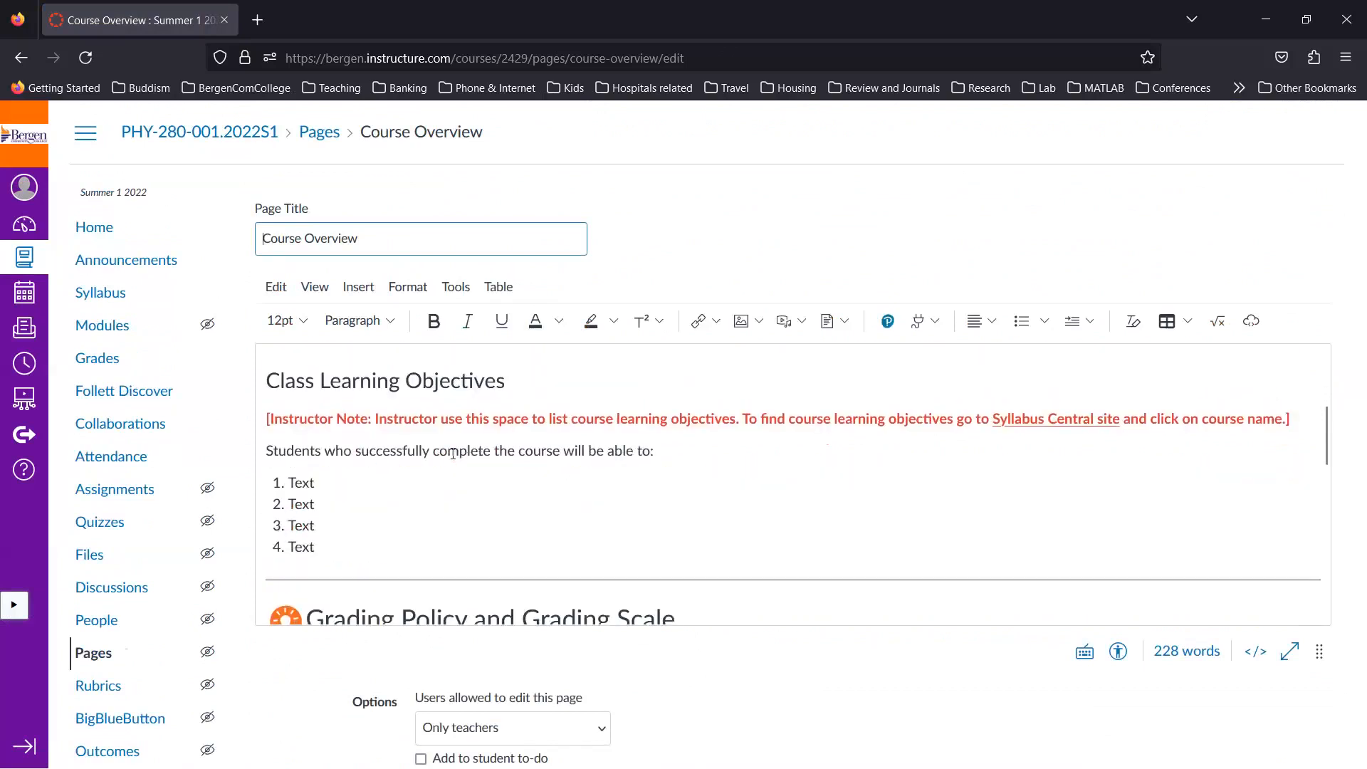
scroll(453, 453, down, 2)
scroll(380, 406, down, 4)
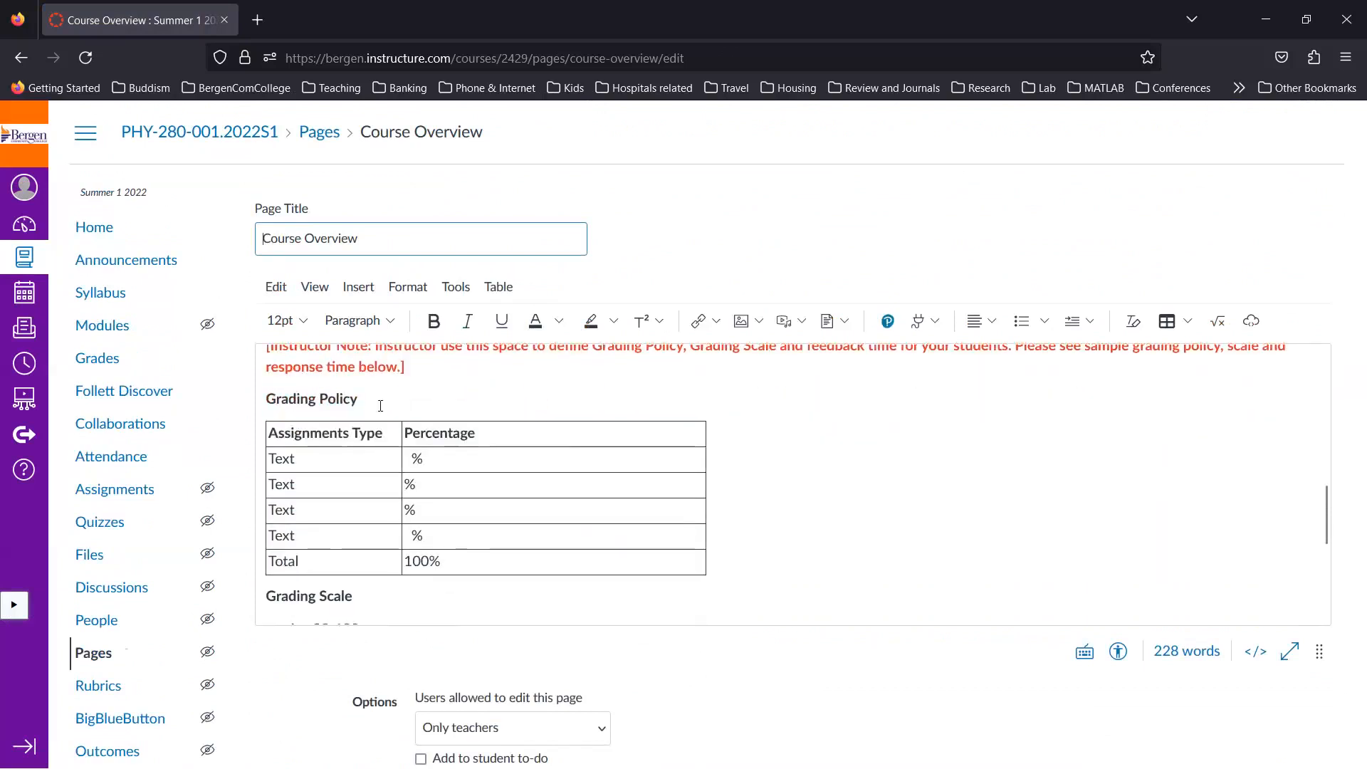
scroll(485, 578, down, 8)
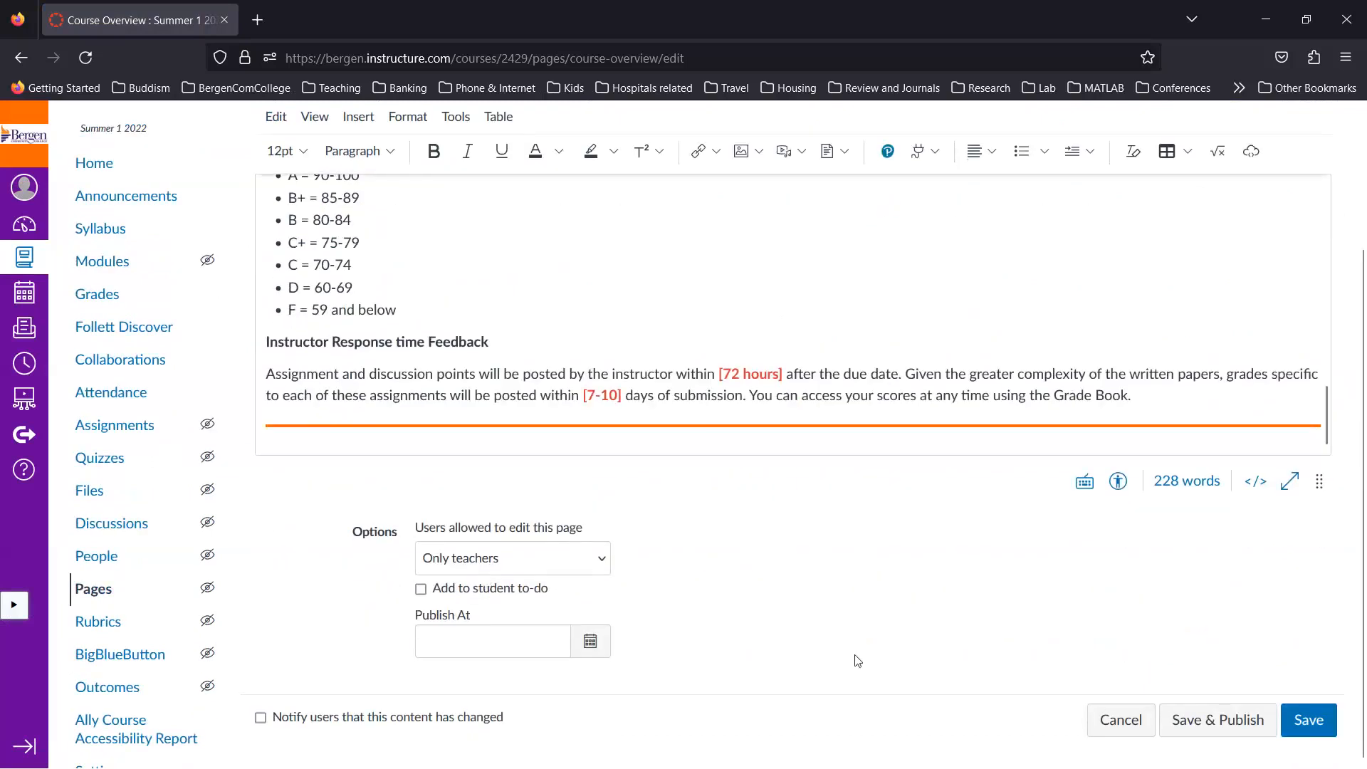
Step: Save the Course Overview page without publishing it and return to the course's module list
click(1312, 731)
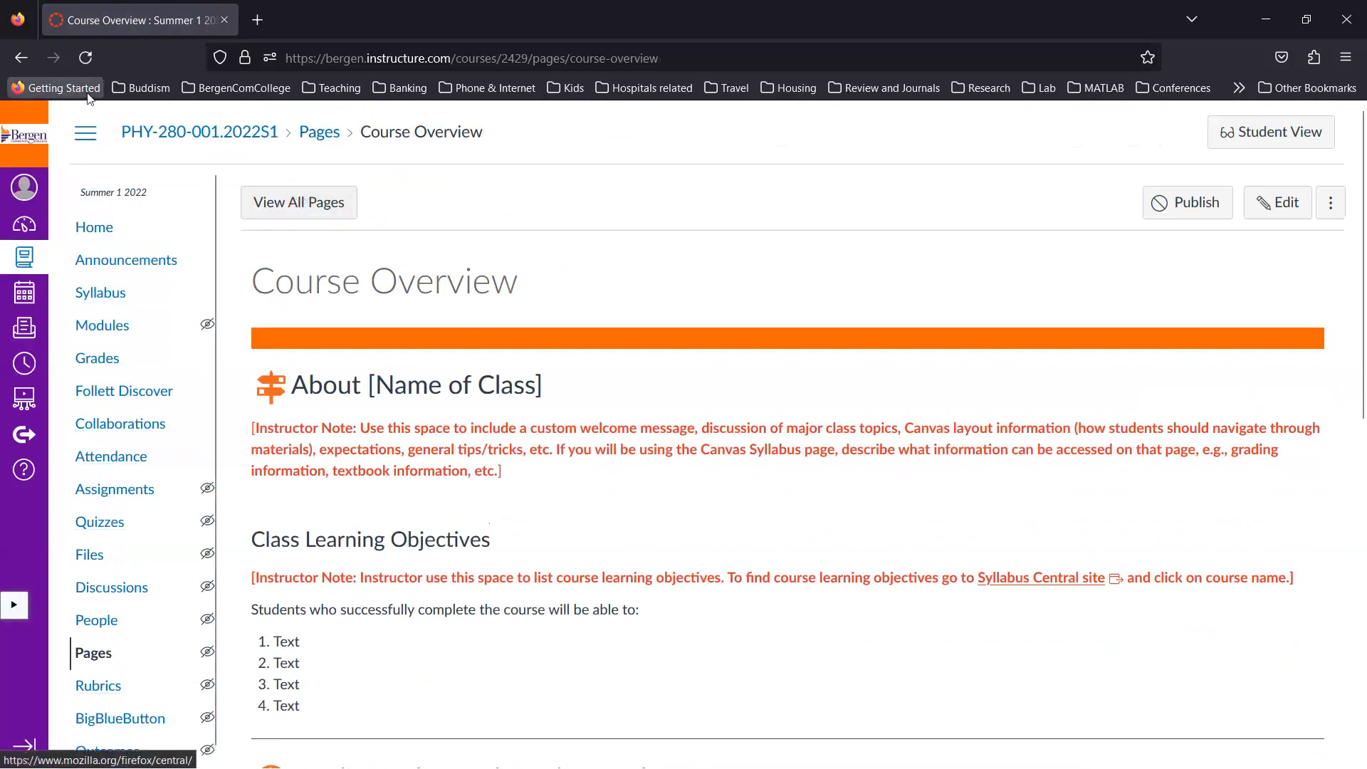
click(329, 134)
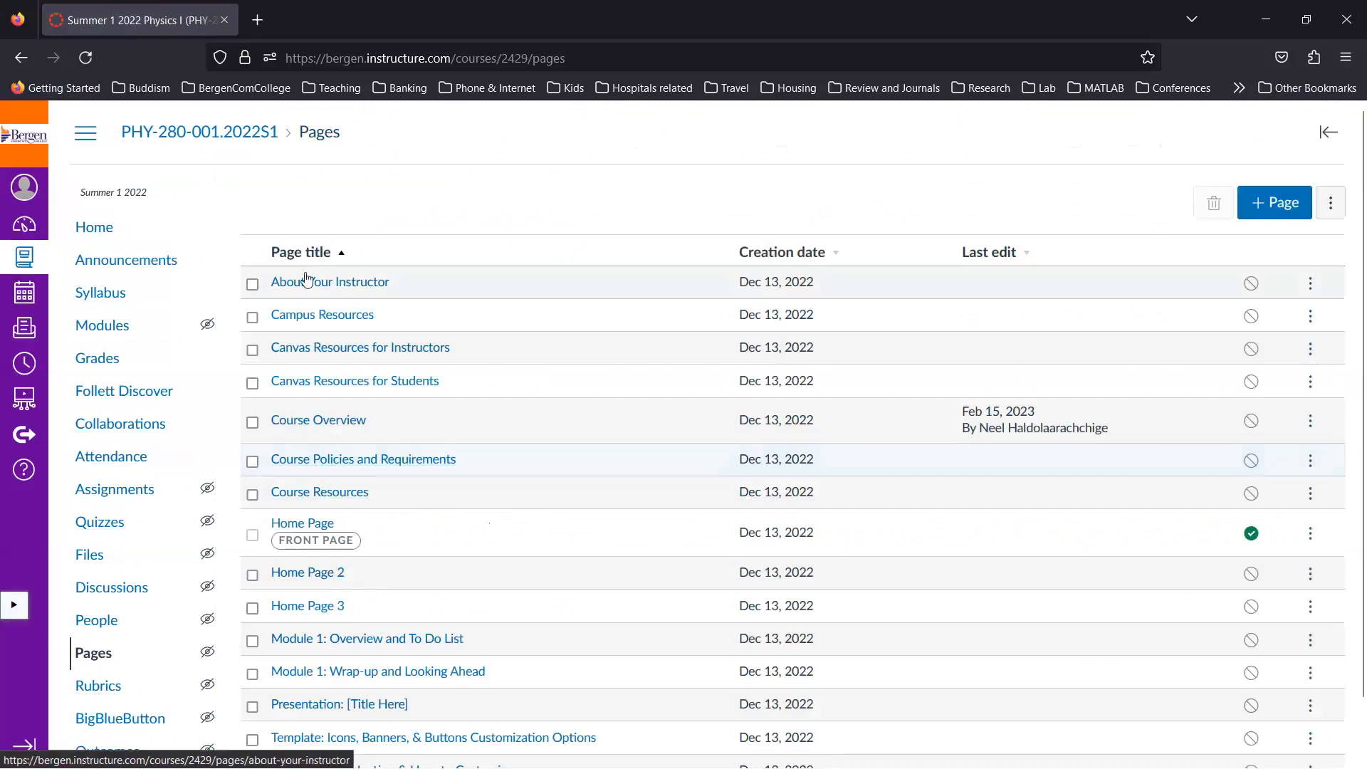
click(114, 331)
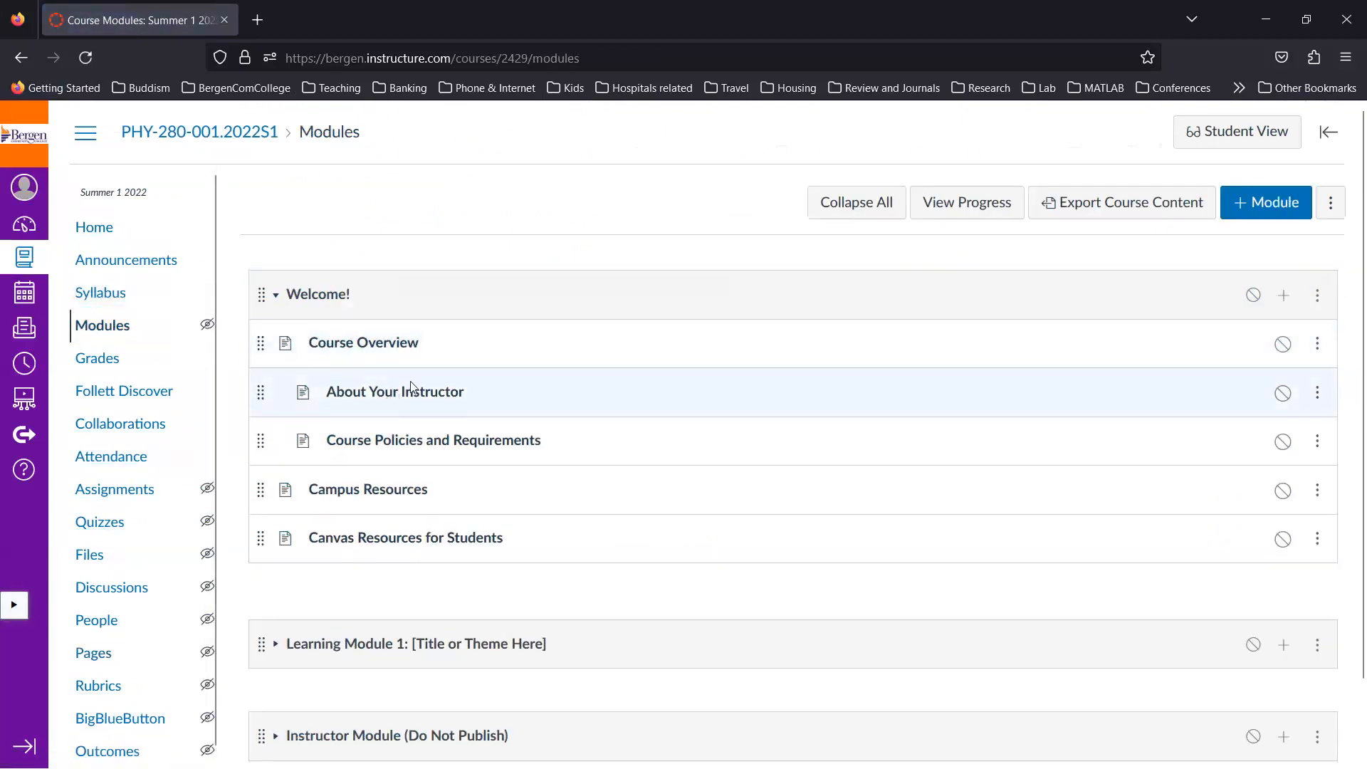
Step: Open the About Your Instructor page for editing and examine the computer and URL options for uploading an image
click(364, 396)
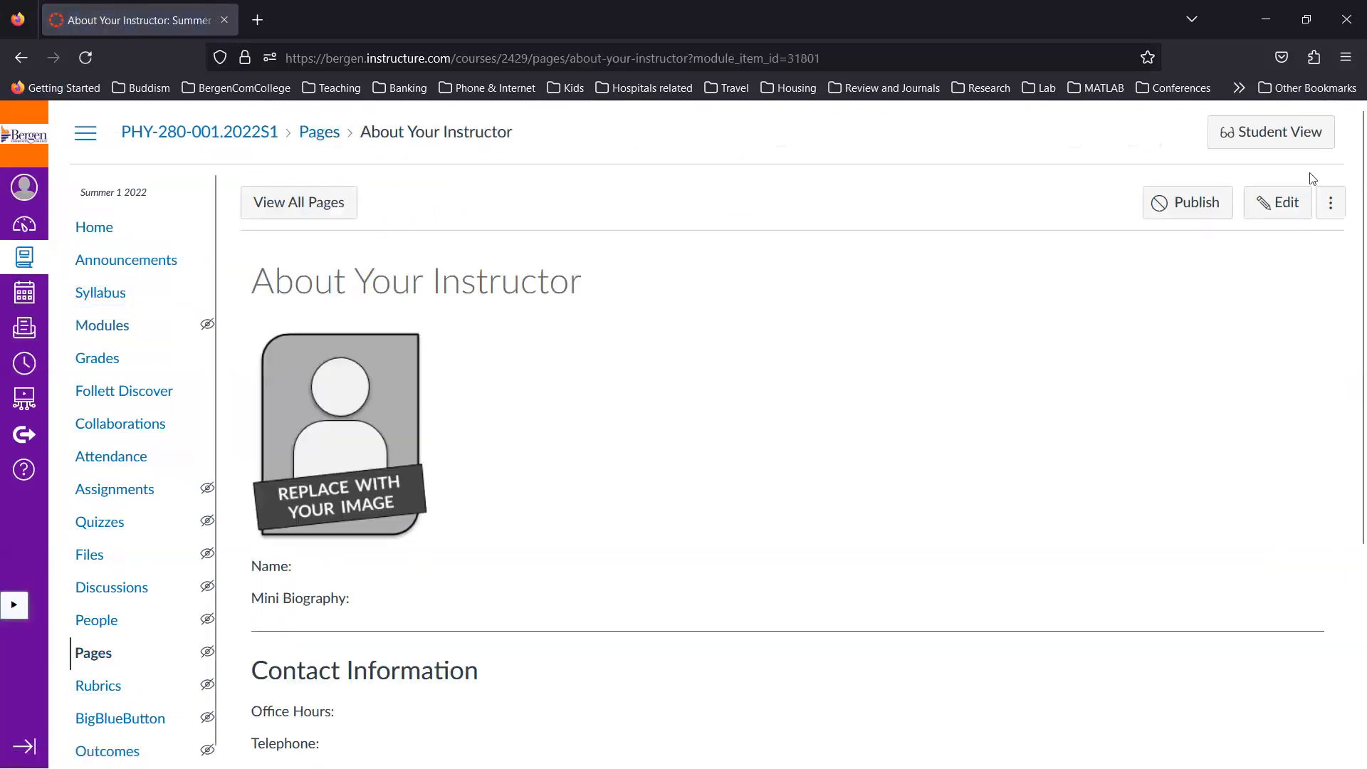
click(1268, 206)
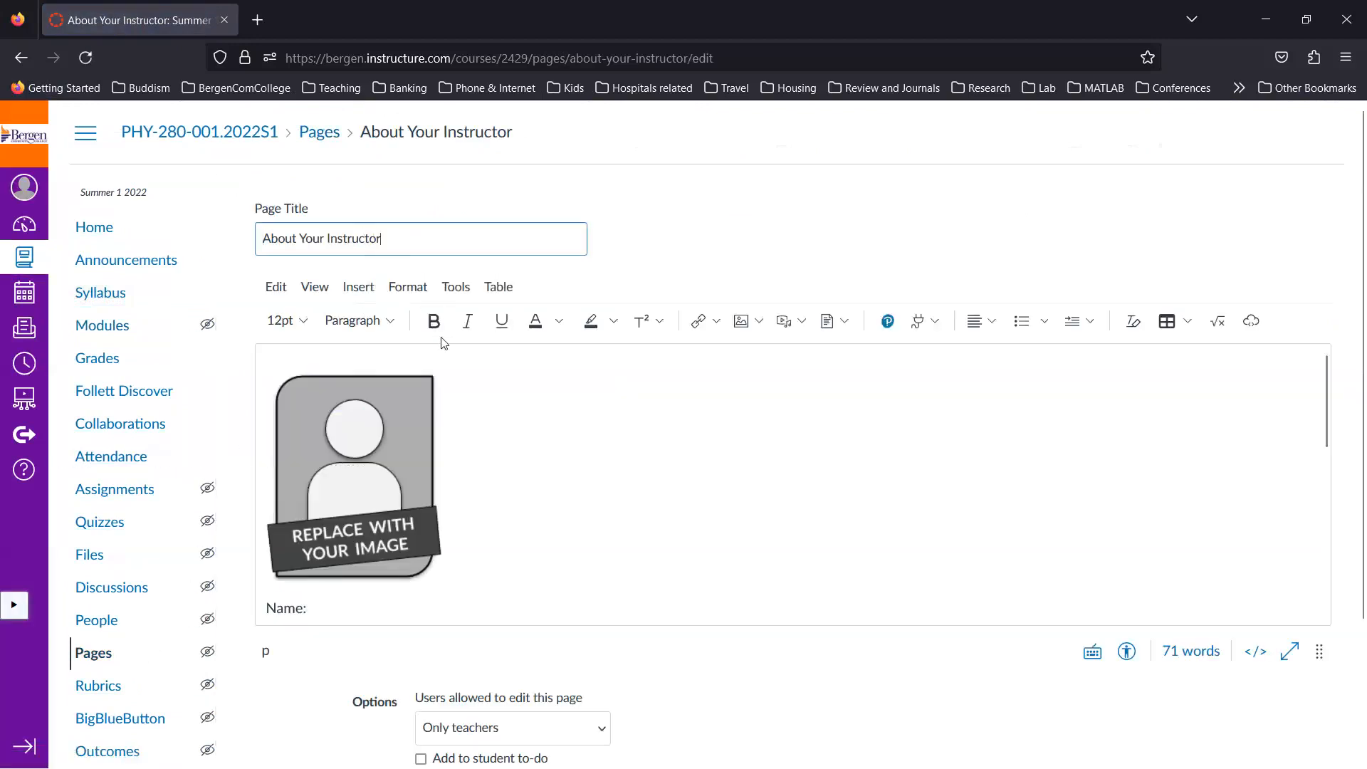
scroll(438, 438, down, 2)
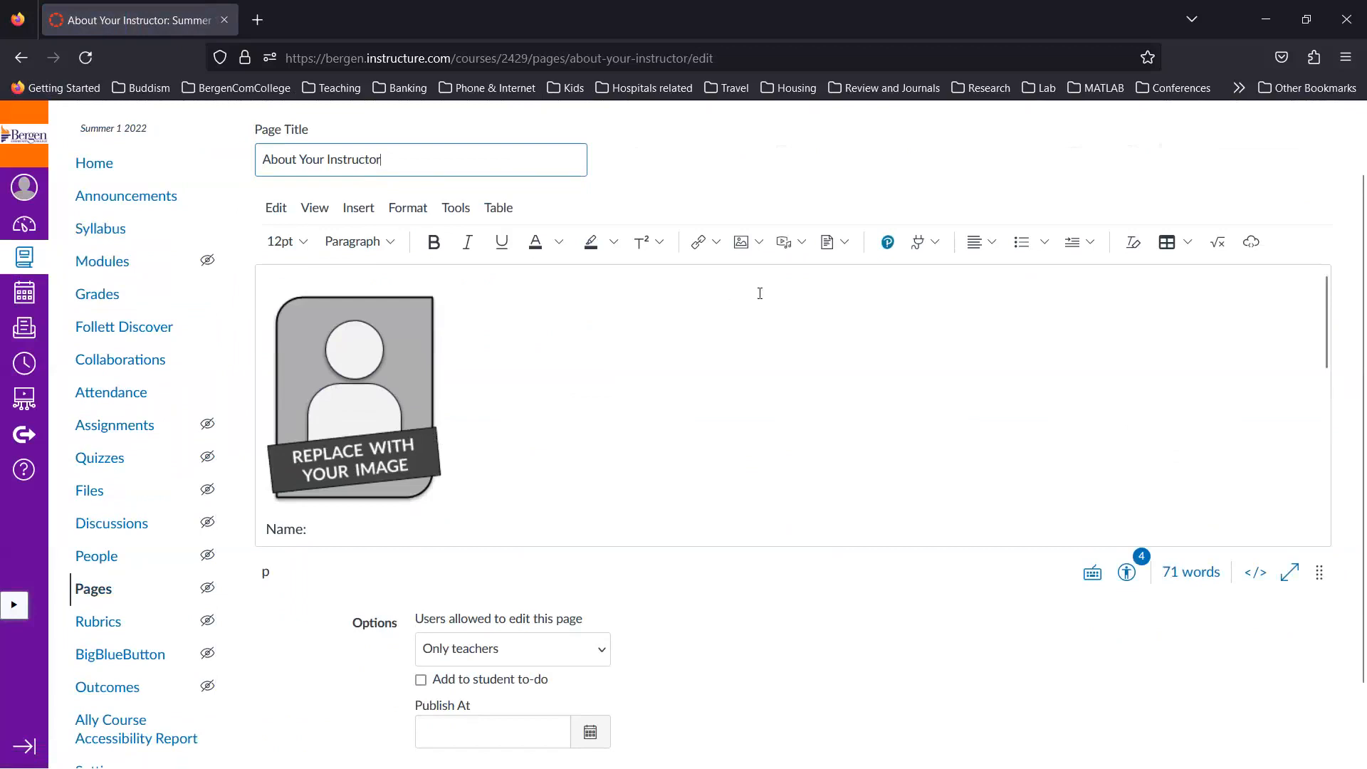
click(757, 247)
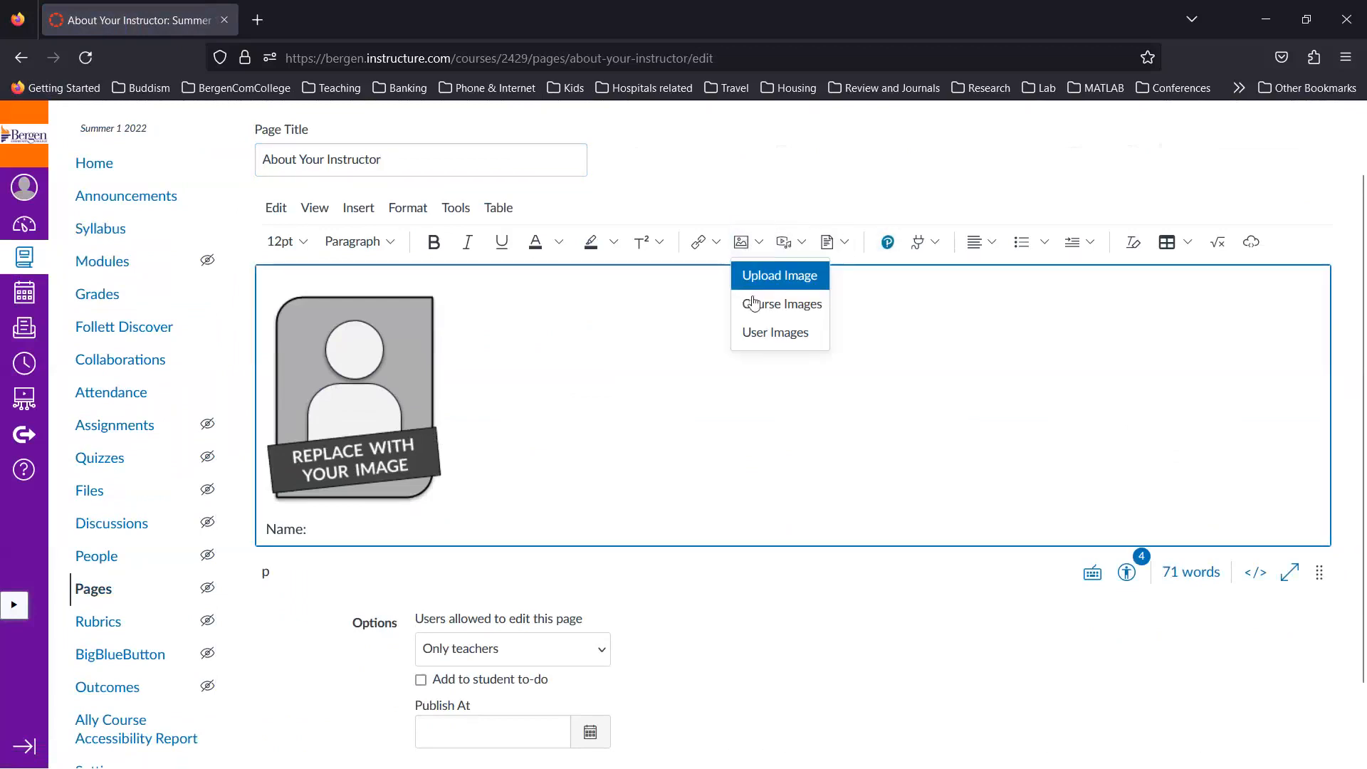
click(780, 278)
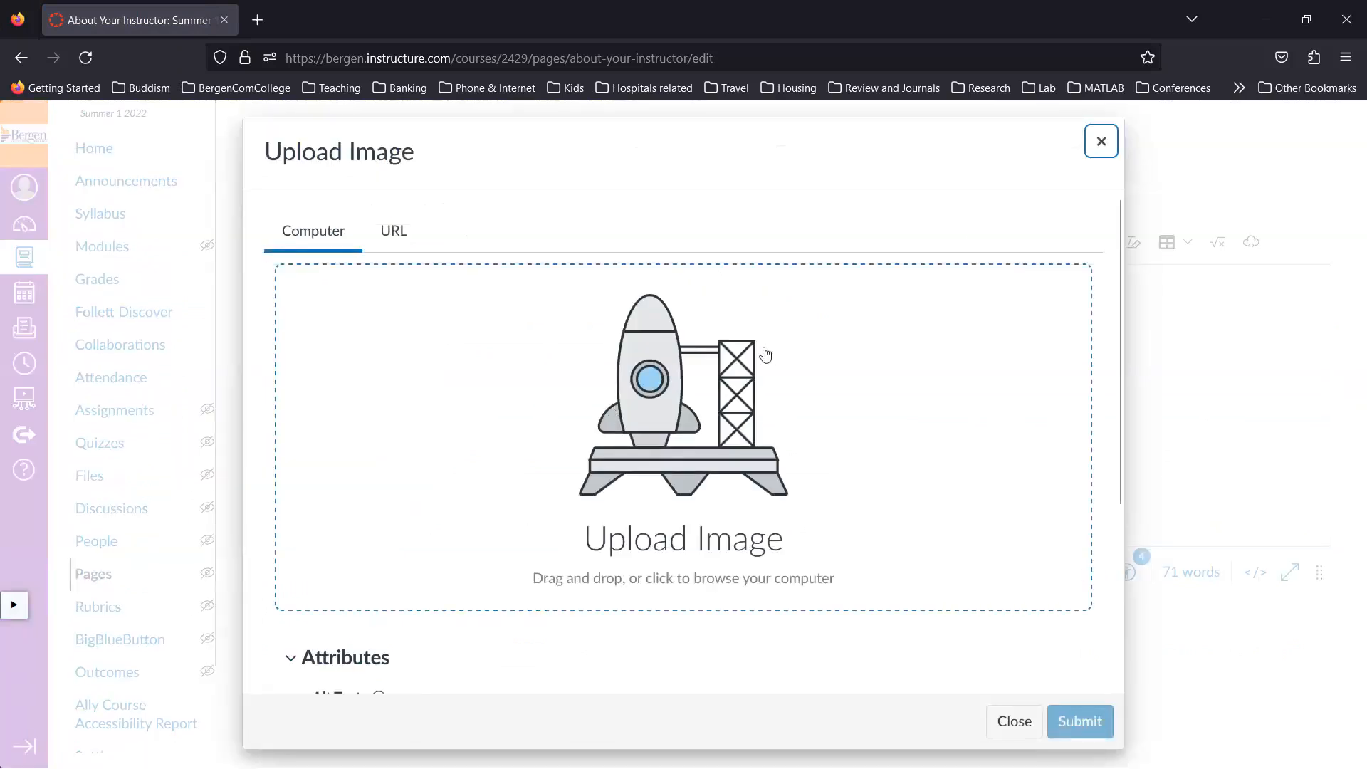
click(393, 235)
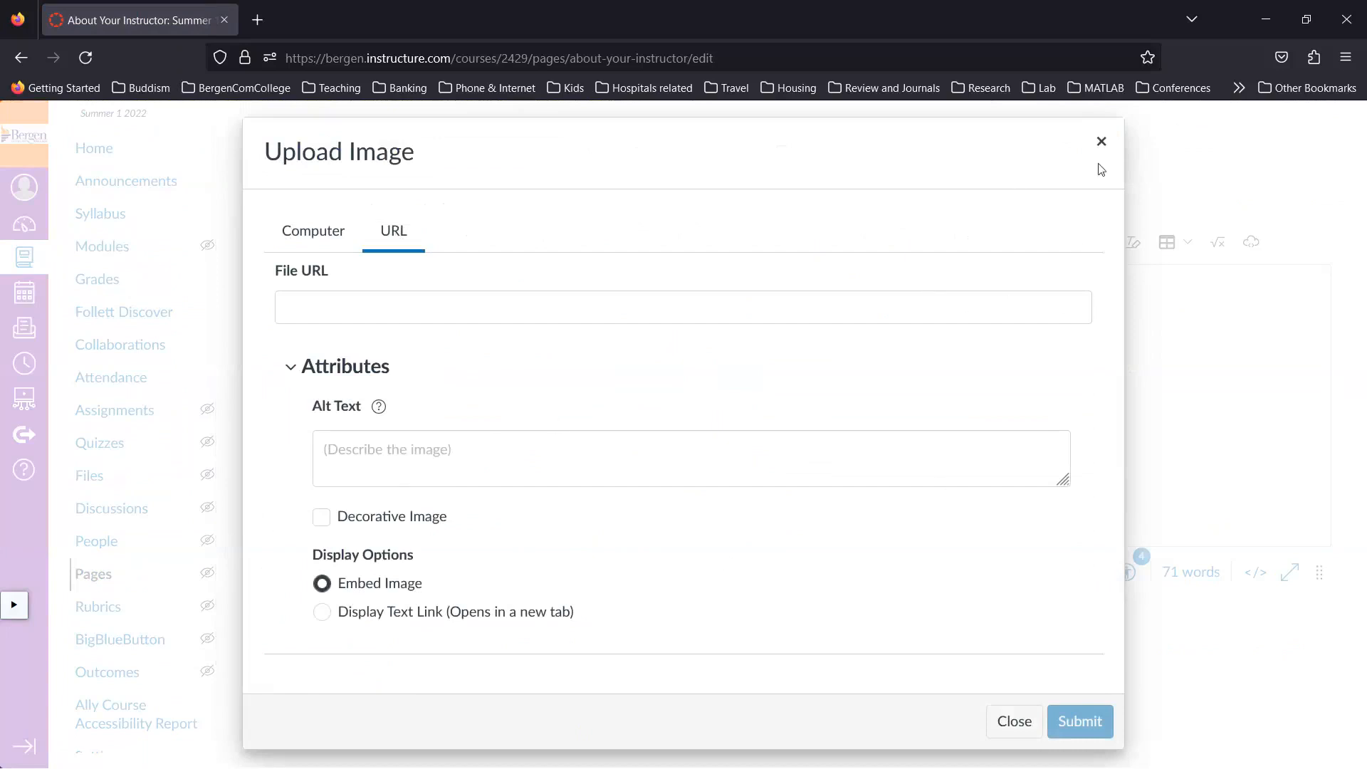
click(1101, 141)
Step: Review the page's contact and email communication sections, then save it without publishing and return to the course's module list
scroll(576, 381, down, 3)
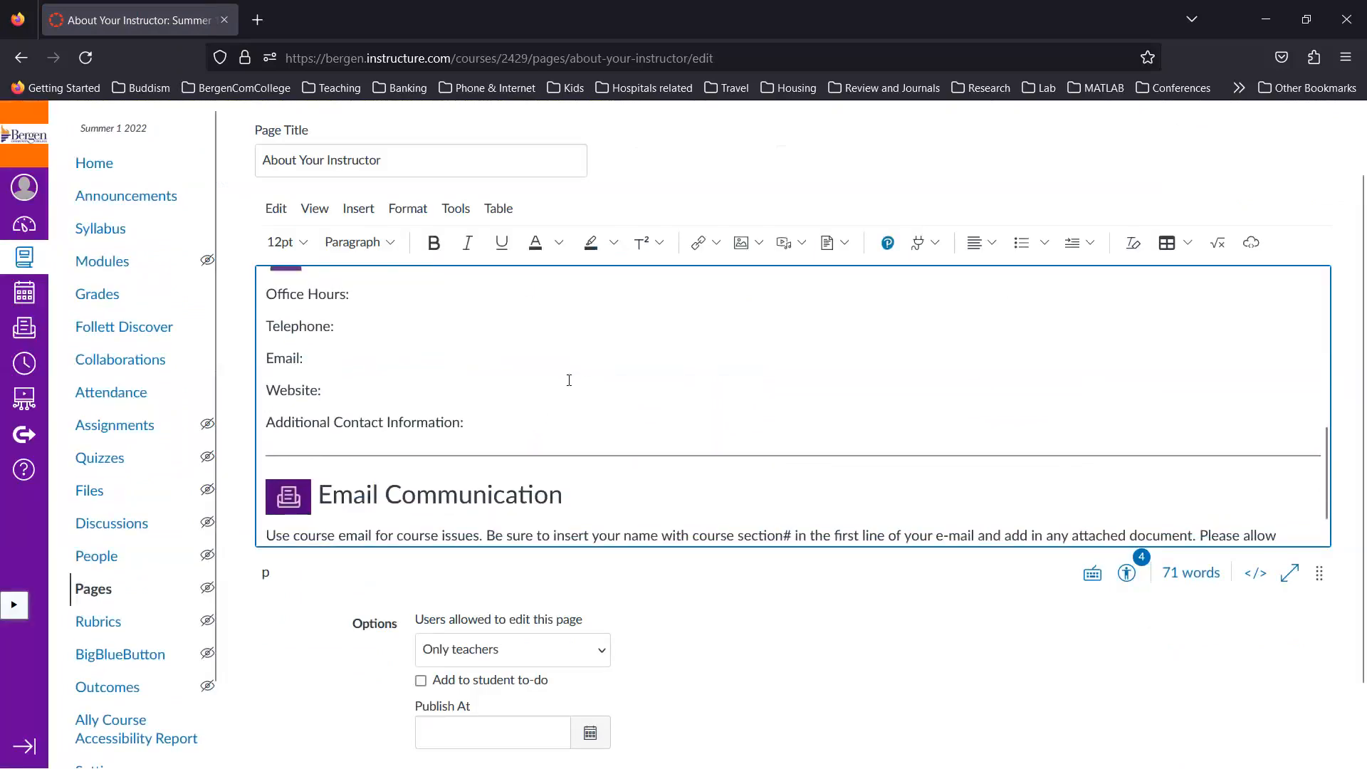
scroll(455, 420, up, 1)
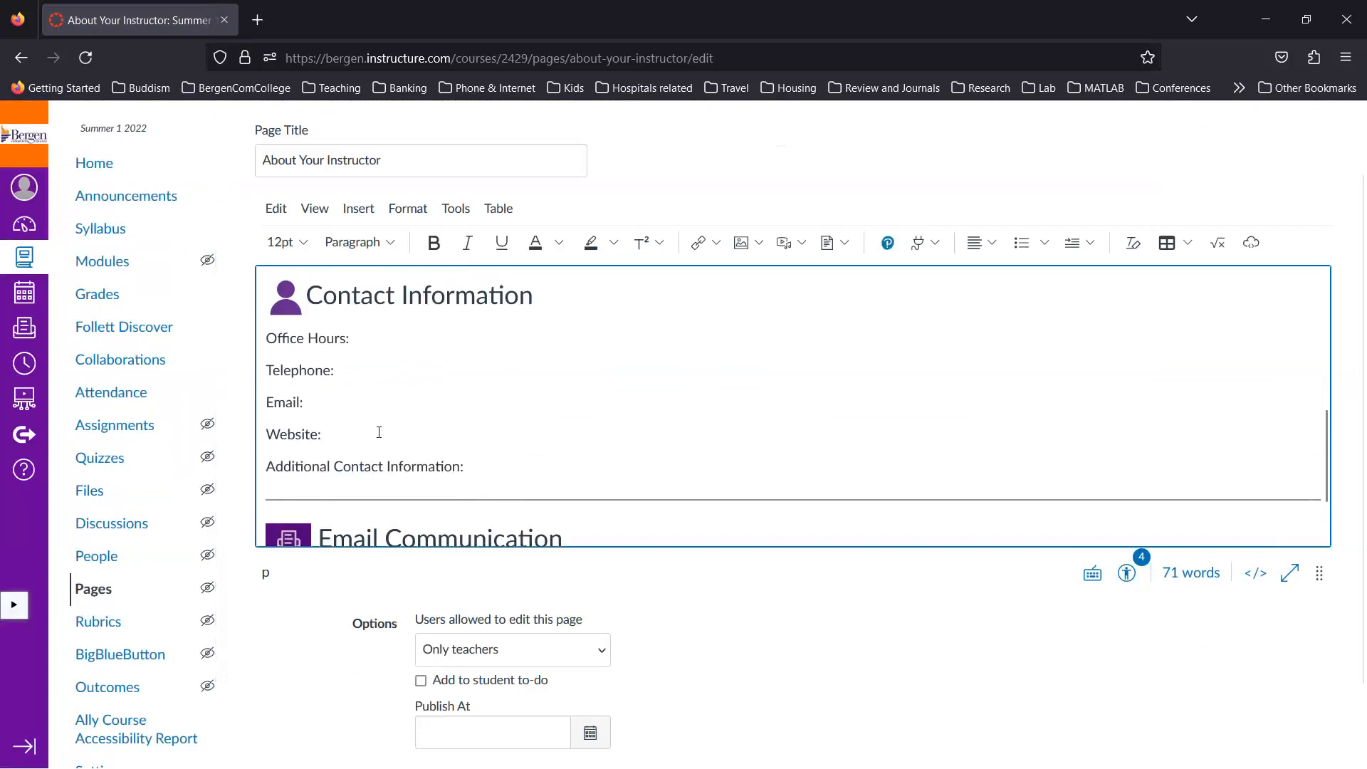
scroll(379, 433, down, 4)
scroll(518, 552, left, 2)
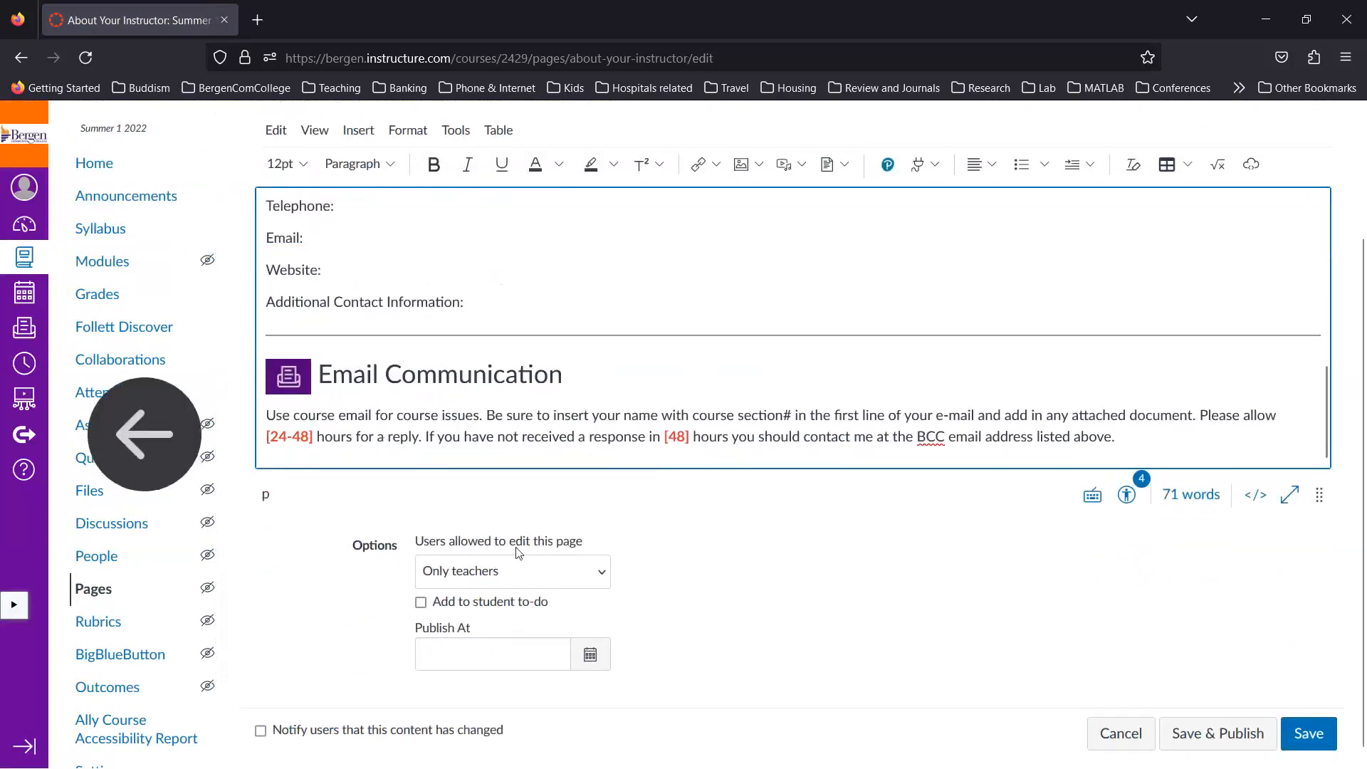
click(1308, 733)
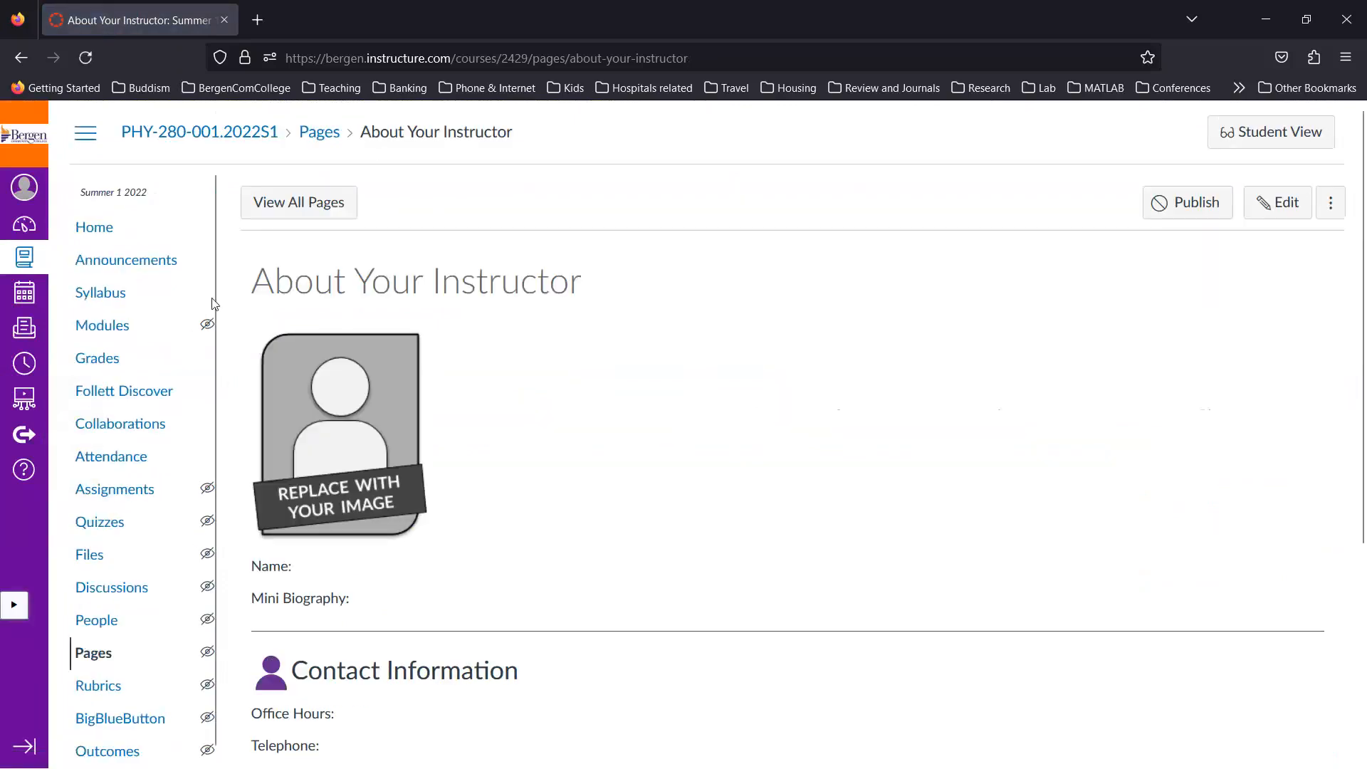
click(102, 325)
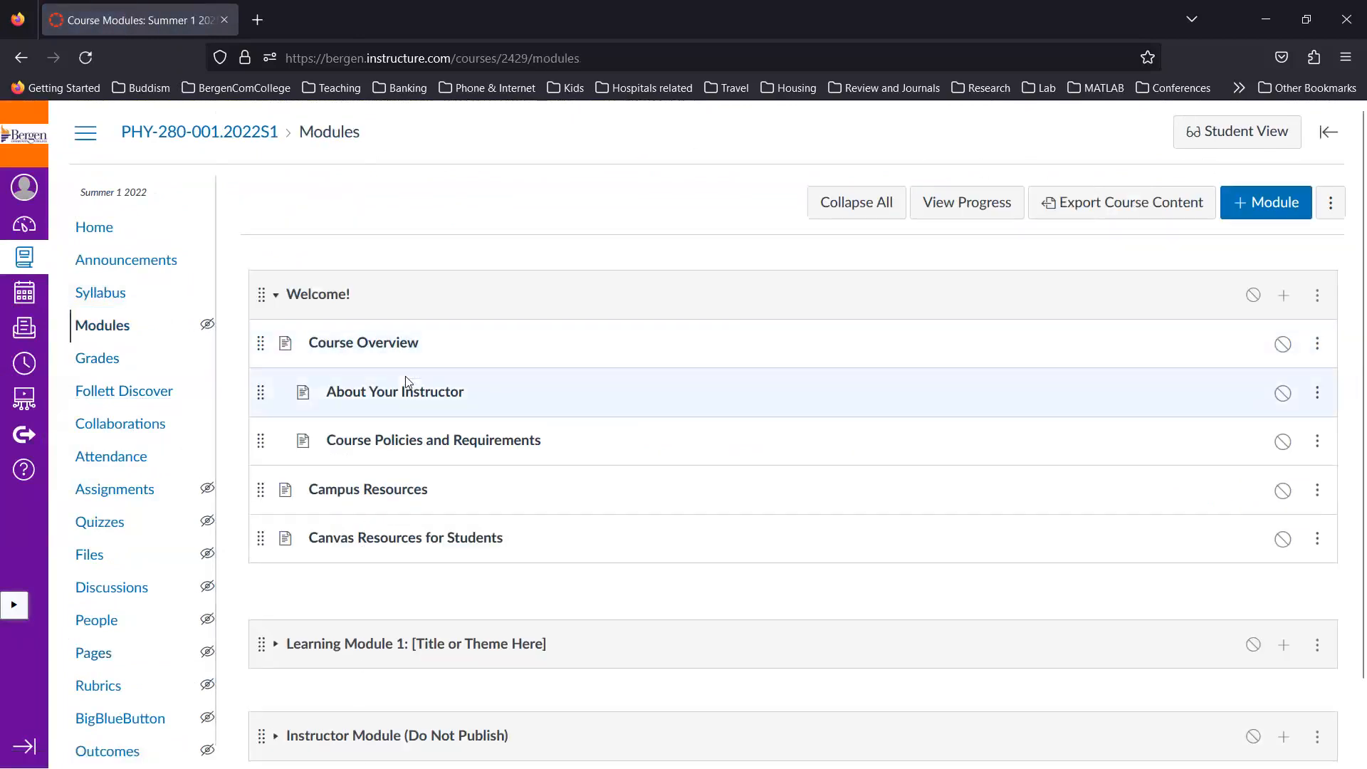
Step: Collapse the Welcome! module and look through the items inside Learning Module 1, leaving that module collapsed too
scroll(405, 376, down, 1)
scroll(404, 376, down, 2)
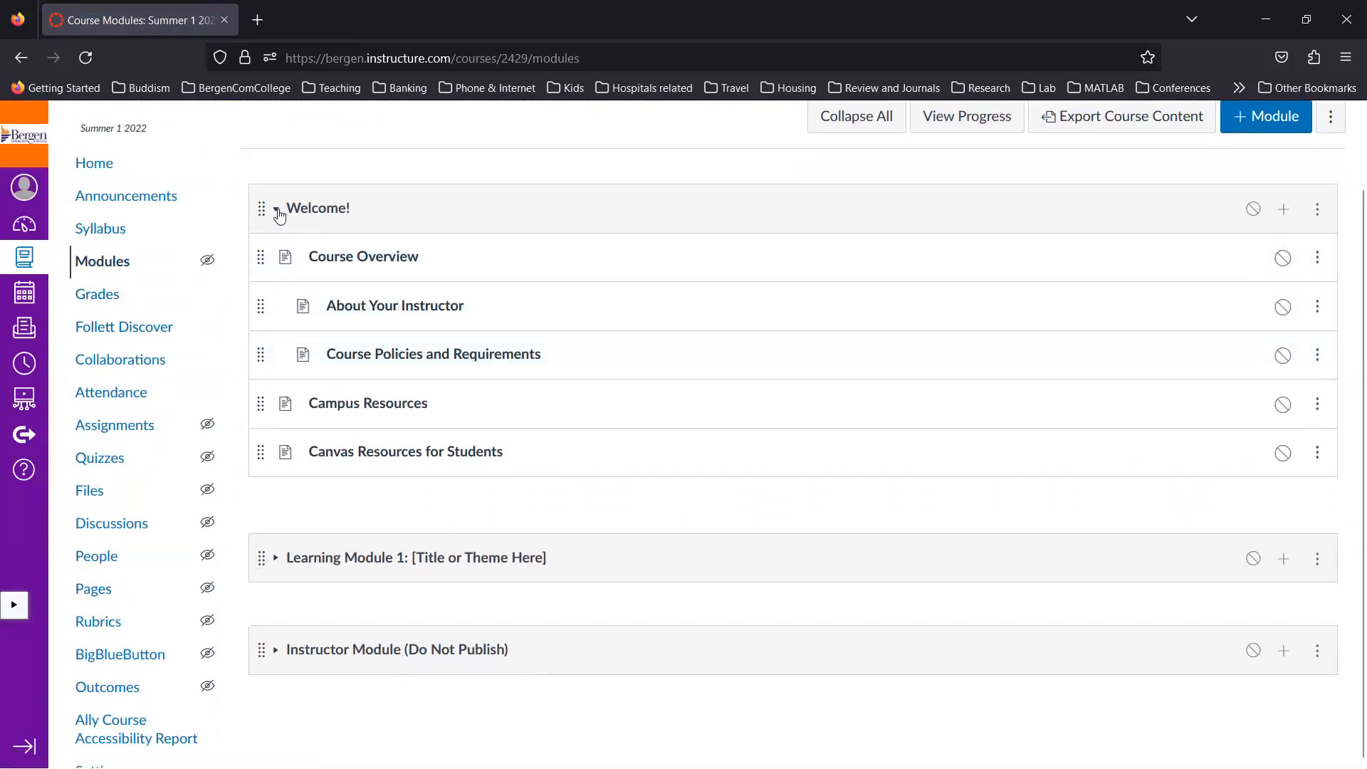
click(277, 211)
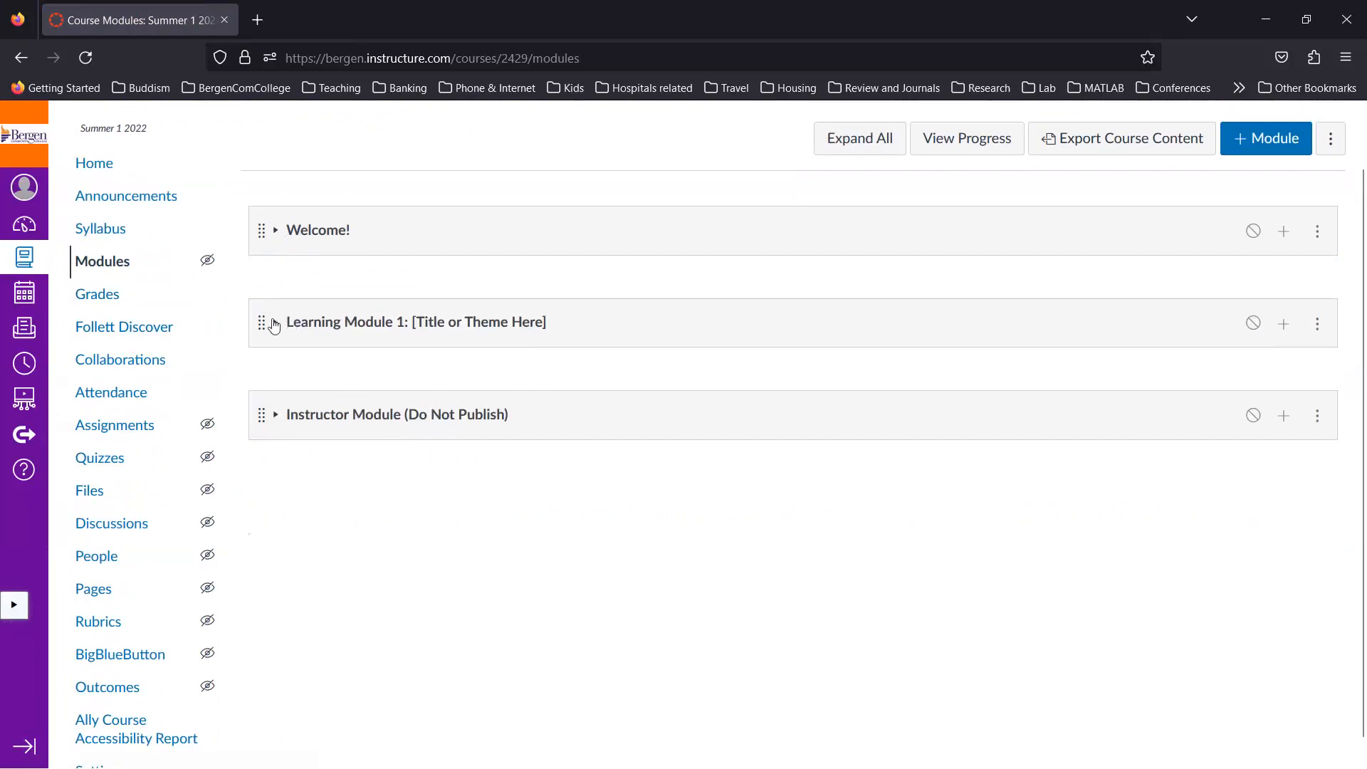
click(274, 331)
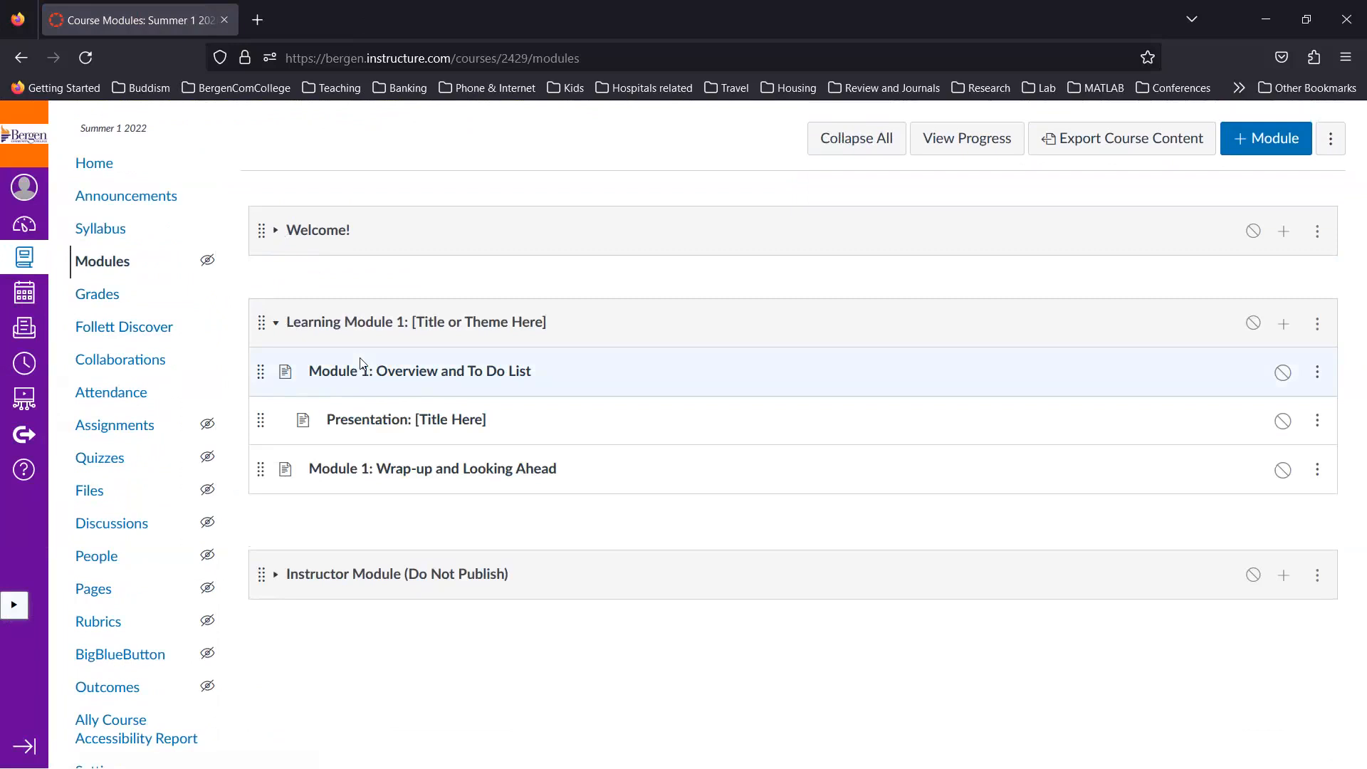
click(277, 326)
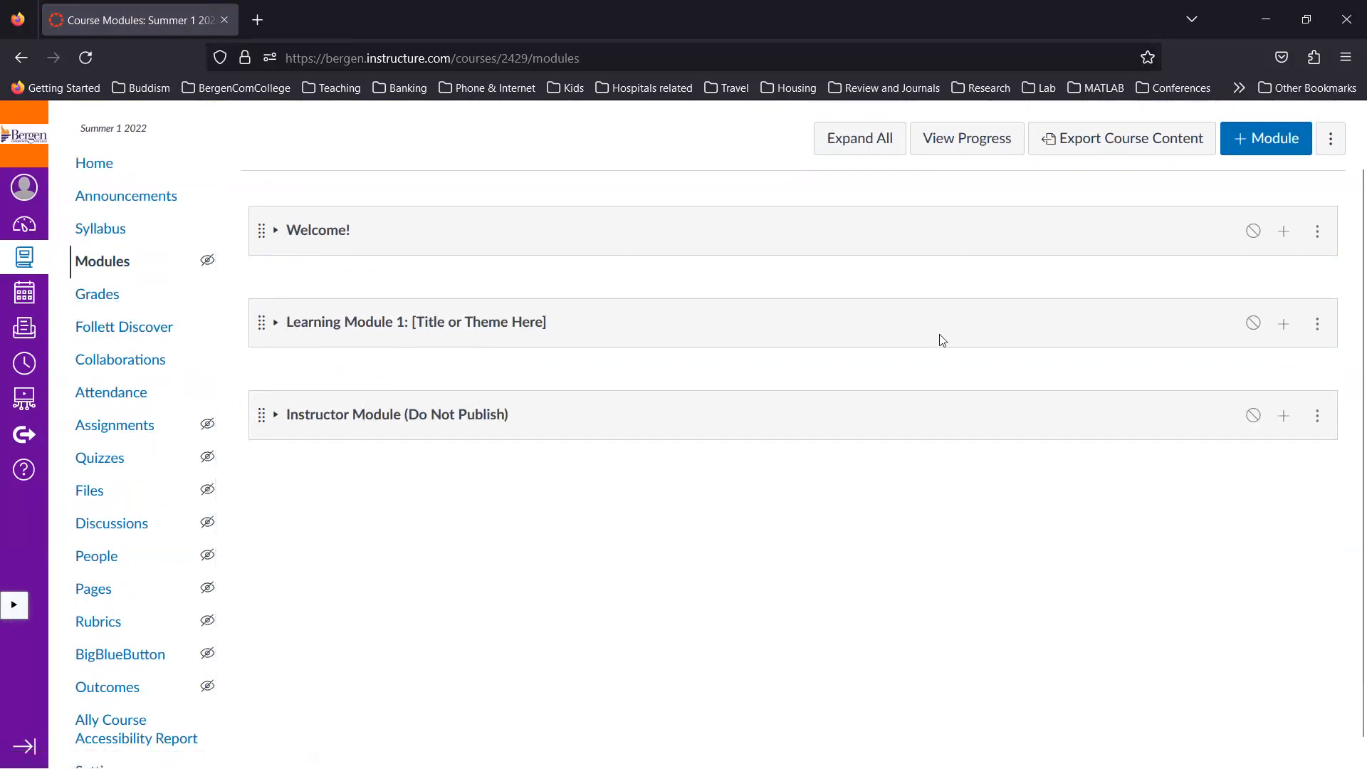
Step: Add a new module named Week-1 without a lock date or prerequisites
scroll(944, 341, up, 2)
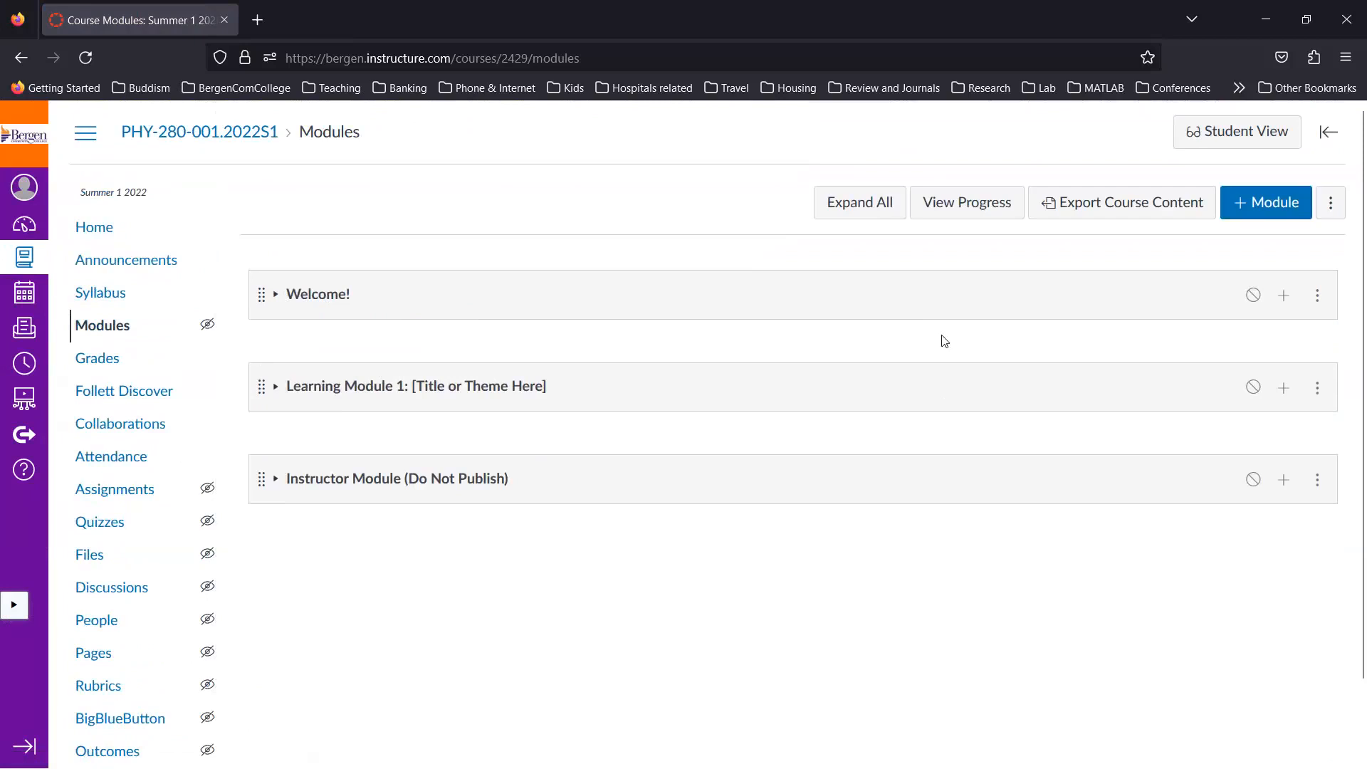
click(1270, 207)
click(517, 347)
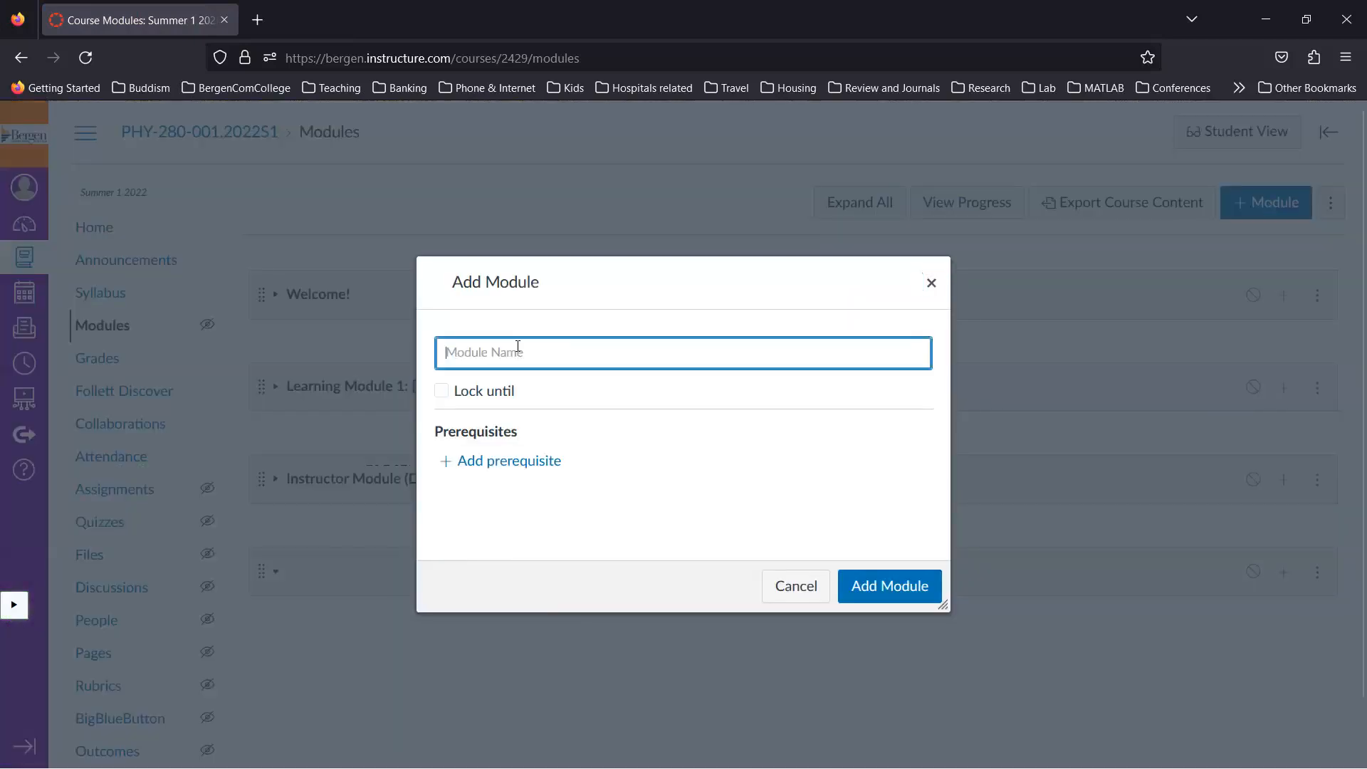
text(Week)
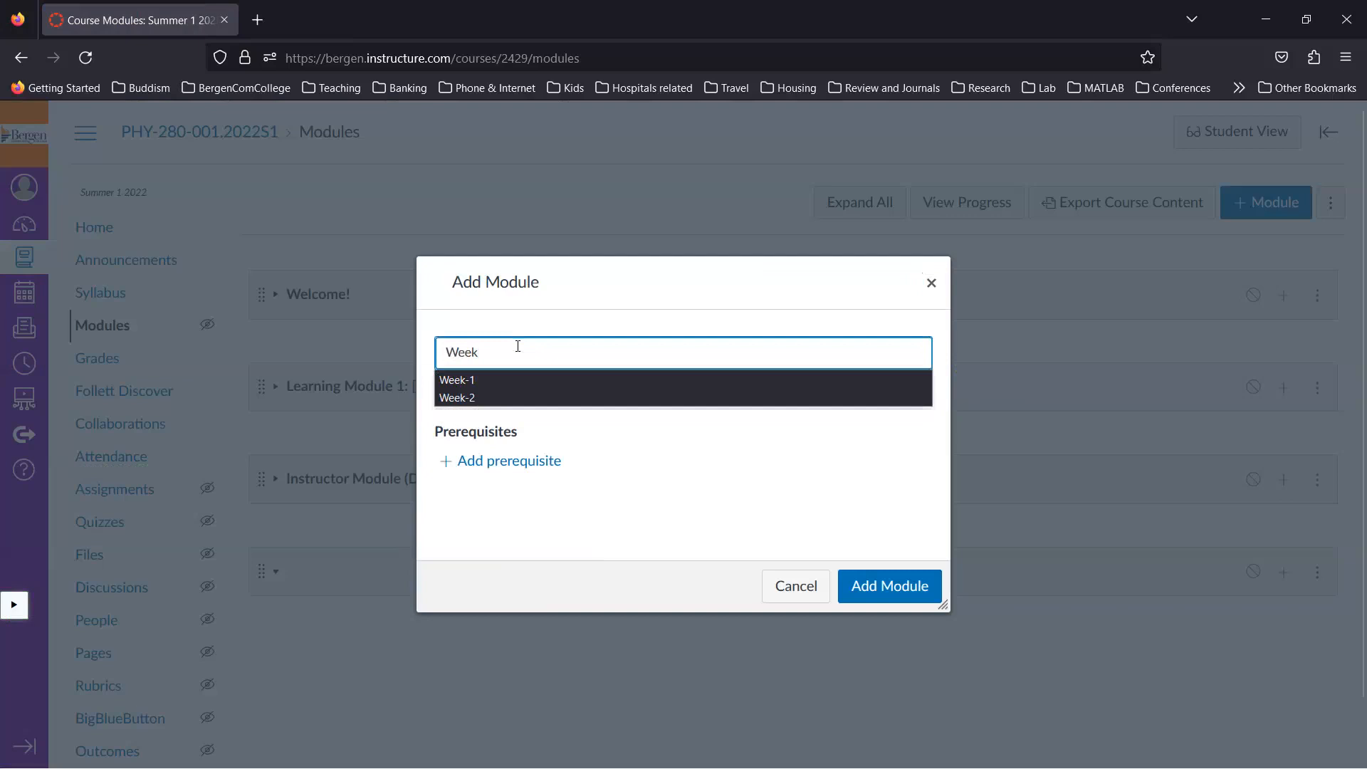
text(-1)
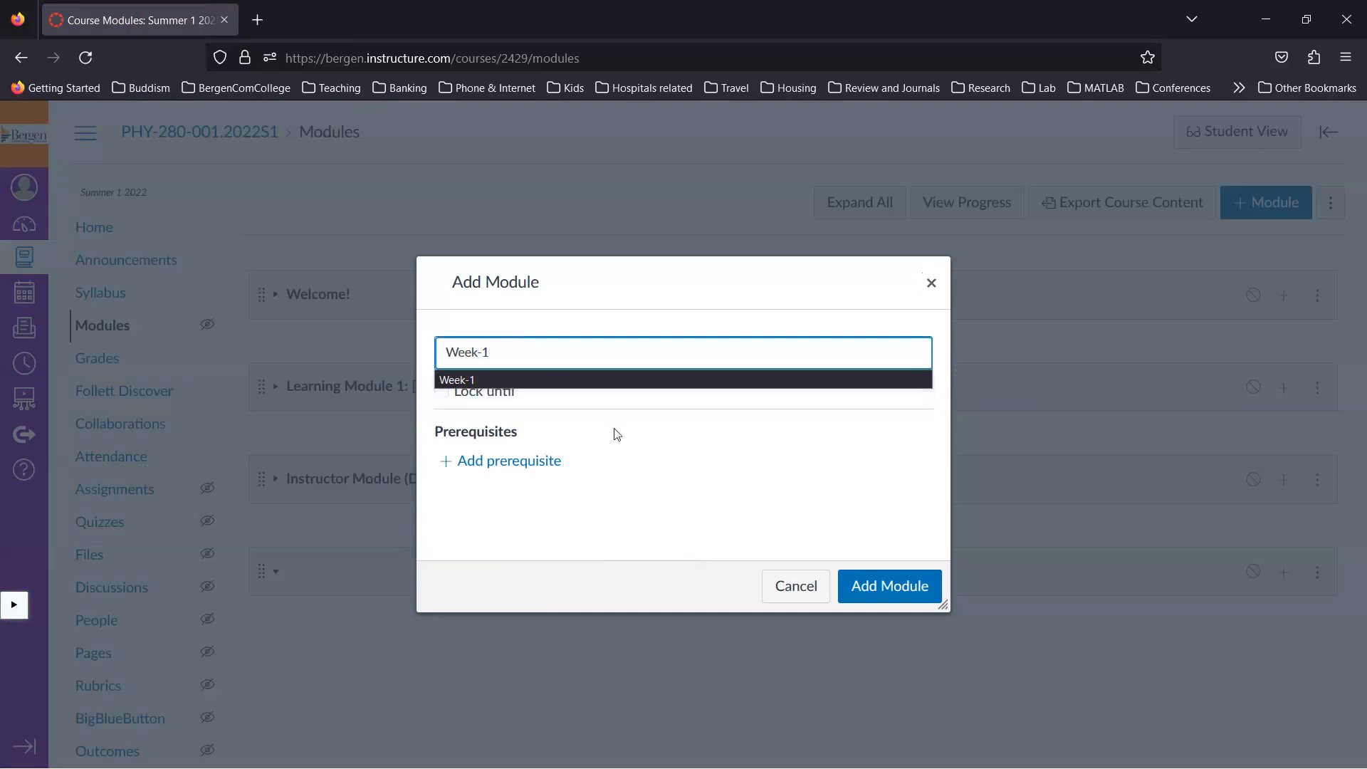
click(629, 464)
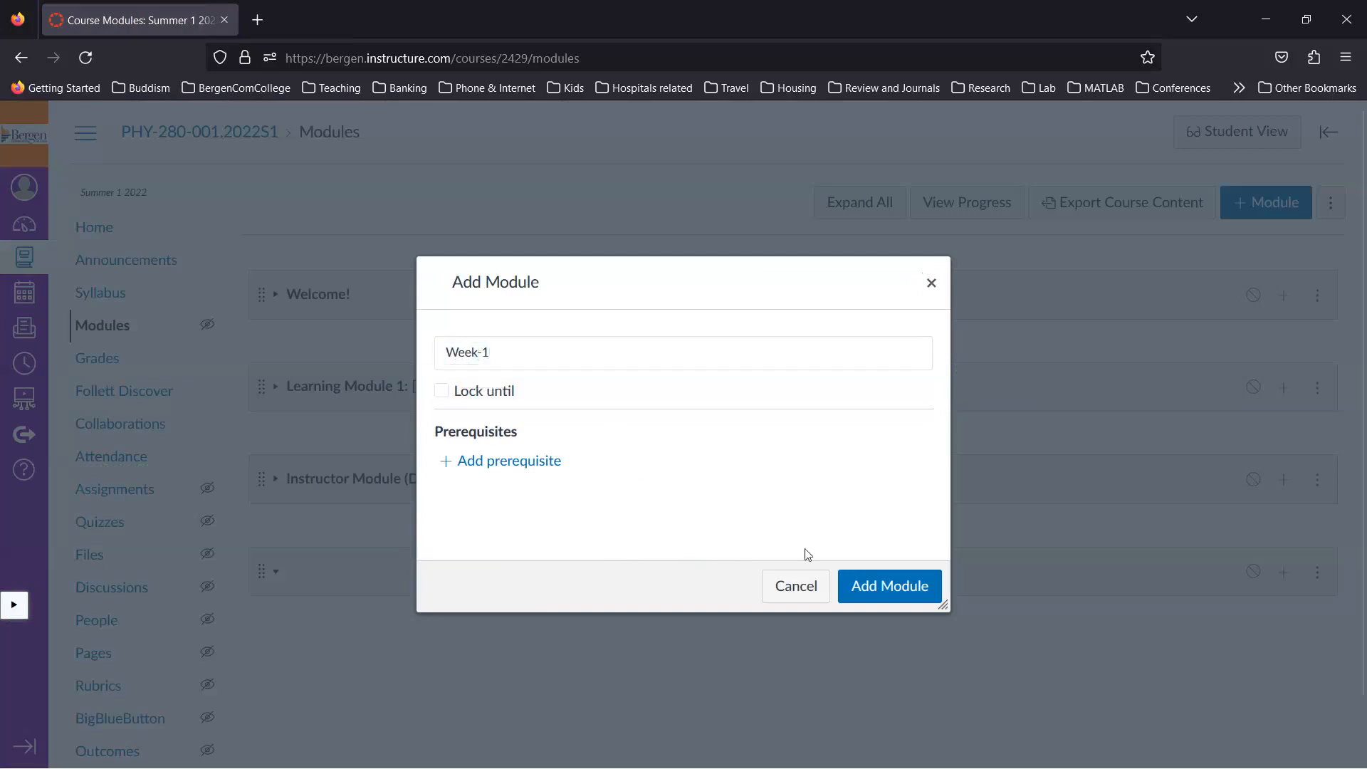
click(905, 590)
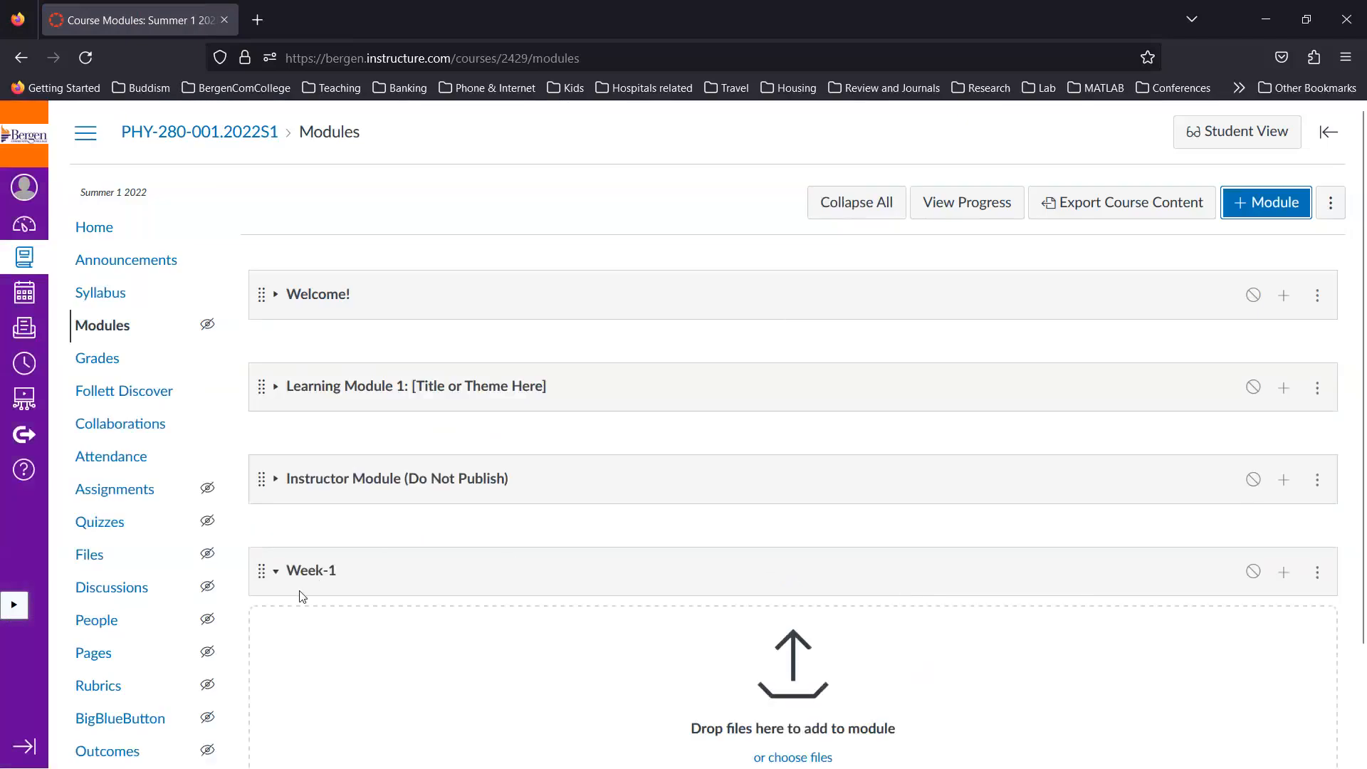
Step: Reorder the modules so that Week-1 sits directly below Welcome! and above Learning Module 1
scroll(299, 570, down, 1)
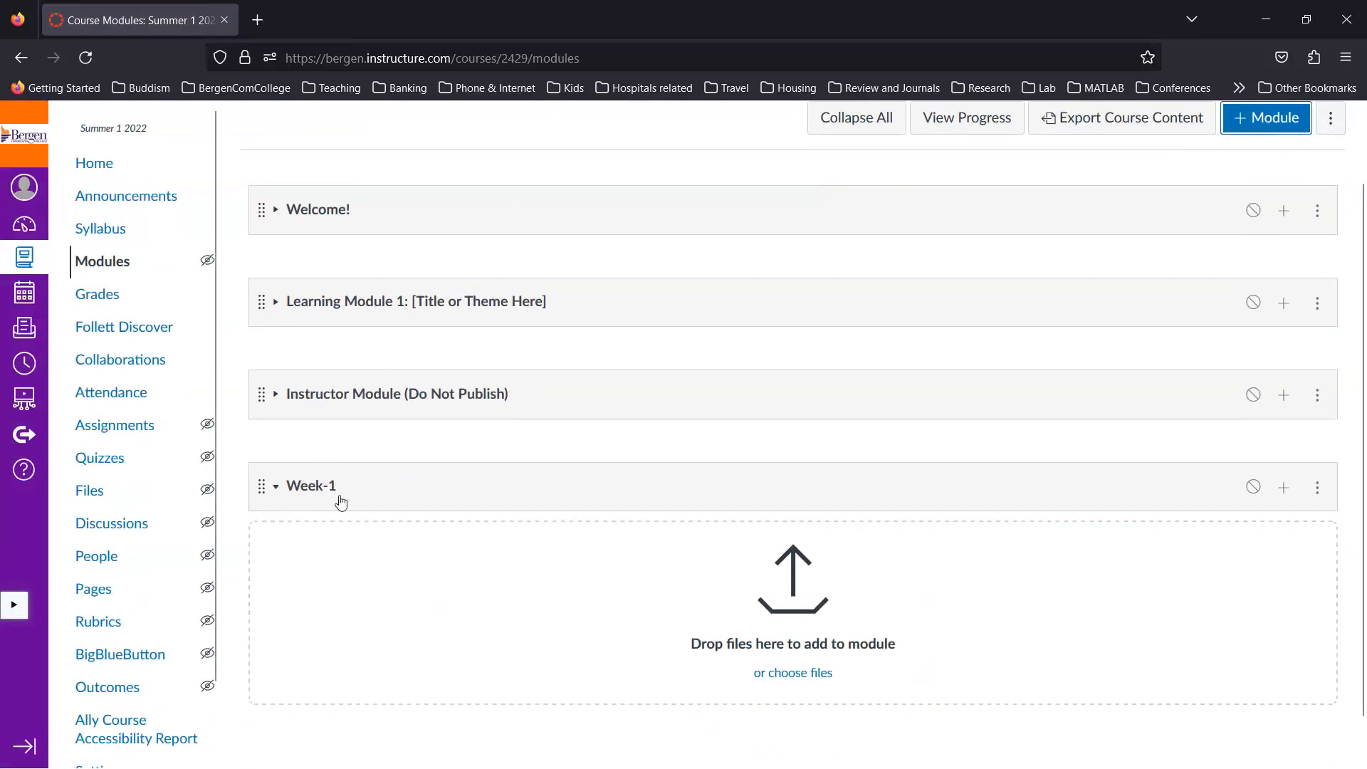
scroll(341, 502, up, 1)
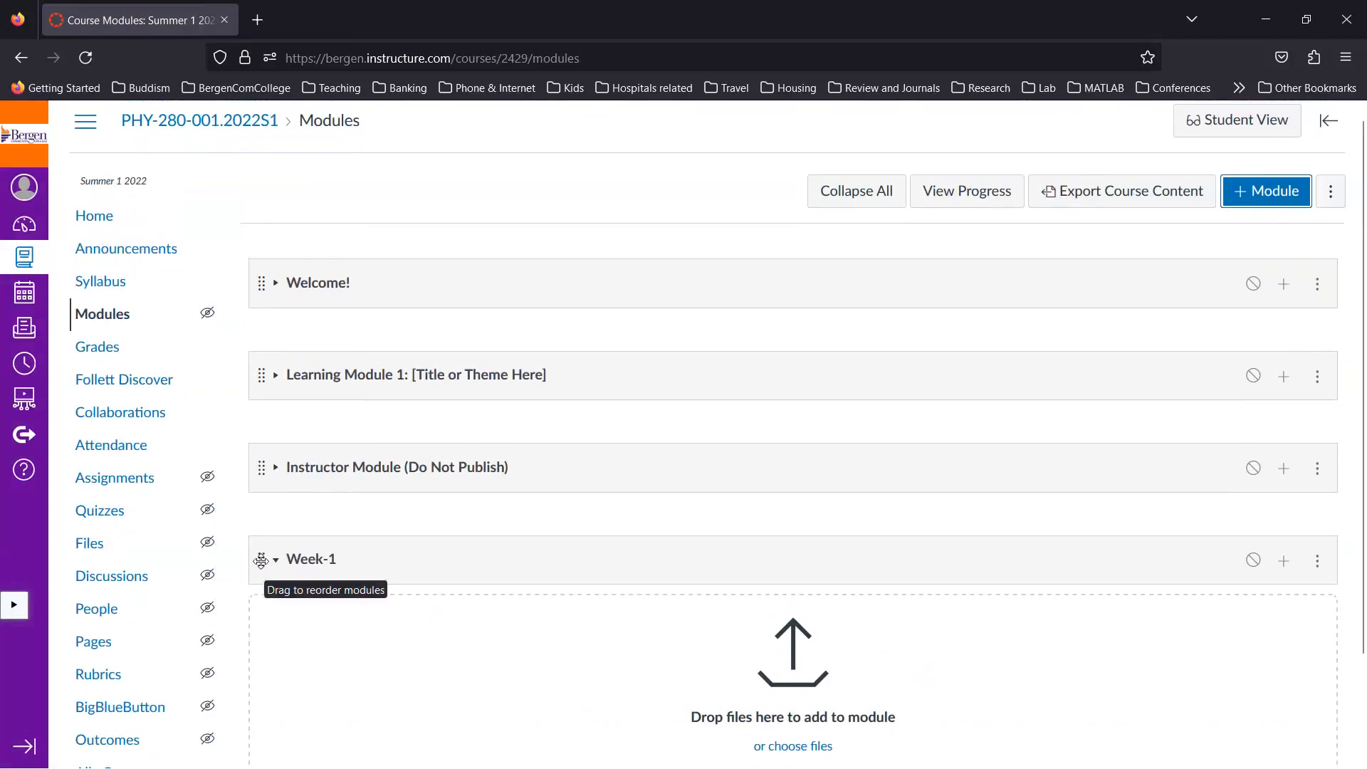
drag(261, 561, 263, 395)
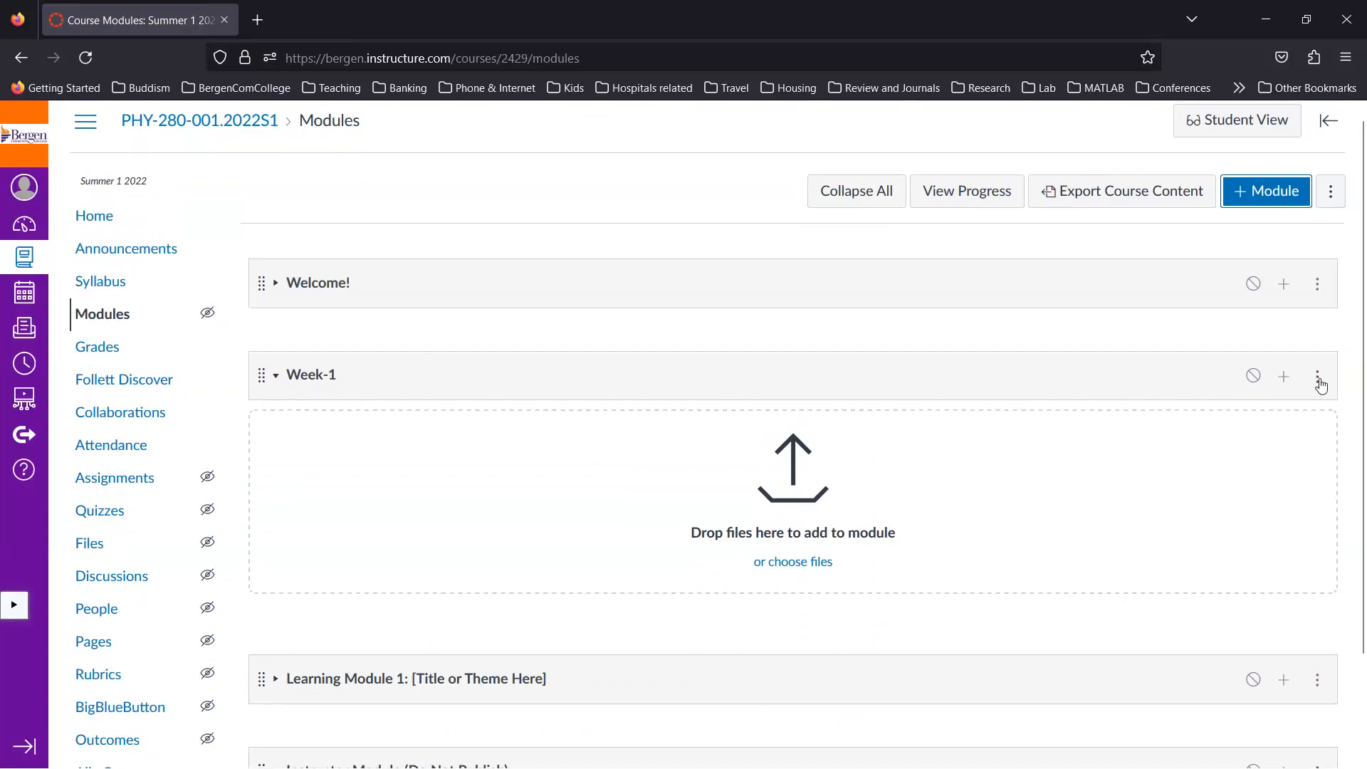
Step: Use the Move Module command to place Week-1 after the Welcome! module
click(1319, 381)
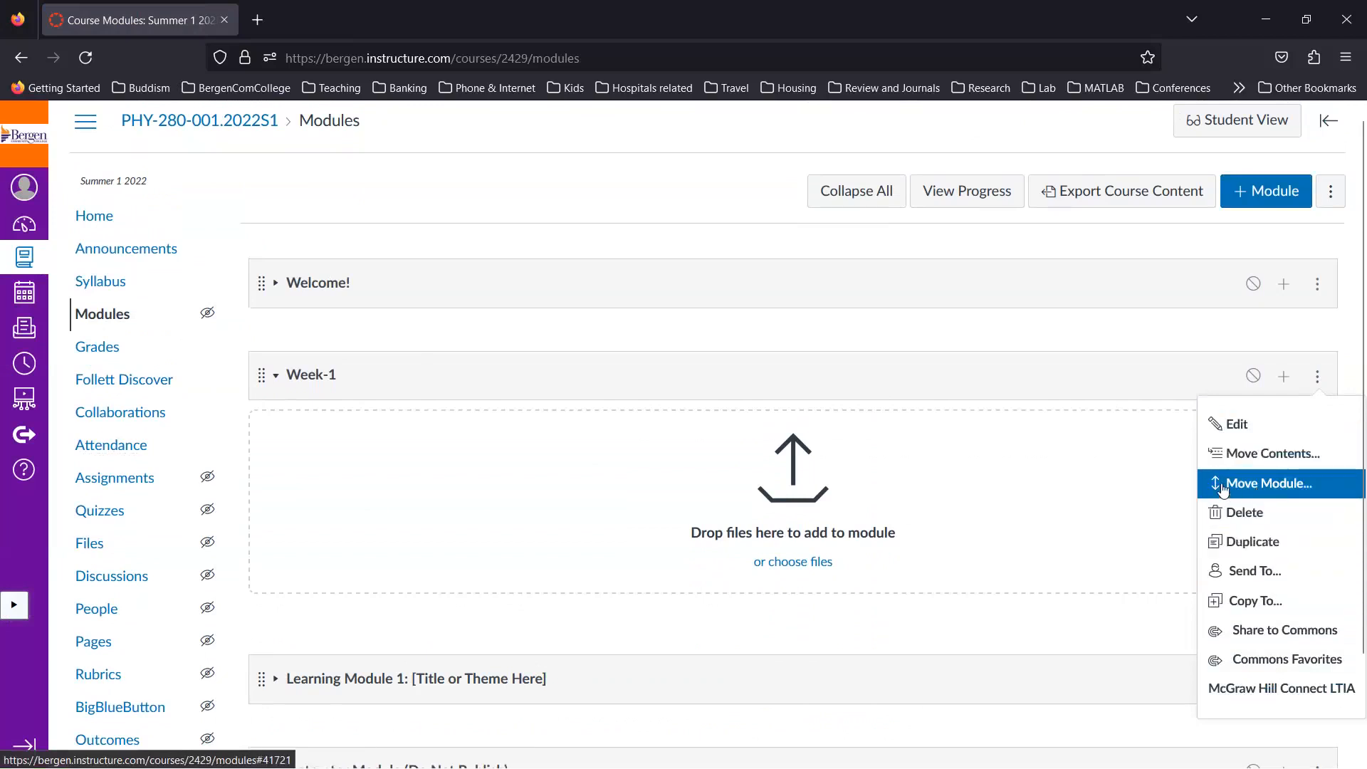
click(1223, 489)
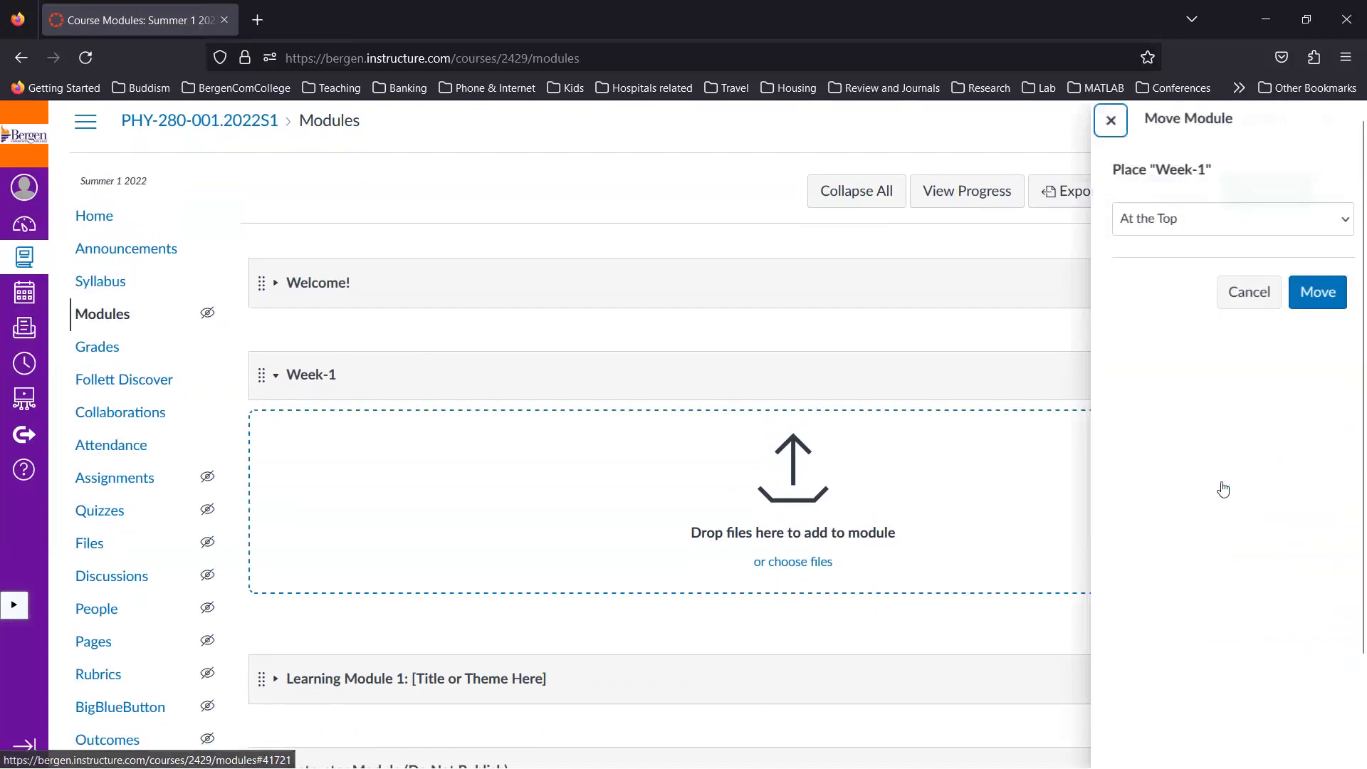
click(1269, 217)
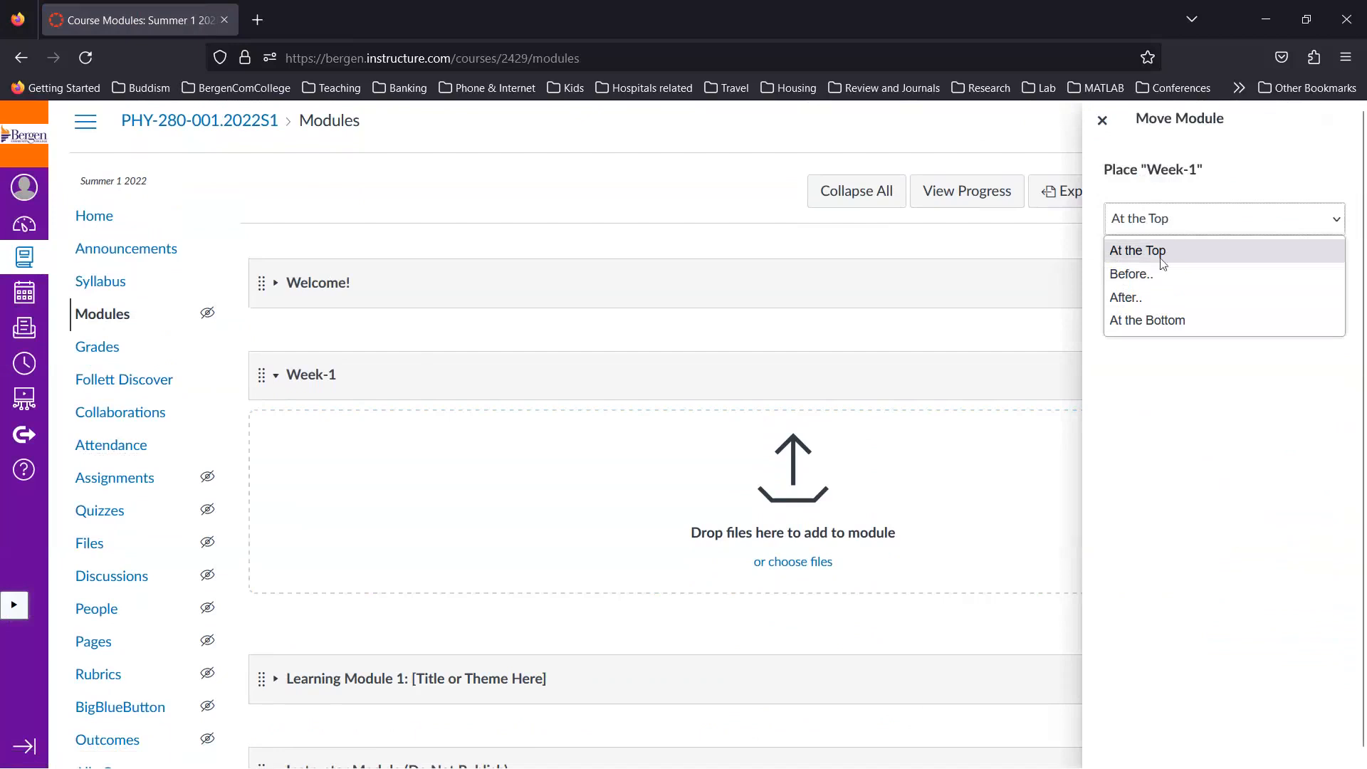
click(1140, 297)
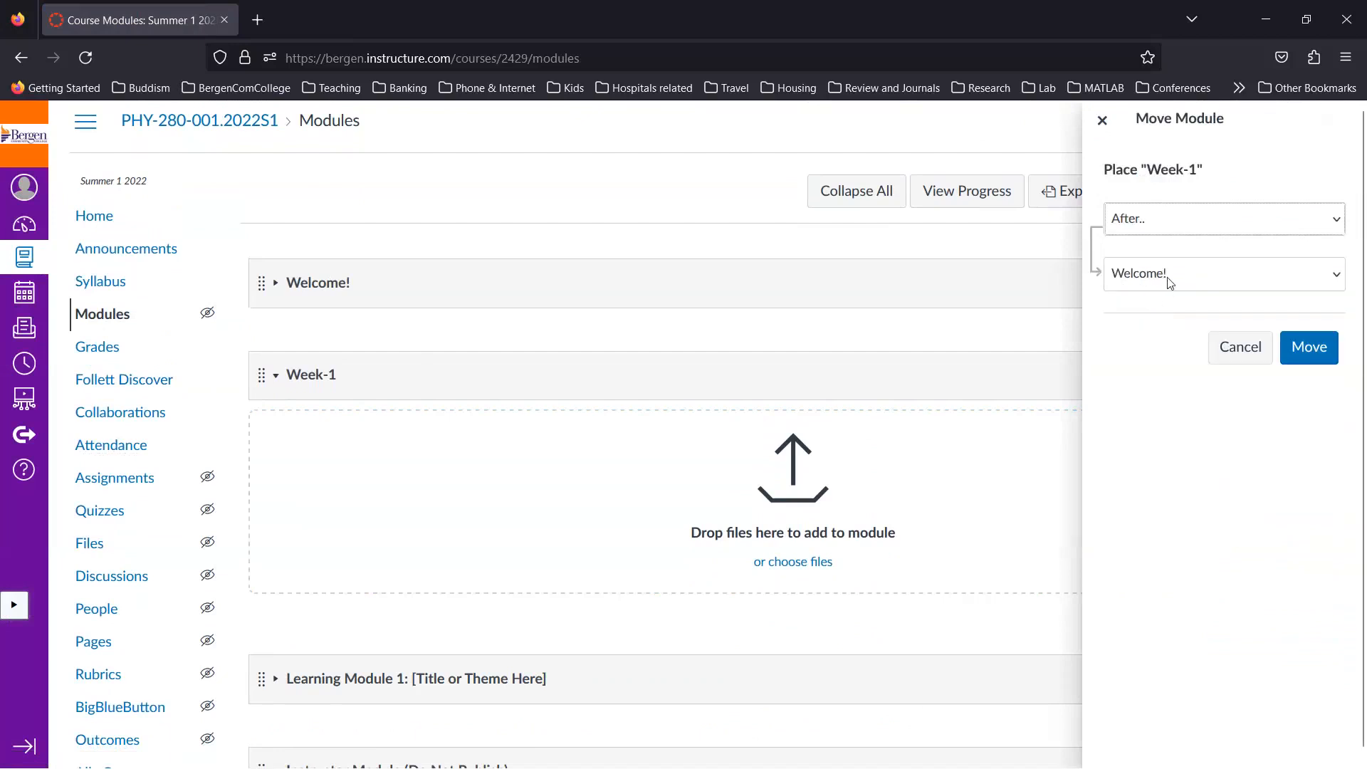
click(1315, 357)
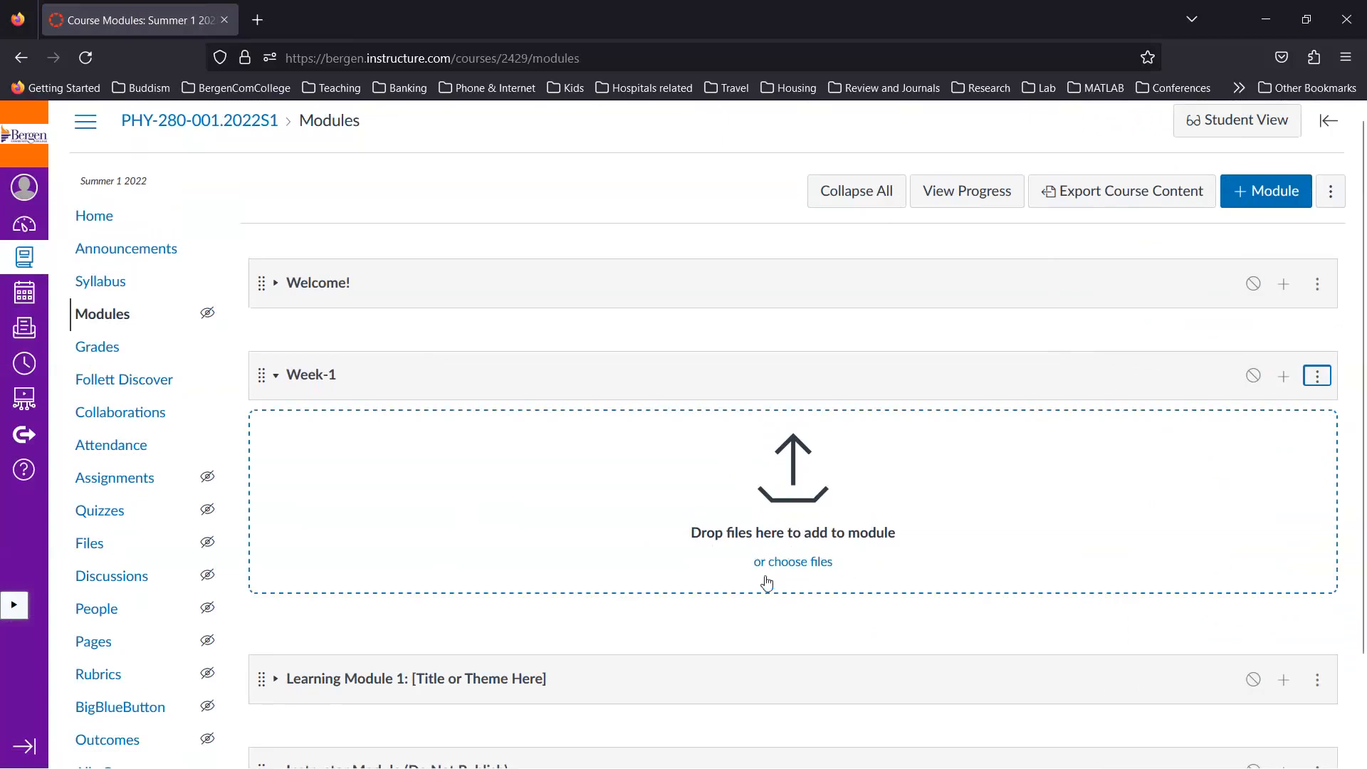
Step: Upload the Week-5_Circular Motion PDF from the Desktop folder into the Week-1 module
click(800, 568)
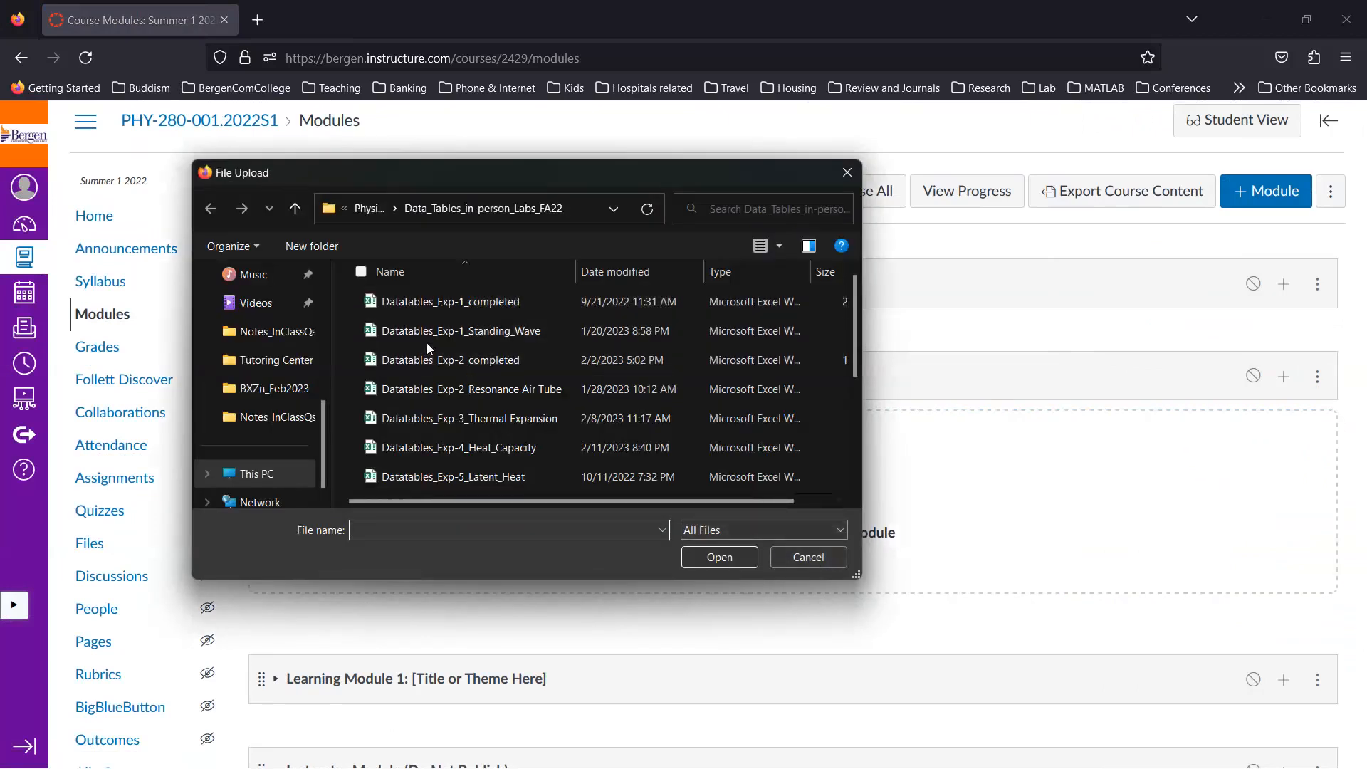
scroll(262, 341, up, 3)
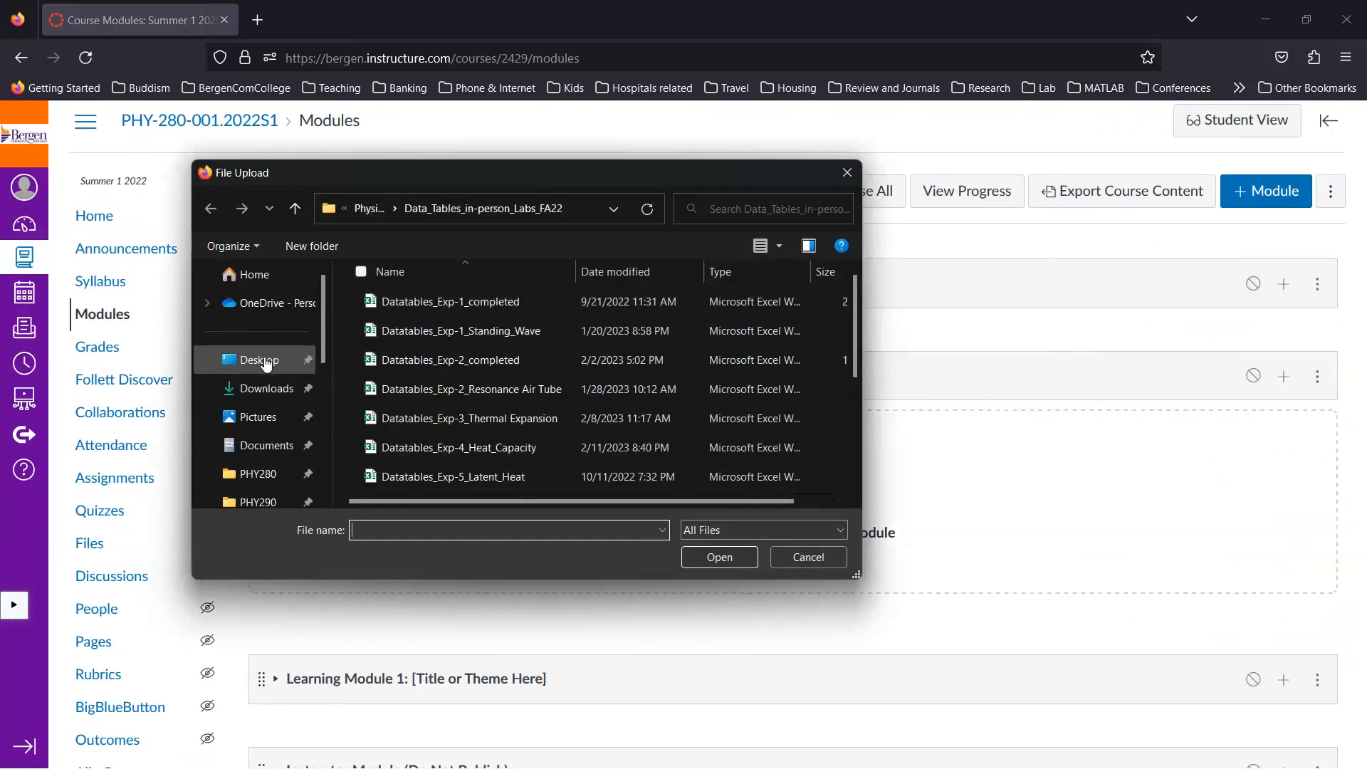
click(263, 361)
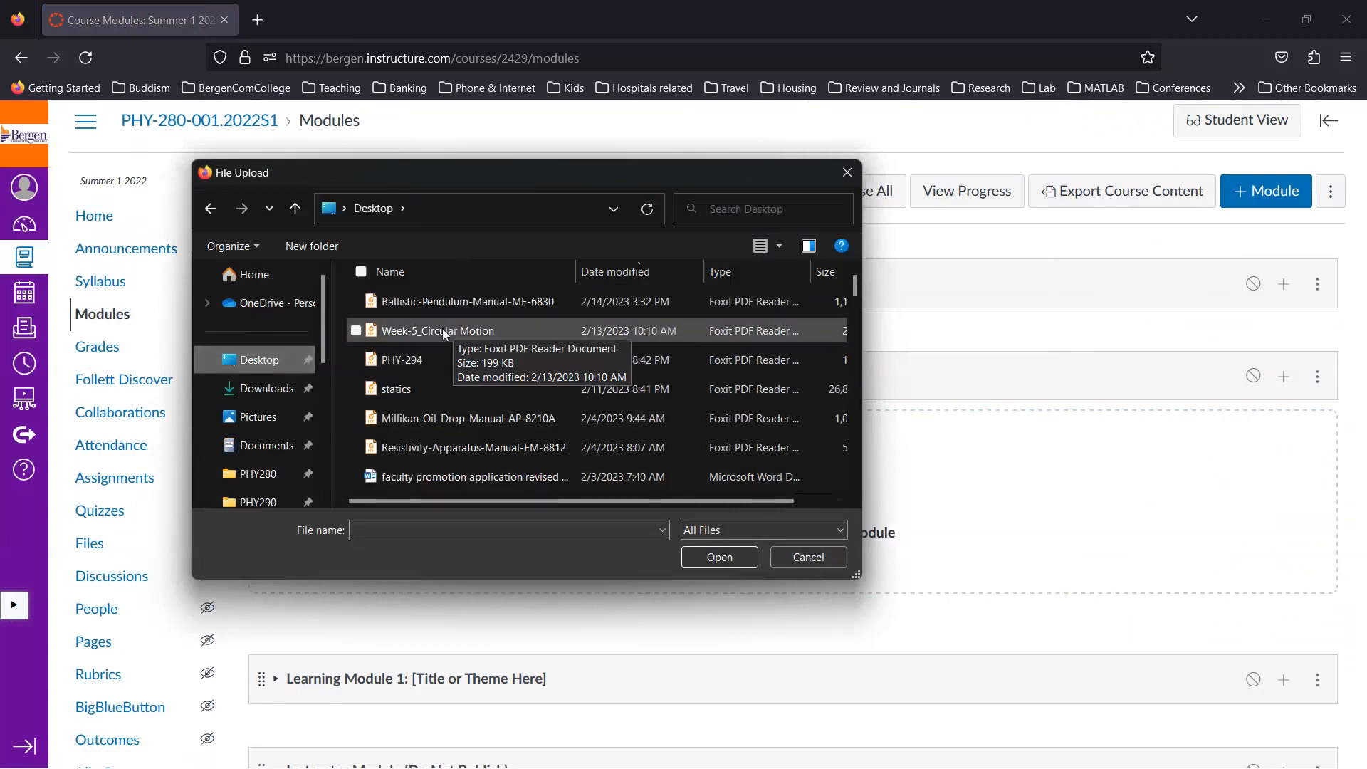
double_click(422, 331)
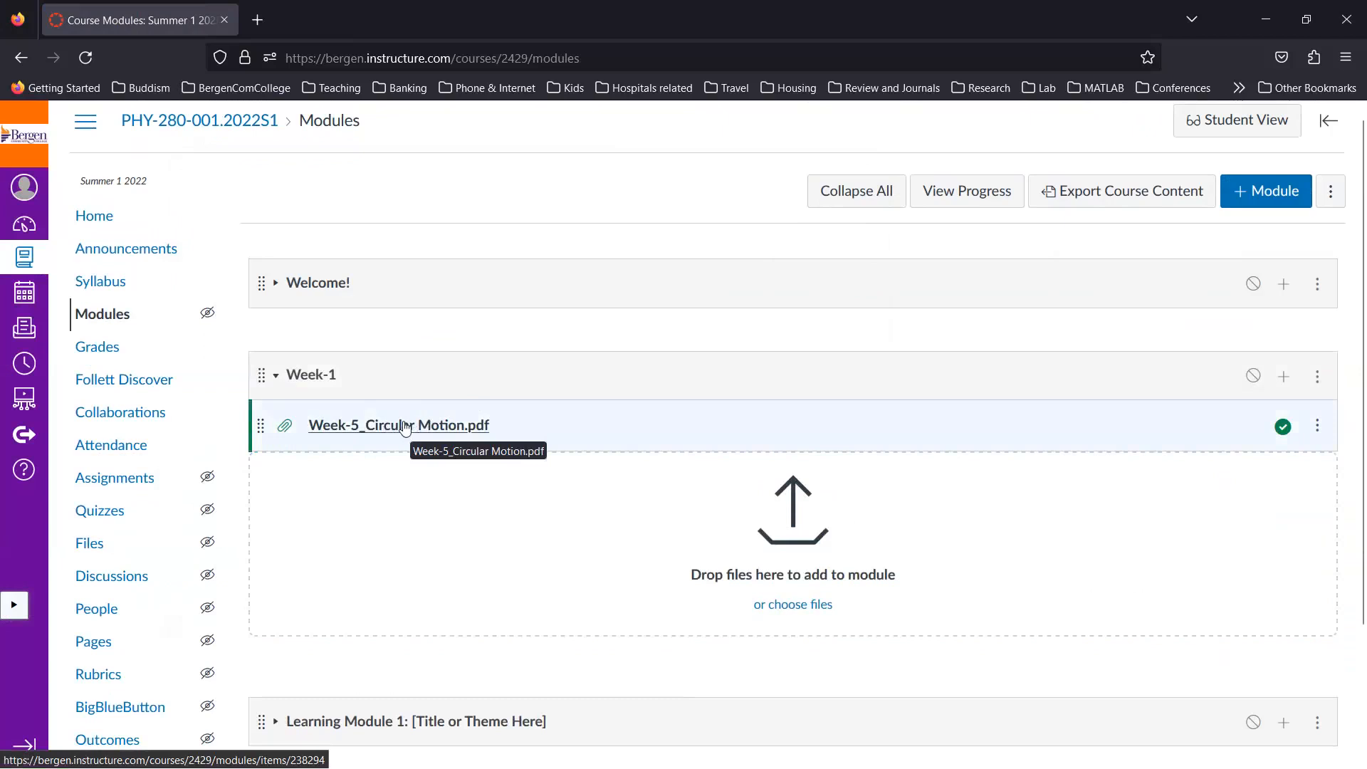
Step: Rename the Week-5_Circular Motion.pdf item in the Week-1 module to Test.pdf
click(1317, 427)
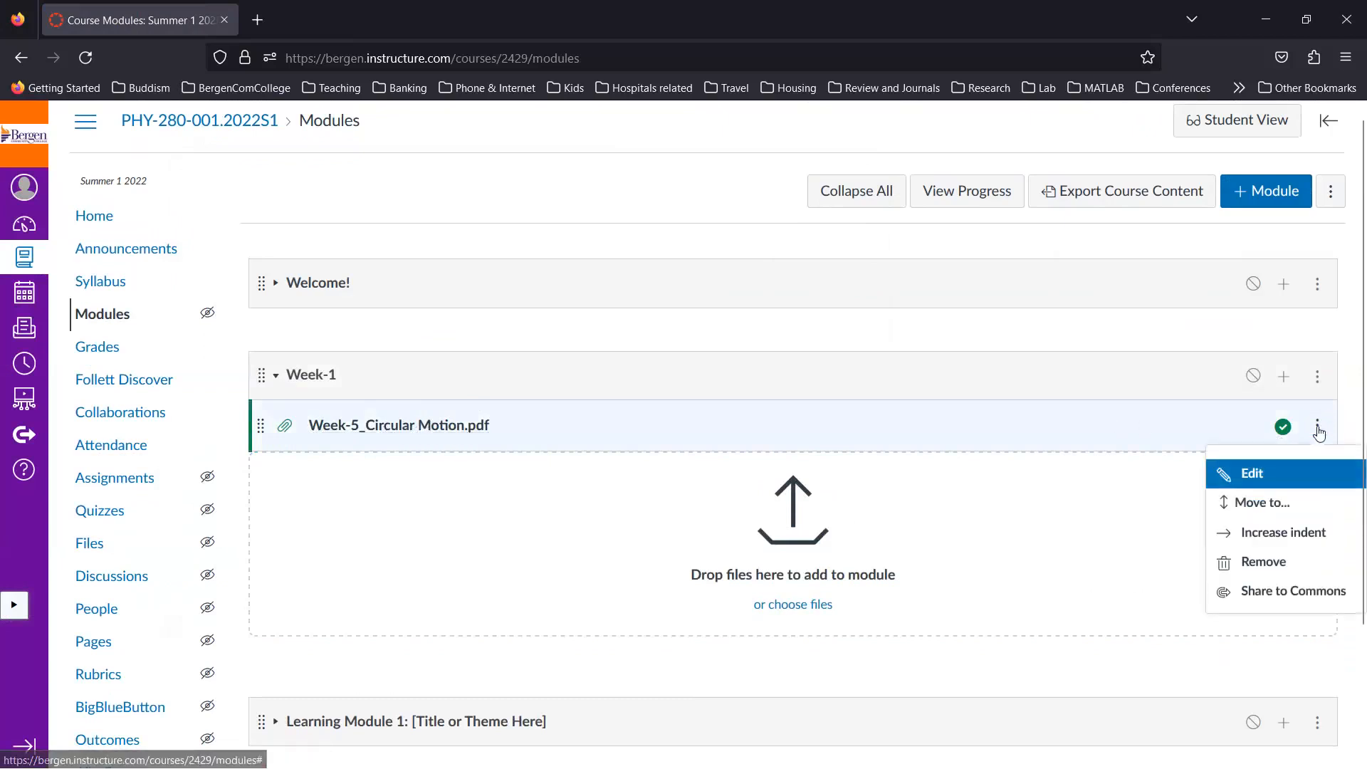
click(1263, 486)
click(751, 416)
drag(751, 417, 460, 404)
text(Test.pdf)
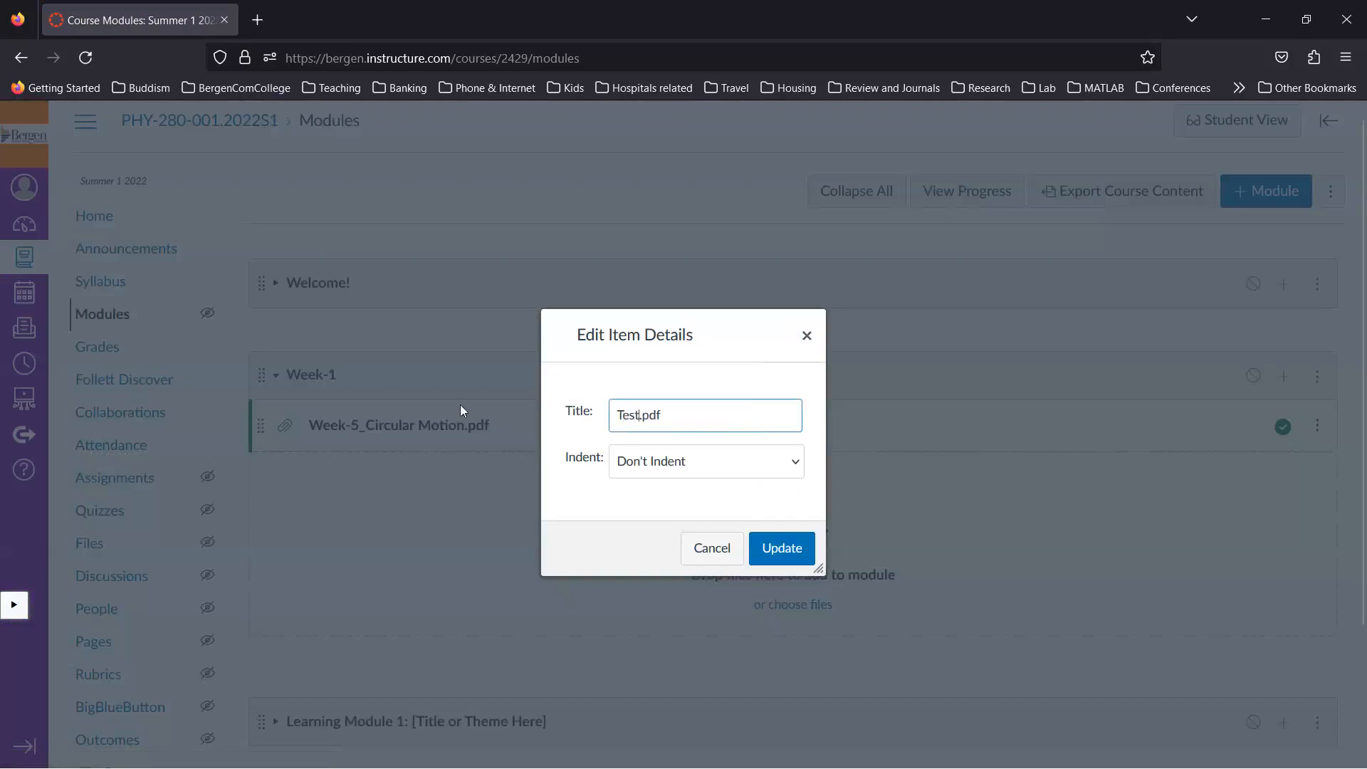
key(Return)
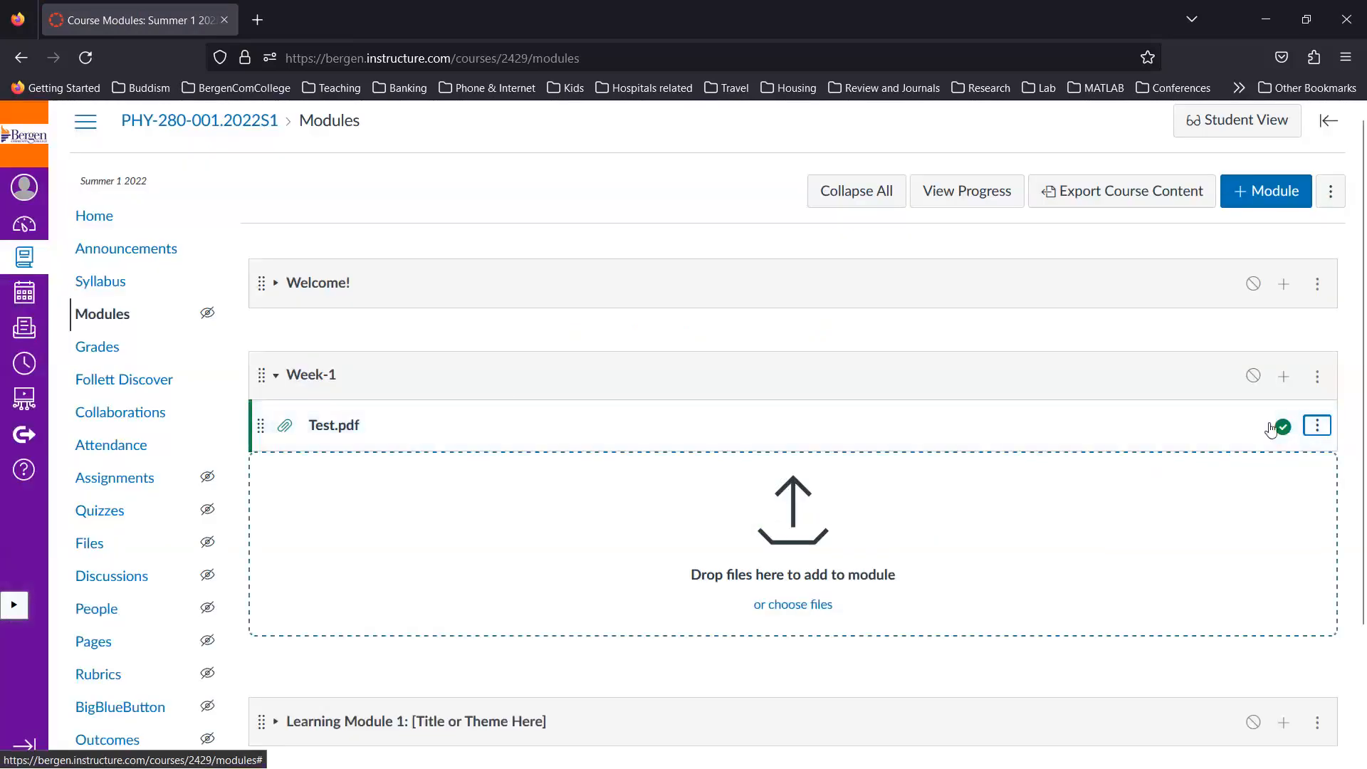
Step: Increase the indent of the Test.pdf item in the Week-1 module by two levels
click(1316, 425)
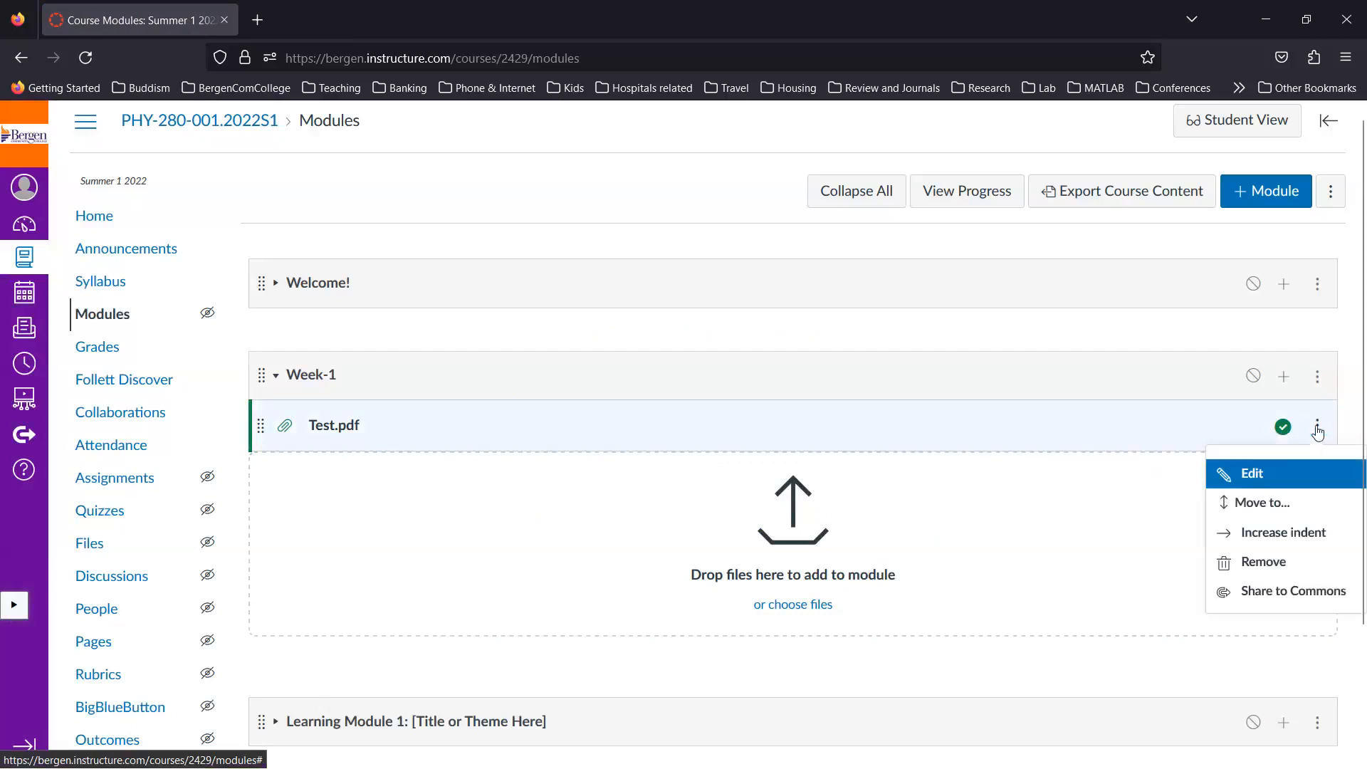
click(1247, 540)
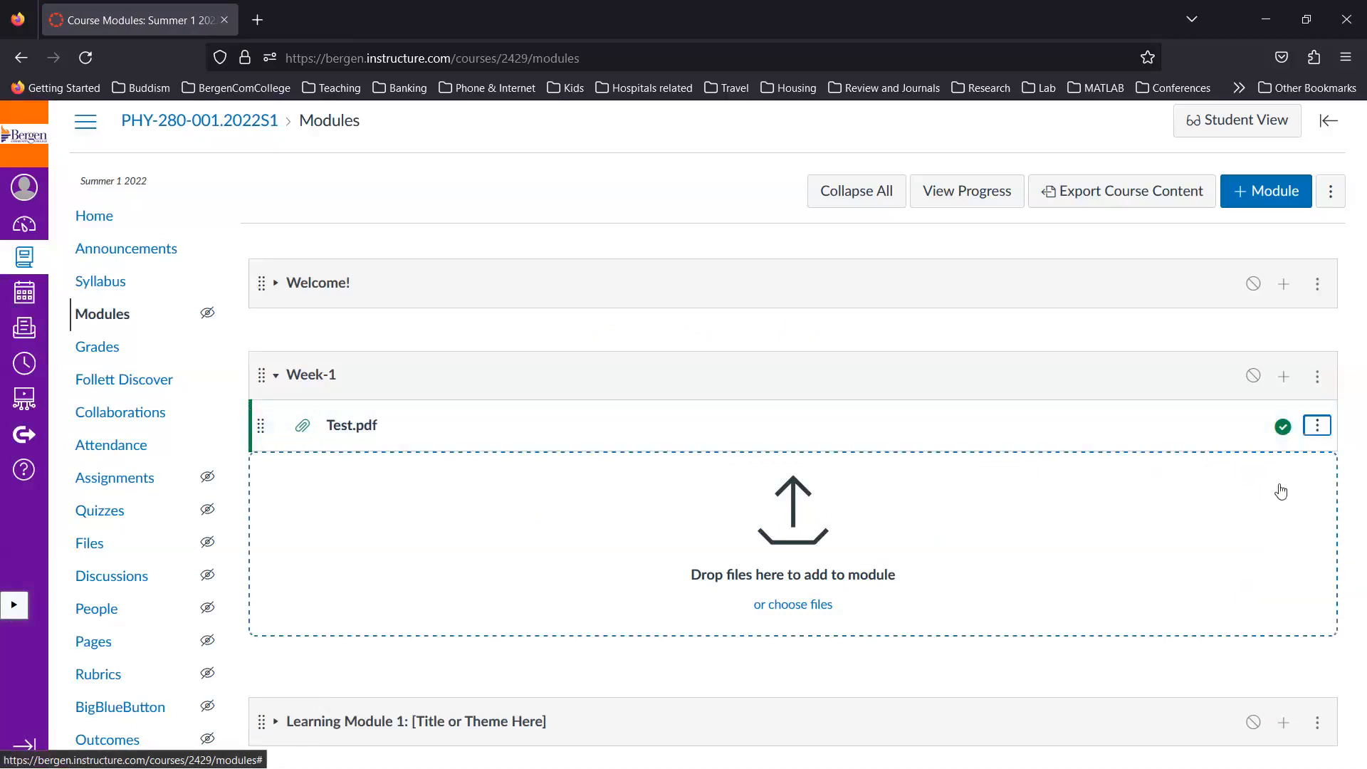
click(1317, 426)
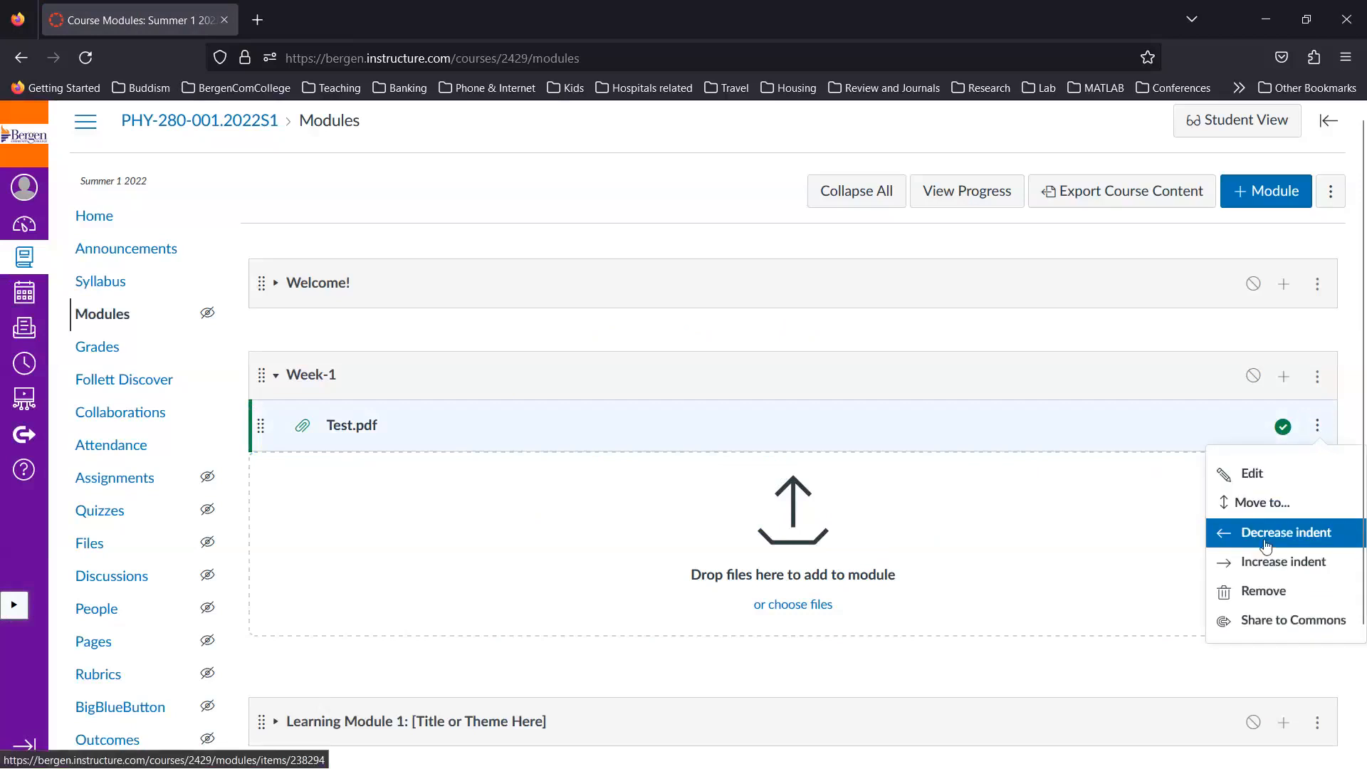
click(1264, 562)
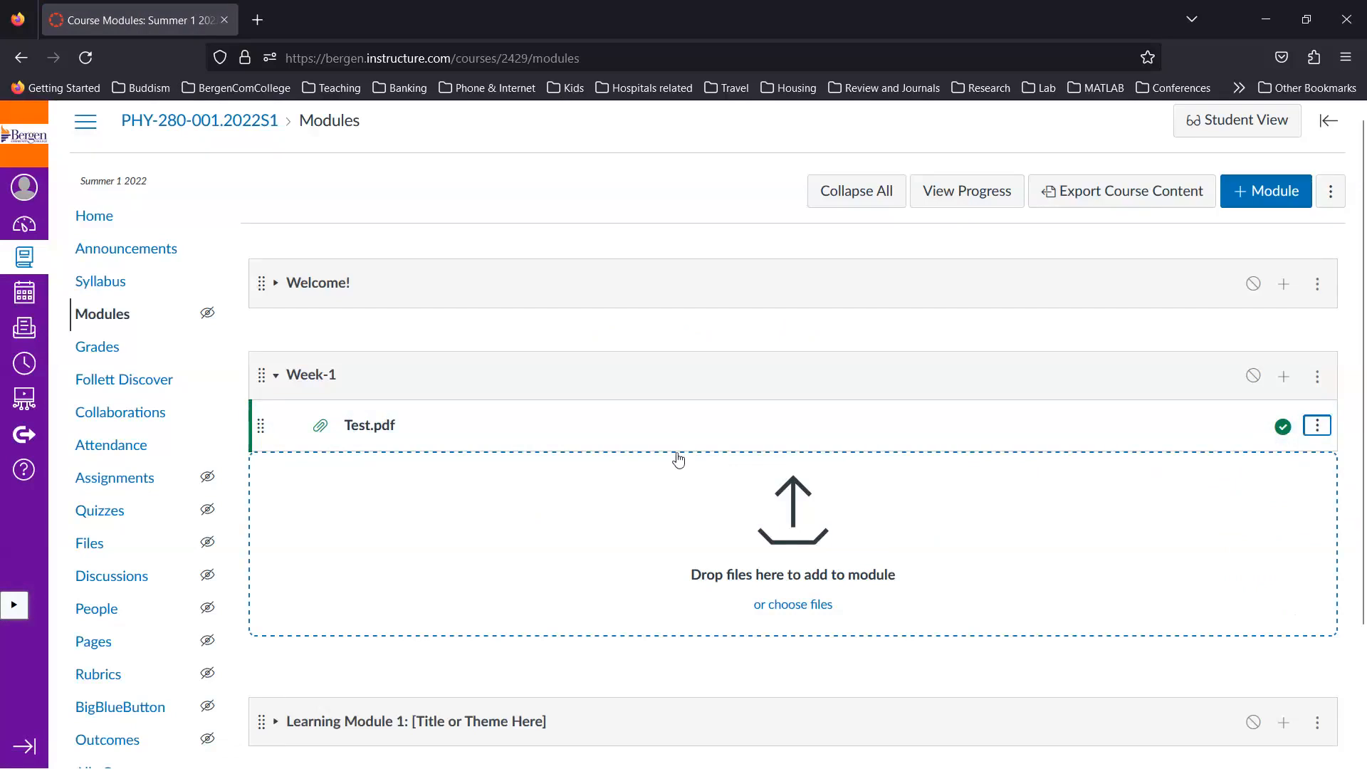
scroll(678, 461, down, 2)
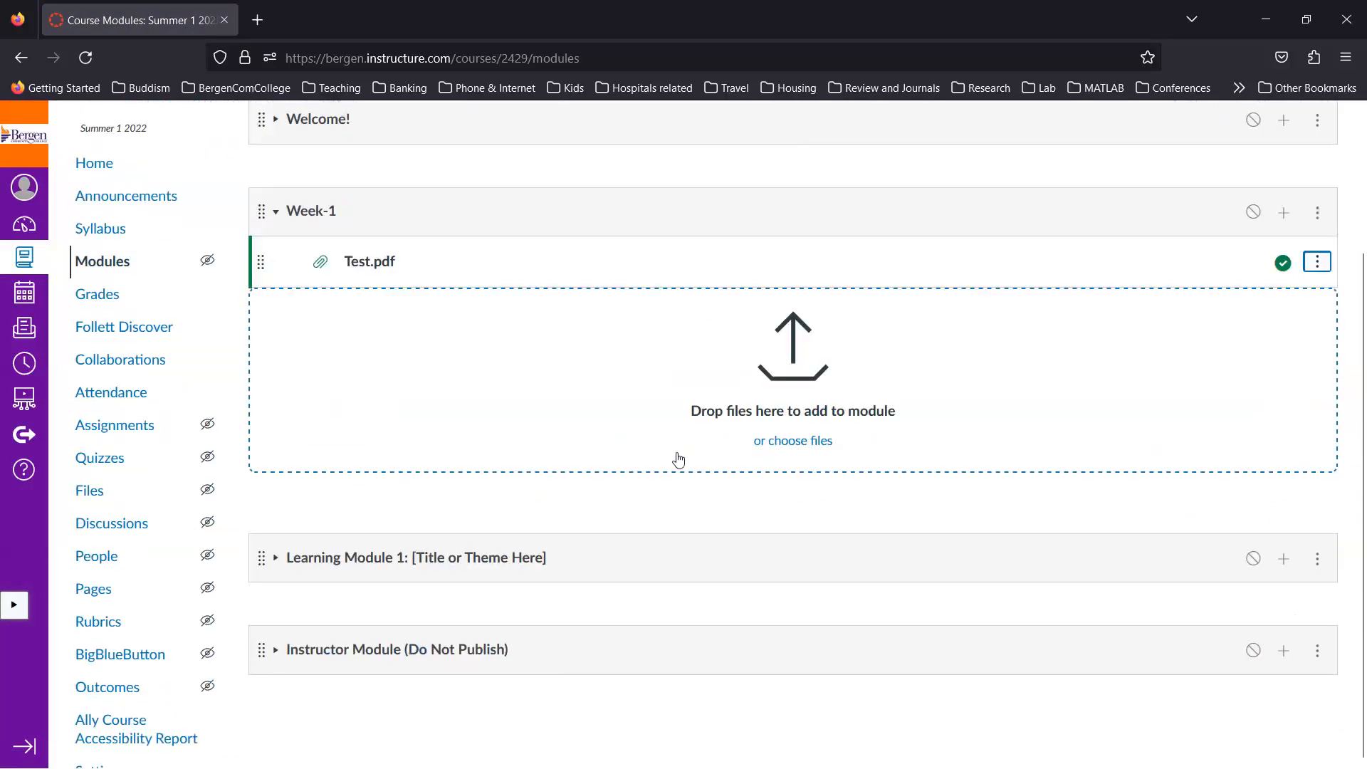
scroll(786, 492, up, 2)
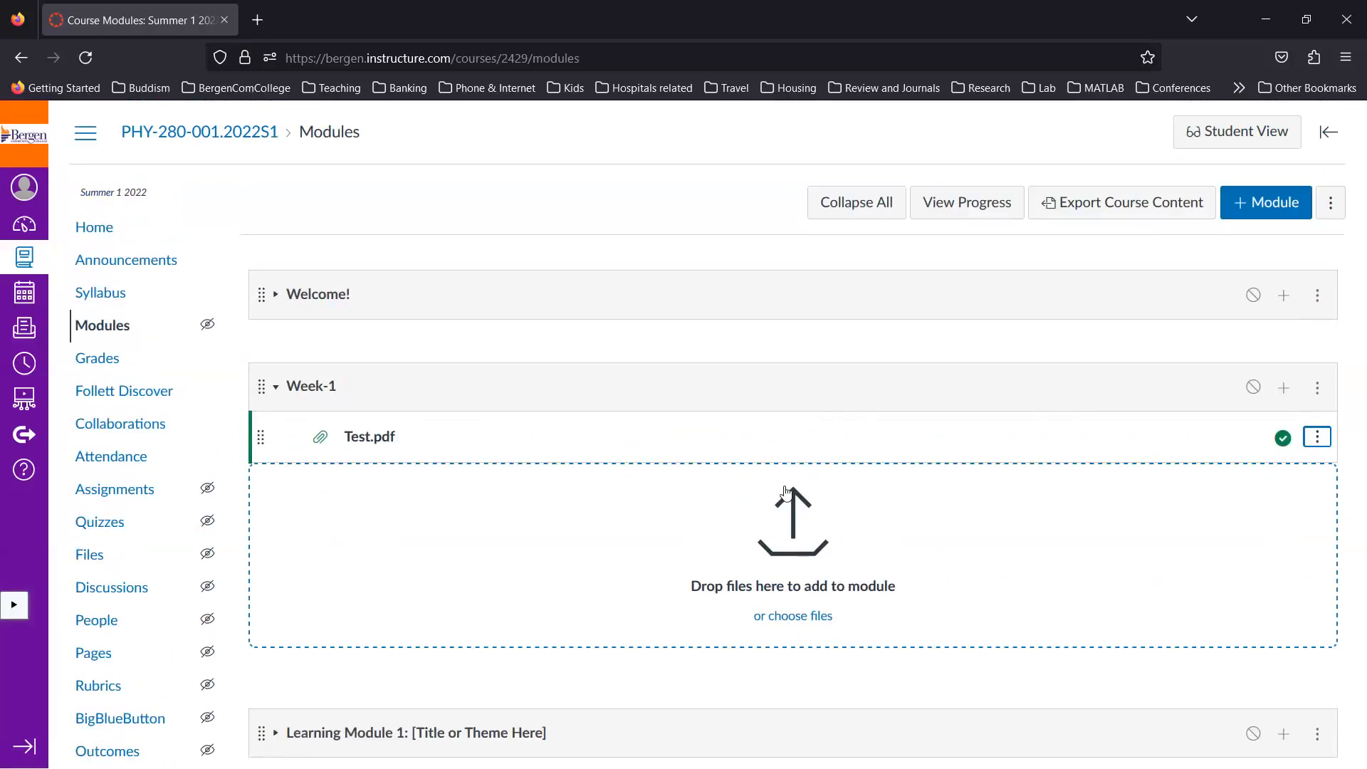
scroll(785, 491, down, 1)
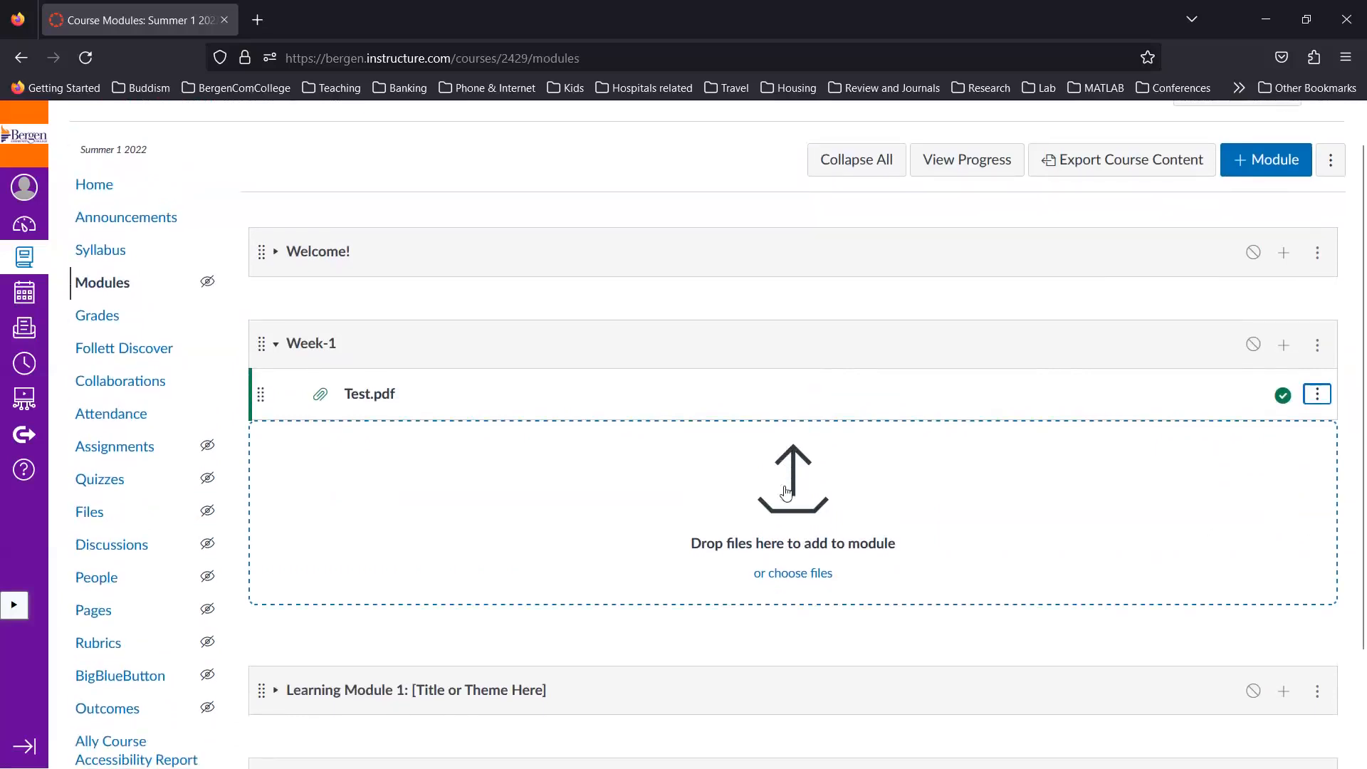
scroll(786, 491, up, 1)
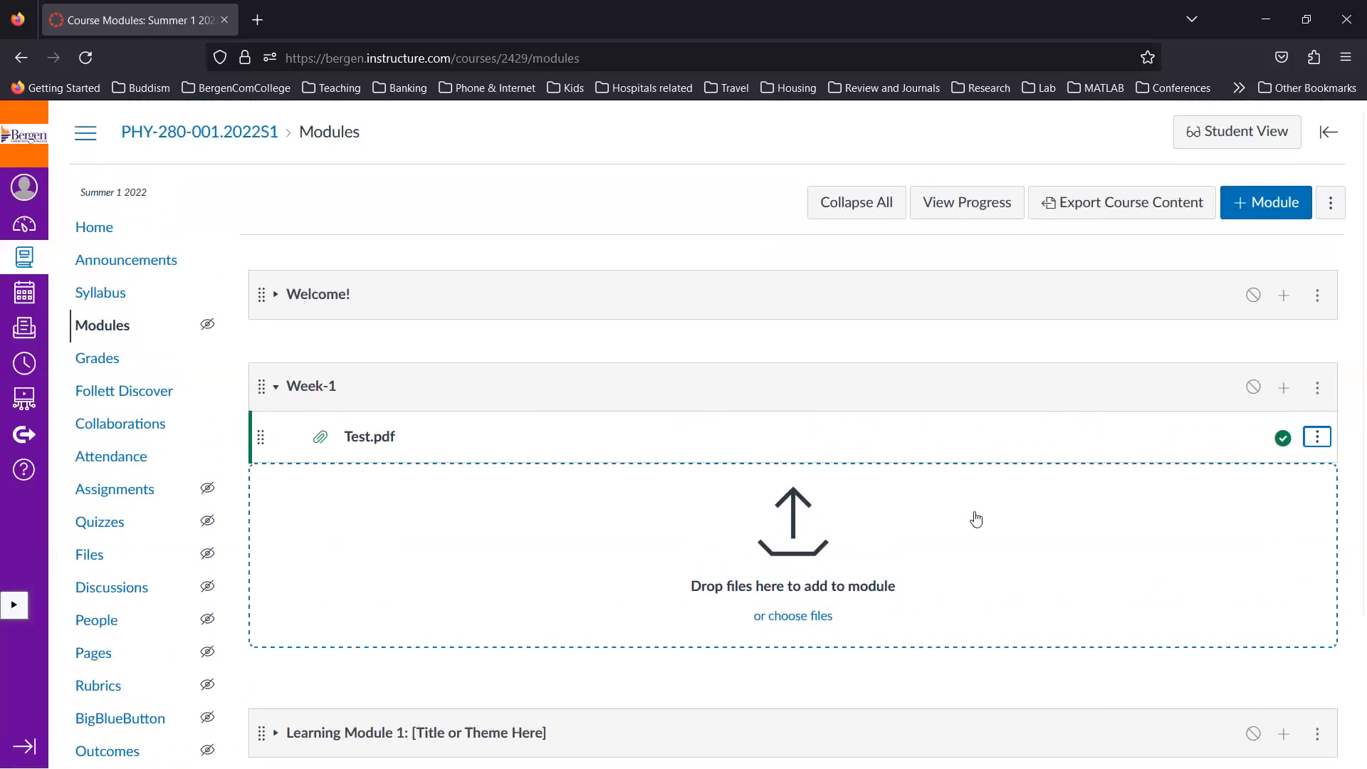
Step: Start adding an item to the Week-1 module and examine the available item types and the list of existing assignments
click(1285, 389)
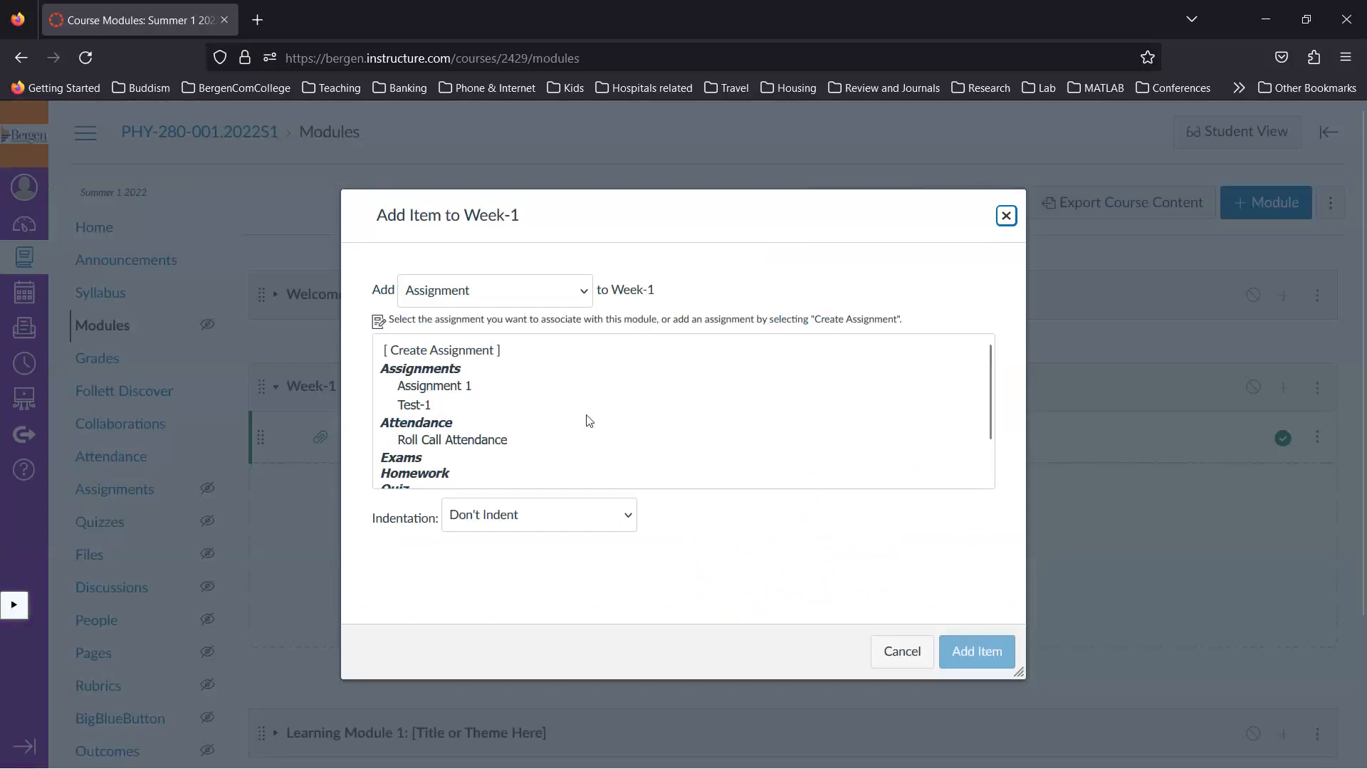
scroll(519, 422, down, 2)
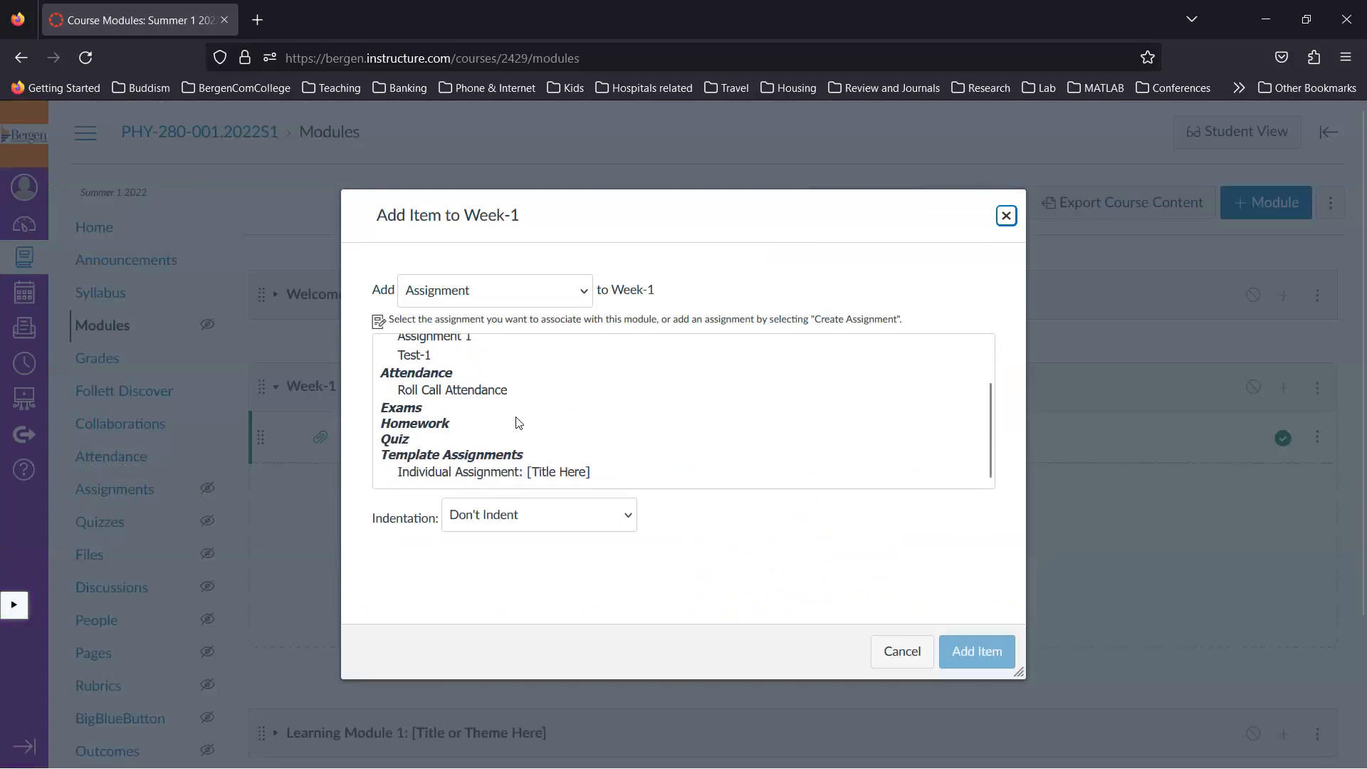
scroll(518, 422, up, 2)
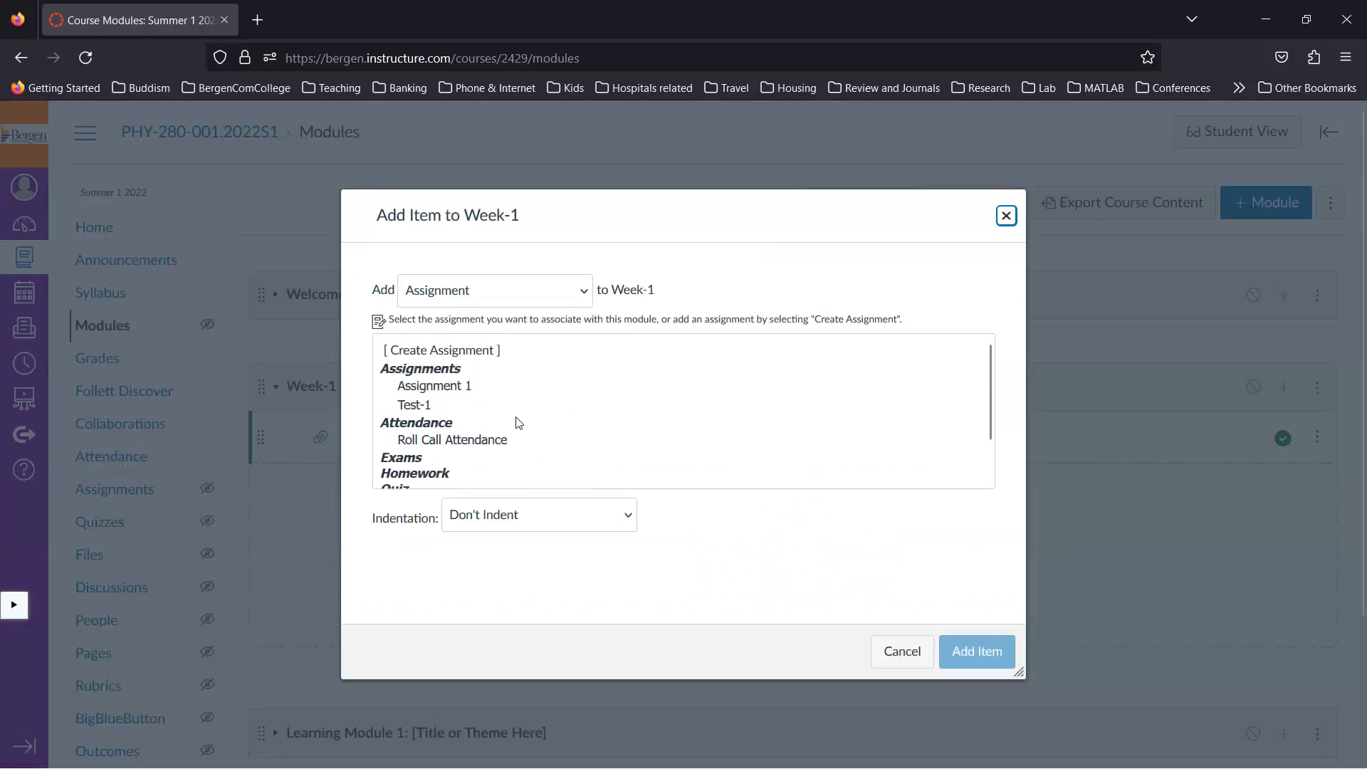
click(580, 299)
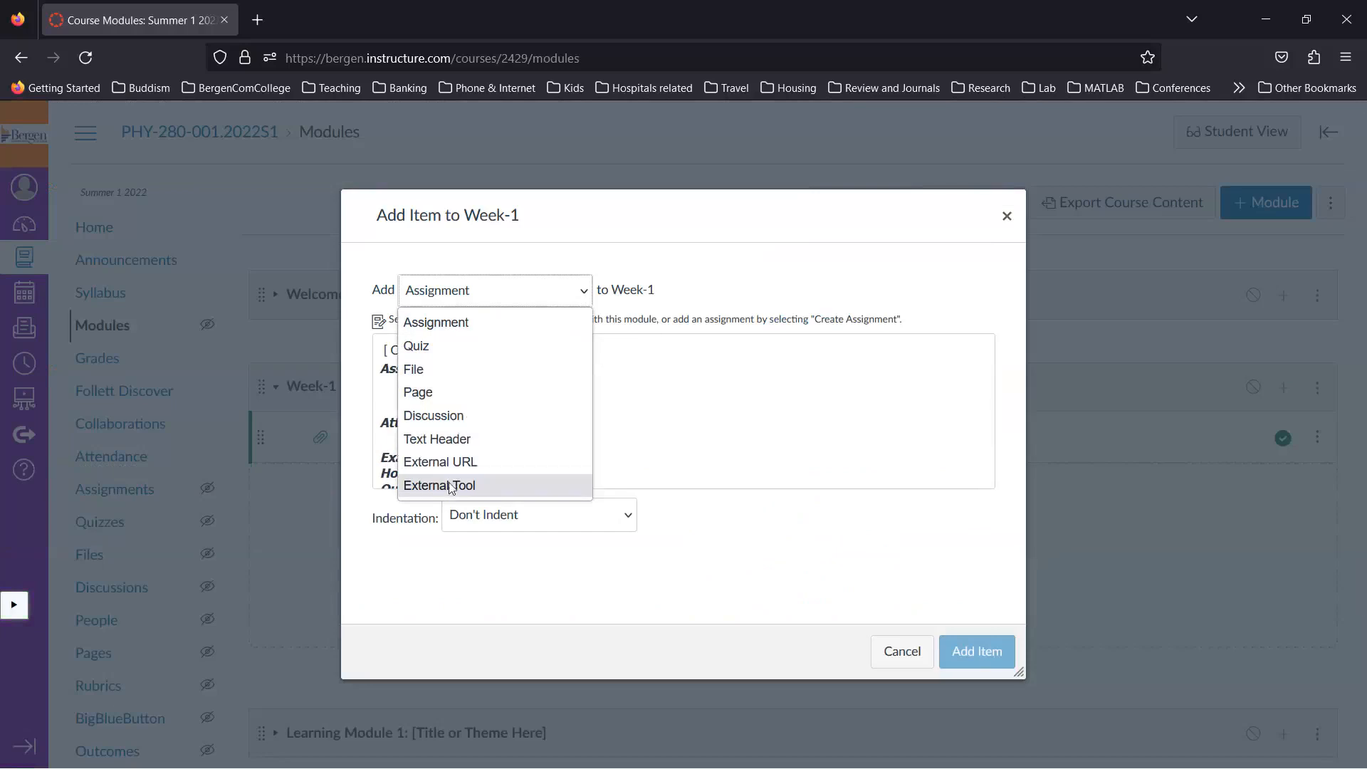
click(450, 323)
scroll(467, 439, down, 2)
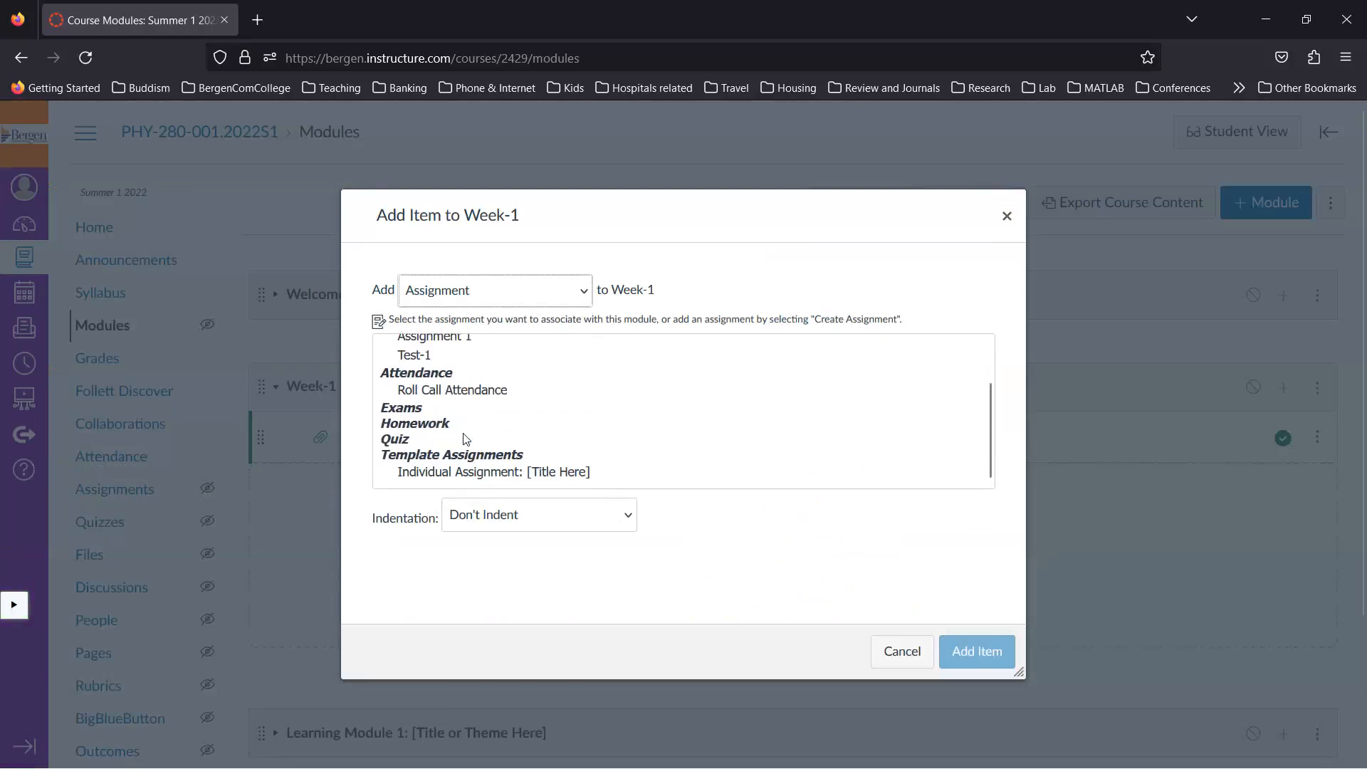
scroll(460, 431, up, 2)
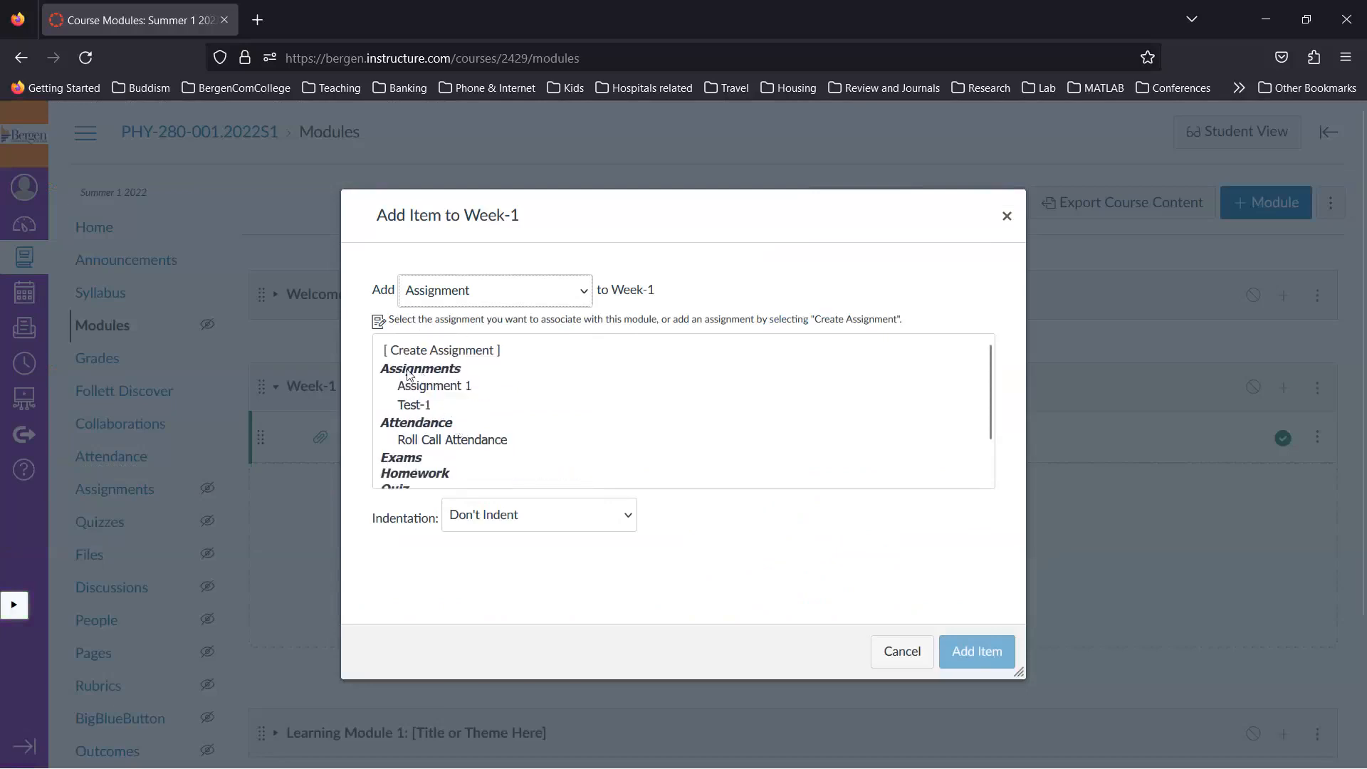
scroll(437, 435, down, 2)
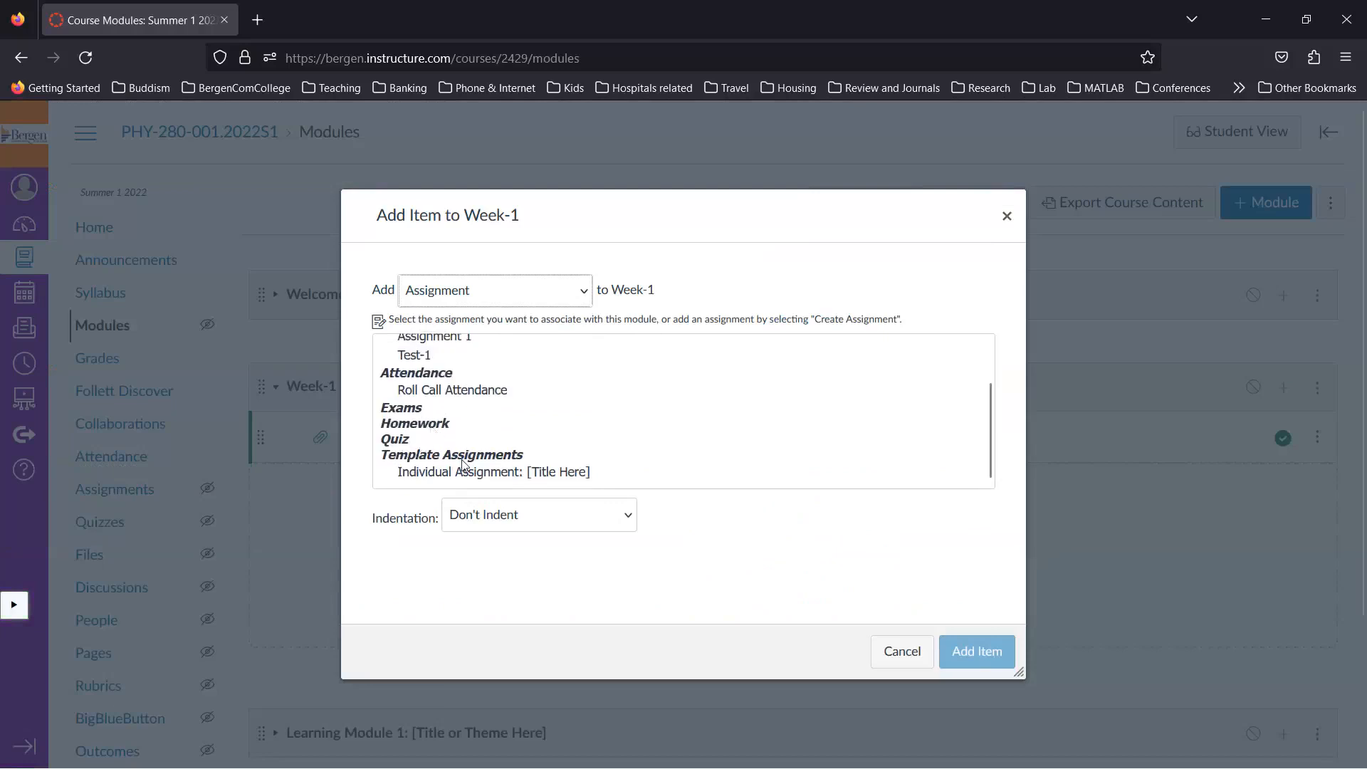
scroll(463, 466, up, 2)
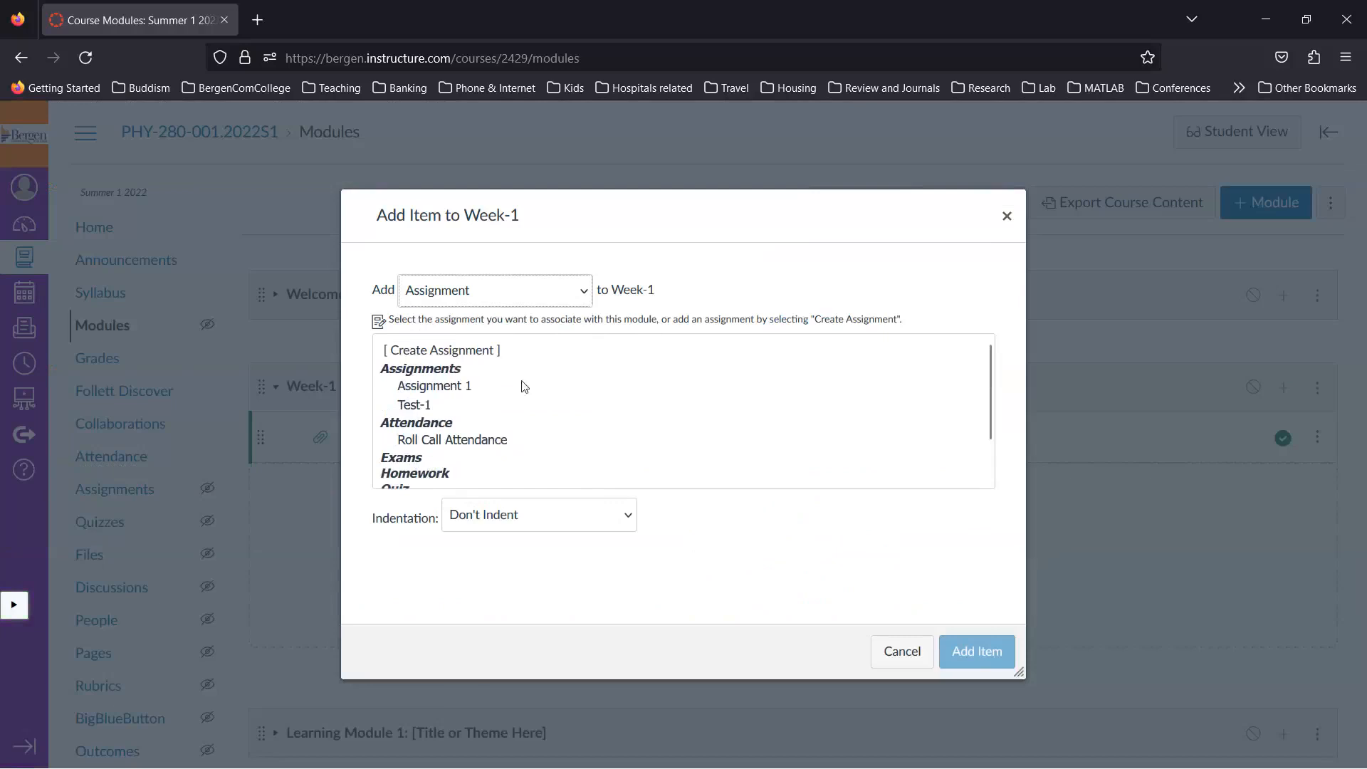
Step: Add the existing Assignment 1 to the Week-1 module with no indentation
click(587, 292)
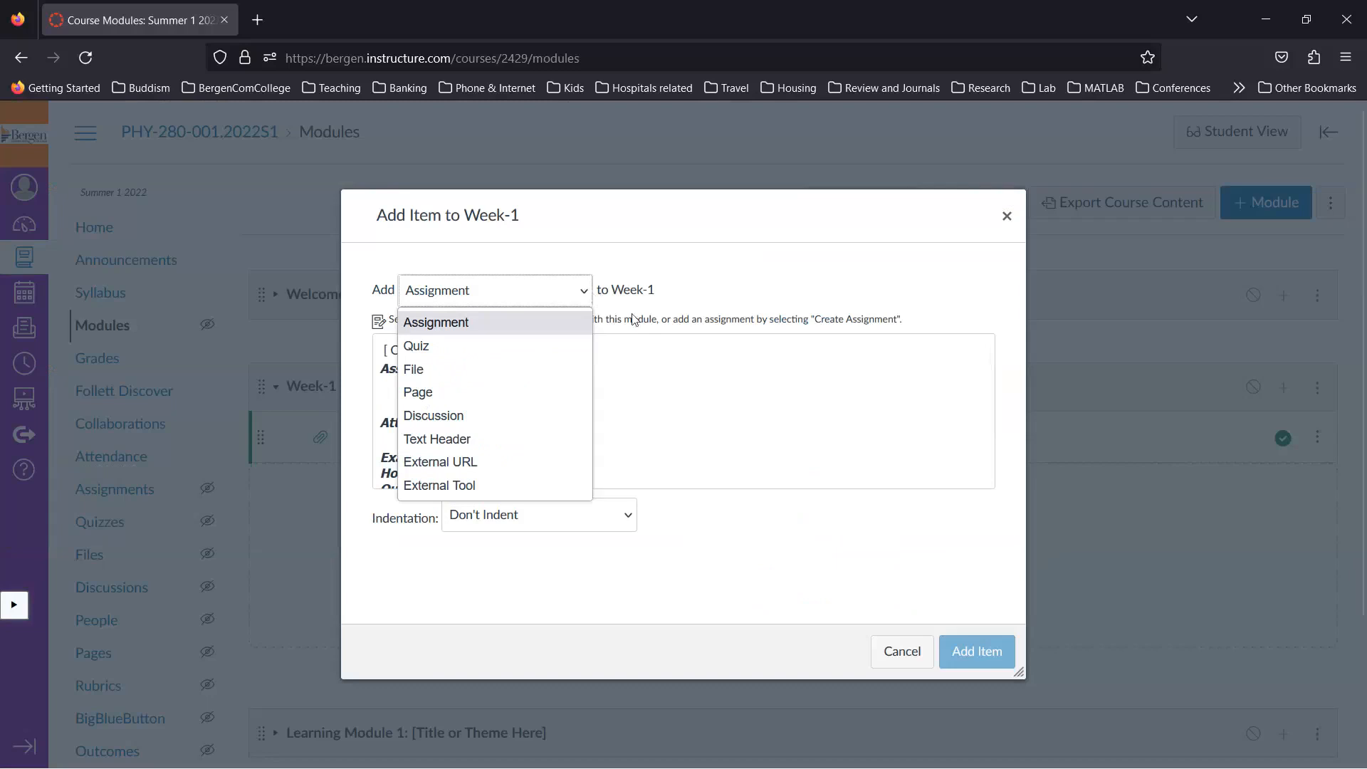
click(668, 343)
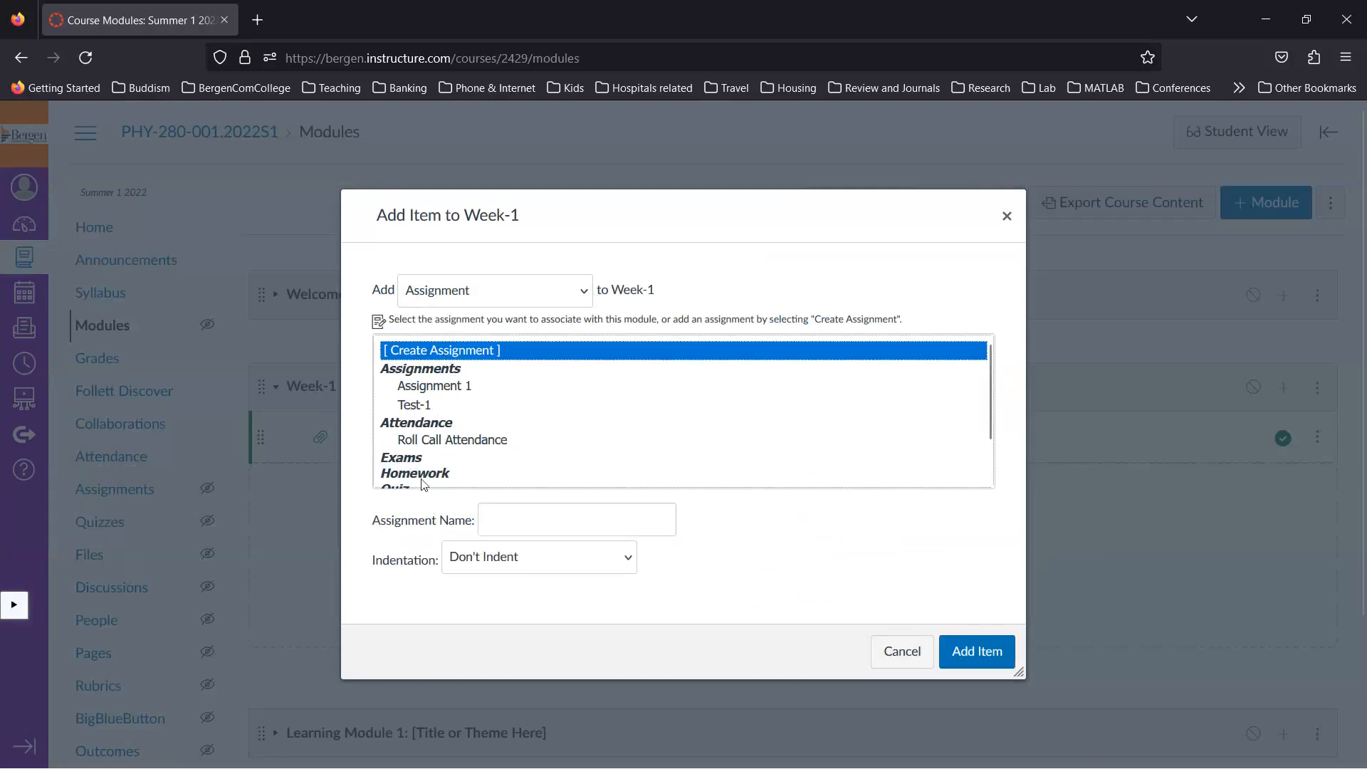
click(445, 388)
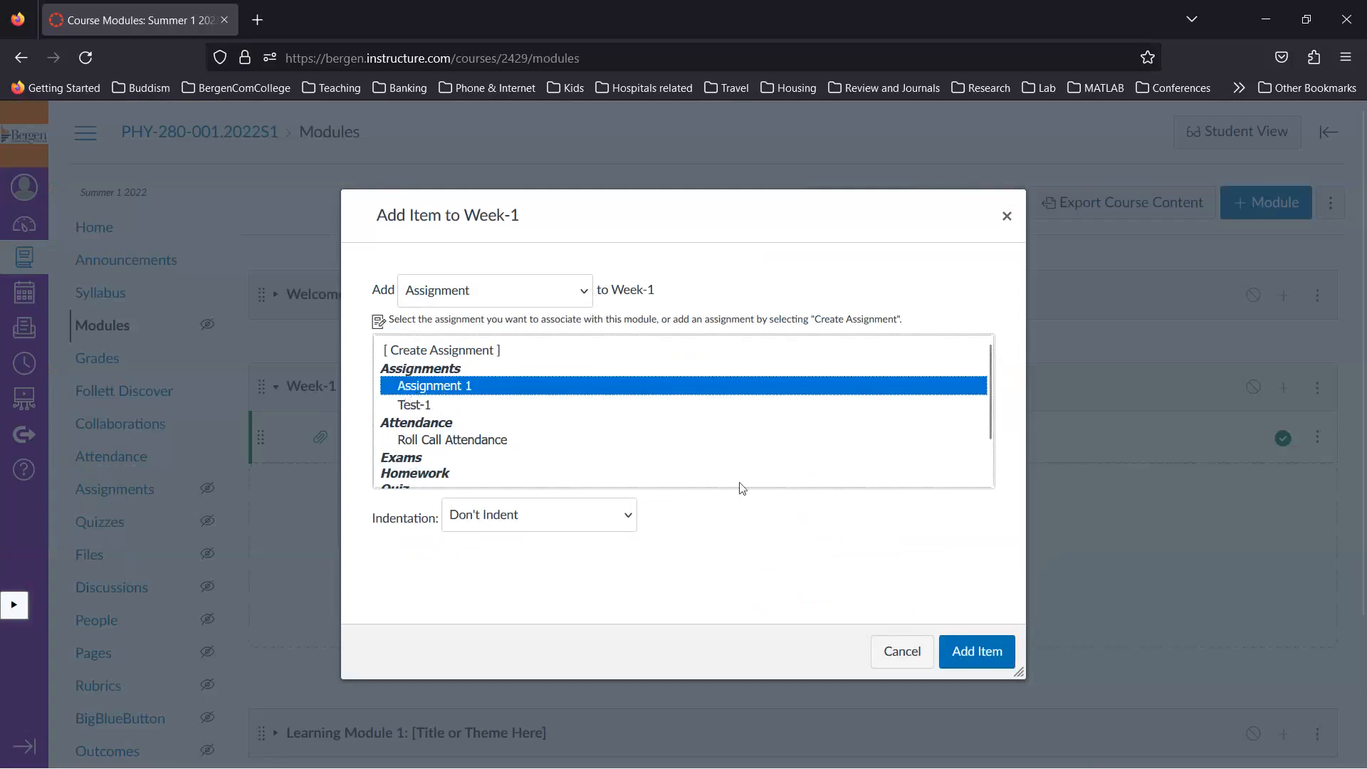
click(975, 652)
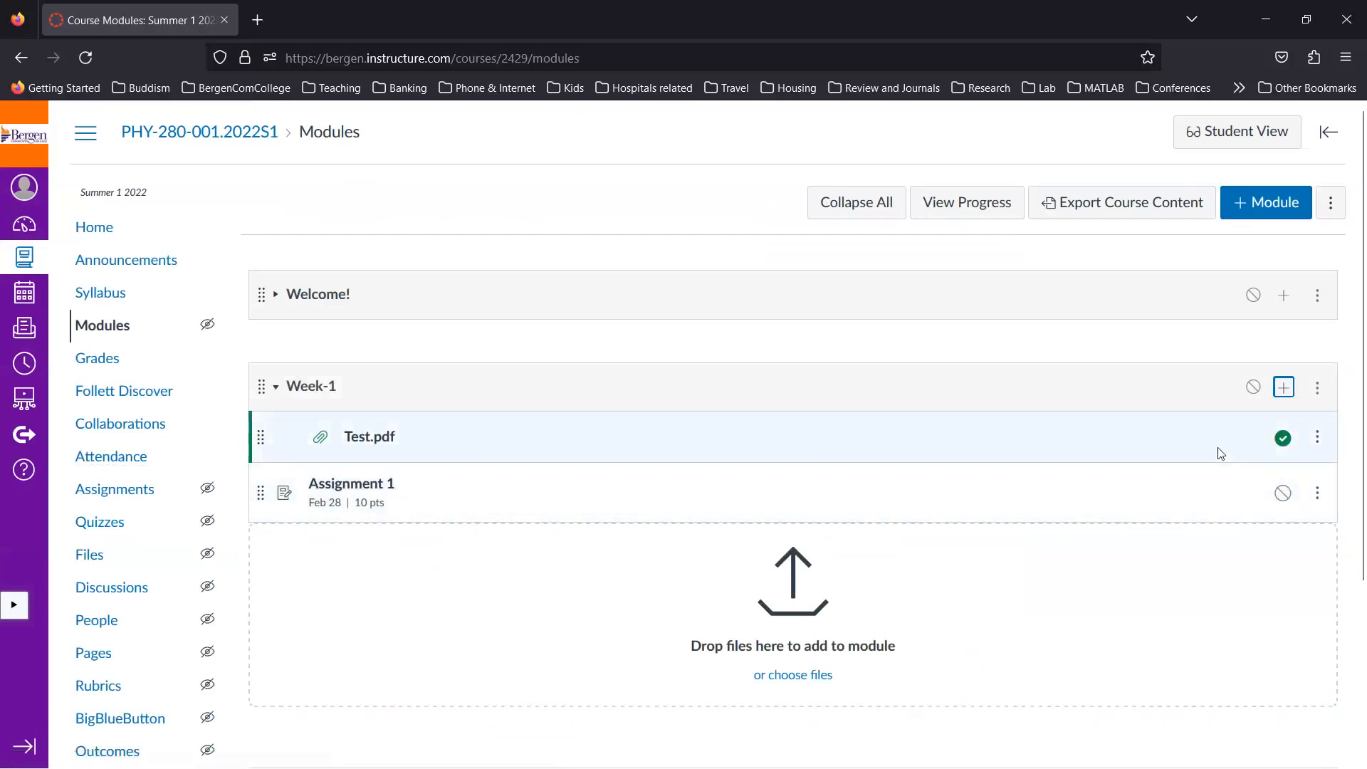
Step: Set the availability of the Test.pdf file in the Week-1 module to Unpublish
click(1285, 439)
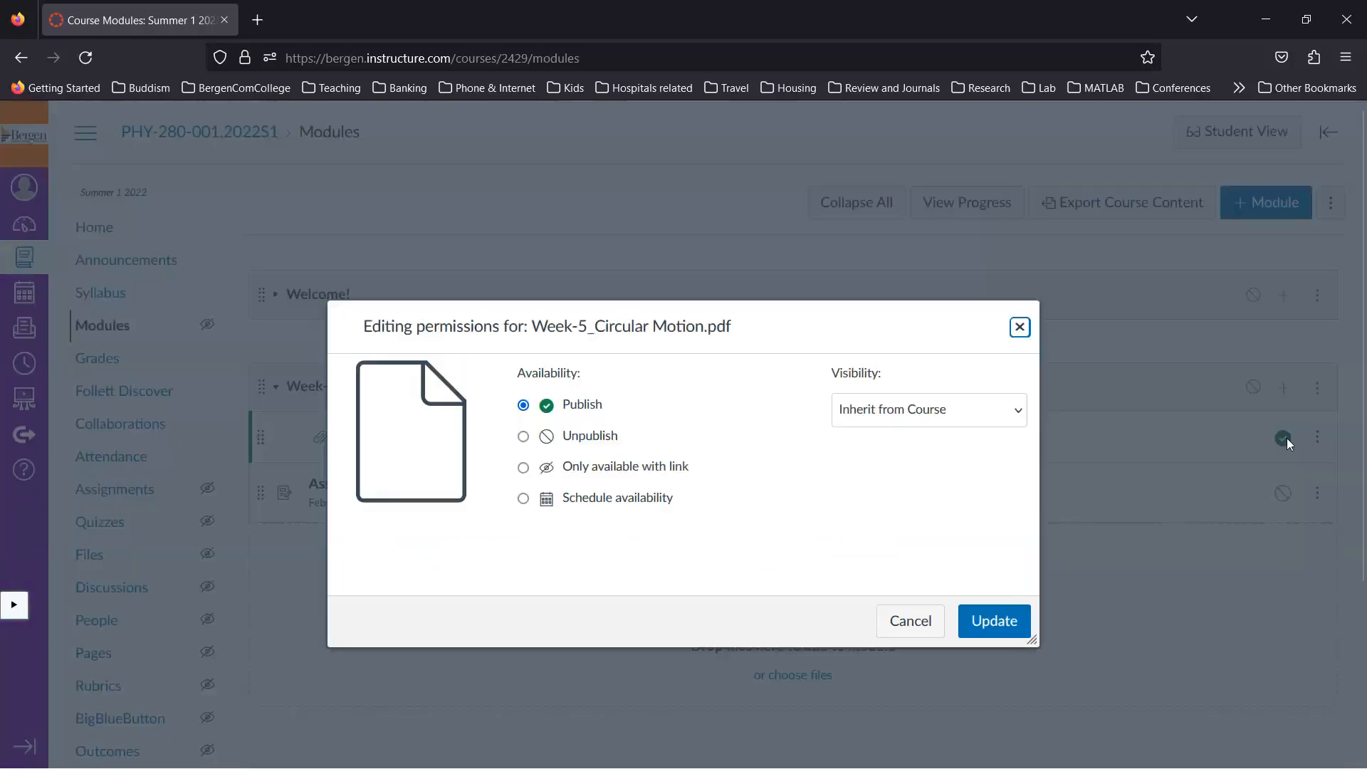
double_click(589, 436)
click(994, 623)
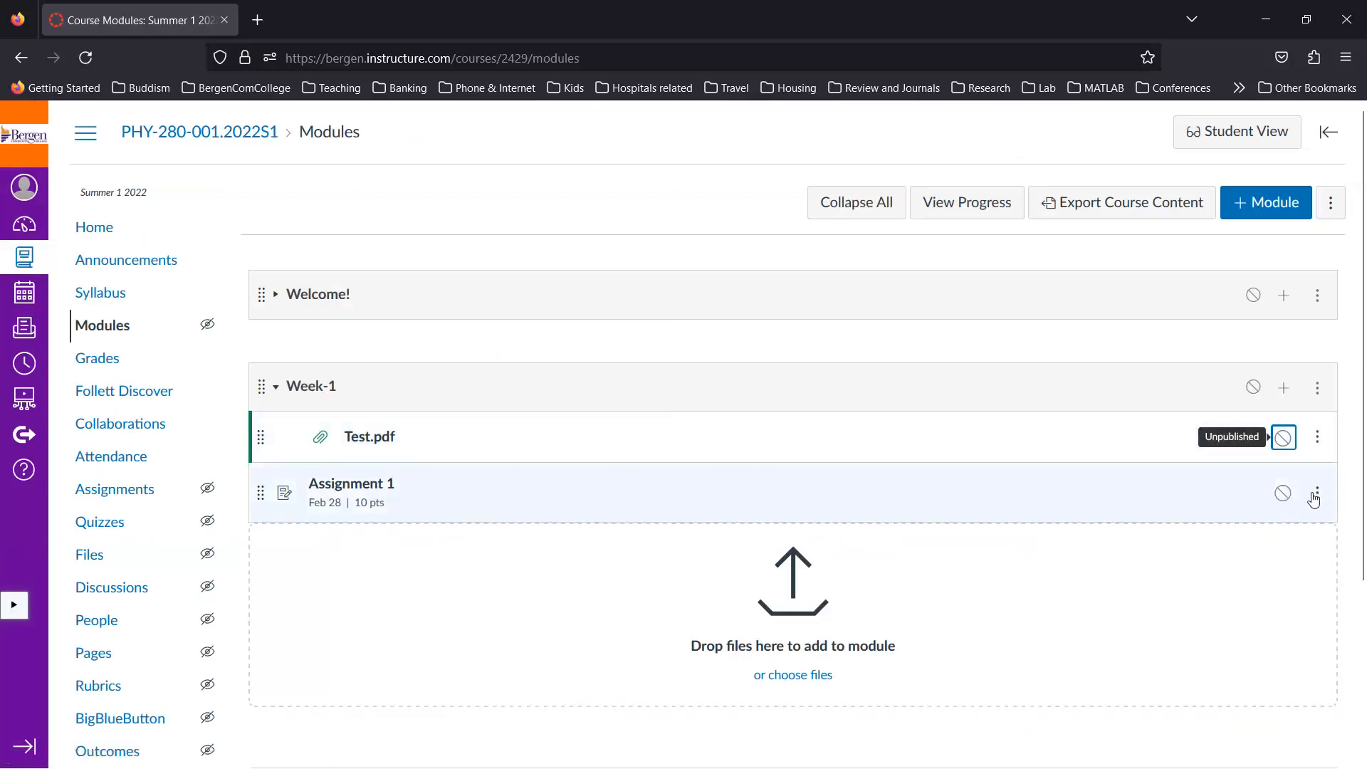
Step: Check the title and indent details of the Assignment 1 item in Week-1 and update the item
click(1317, 492)
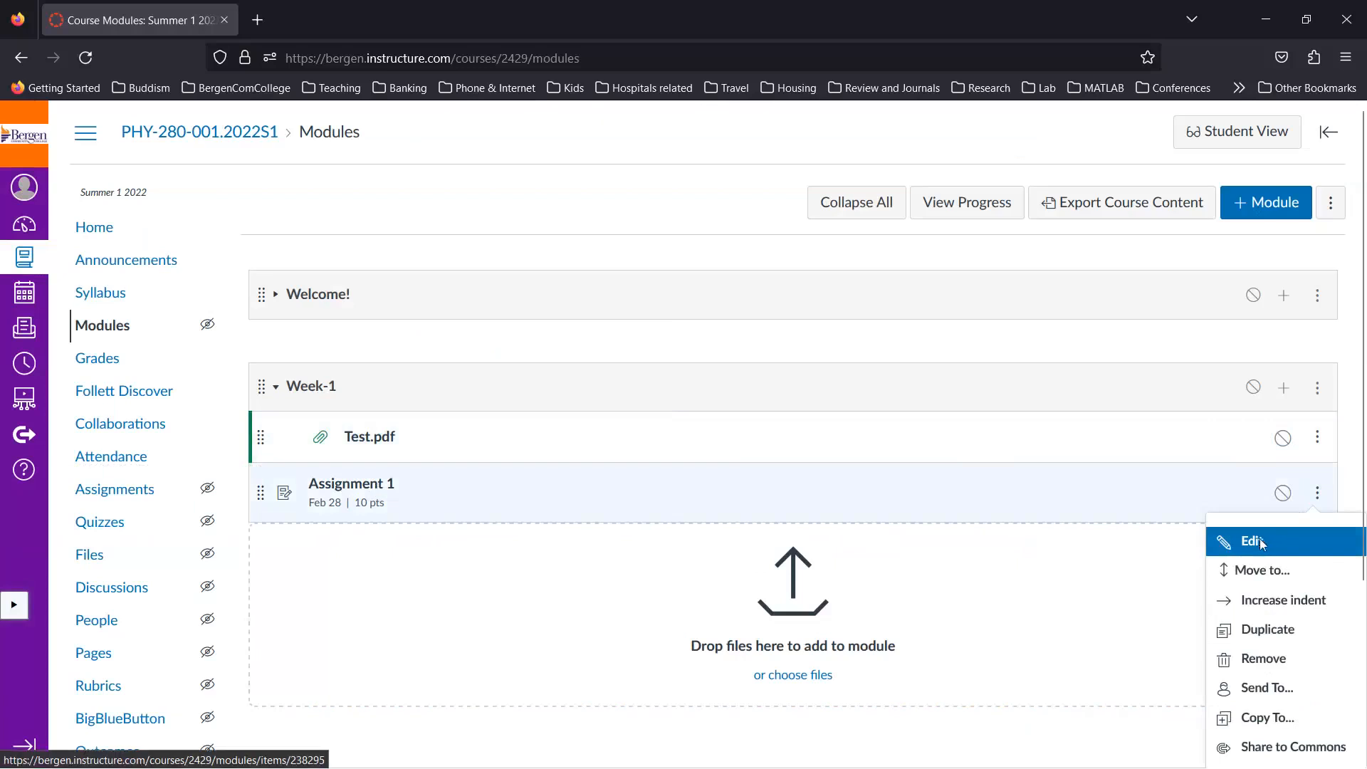
click(1253, 541)
click(781, 543)
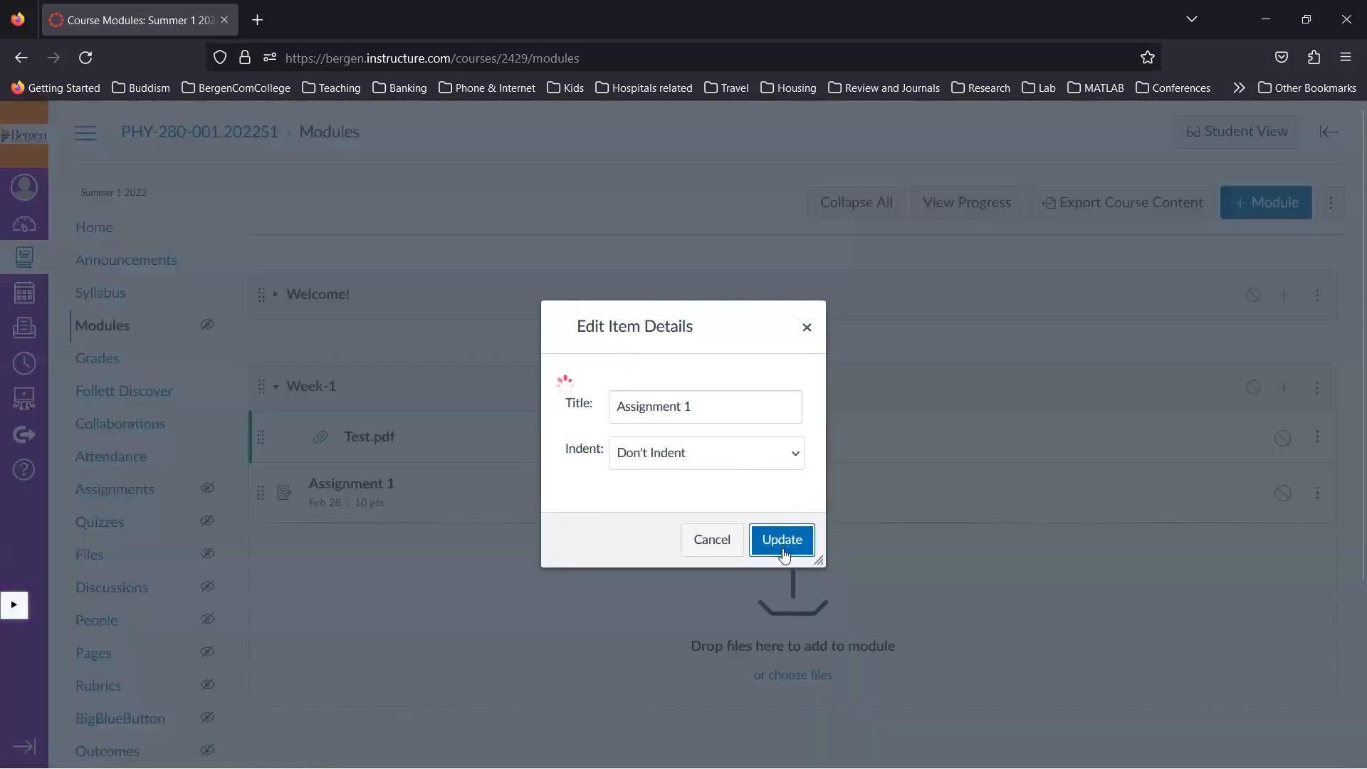
Step: Open Assignment 1 for editing and review its points, submission type, allowed attempts, group, peer review and due date settings
click(375, 488)
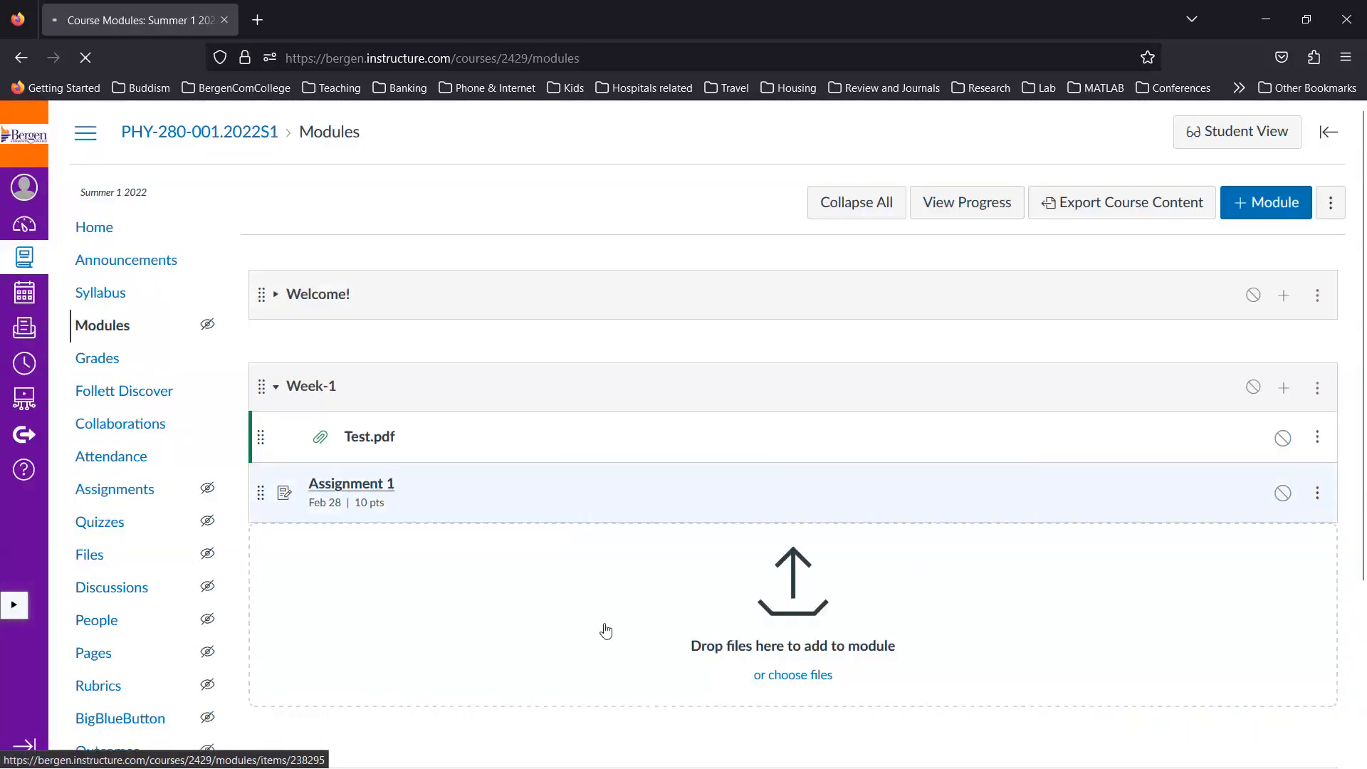
scroll(833, 527, down, 1)
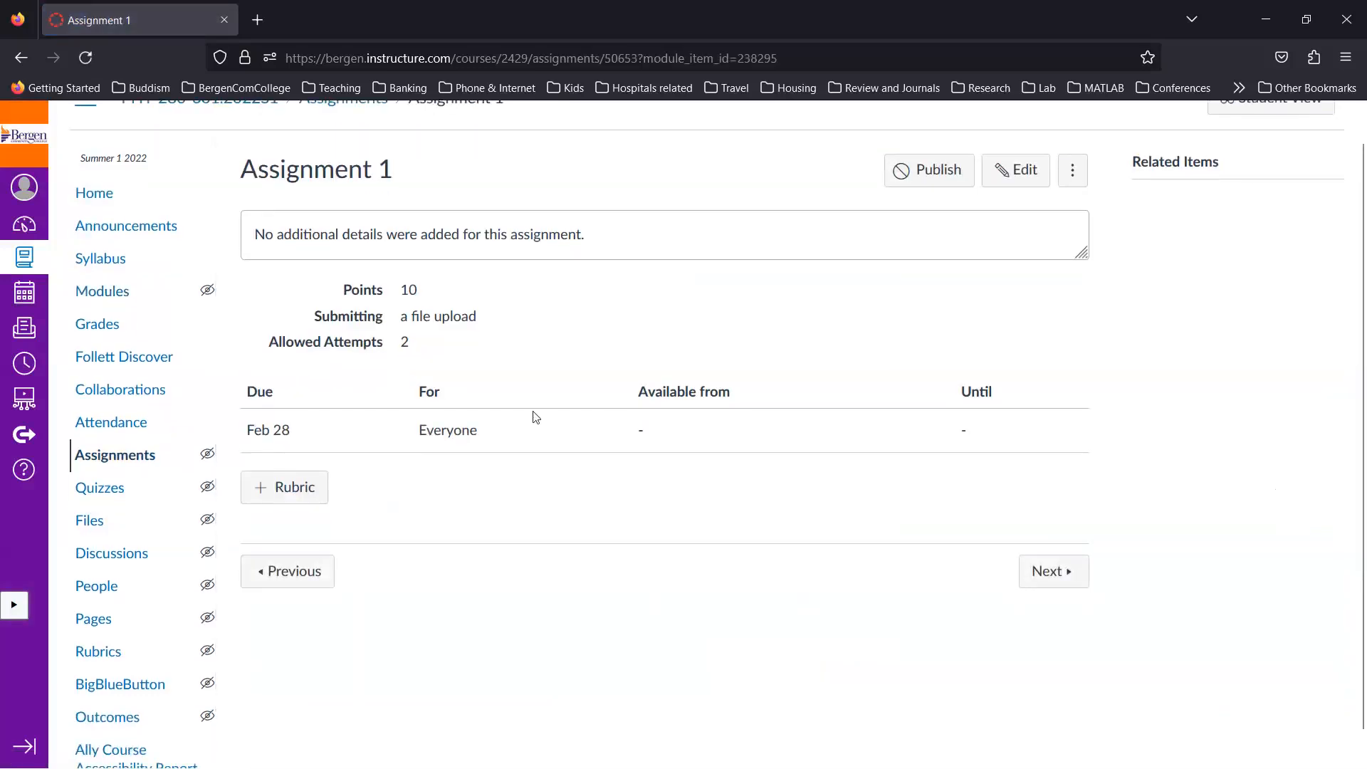
scroll(535, 417, up, 1)
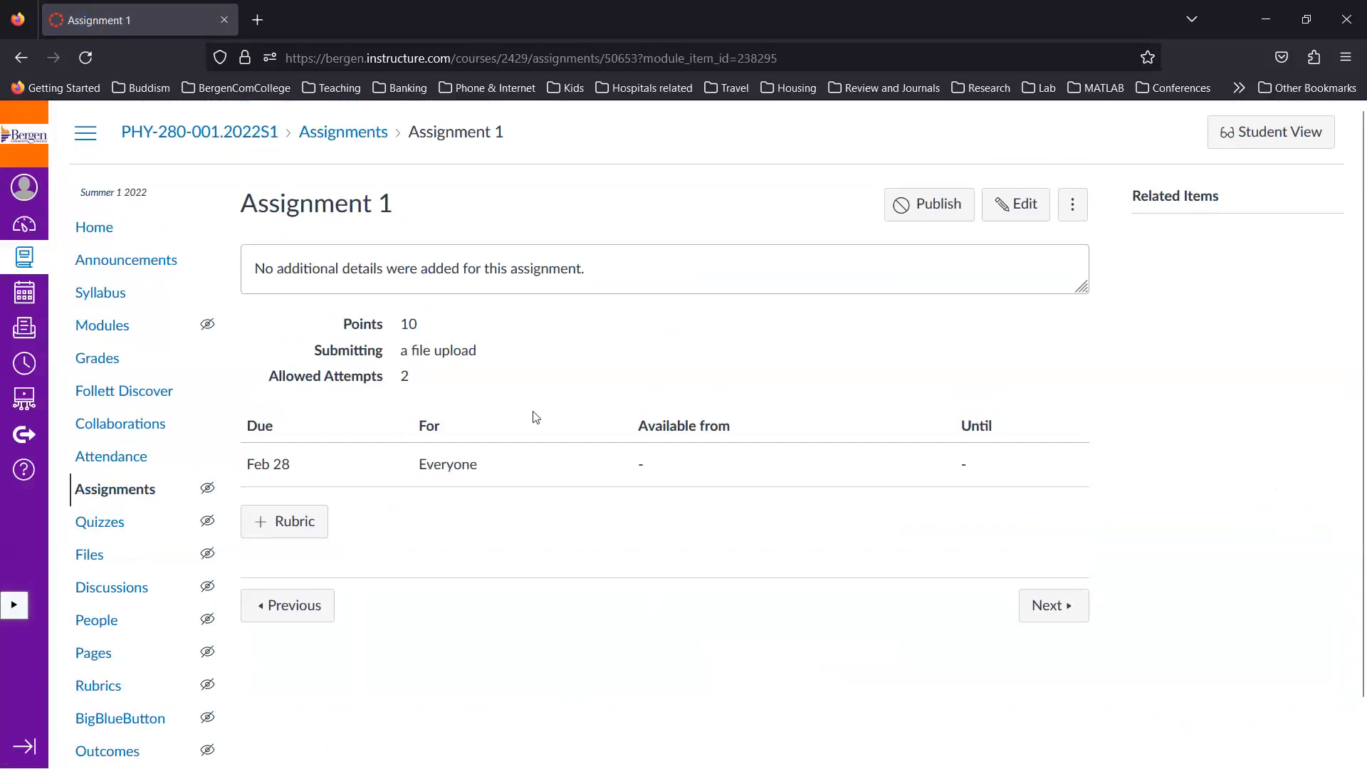
click(1008, 205)
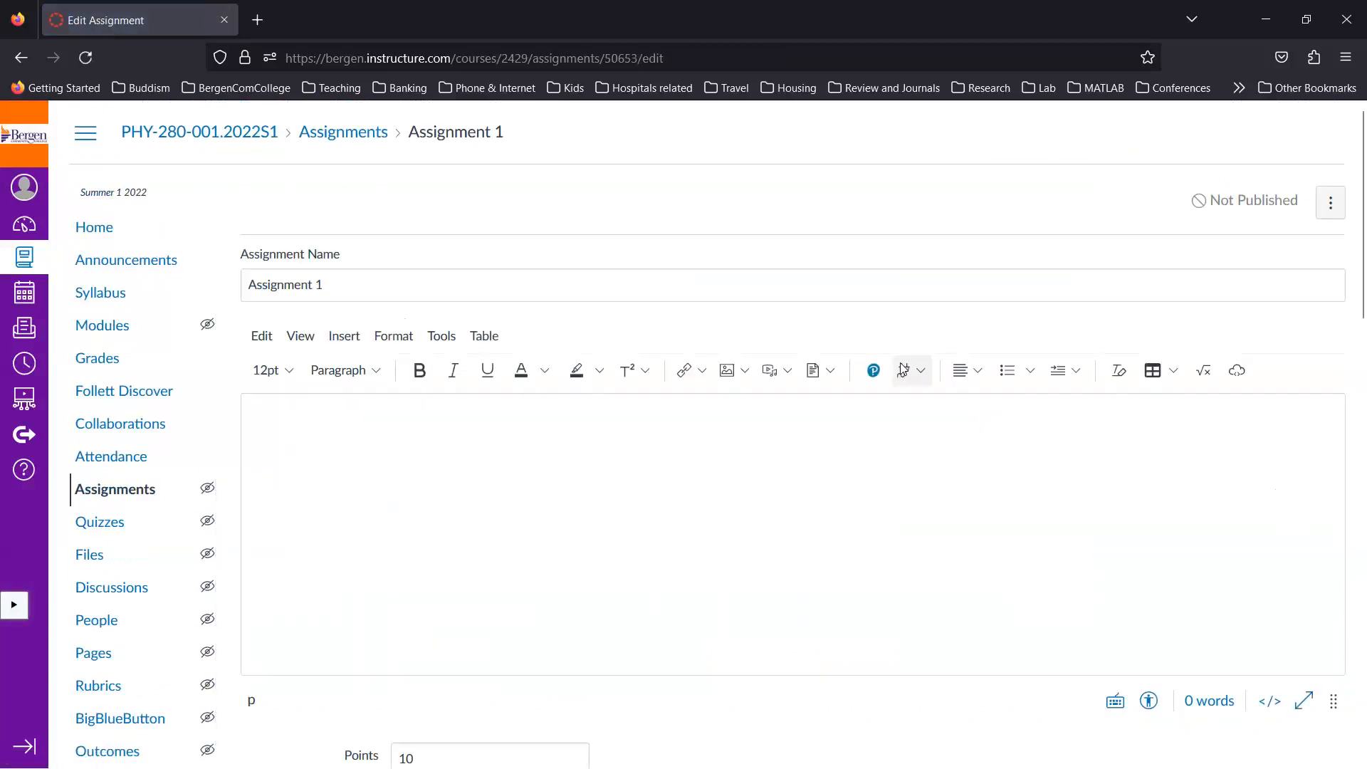
scroll(901, 363, down, 9)
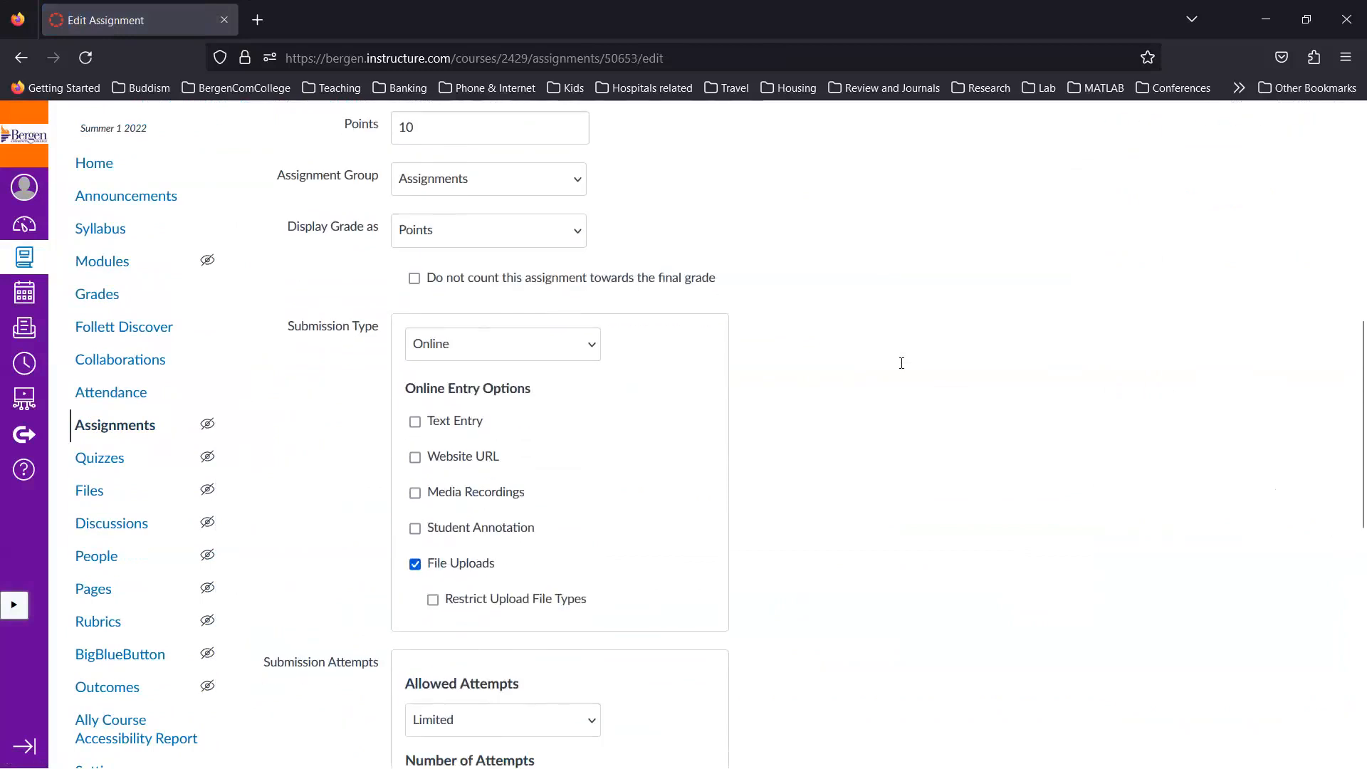
scroll(617, 402, down, 2)
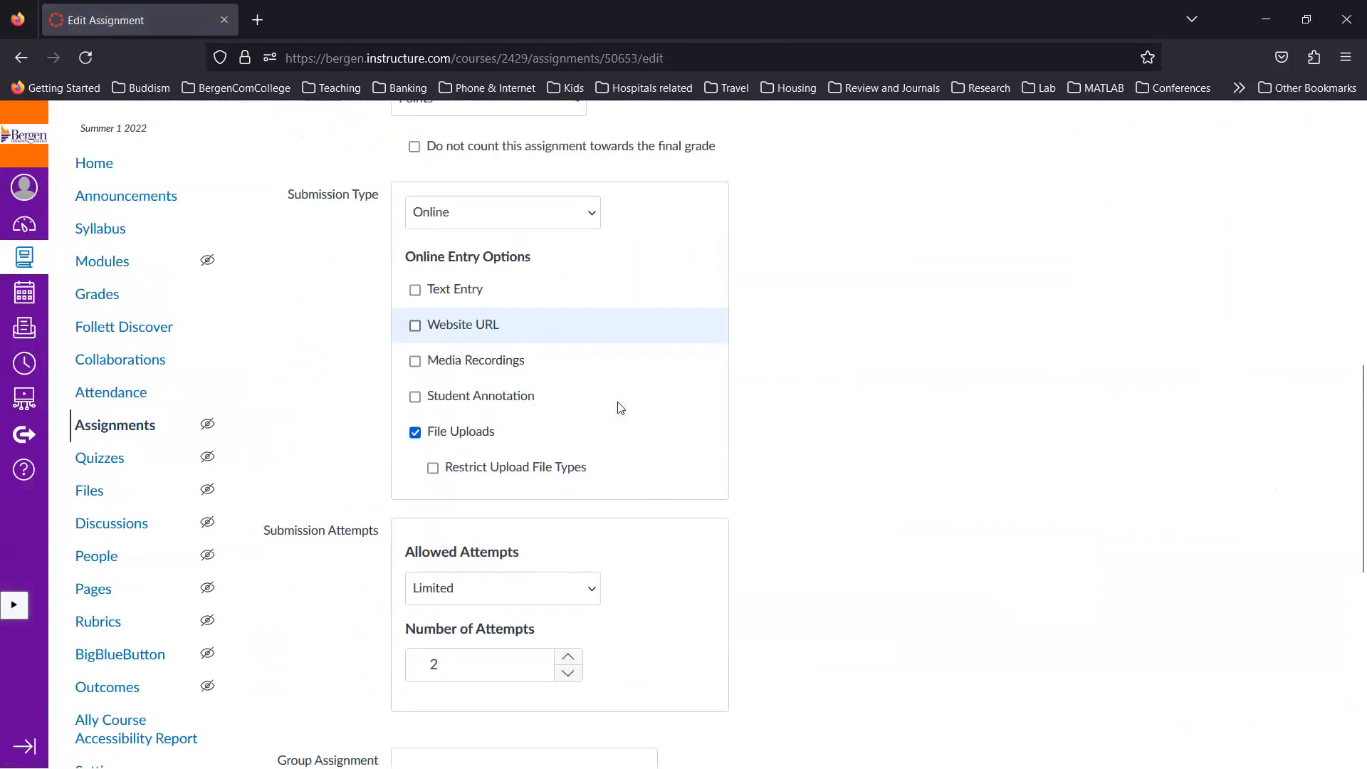
scroll(530, 458, down, 6)
scroll(505, 435, up, 1)
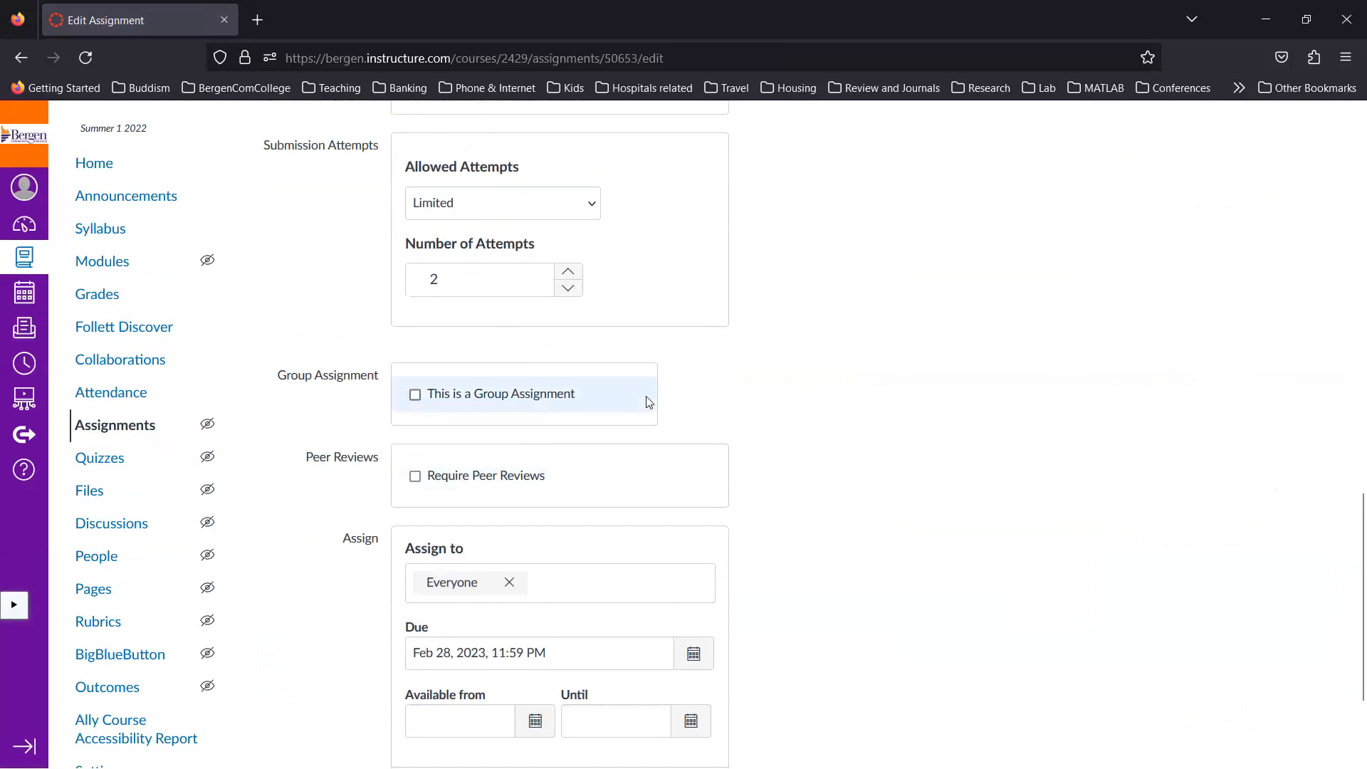
scroll(626, 396, down, 2)
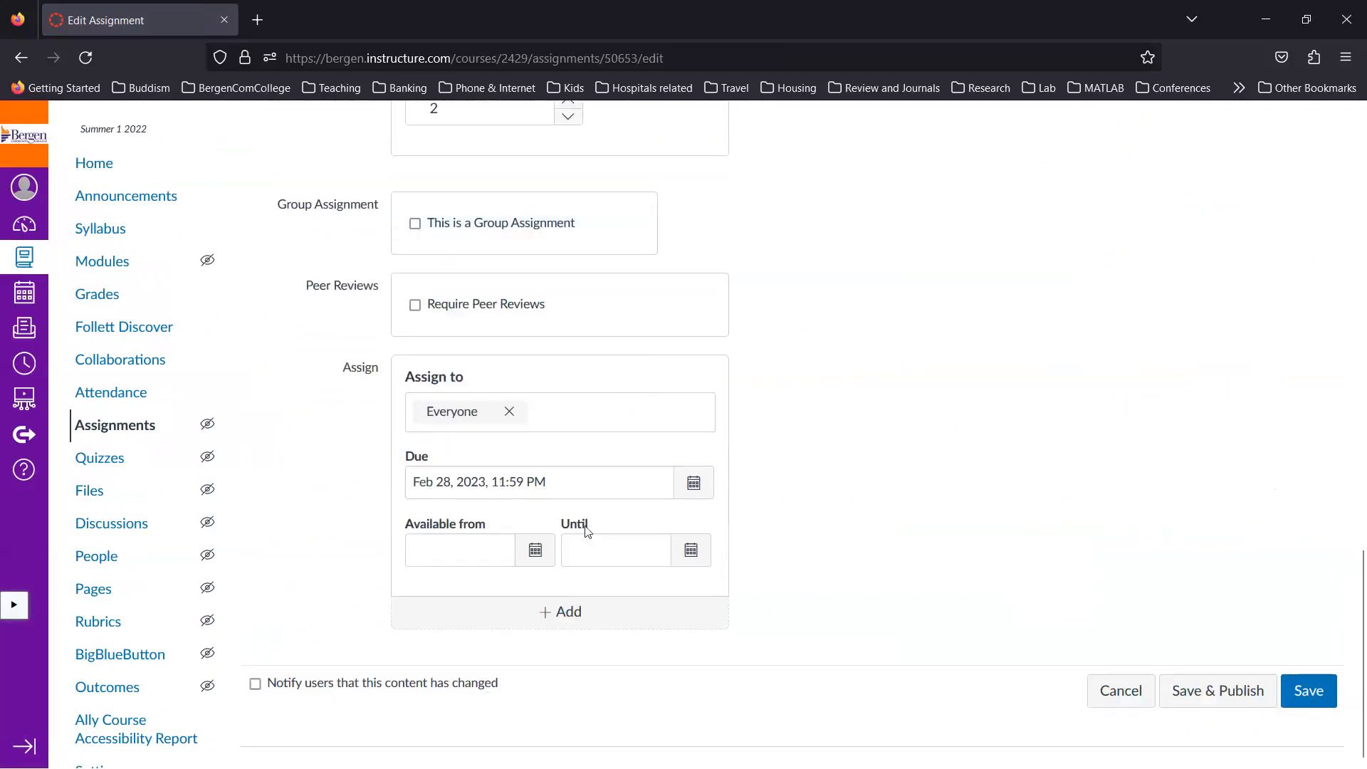
Step: Leave the Assignment 1 editor without saving and view the course's list of assignments
scroll(587, 530, up, 15)
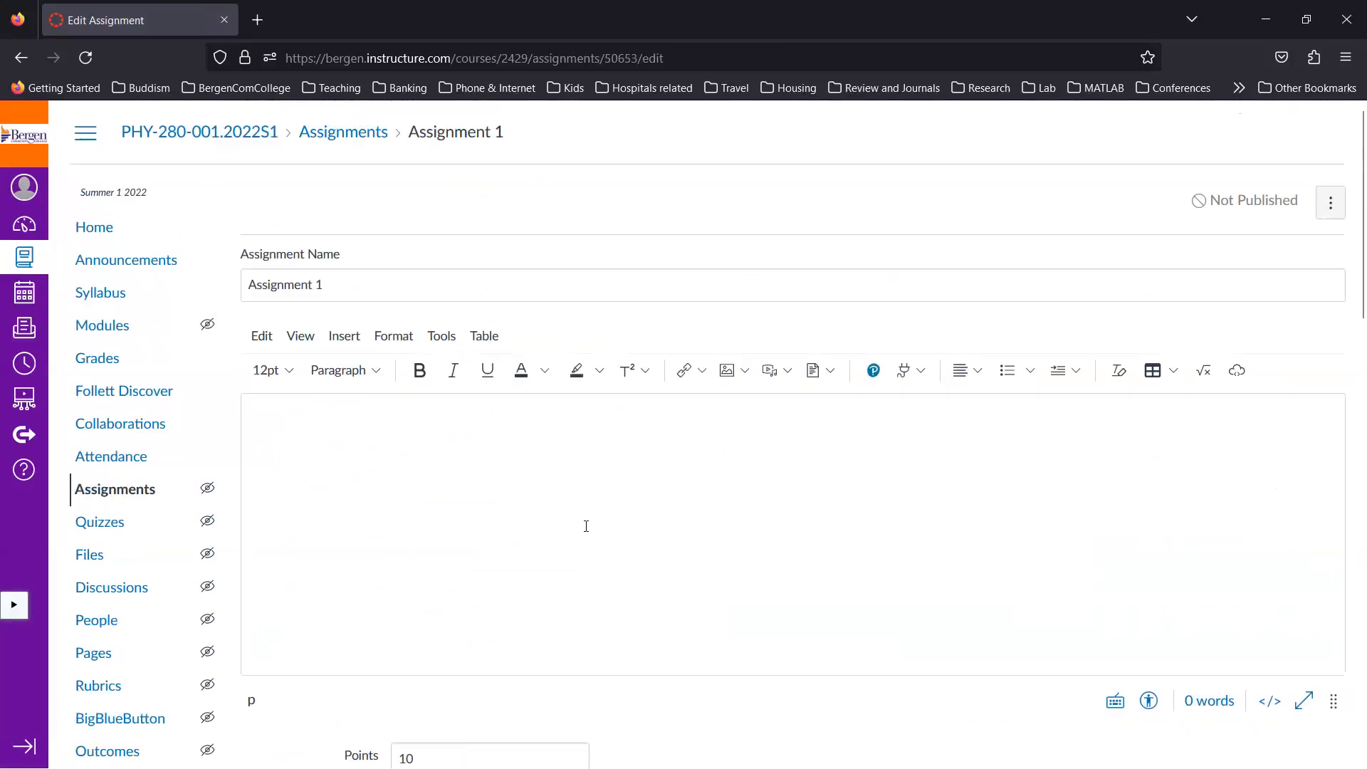
scroll(587, 531, down, 15)
click(1132, 699)
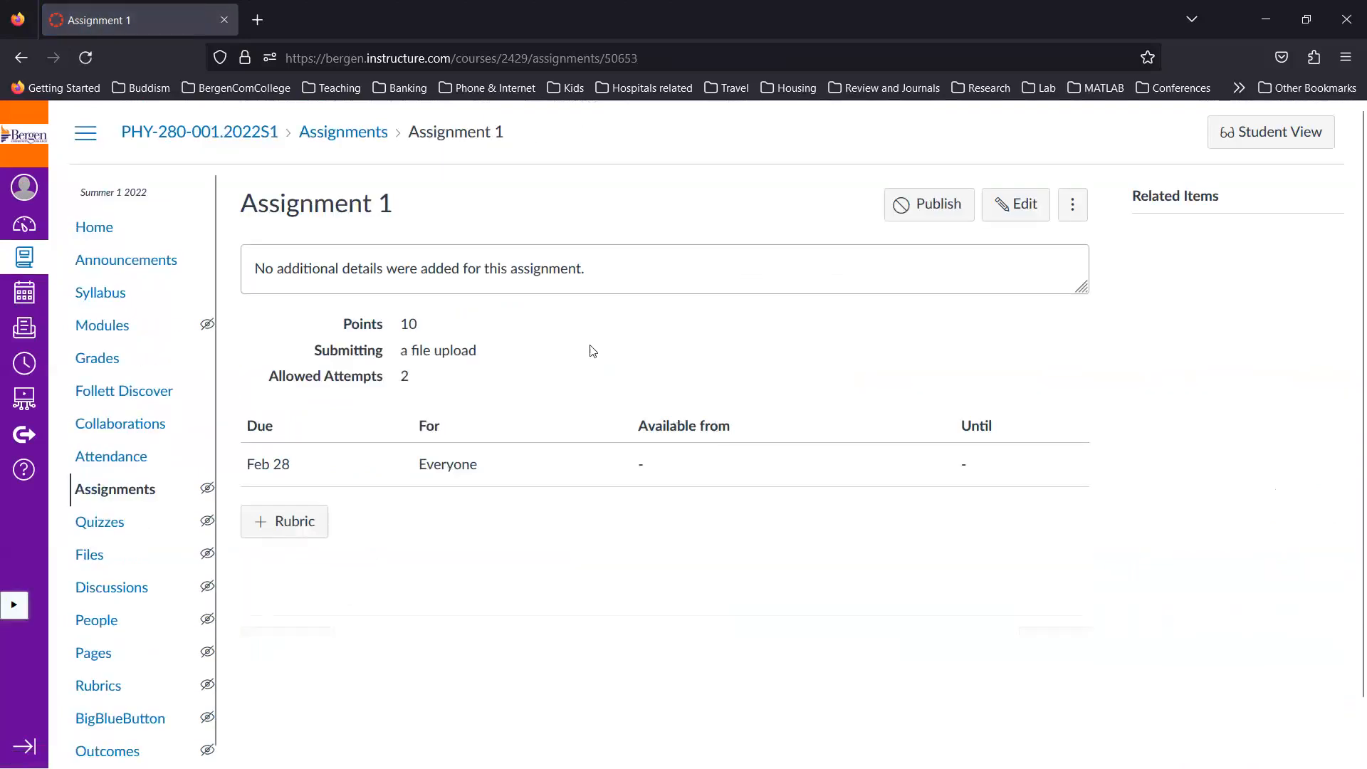
click(122, 497)
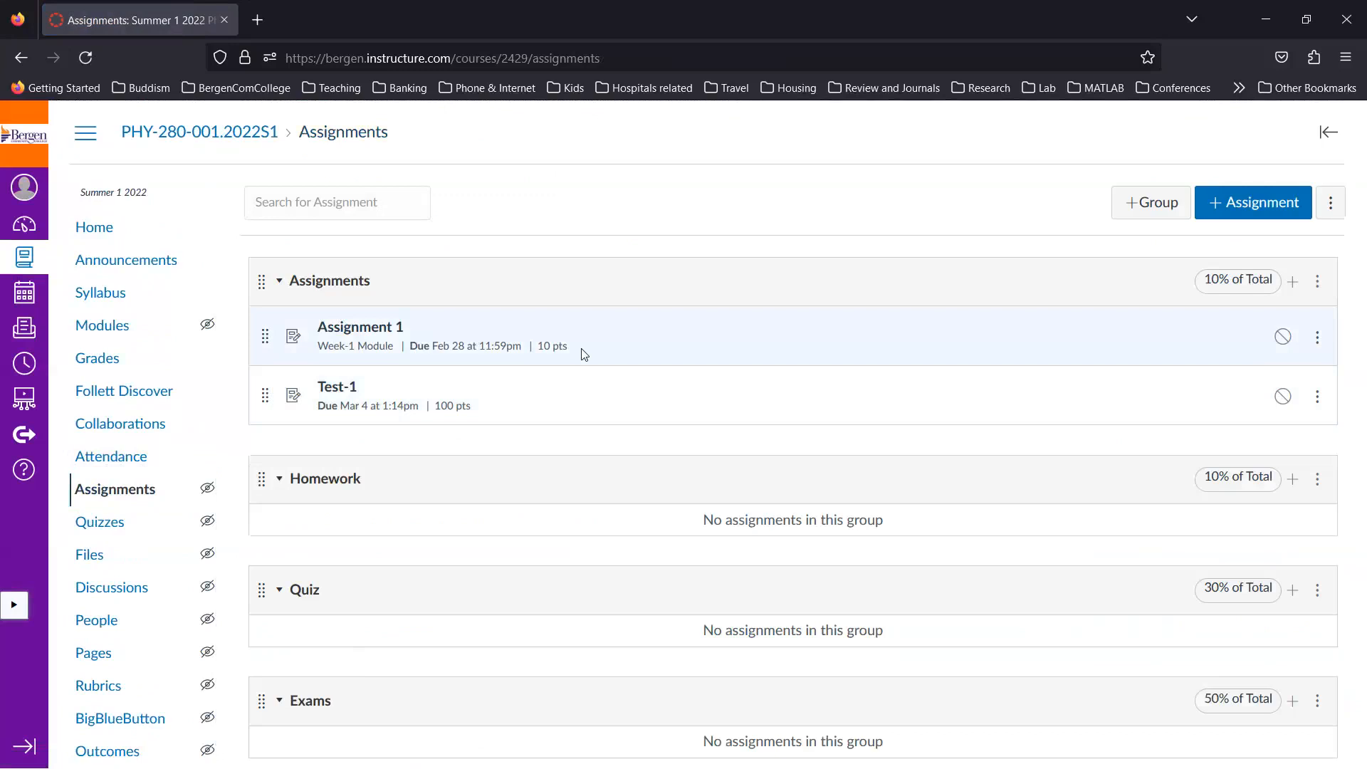
Step: Duplicate the Week-1 module together with its Test.pdf and Assignment 1 items
click(103, 326)
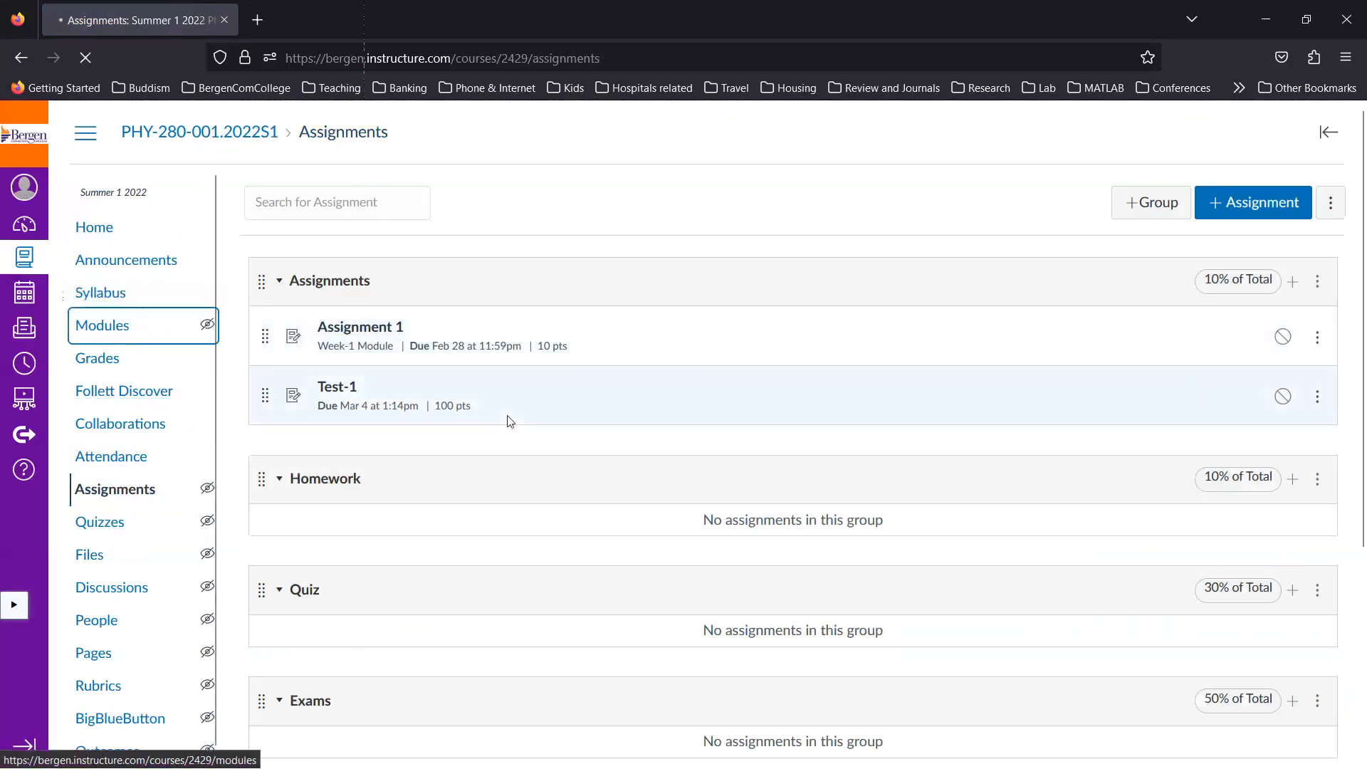
scroll(511, 421, down, 1)
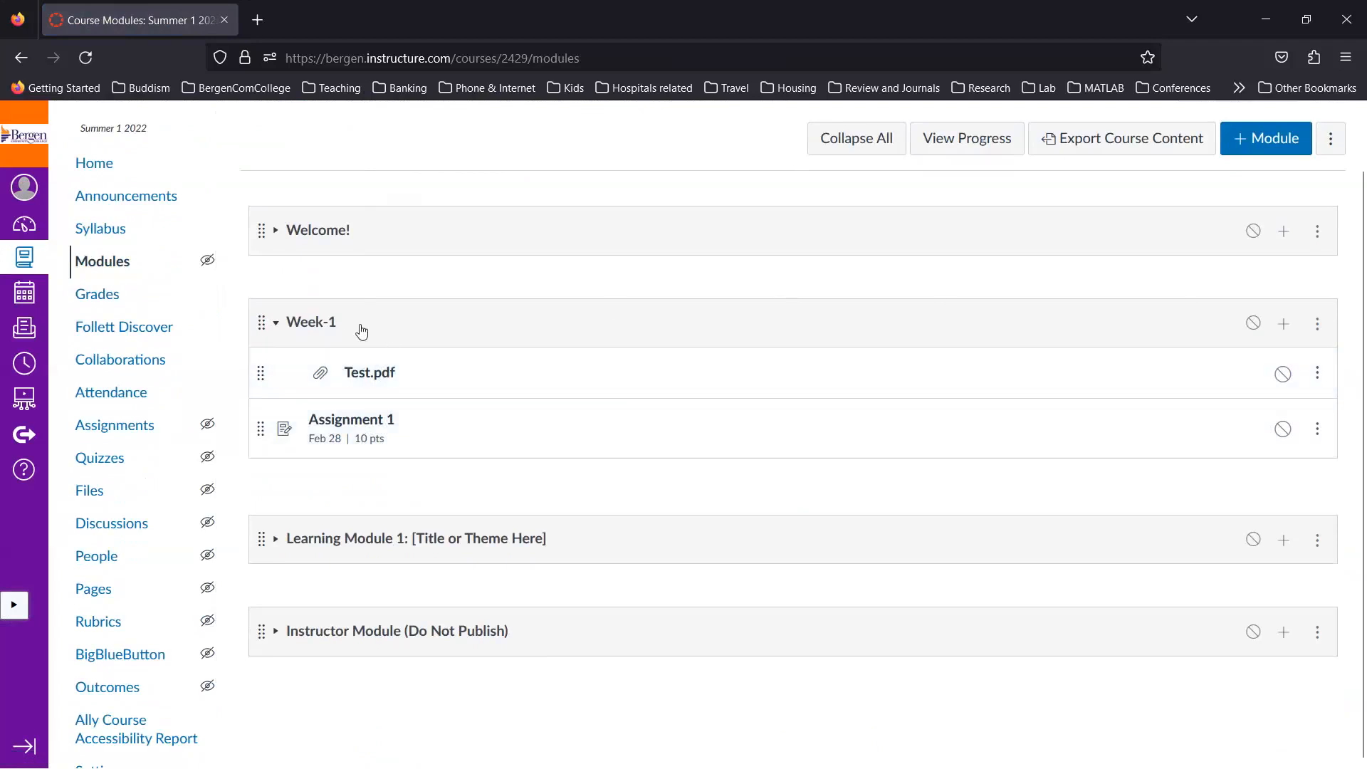
click(1318, 326)
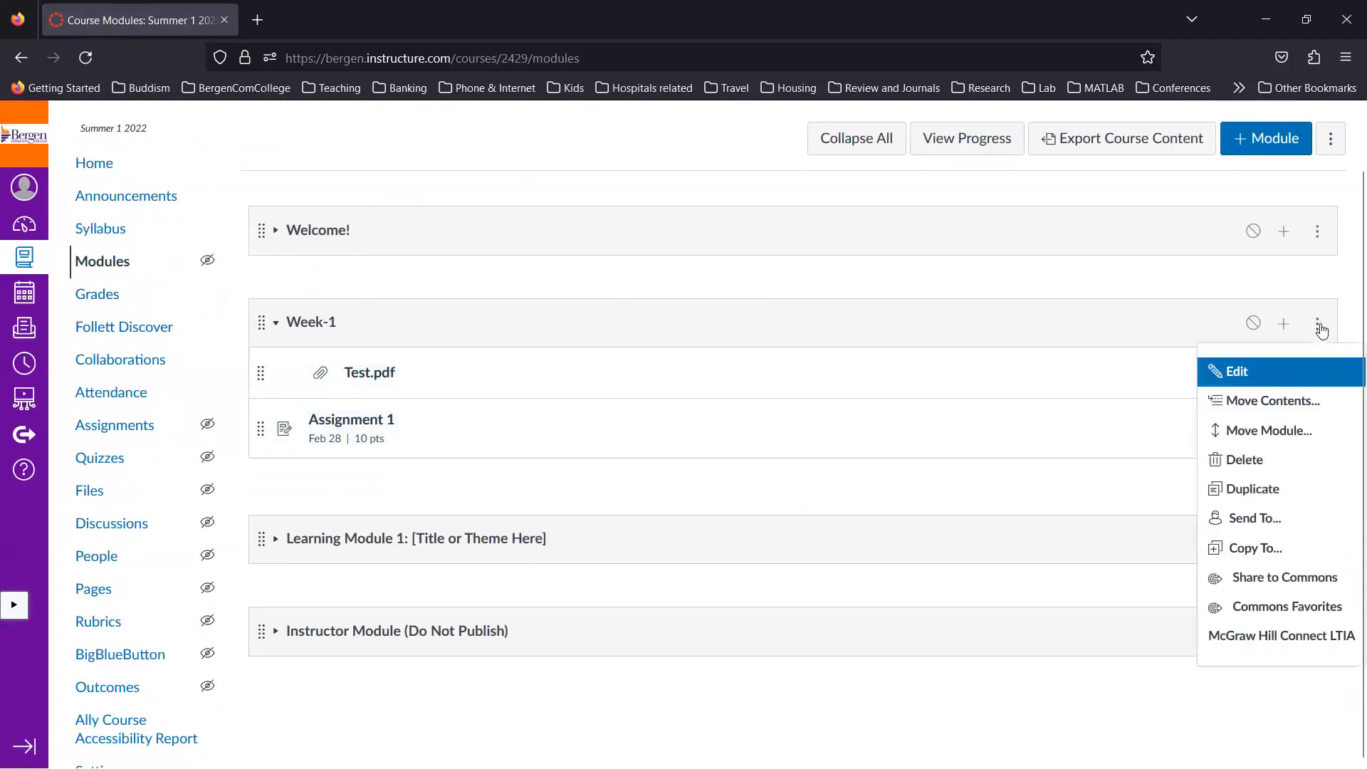
click(1242, 496)
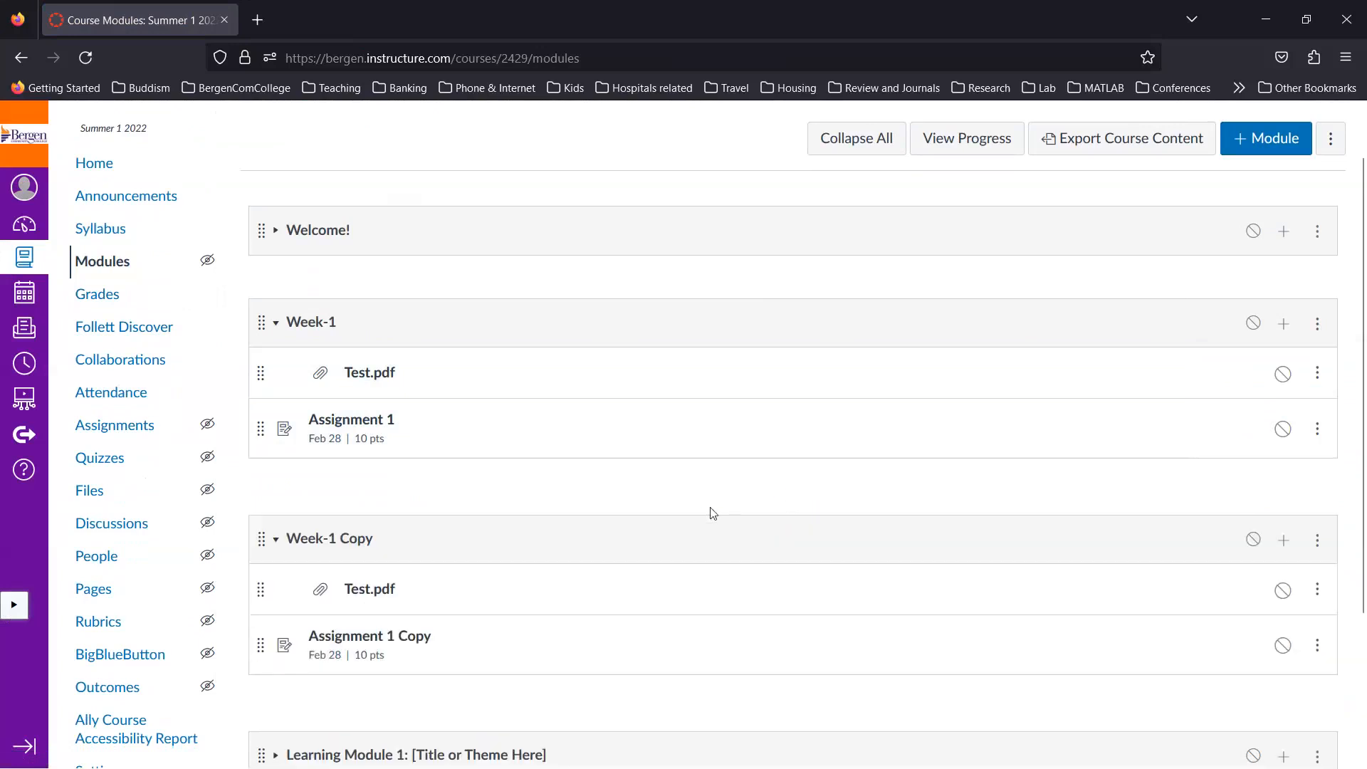
Step: Rename the duplicated Week-1 Copy module as Week-2 and update the module
scroll(713, 512, down, 2)
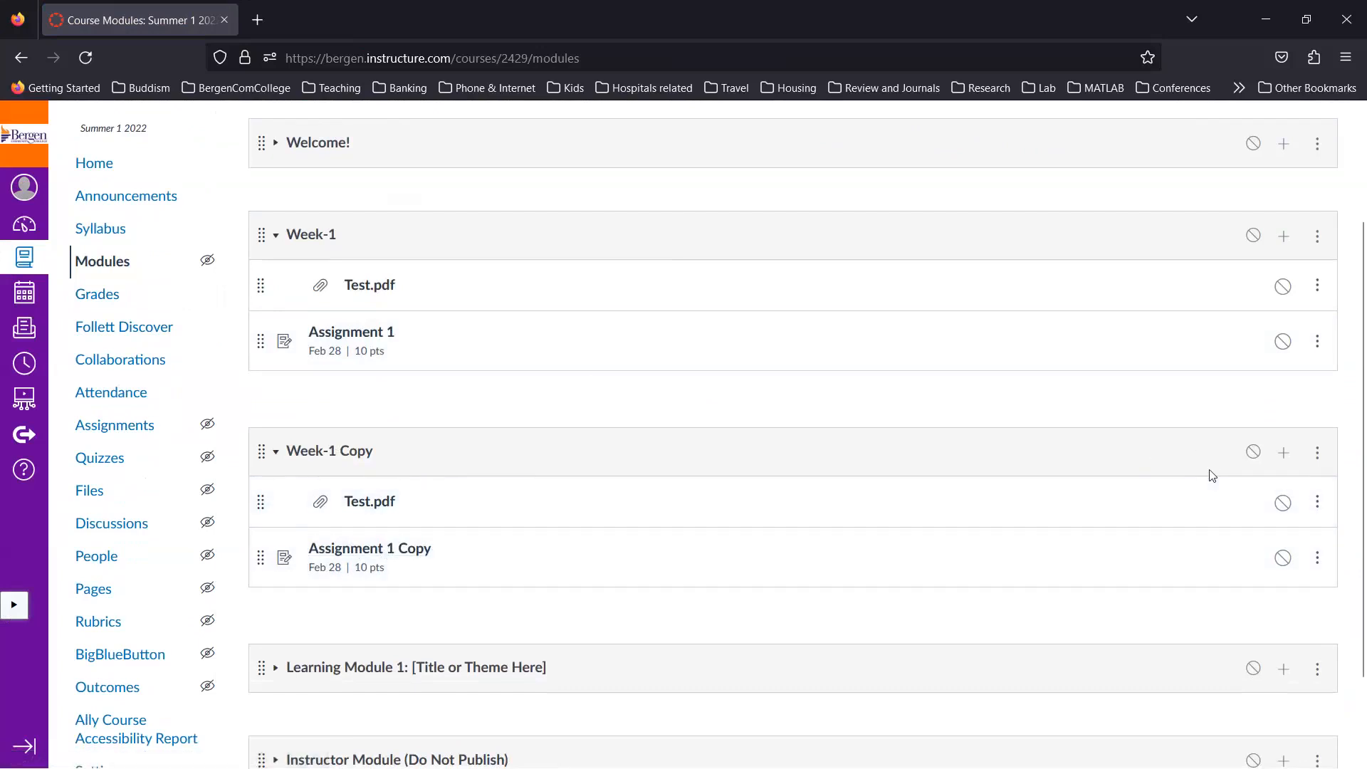
click(1317, 453)
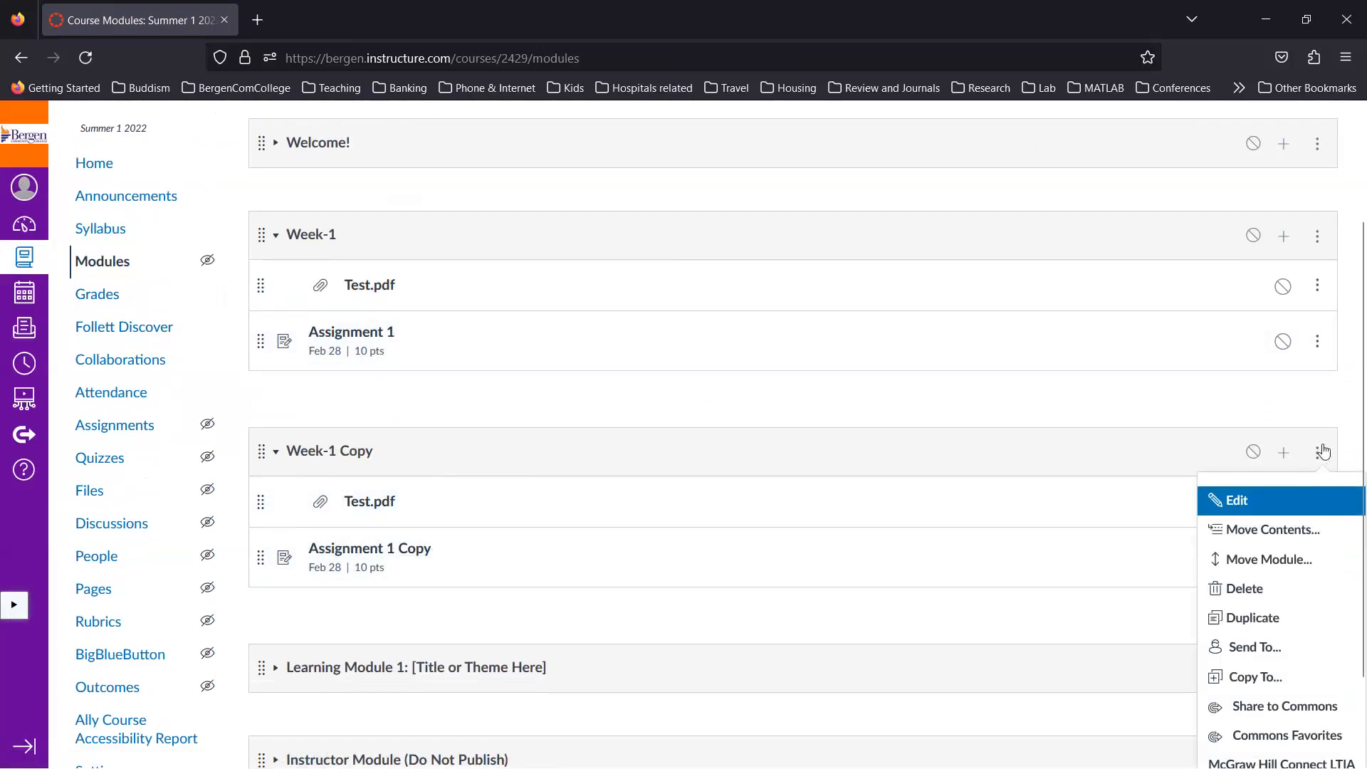
click(1244, 509)
click(526, 257)
key(BackSpace)
key(BackSpace)
key(BackSpace)
key(BackSpace)
key(BackSpace)
key(BackSpace)
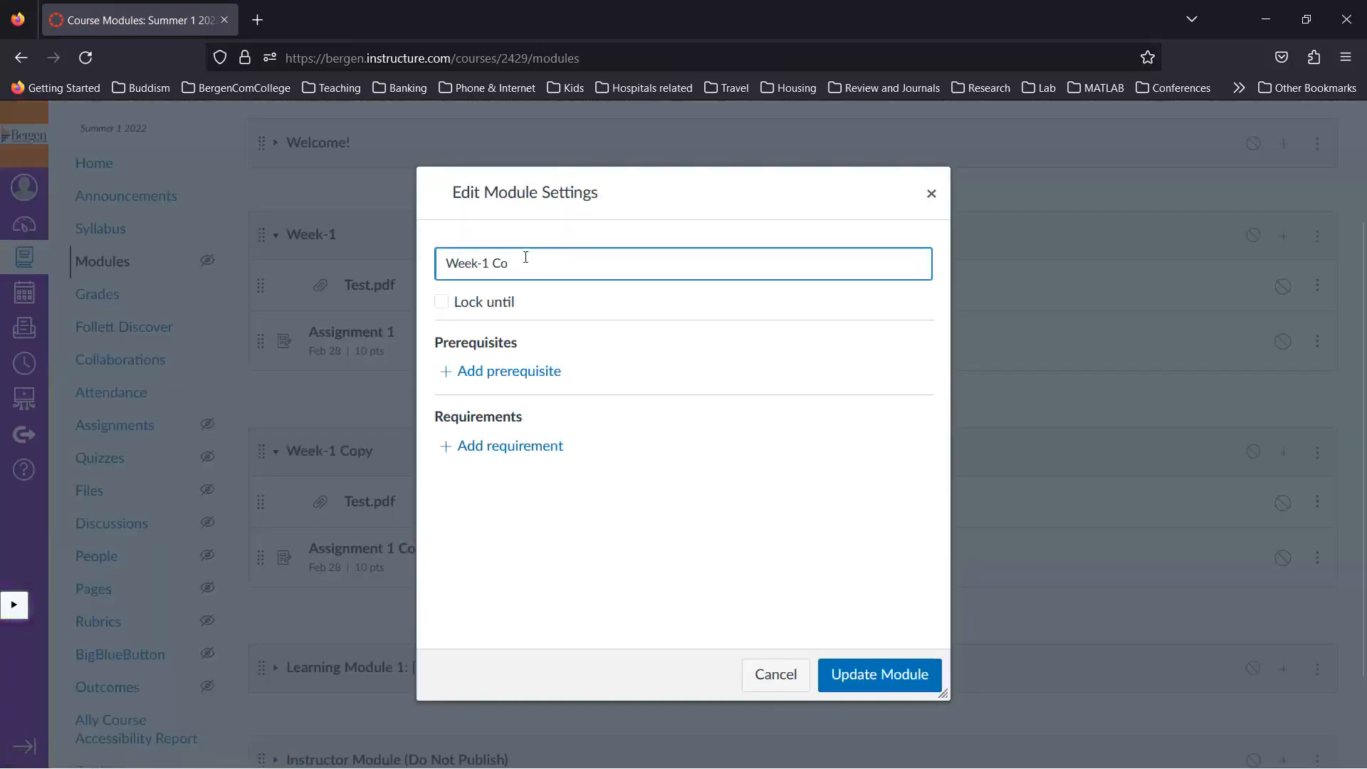
text(2)
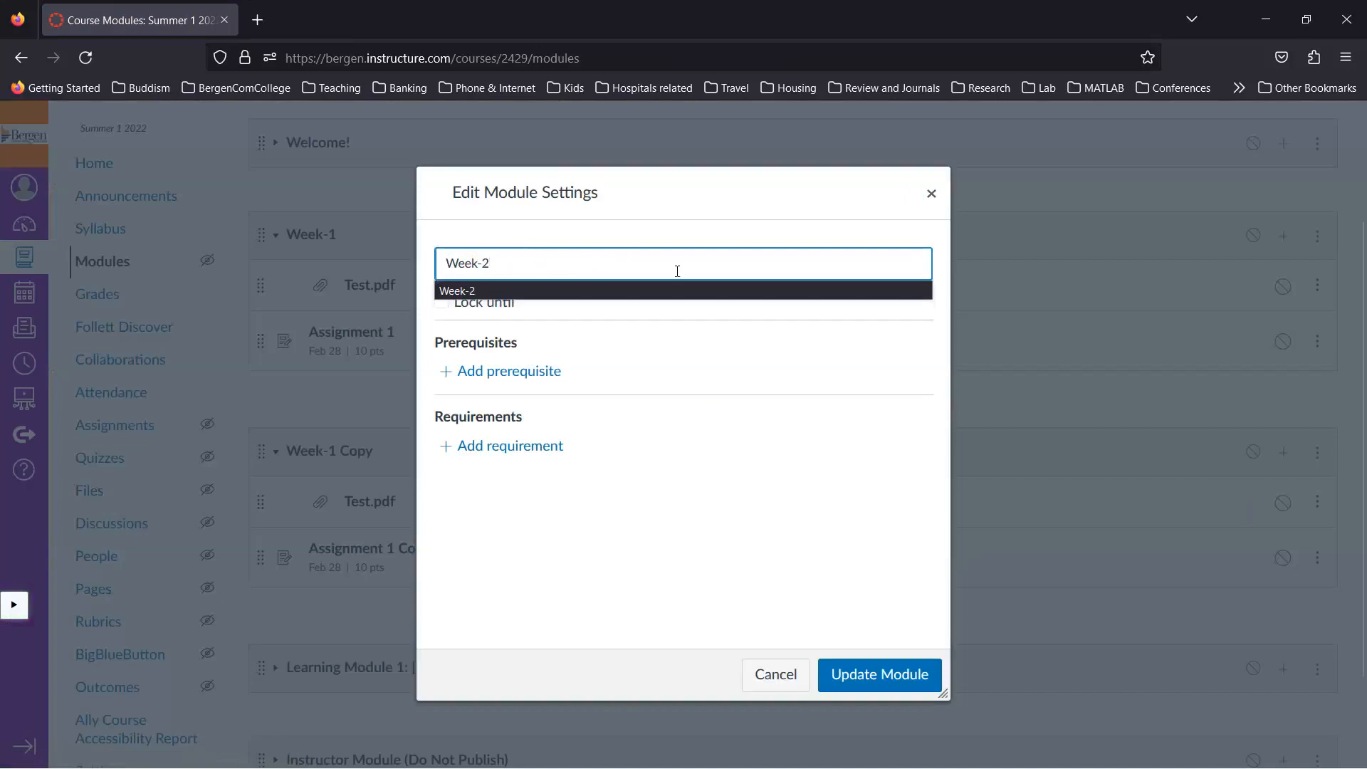
click(892, 677)
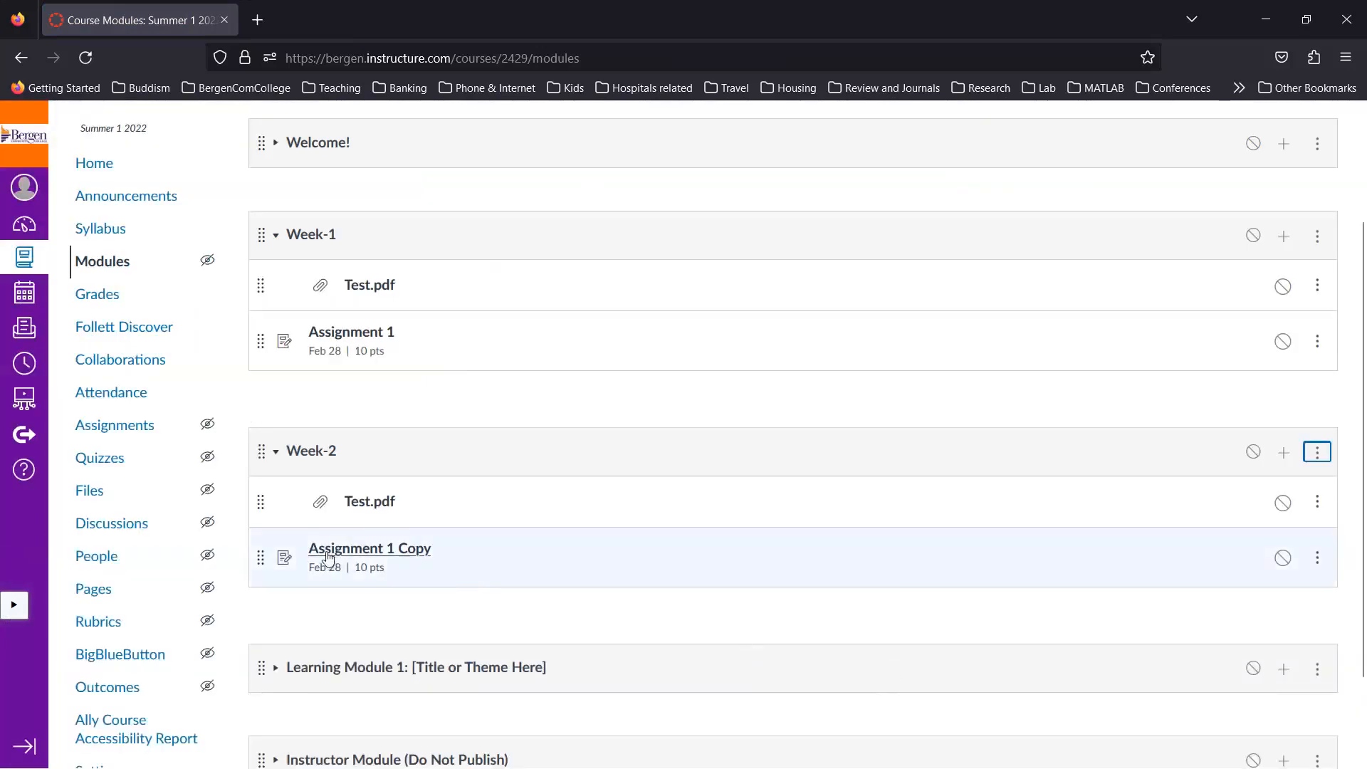
Step: Change the title of the Assignment 1 Copy item in the Week-2 module to Assignment 2
click(1317, 558)
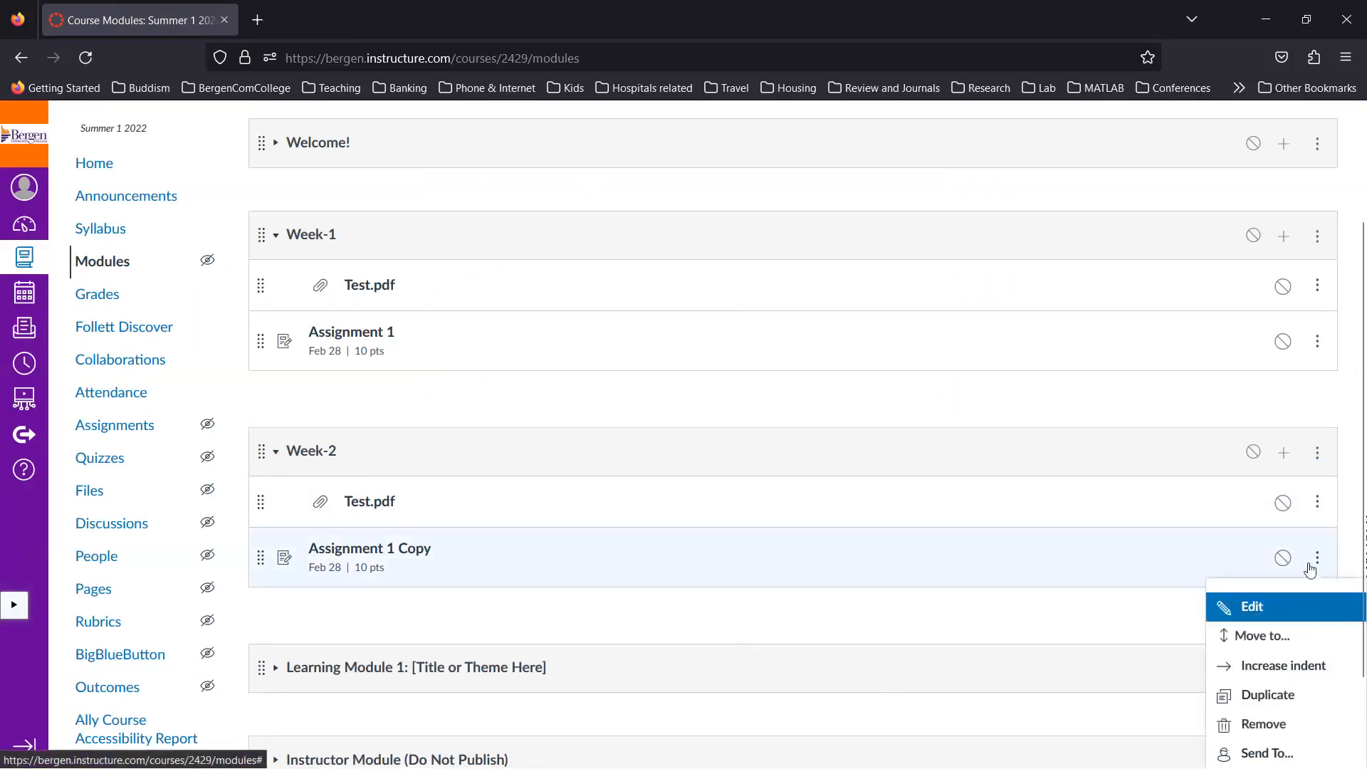
click(1250, 609)
drag(725, 415, 682, 418)
text(2)
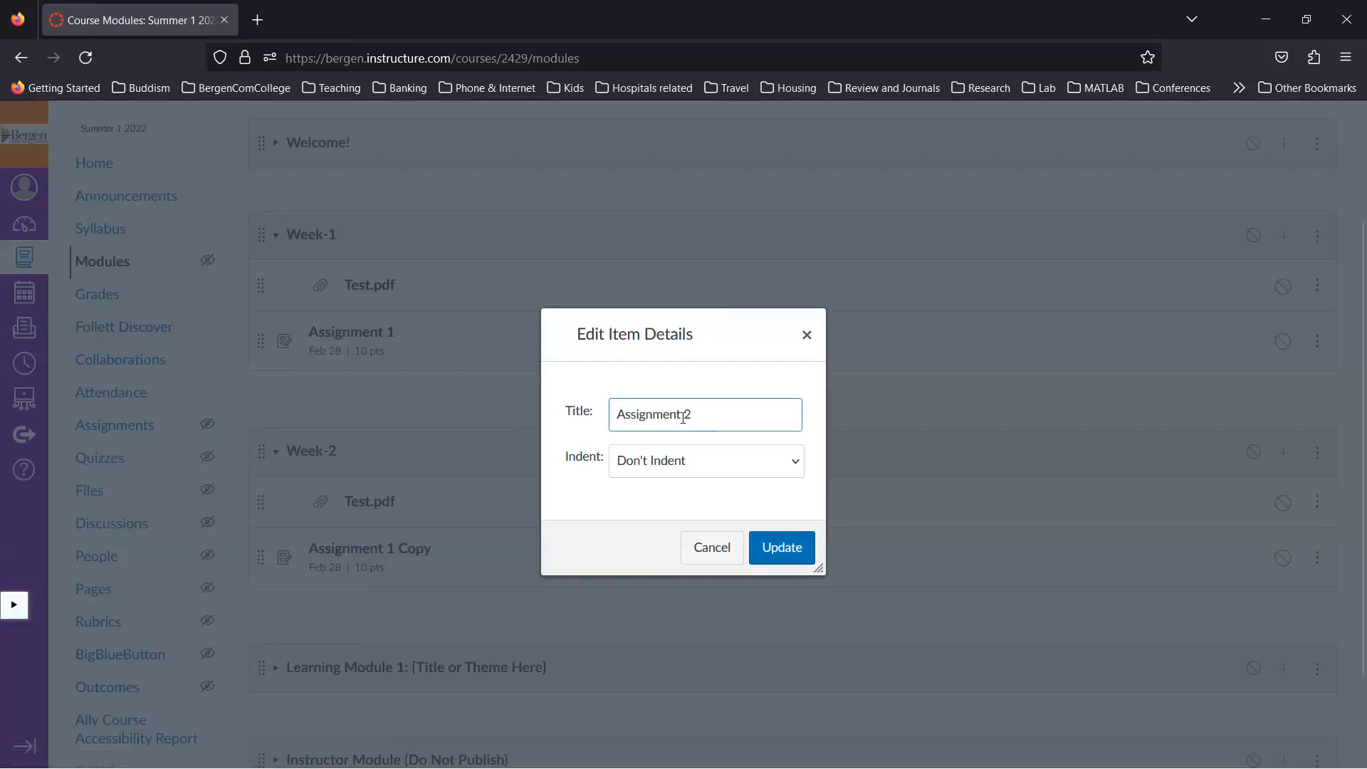
click(784, 549)
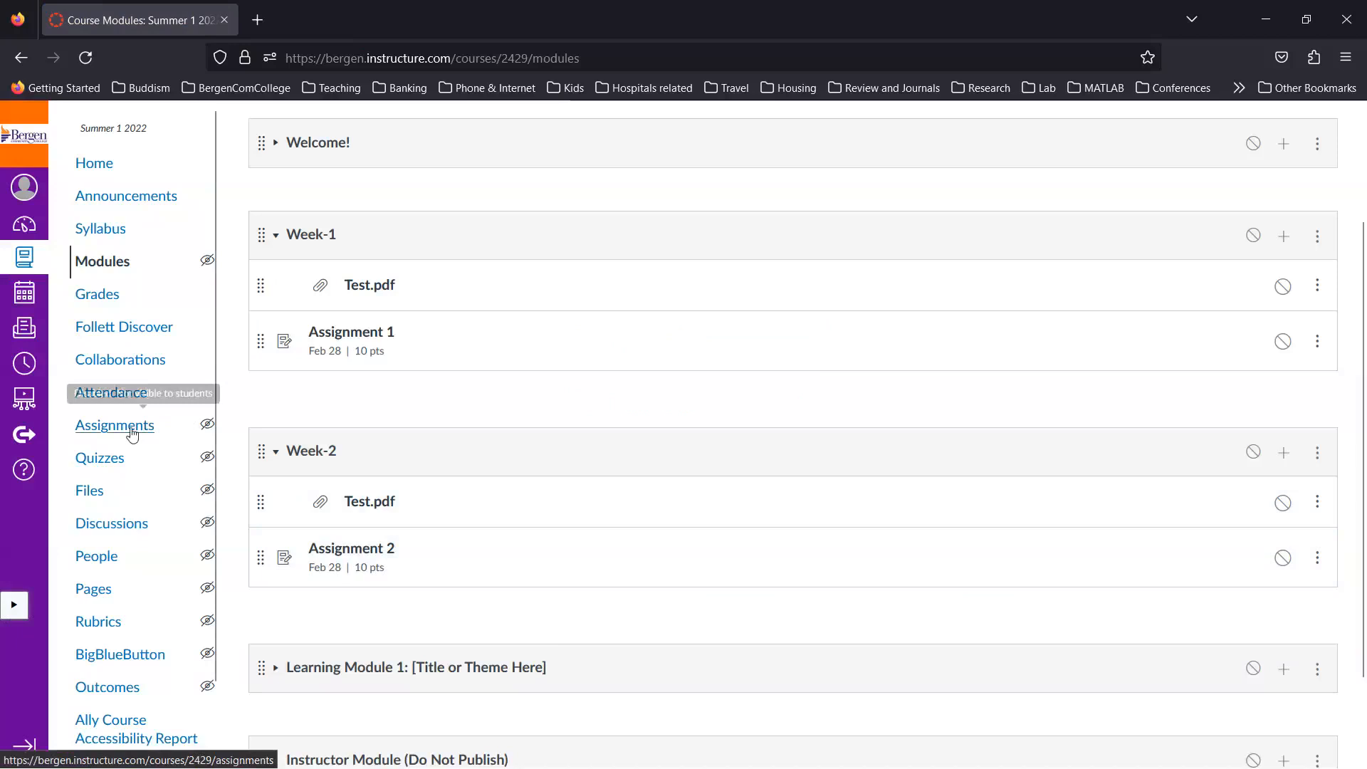
Step: Check the course's assignments list for the new Assignment 2, collapse the Assignments group and look over the other groups
click(132, 430)
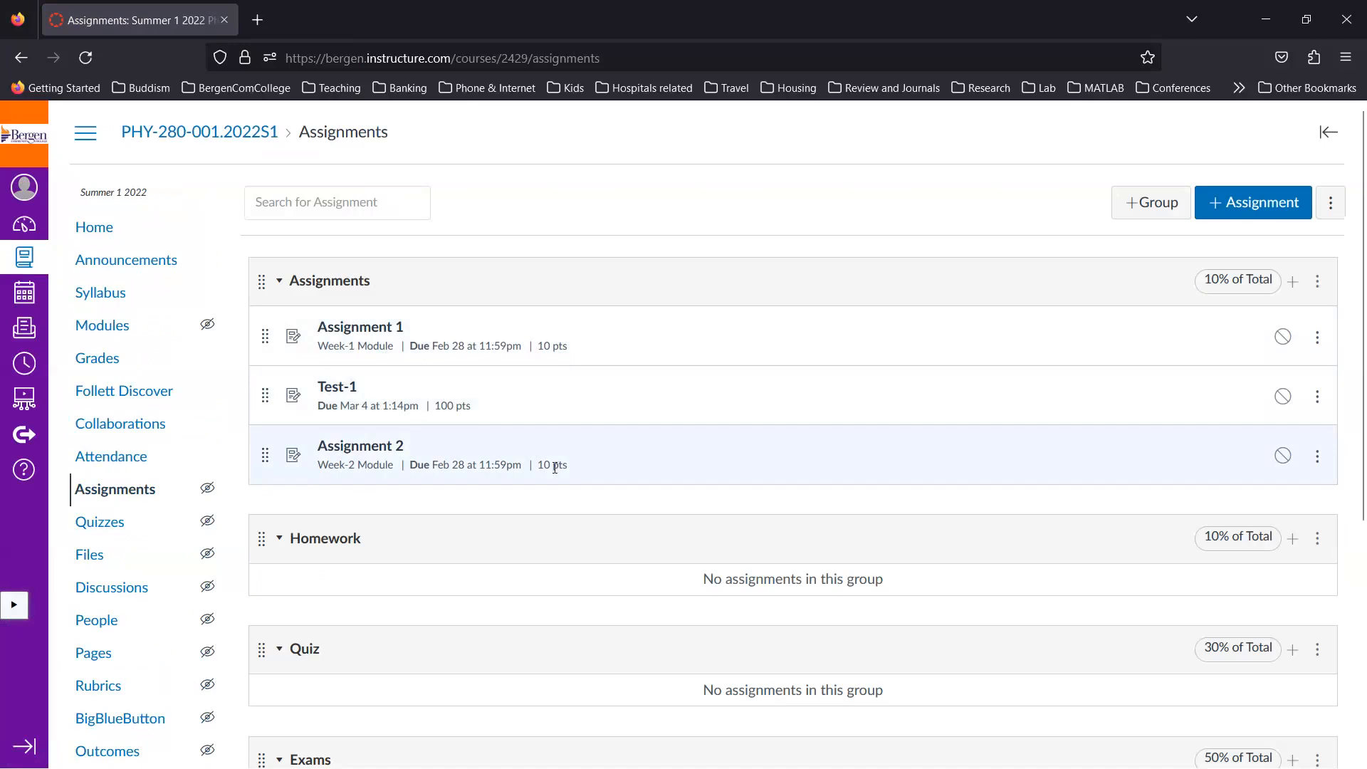
click(278, 283)
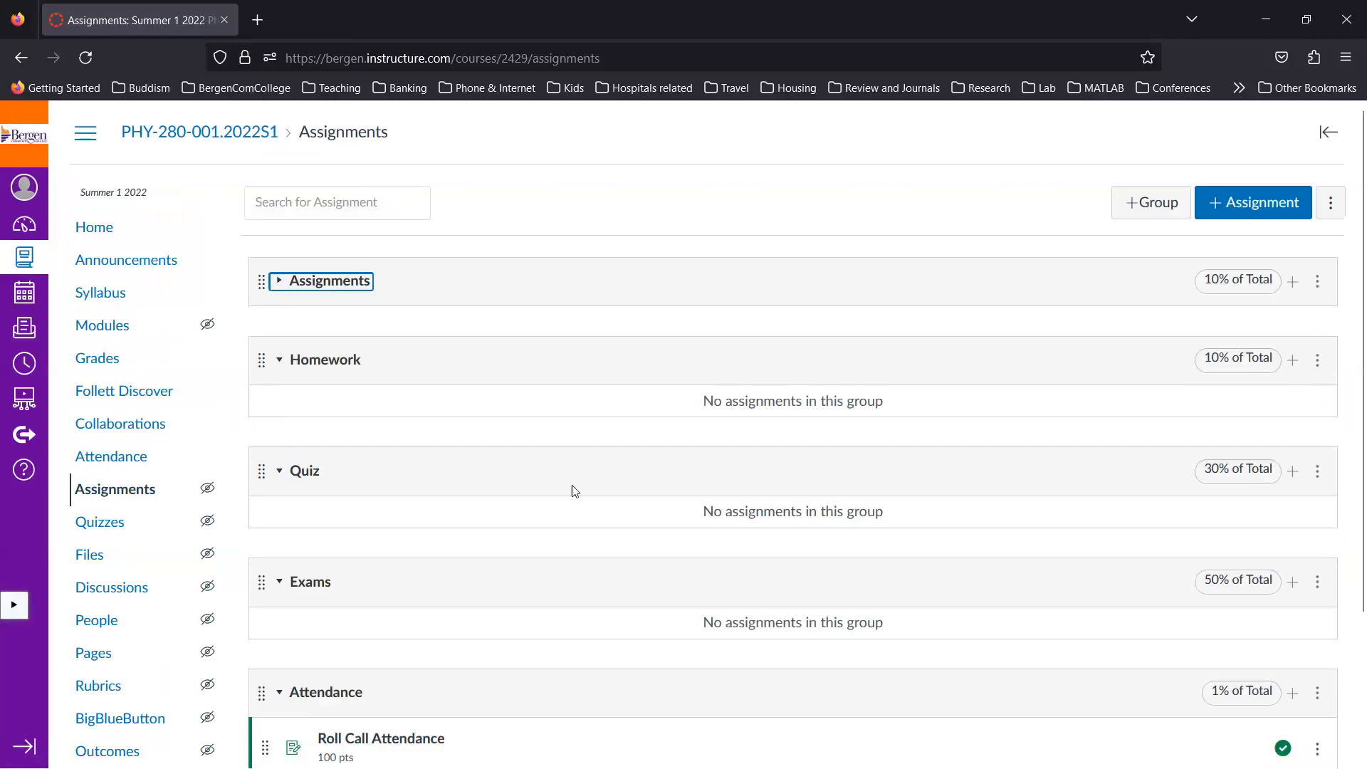
scroll(575, 490, down, 2)
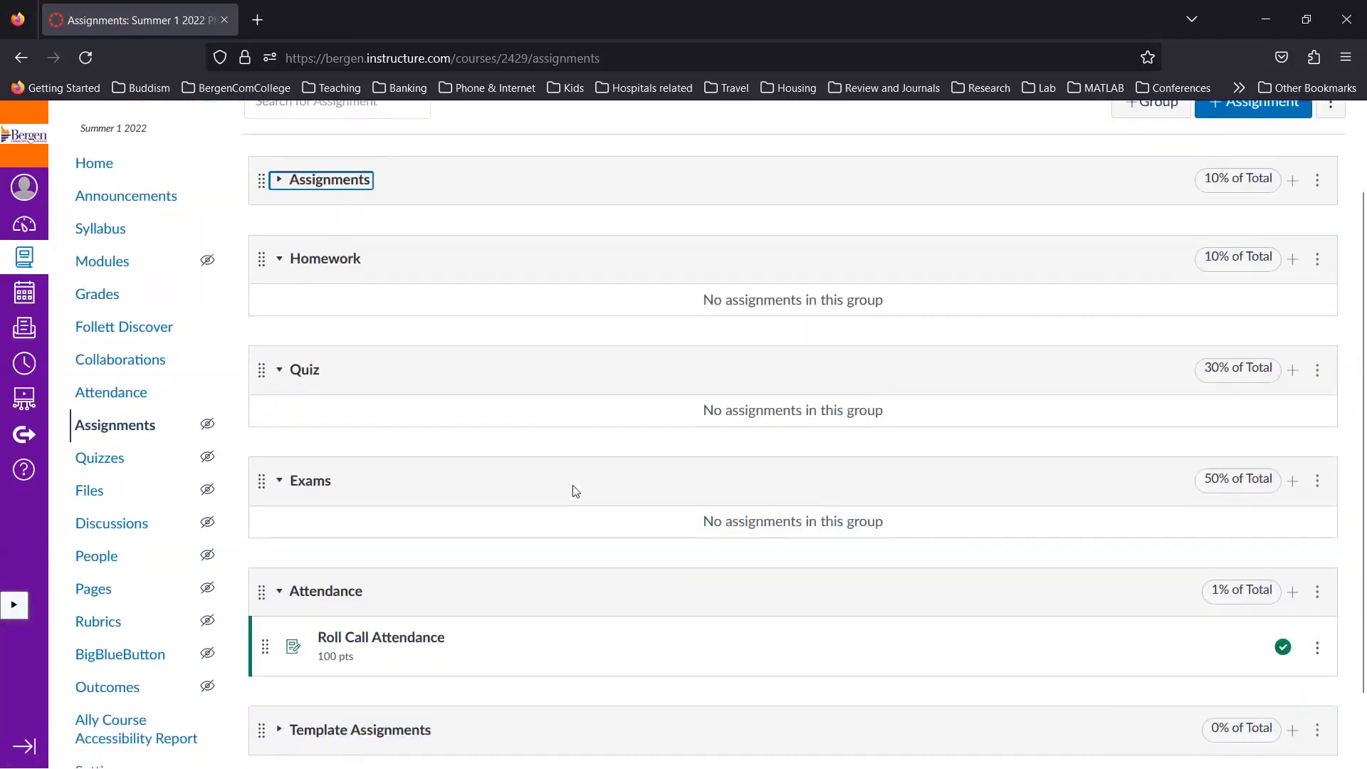
scroll(575, 491, up, 2)
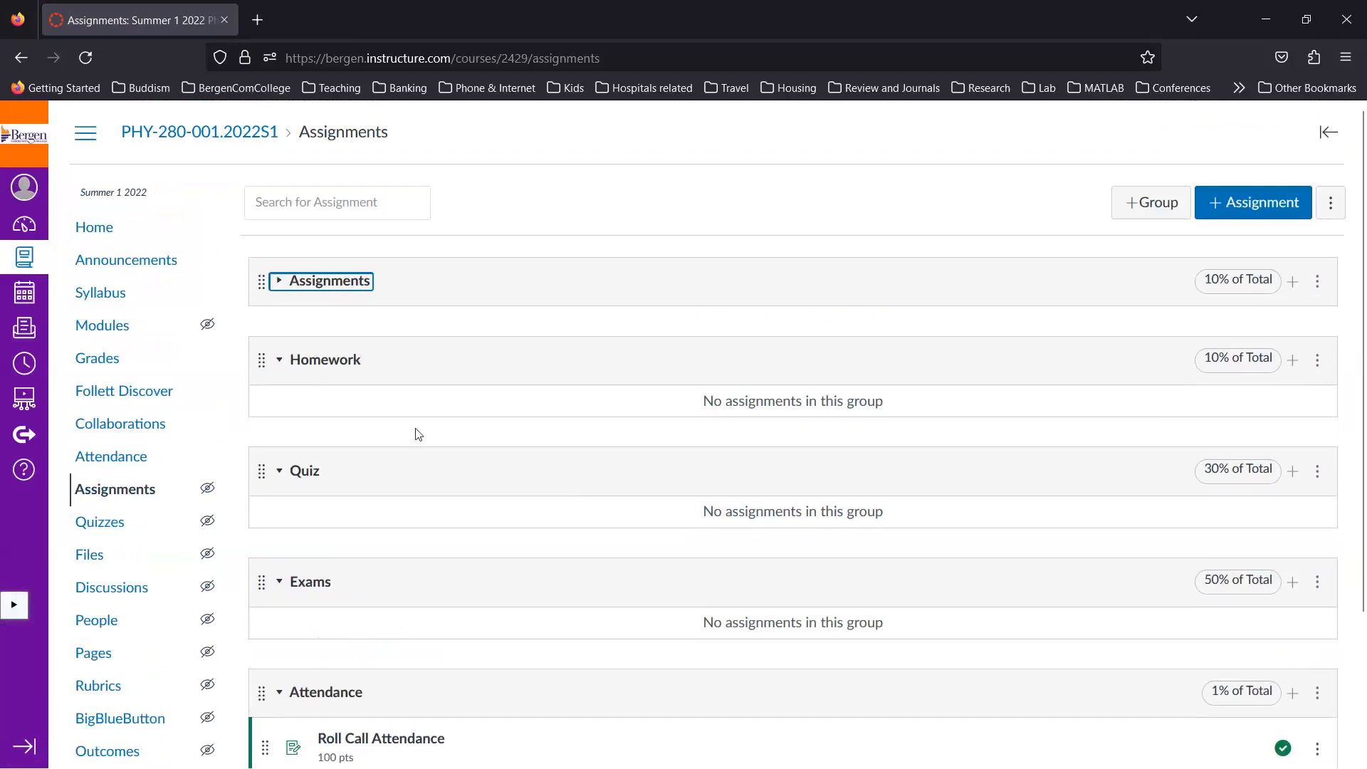
Step: Examine the gradebook's assignment and weighted group columns across to the total, and return to the assignments list
click(99, 358)
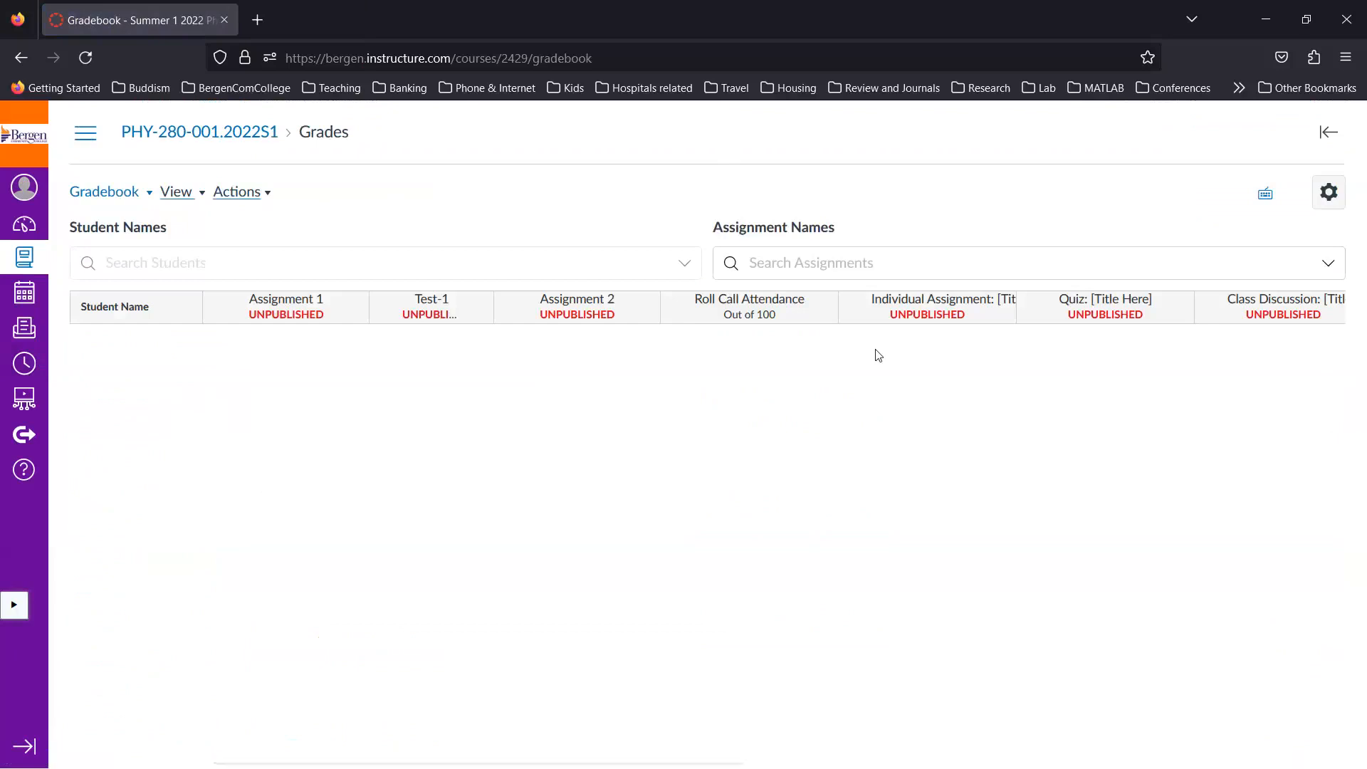
scroll(879, 355, right, 10)
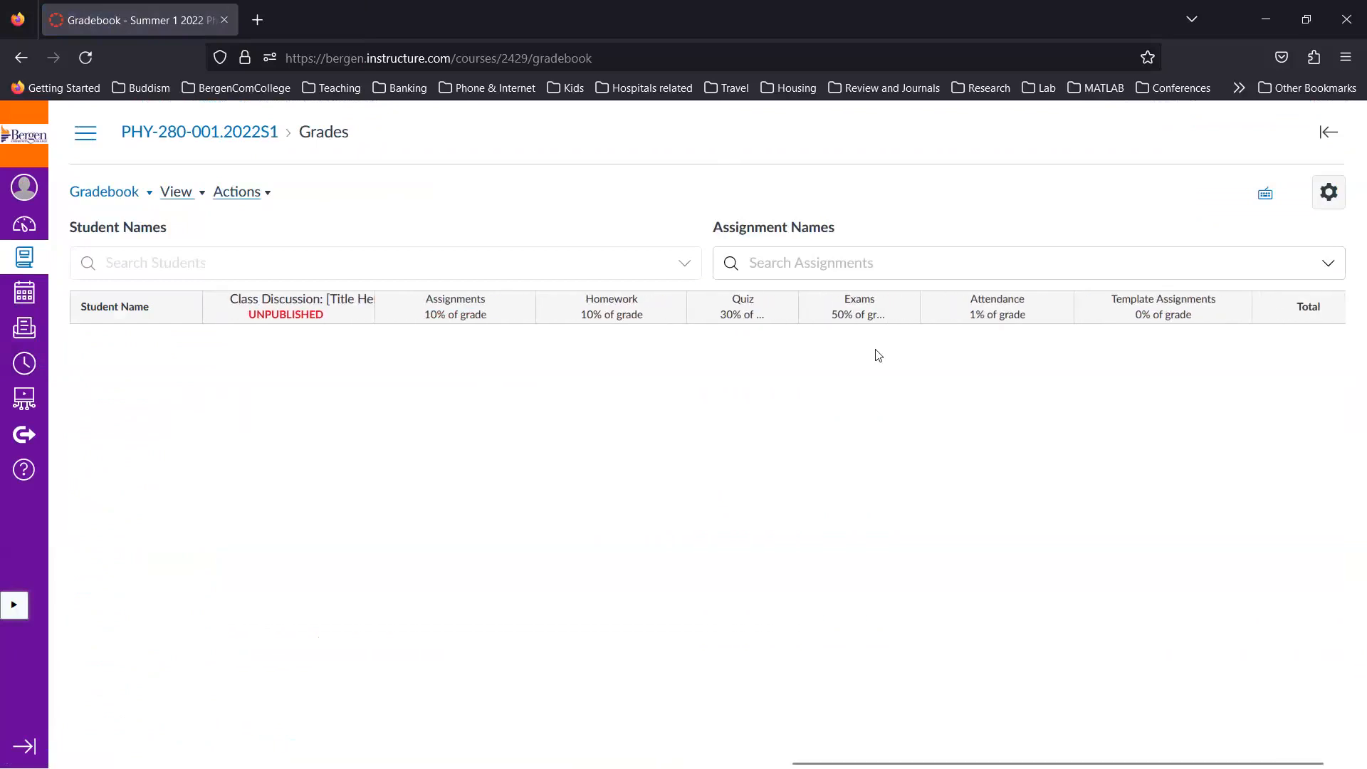
scroll(878, 355, left, 10)
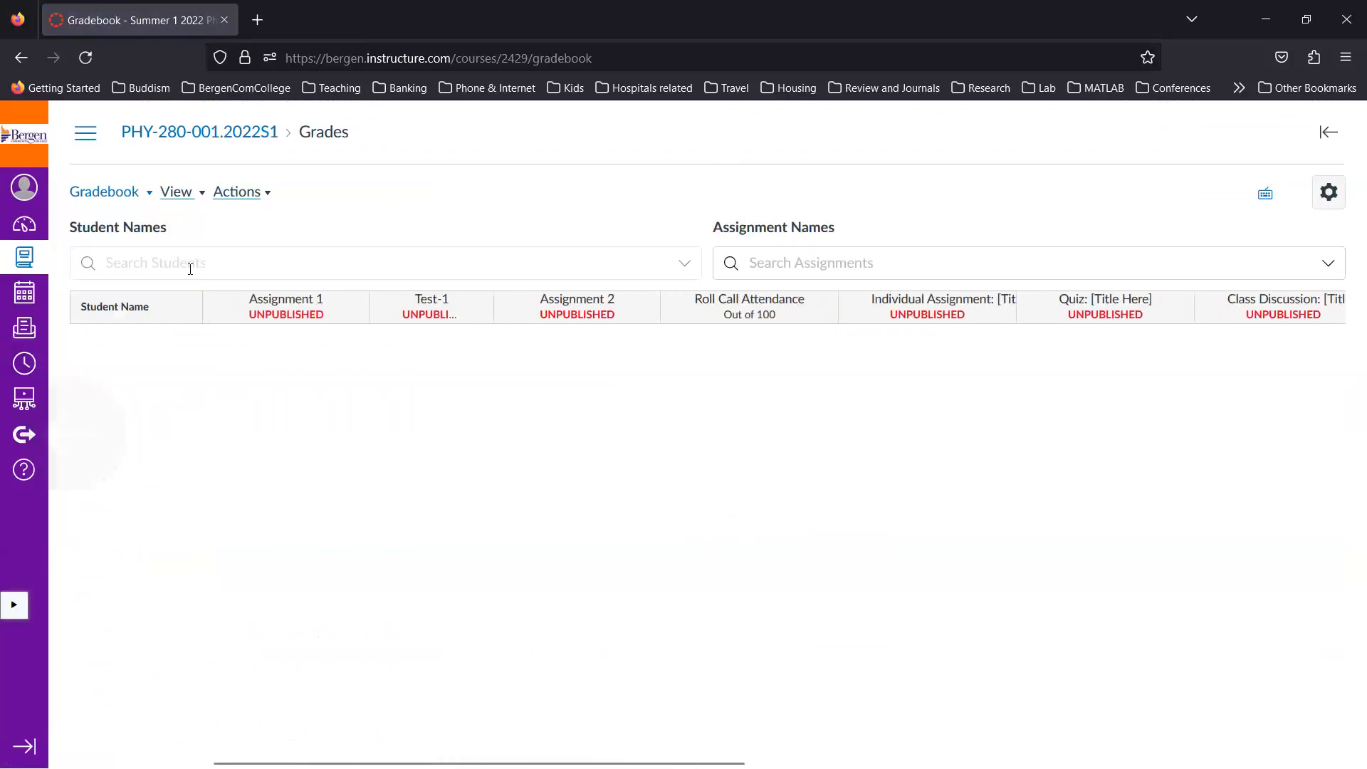
click(21, 59)
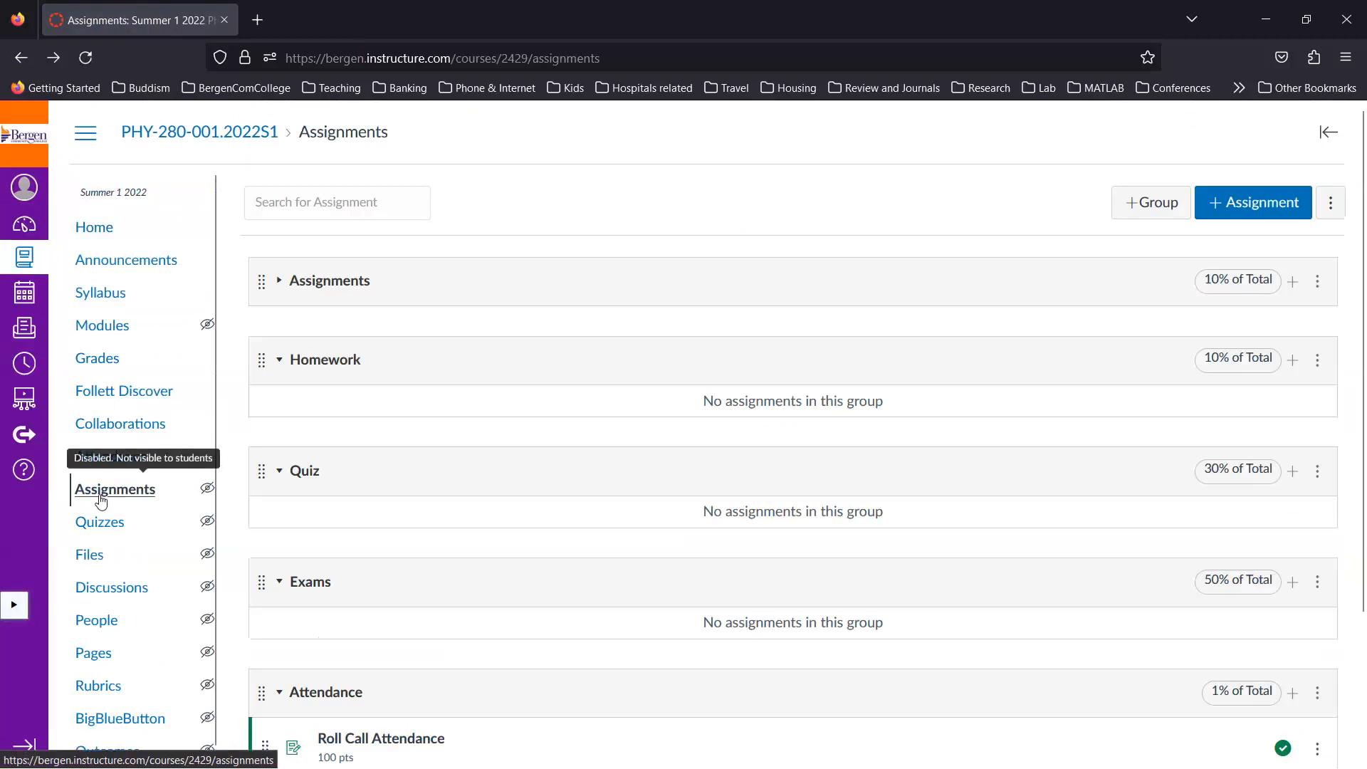
Step: Review the assignment groups and collapse the Template Assignments, Attendance, Assignments and Homework groups
click(101, 498)
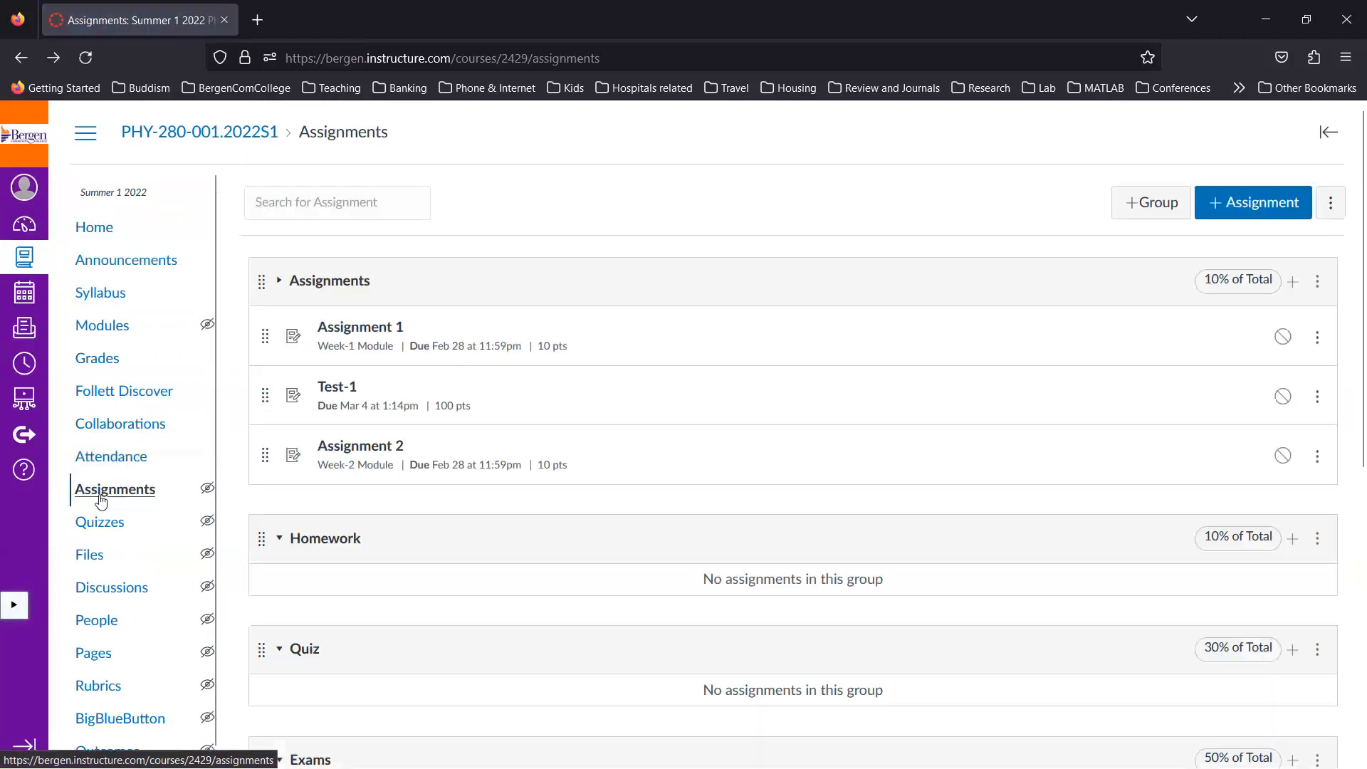
scroll(459, 520, down, 5)
scroll(459, 520, down, 2)
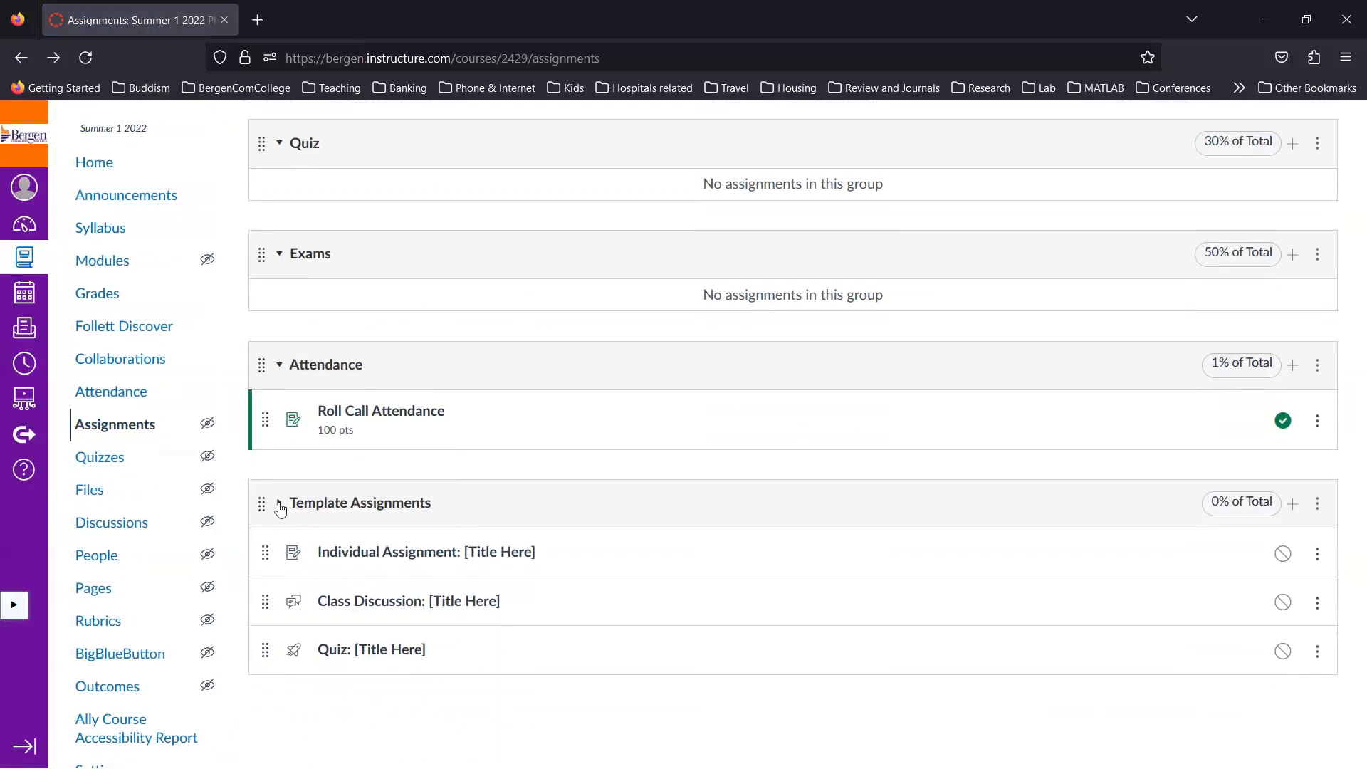
click(280, 508)
click(277, 507)
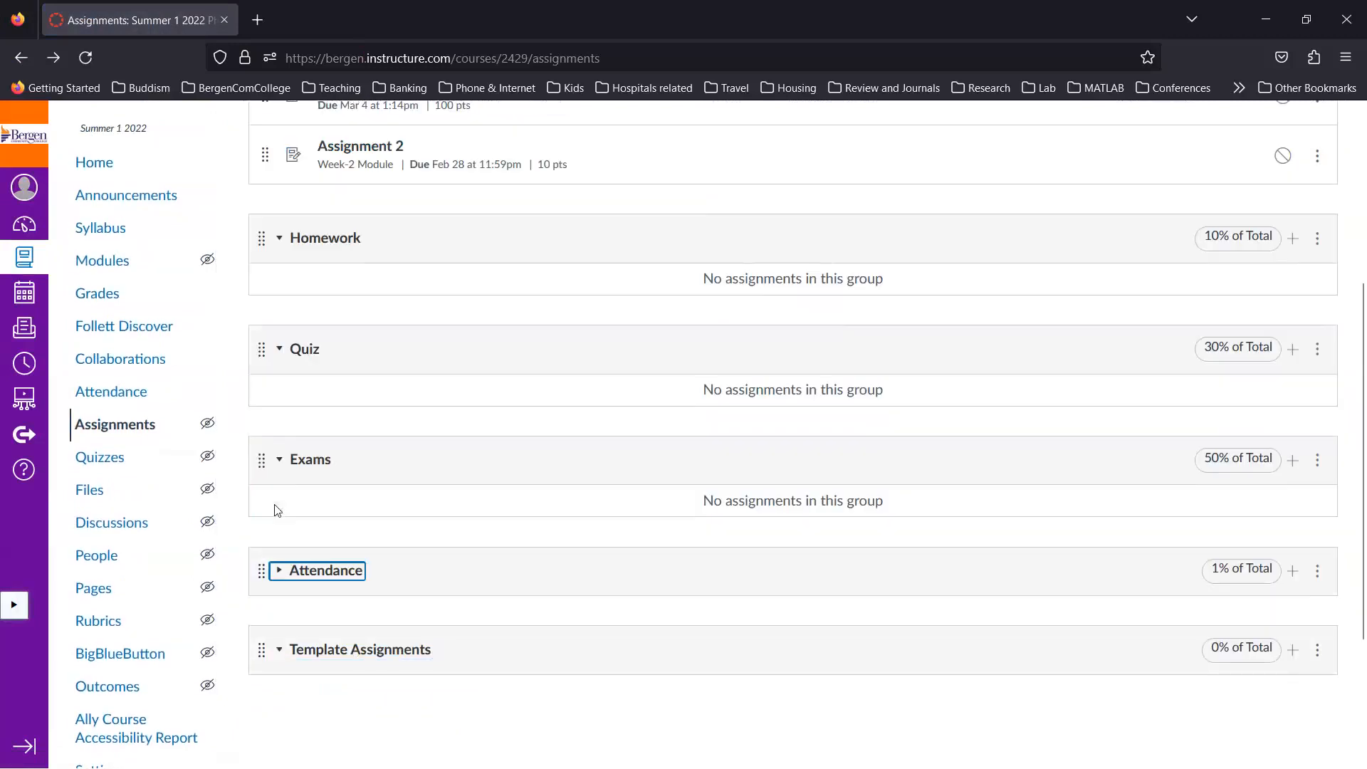
scroll(290, 415, up, 5)
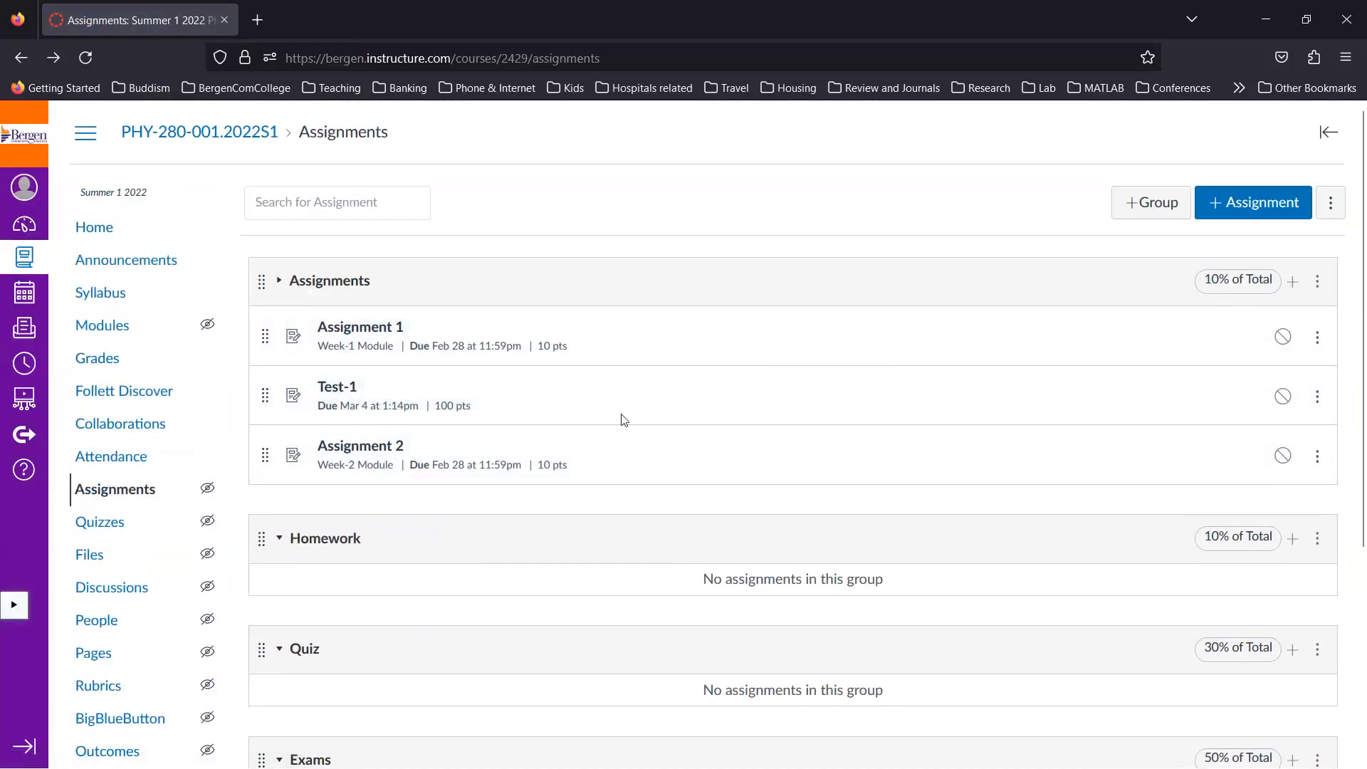
click(277, 283)
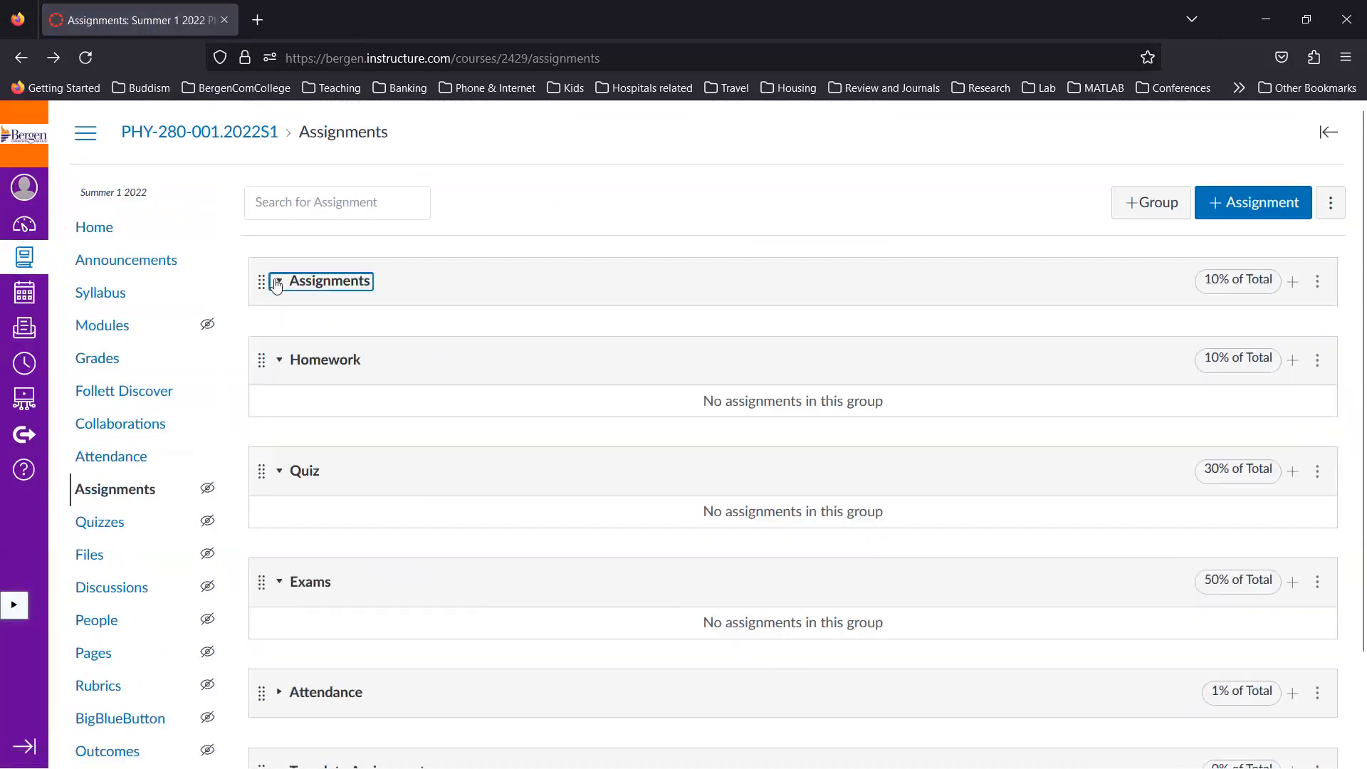
click(281, 360)
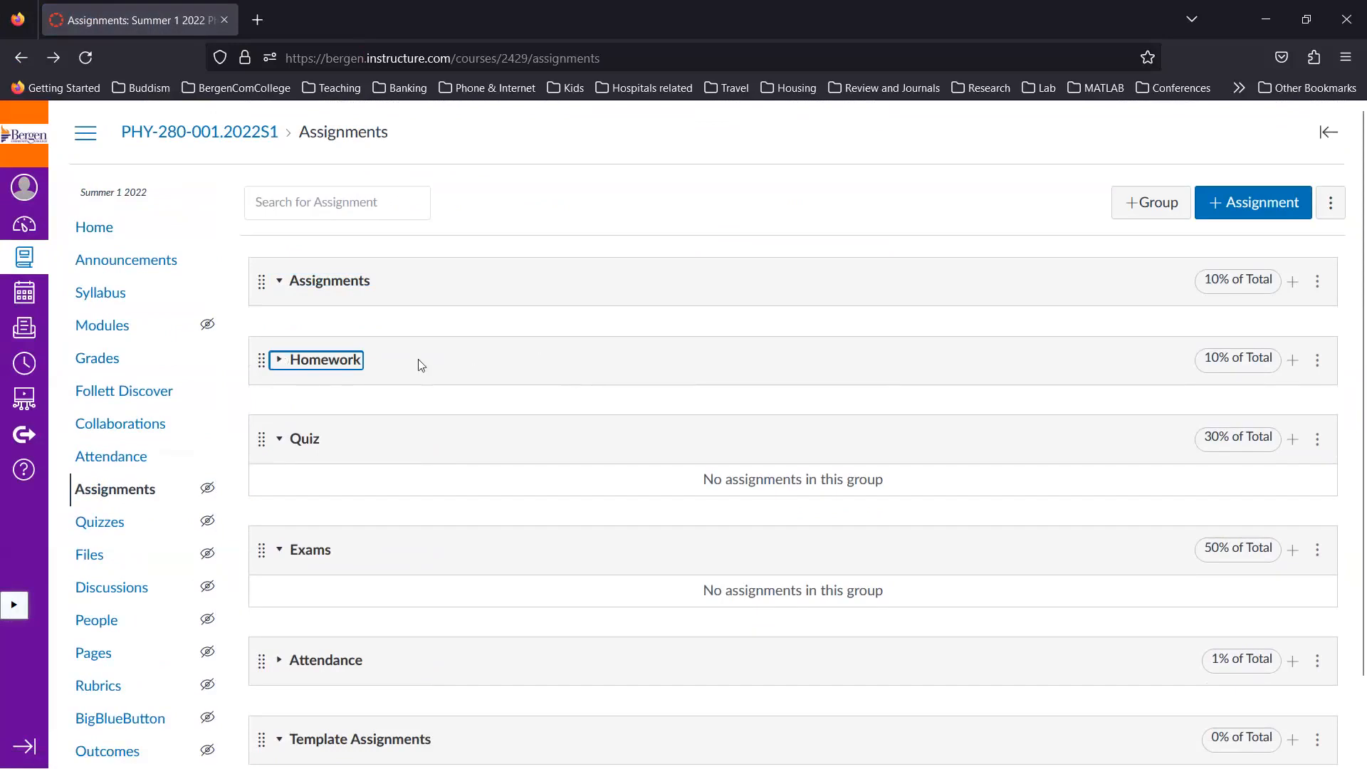
Step: Go to the course modules, start adding an assignment to the Week-1 module and look over the existing assignments by group
click(107, 326)
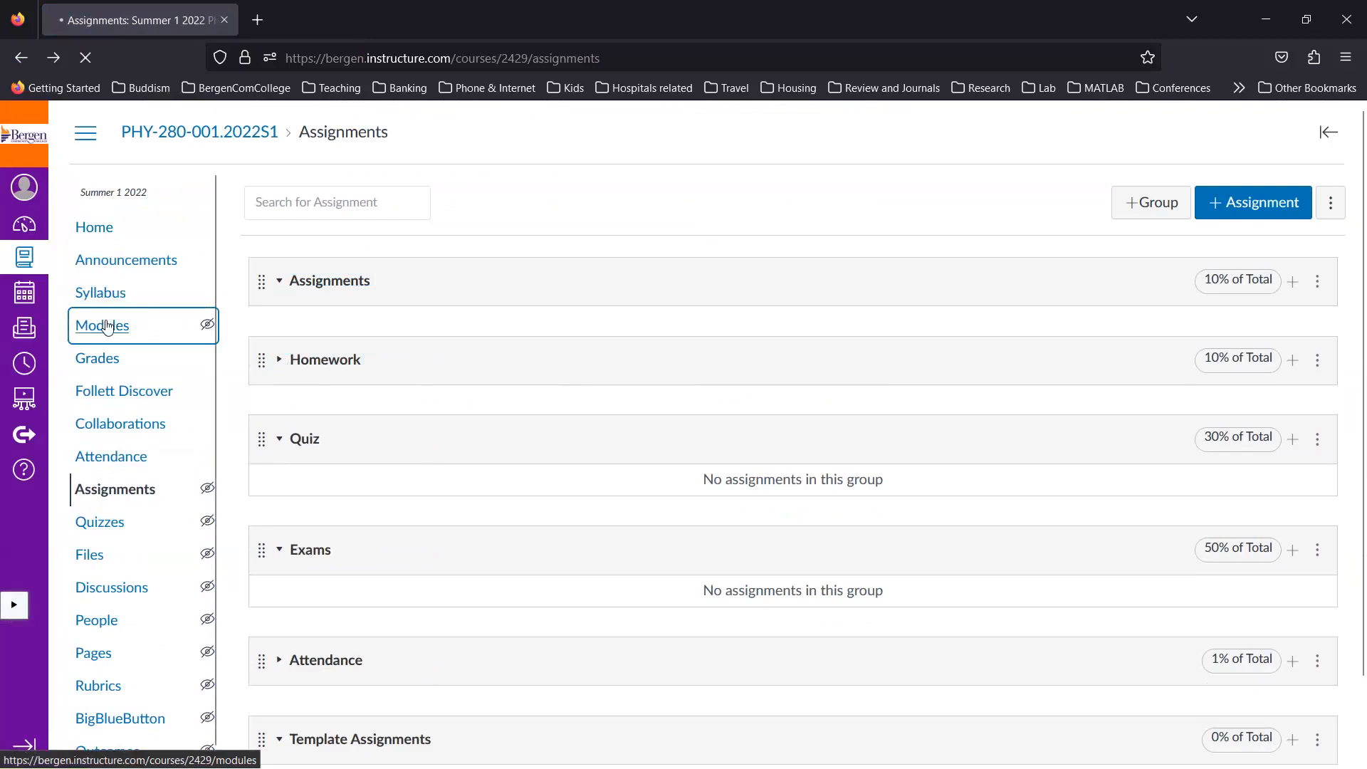
scroll(391, 404, down, 3)
scroll(388, 402, up, 3)
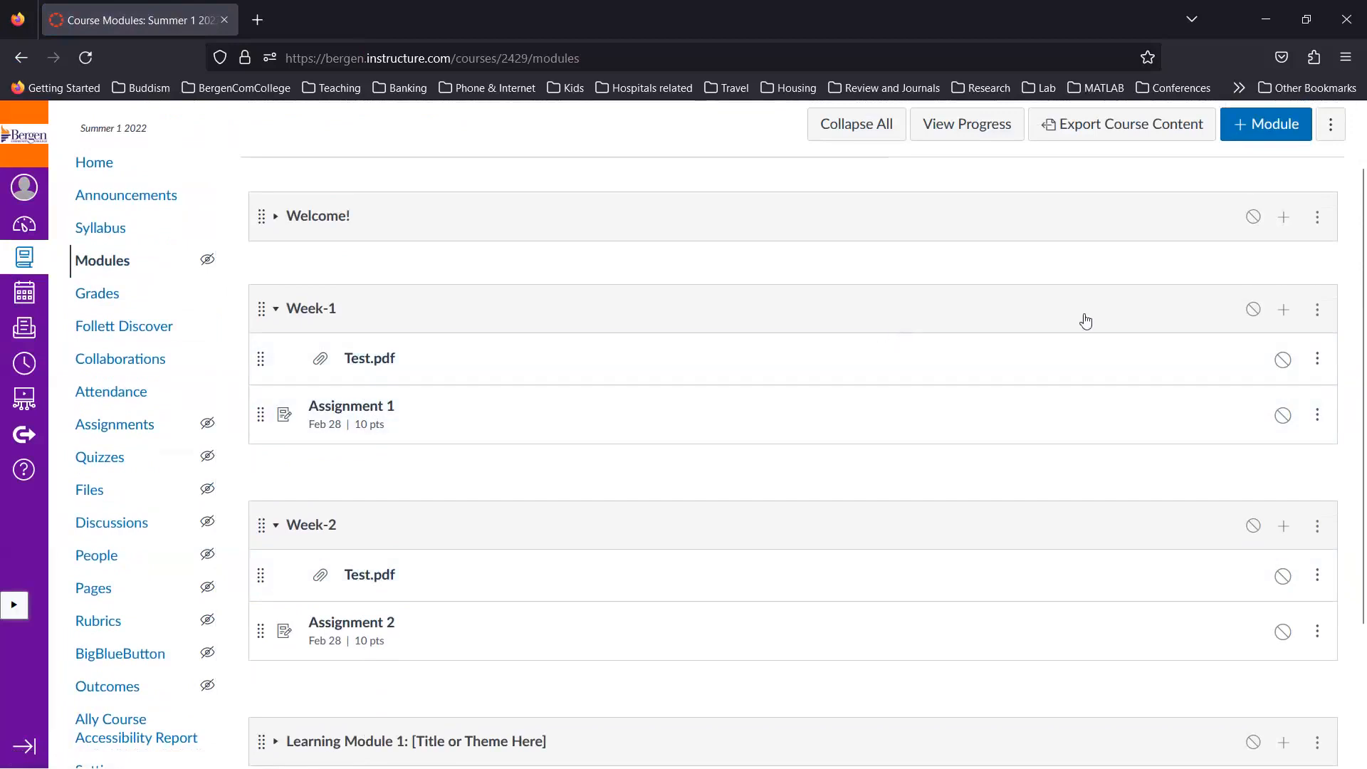
click(1284, 311)
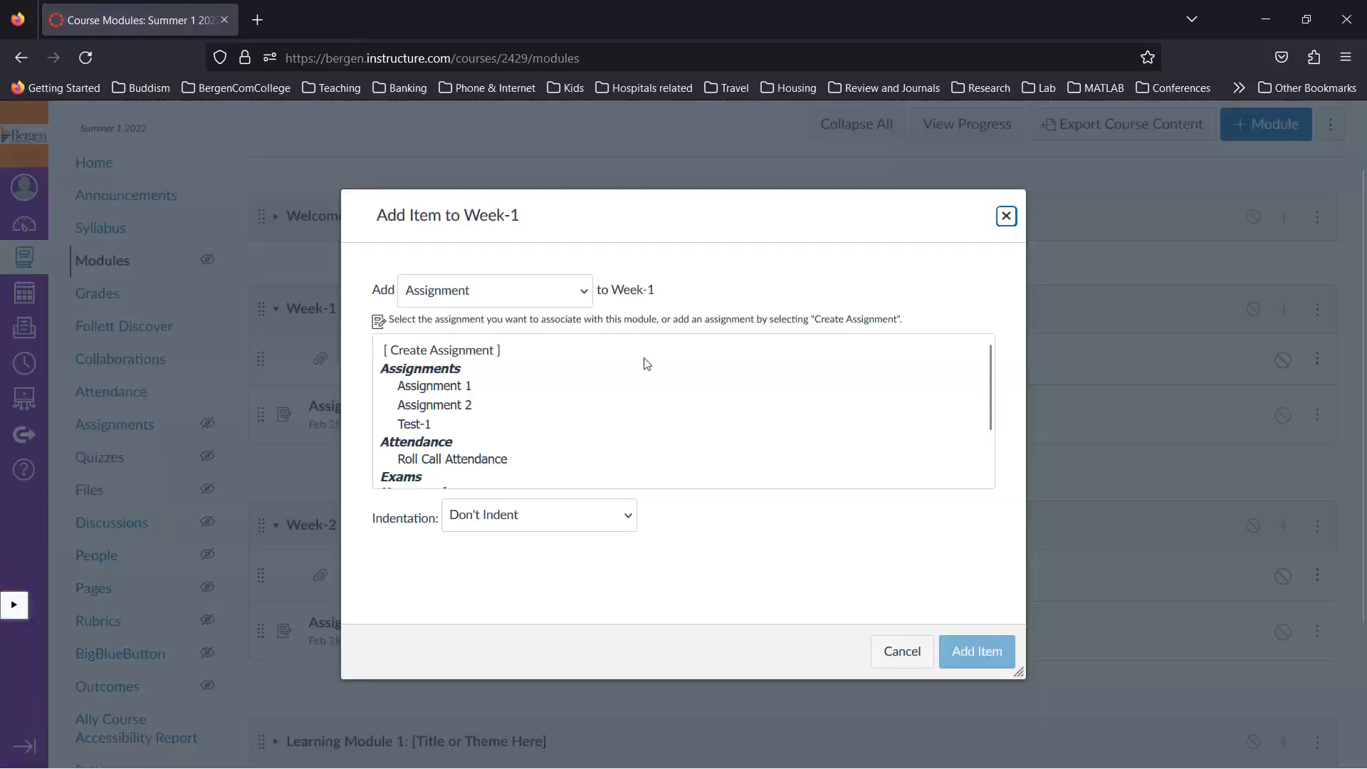
scroll(442, 376, down, 2)
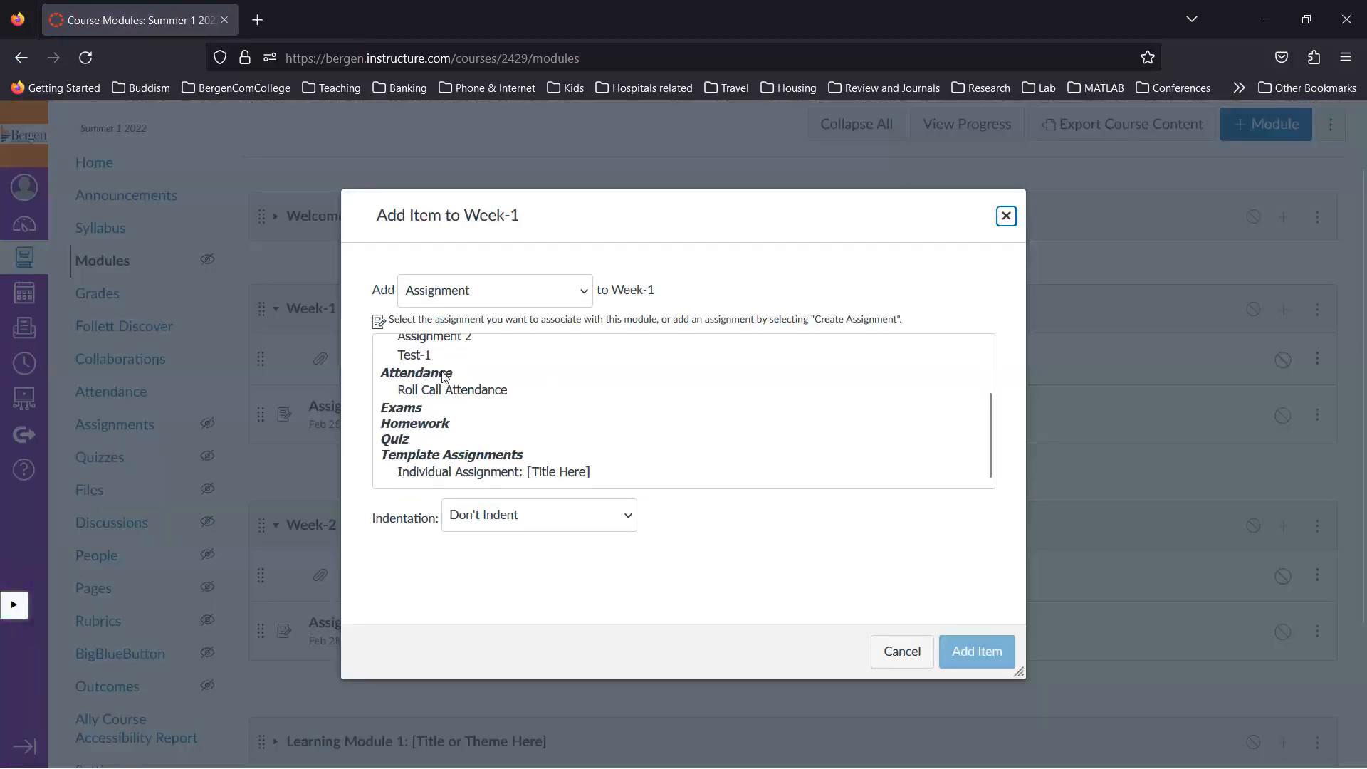
click(410, 453)
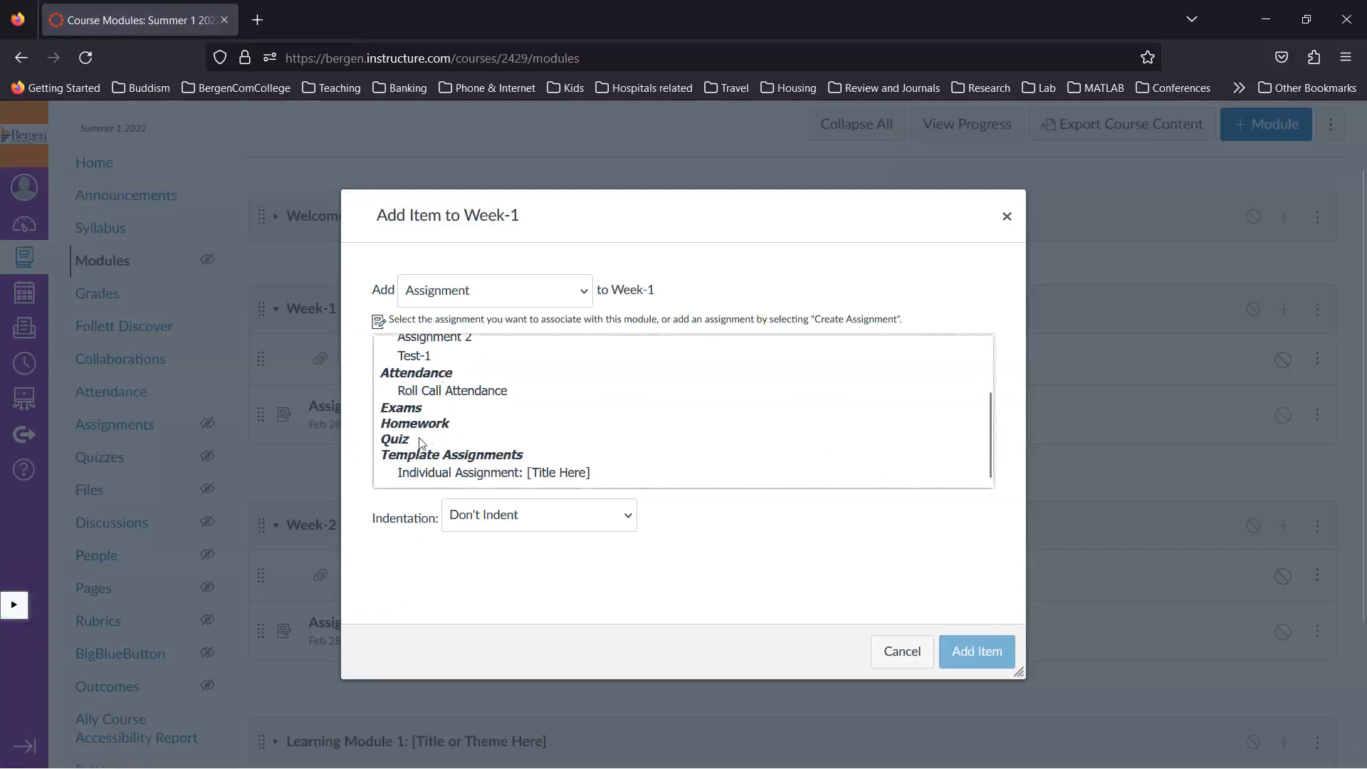
scroll(399, 442, up, 3)
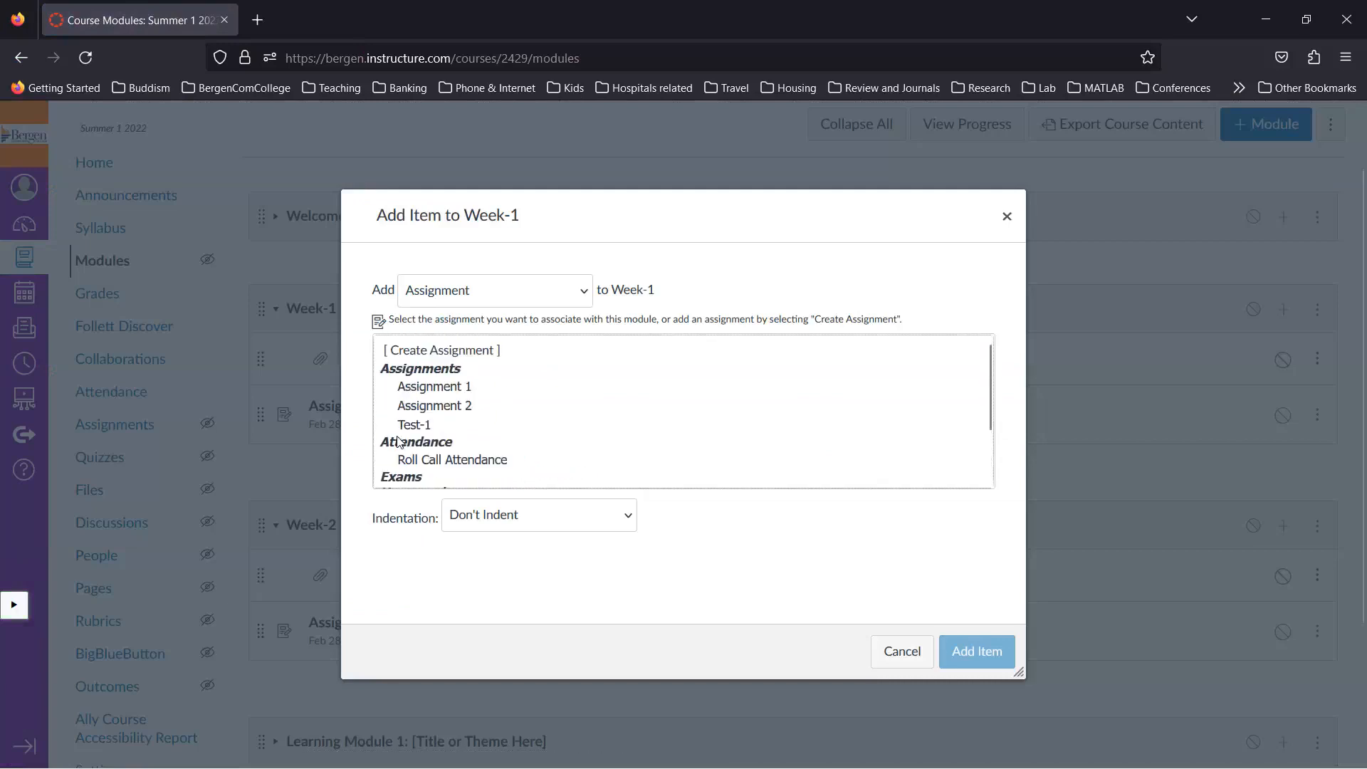
Step: Create a new assignment named Homework 1 as an item in the Week-1 module
click(440, 351)
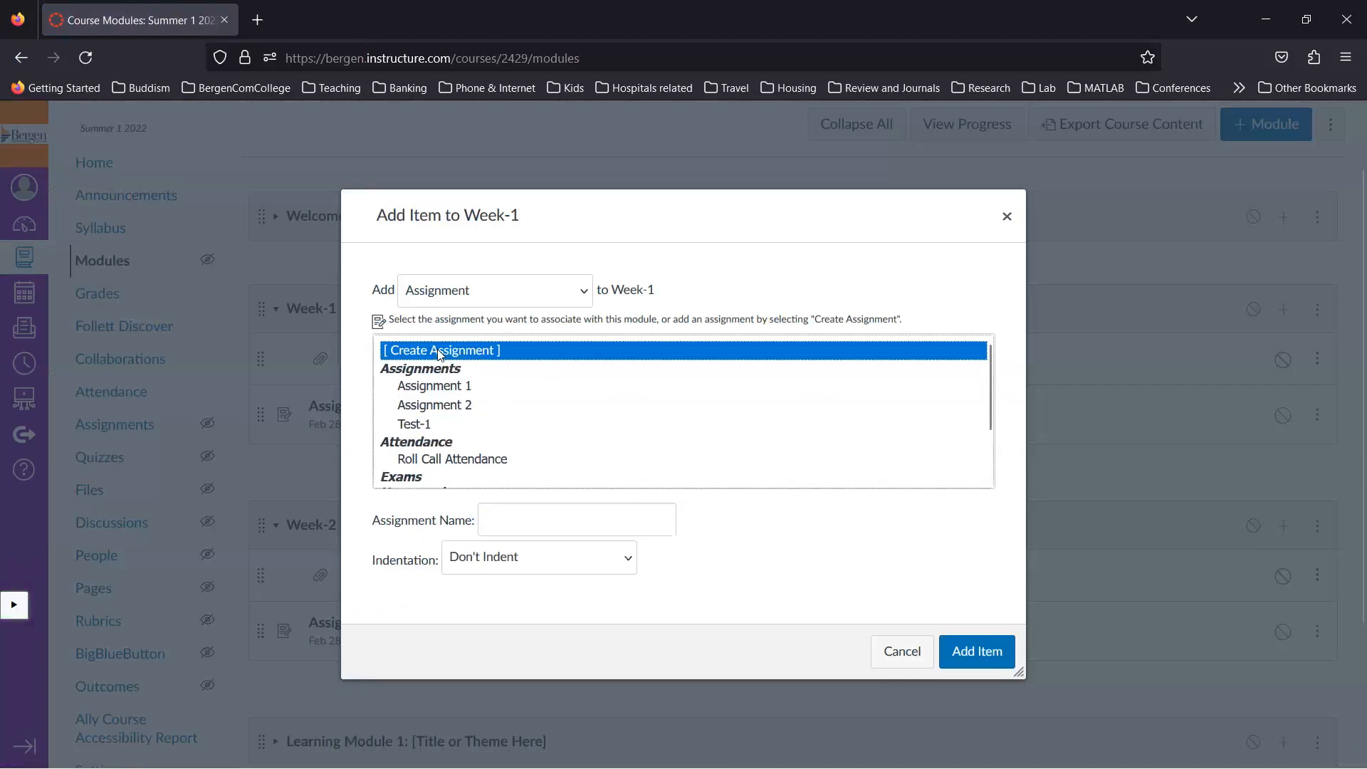
click(514, 518)
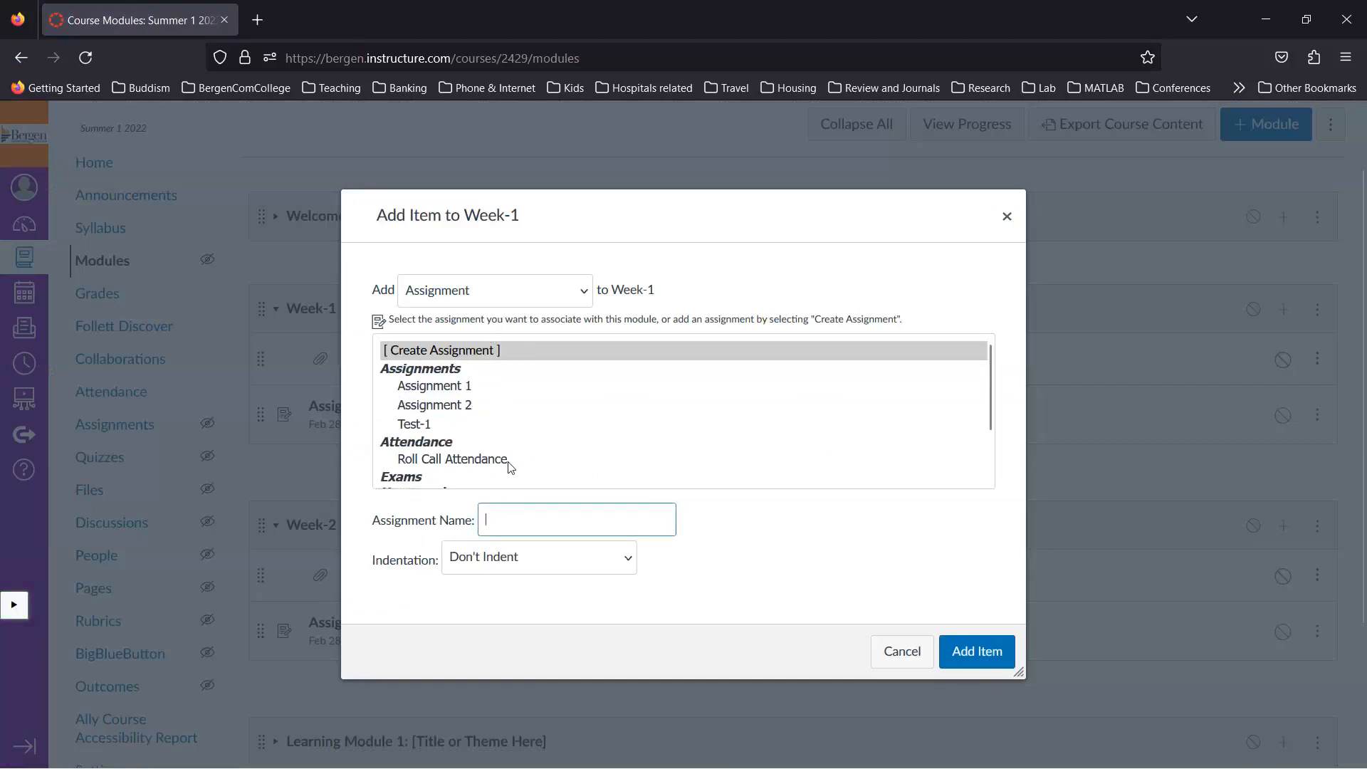
text(Homw)
key(BackSpace)
text(ework)
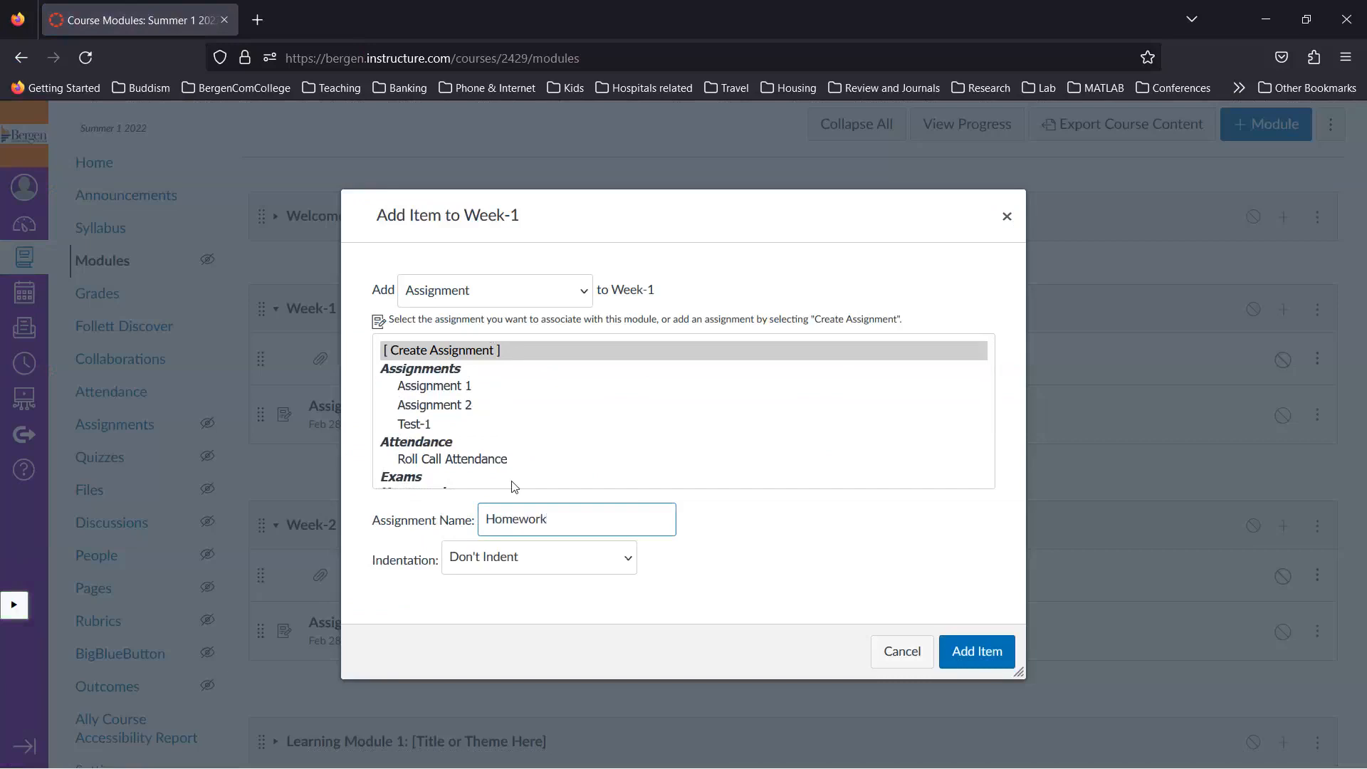
text( 1)
click(972, 649)
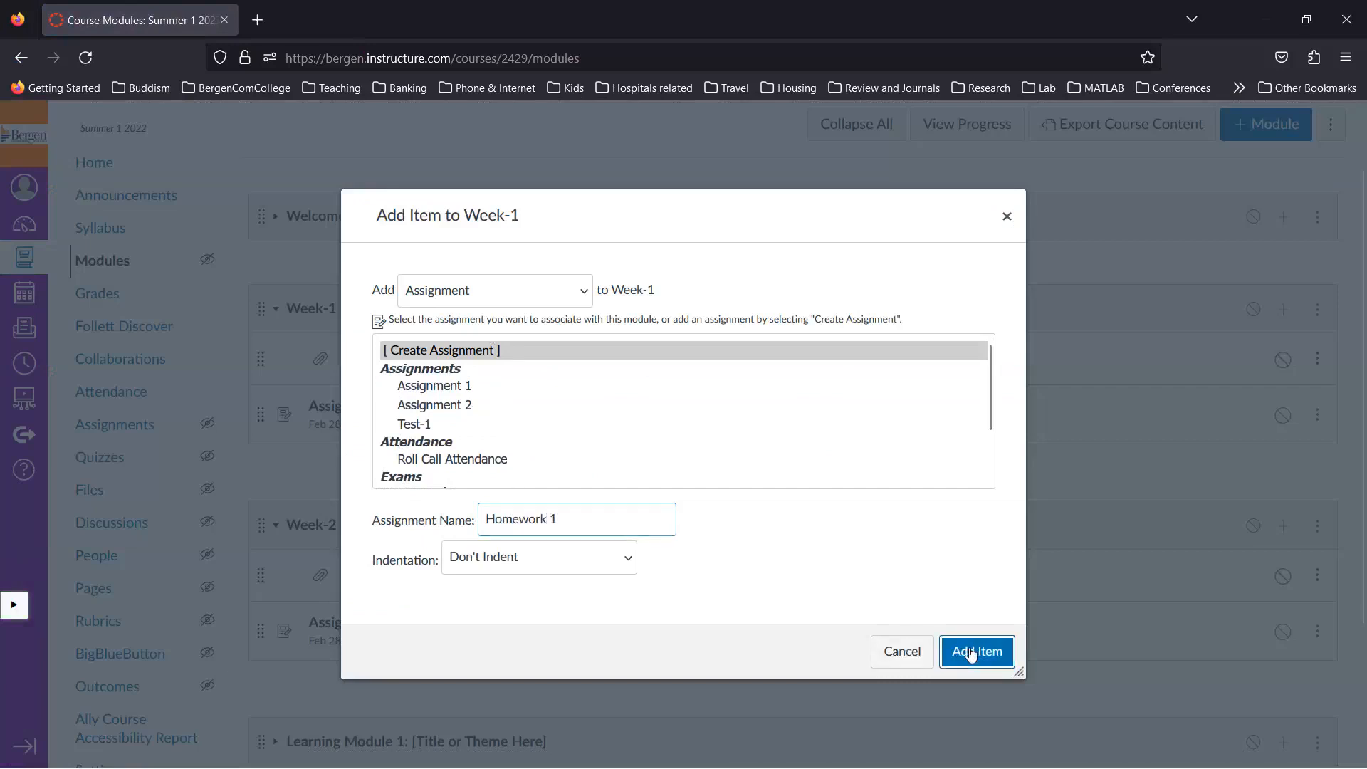
Step: Open the Homework 1 assignment from the Week-1 module for editing and look over its settings
scroll(762, 488, down, 2)
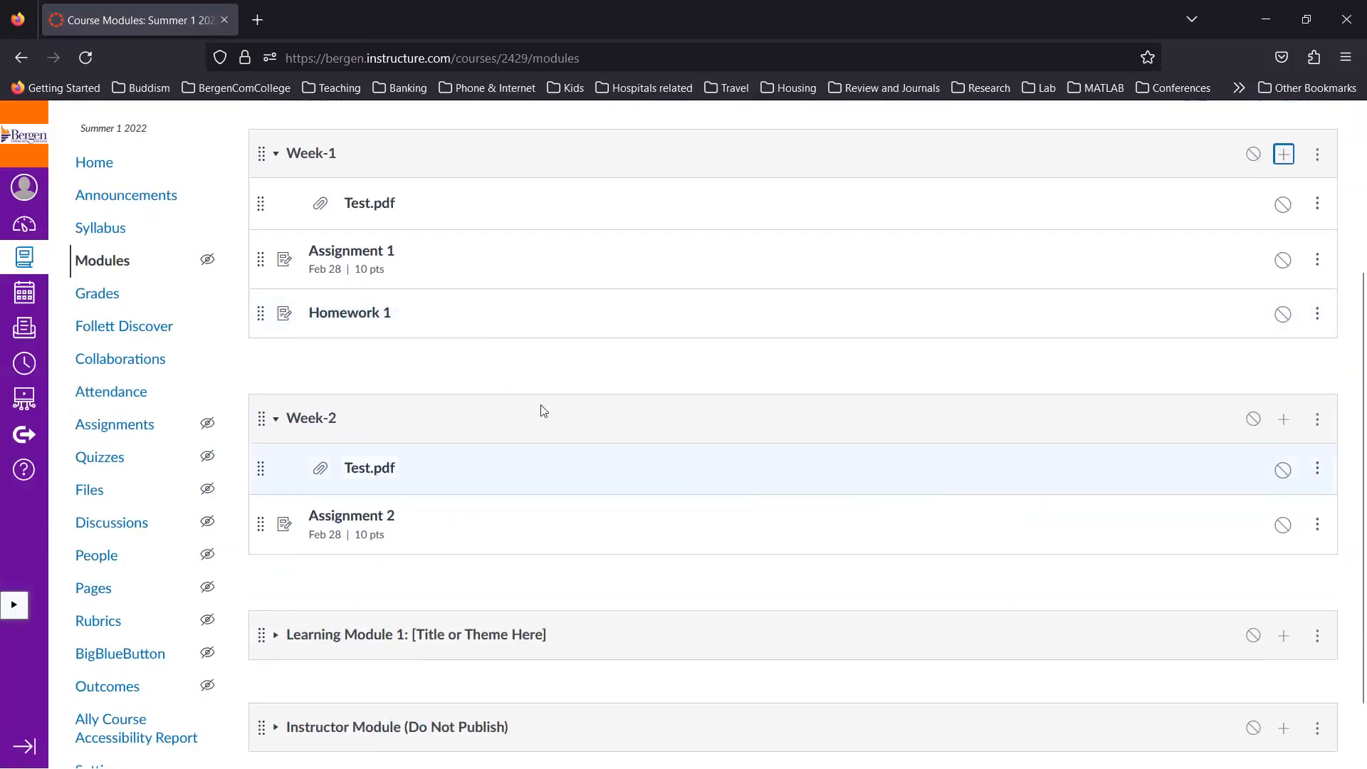
scroll(543, 411, up, 2)
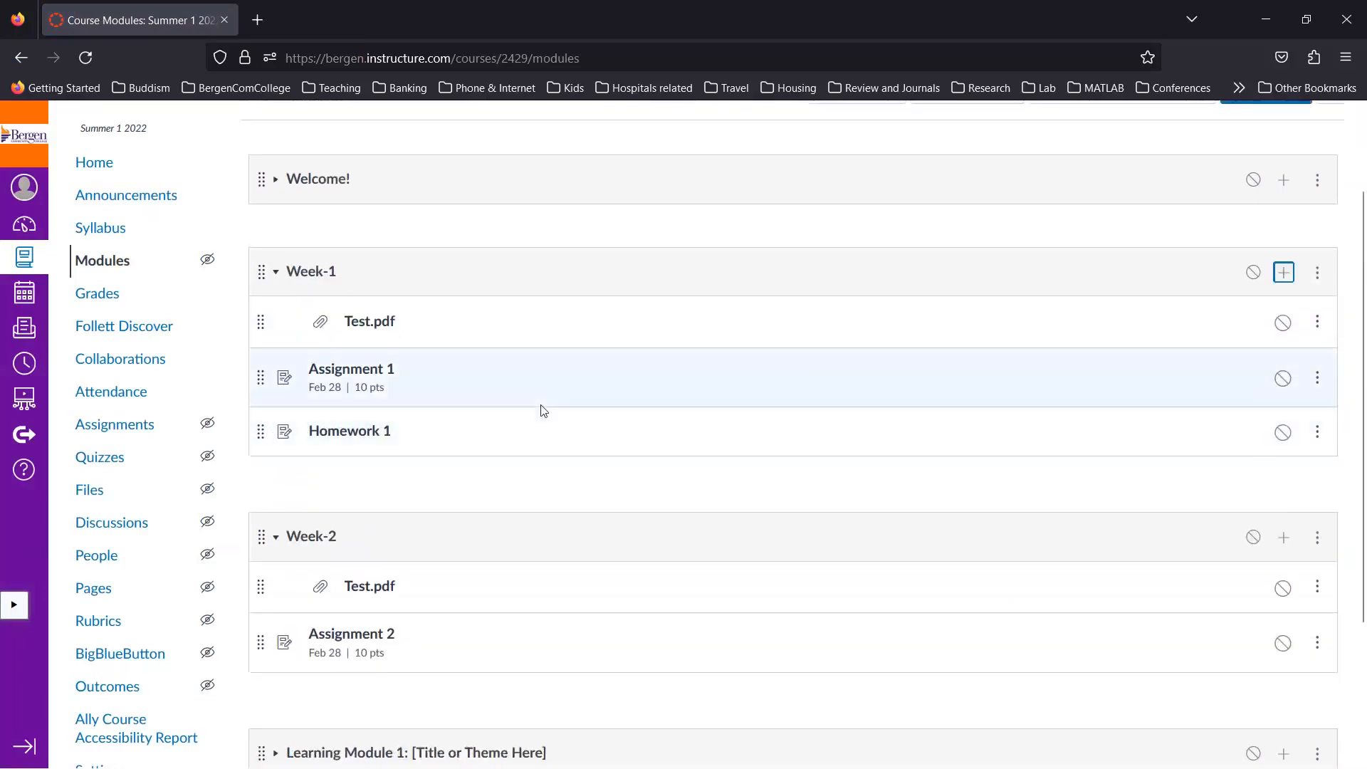
click(361, 438)
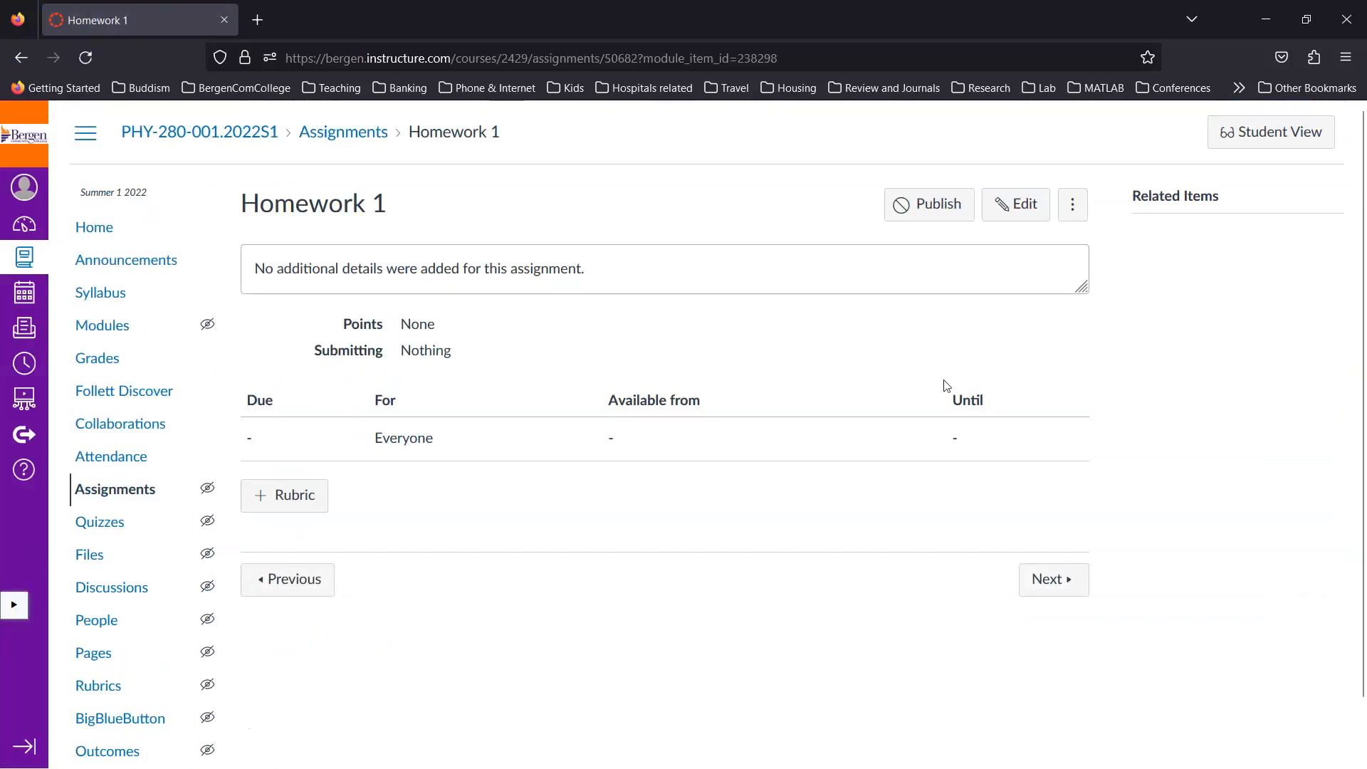
click(1023, 208)
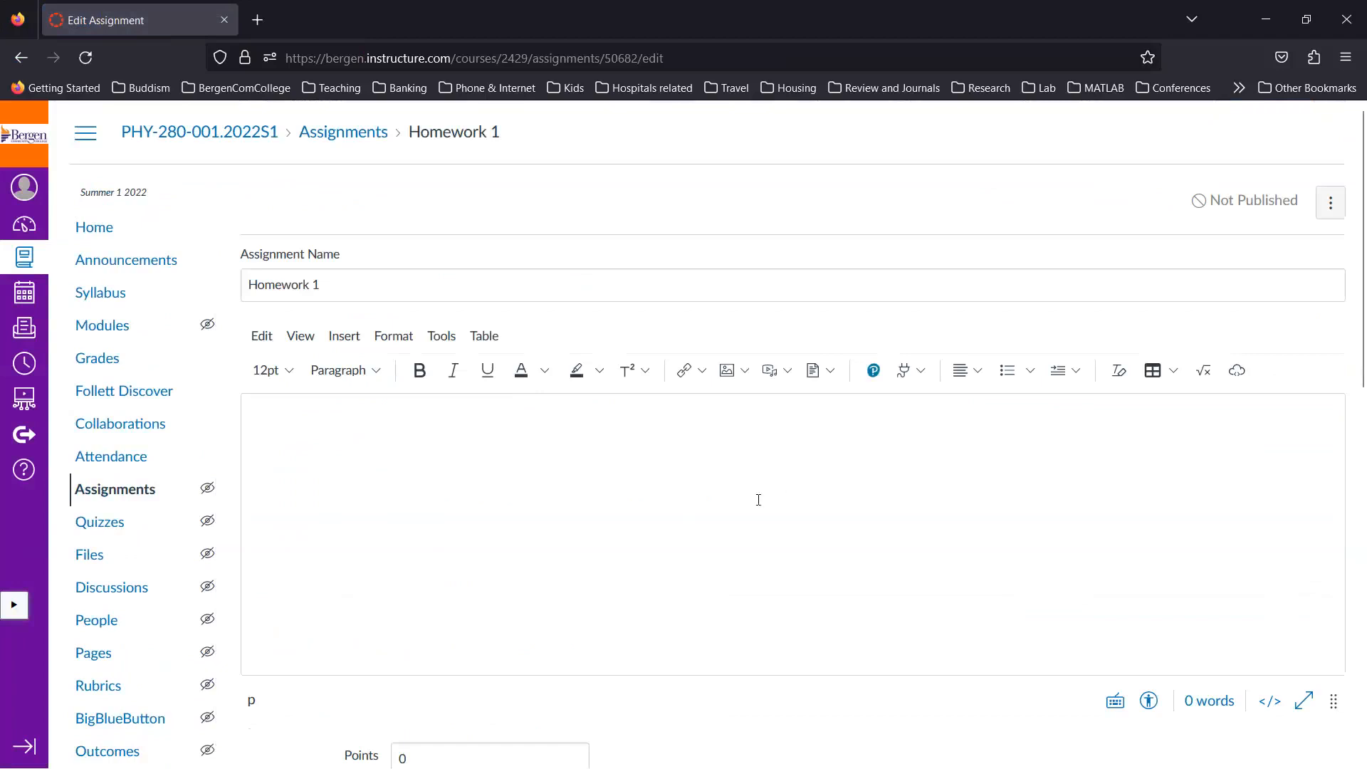
scroll(758, 499, down, 10)
scroll(761, 505, up, 2)
scroll(760, 506, down, 2)
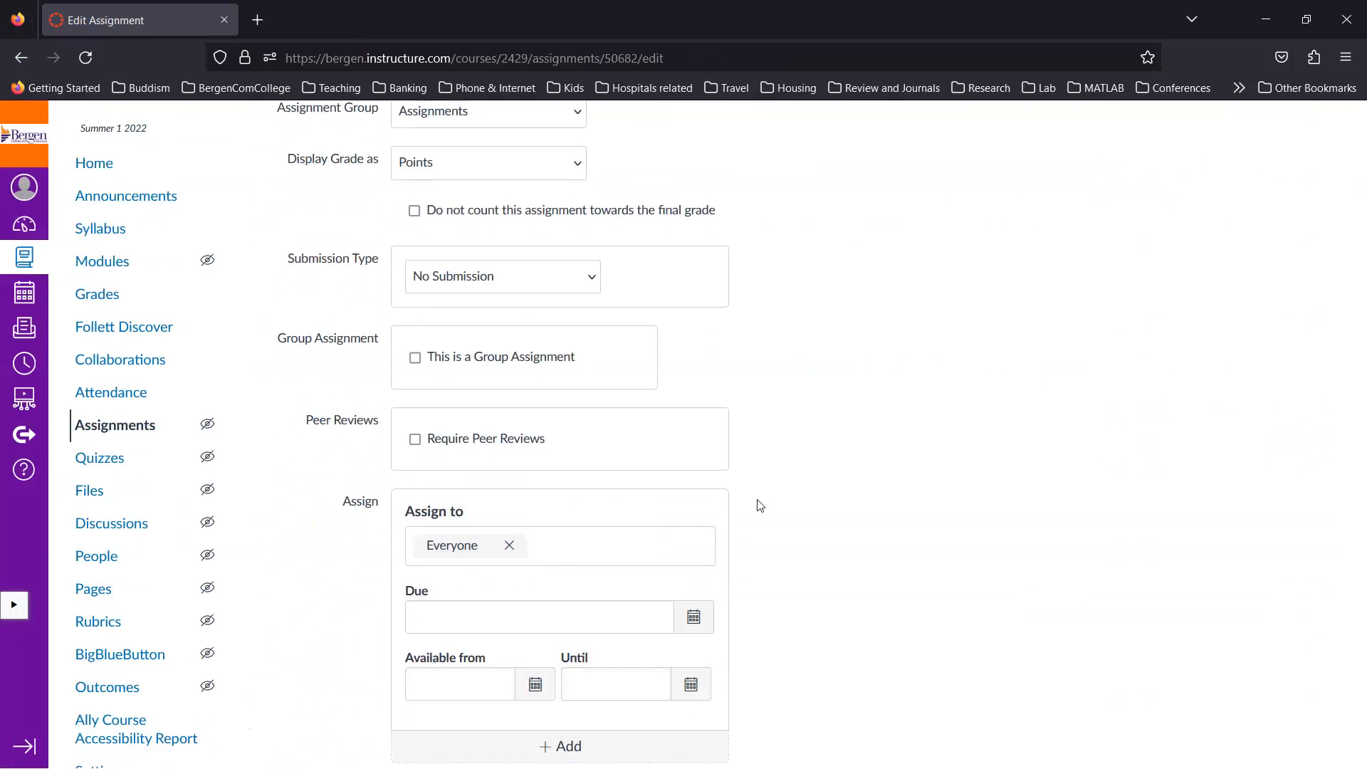
scroll(761, 506, up, 10)
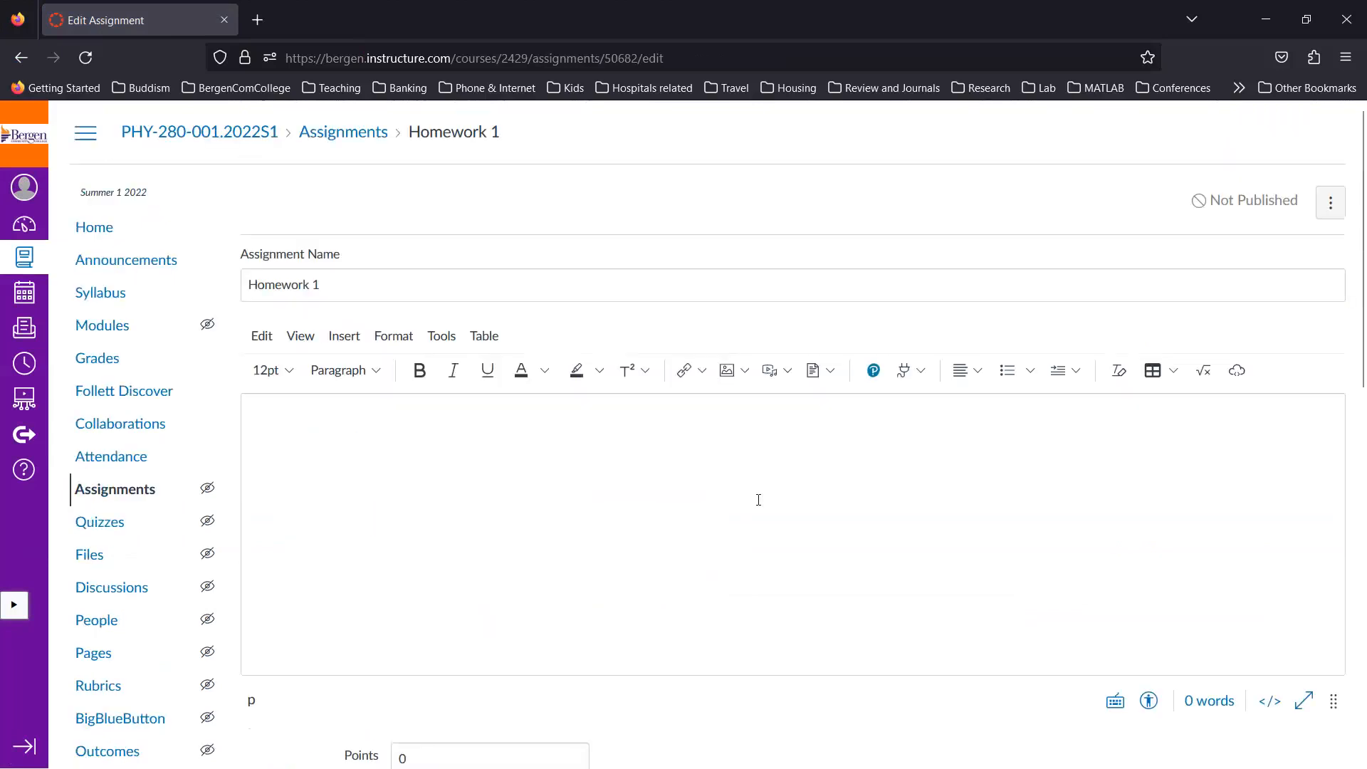
scroll(758, 500, down, 1)
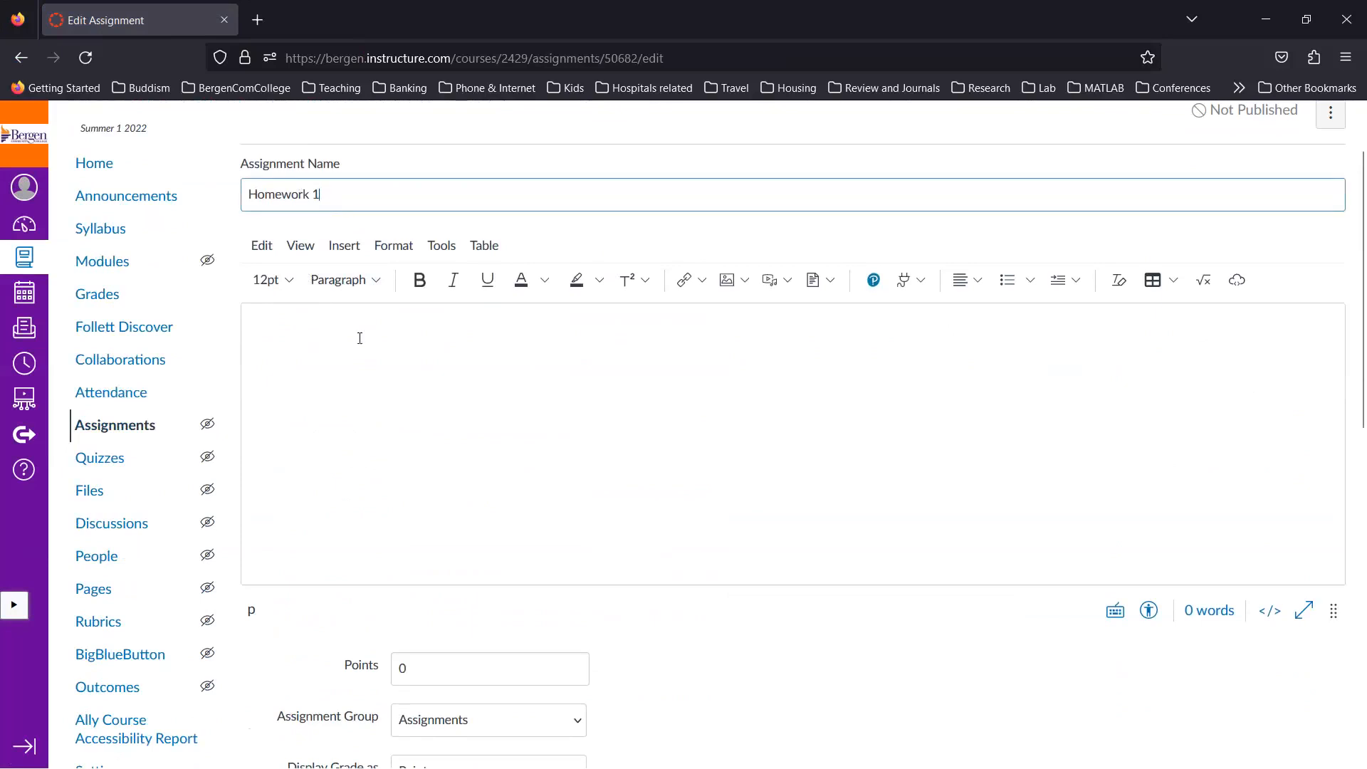
scroll(360, 339, down, 1)
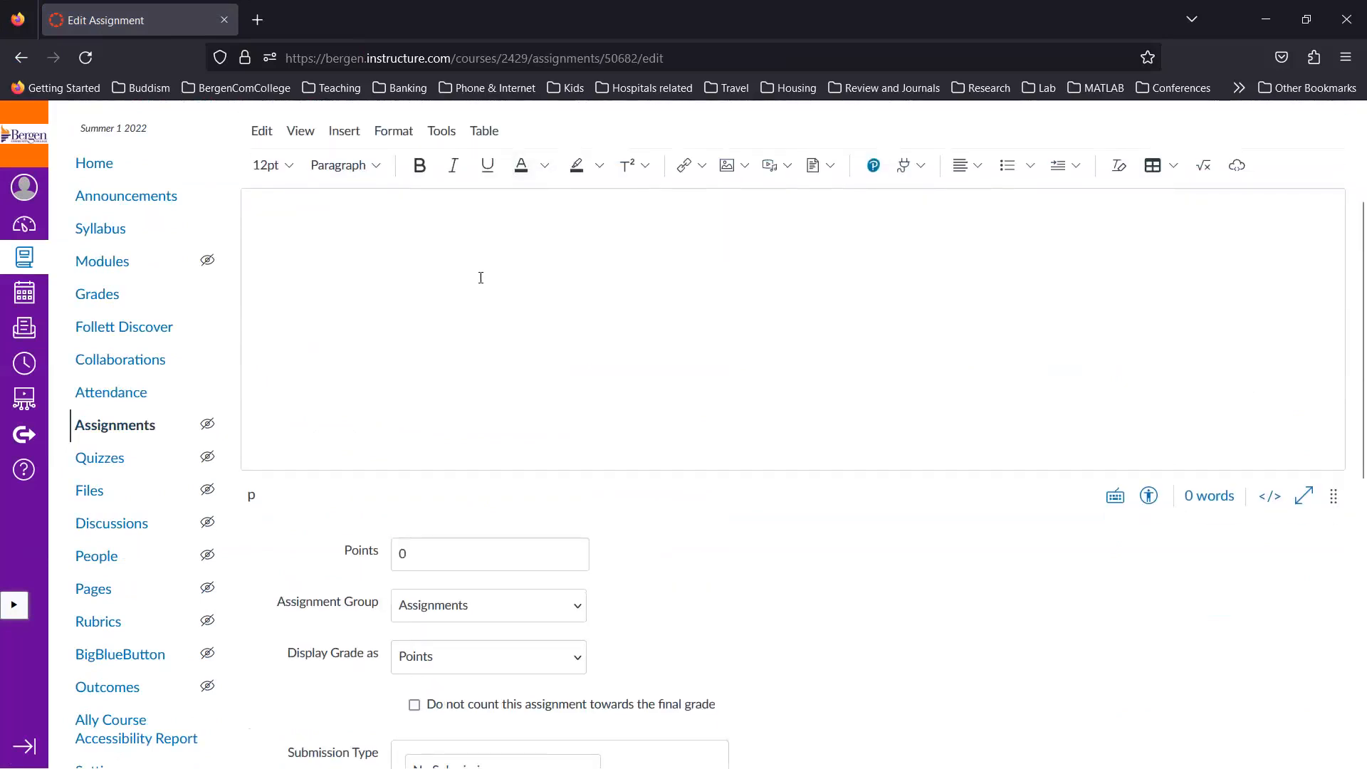
Step: Set Homework 1 to 10 points and place it in the Homework assignment group
scroll(456, 279, down, 3)
click(438, 249)
key(BackSpace)
text(10)
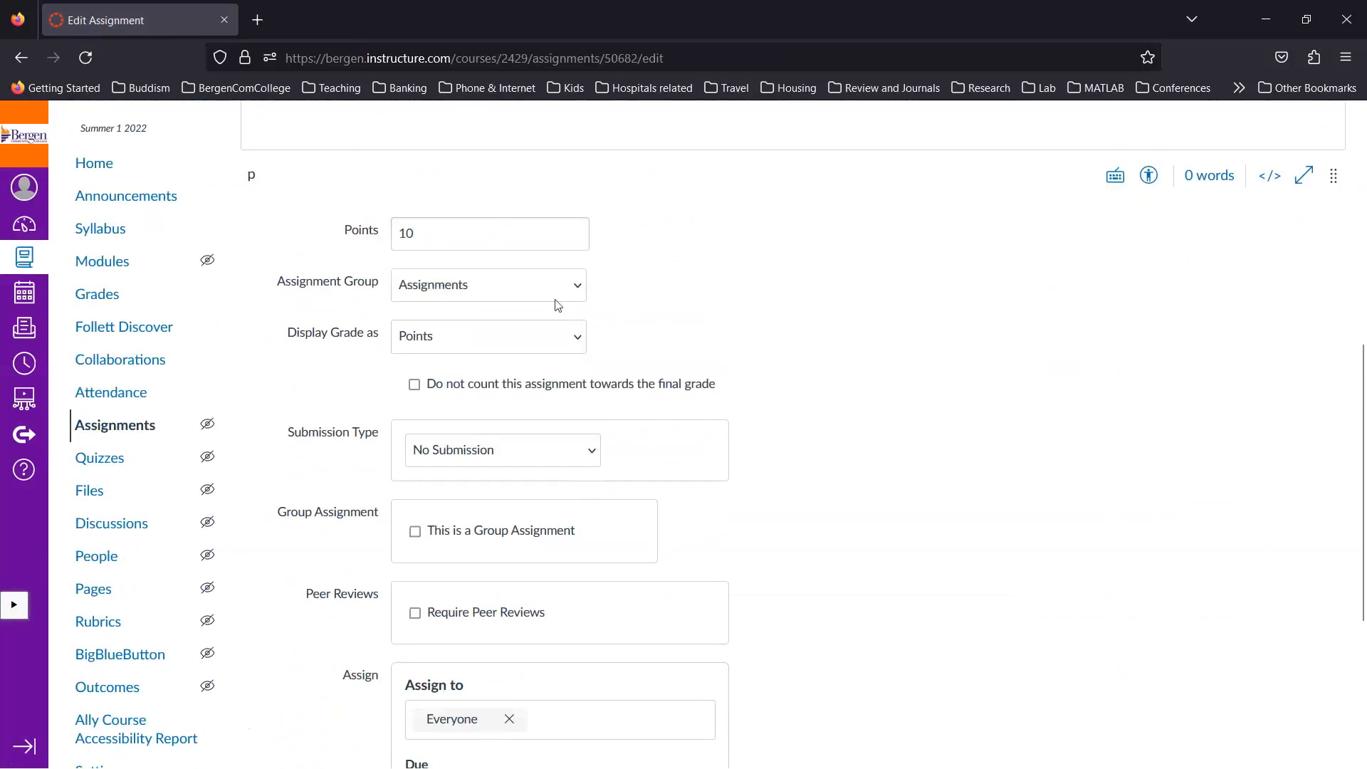
click(548, 284)
click(769, 267)
click(545, 294)
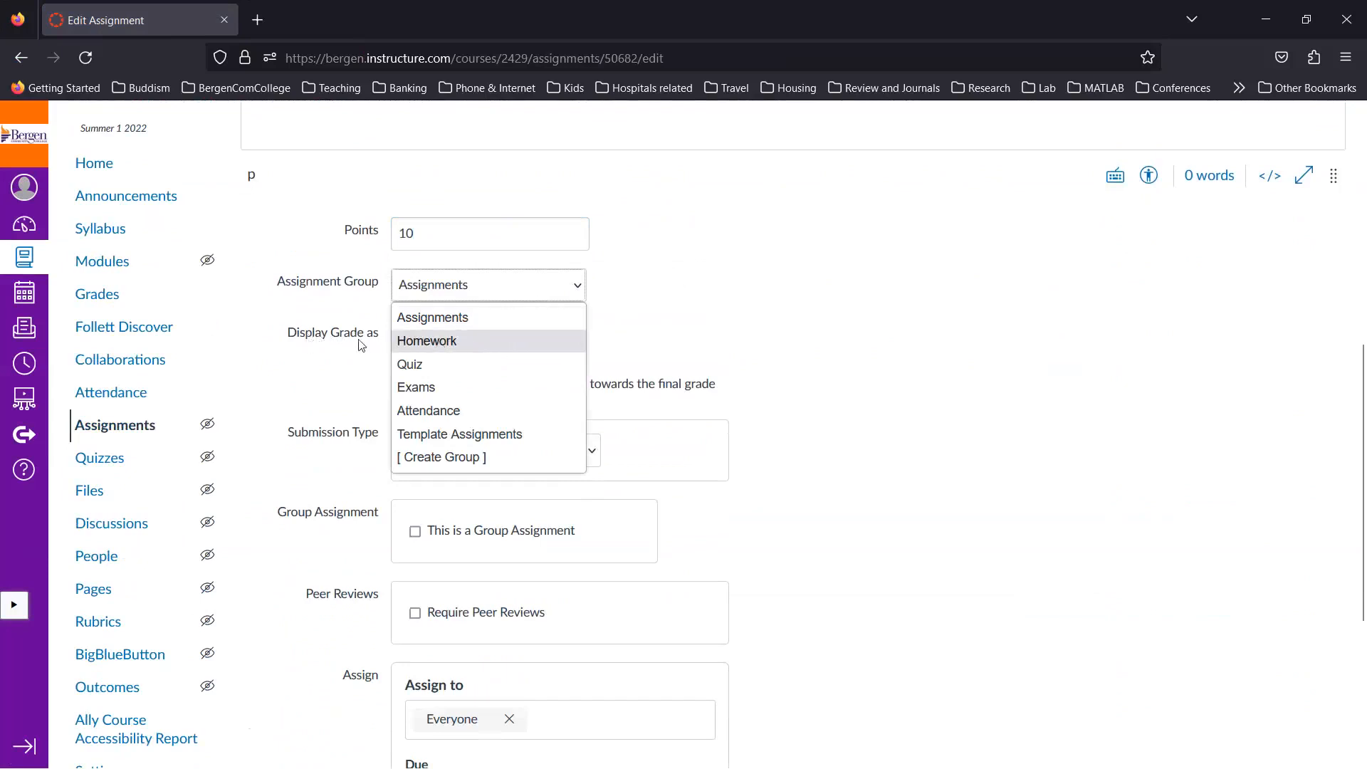
click(426, 341)
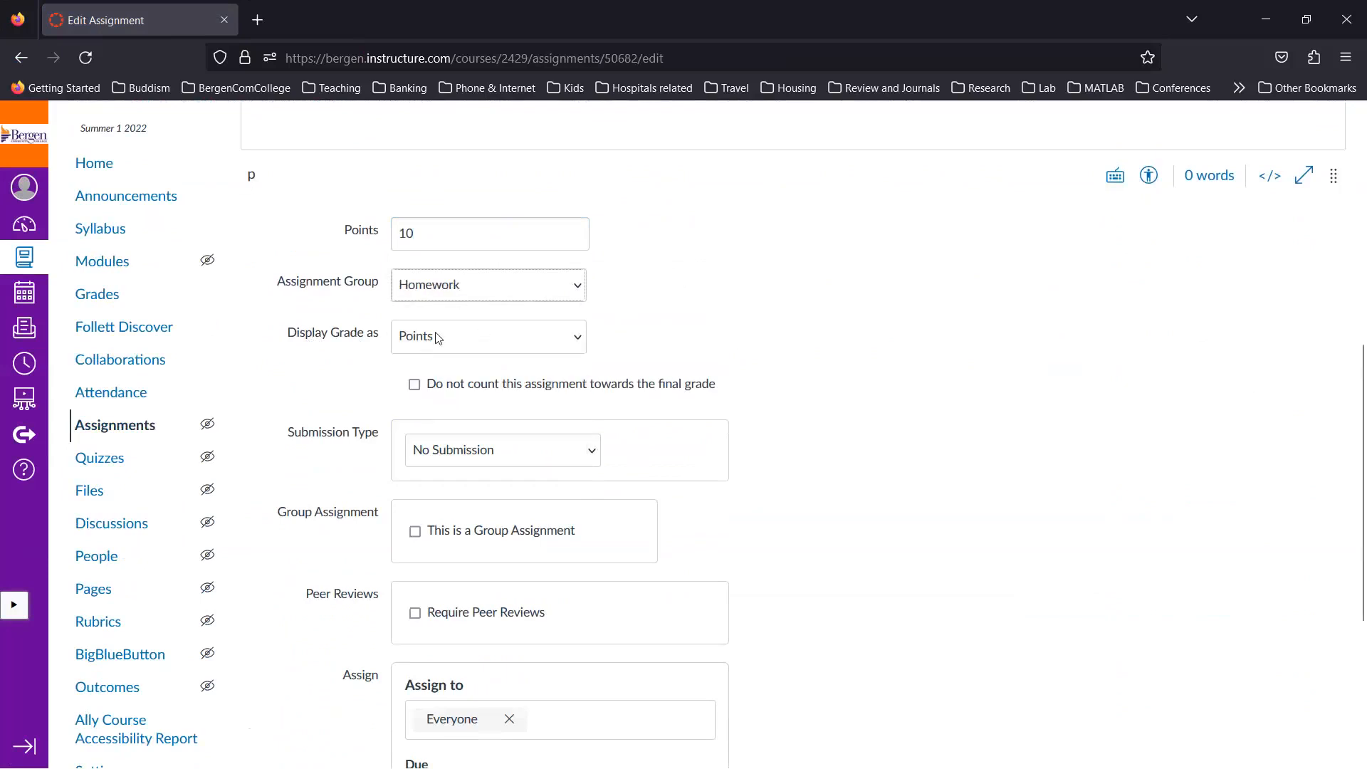
Step: Set the submission type of Homework 1 to Online and allow File Uploads
scroll(510, 347, down, 2)
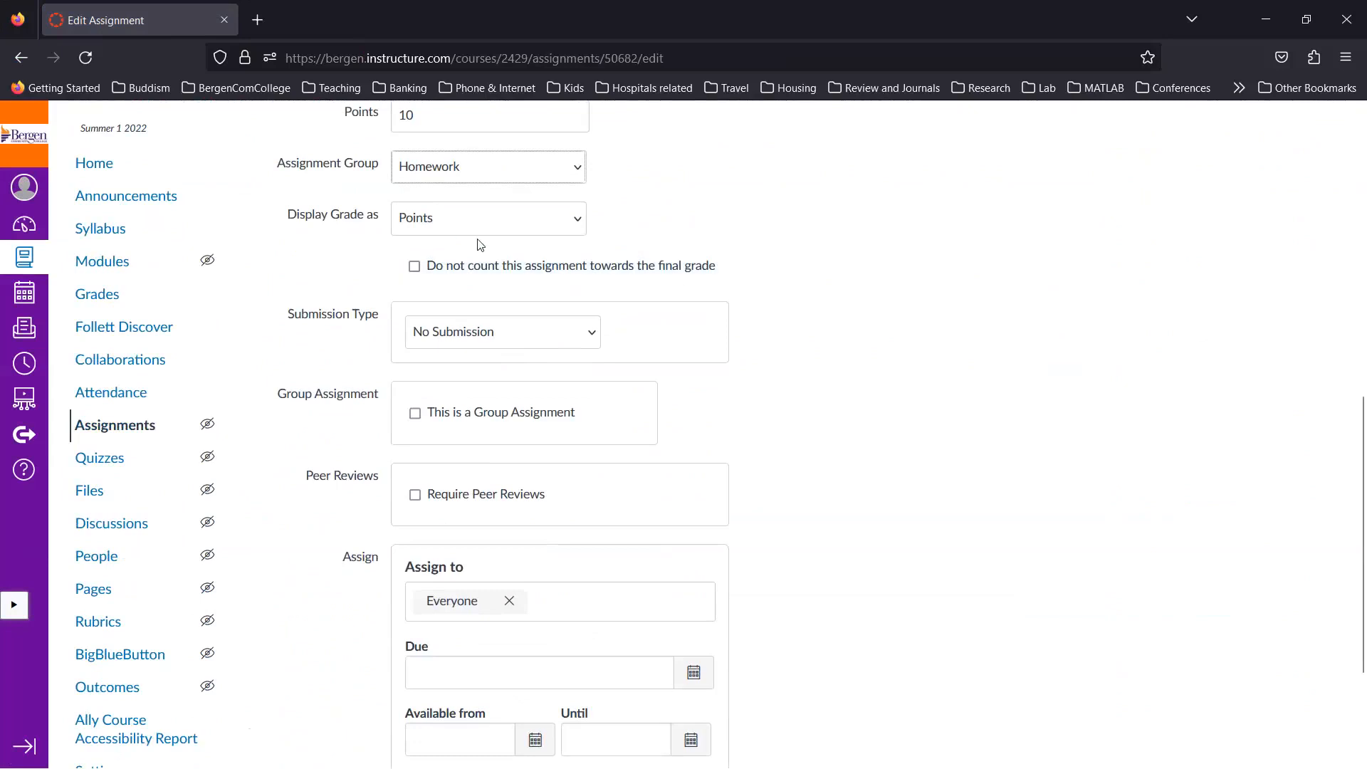
click(477, 283)
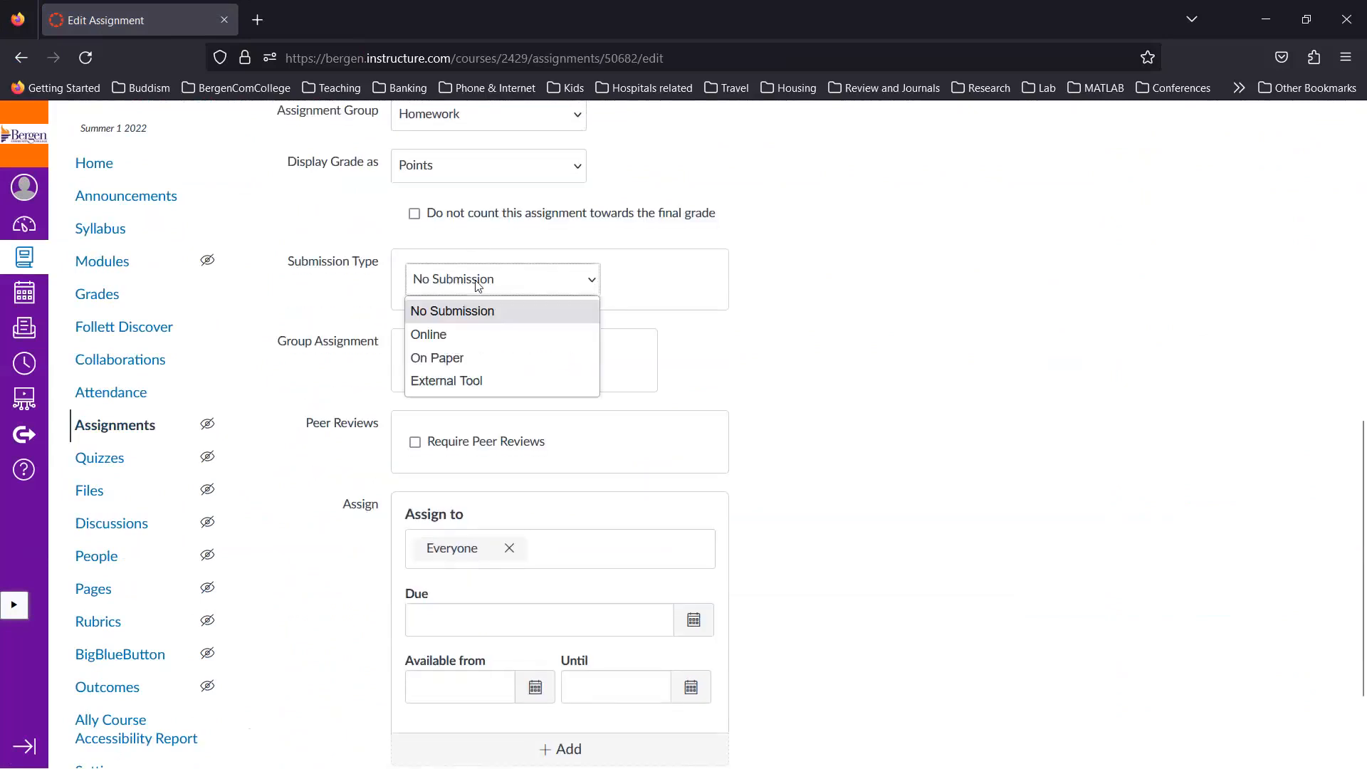
click(443, 343)
scroll(577, 400, down, 1)
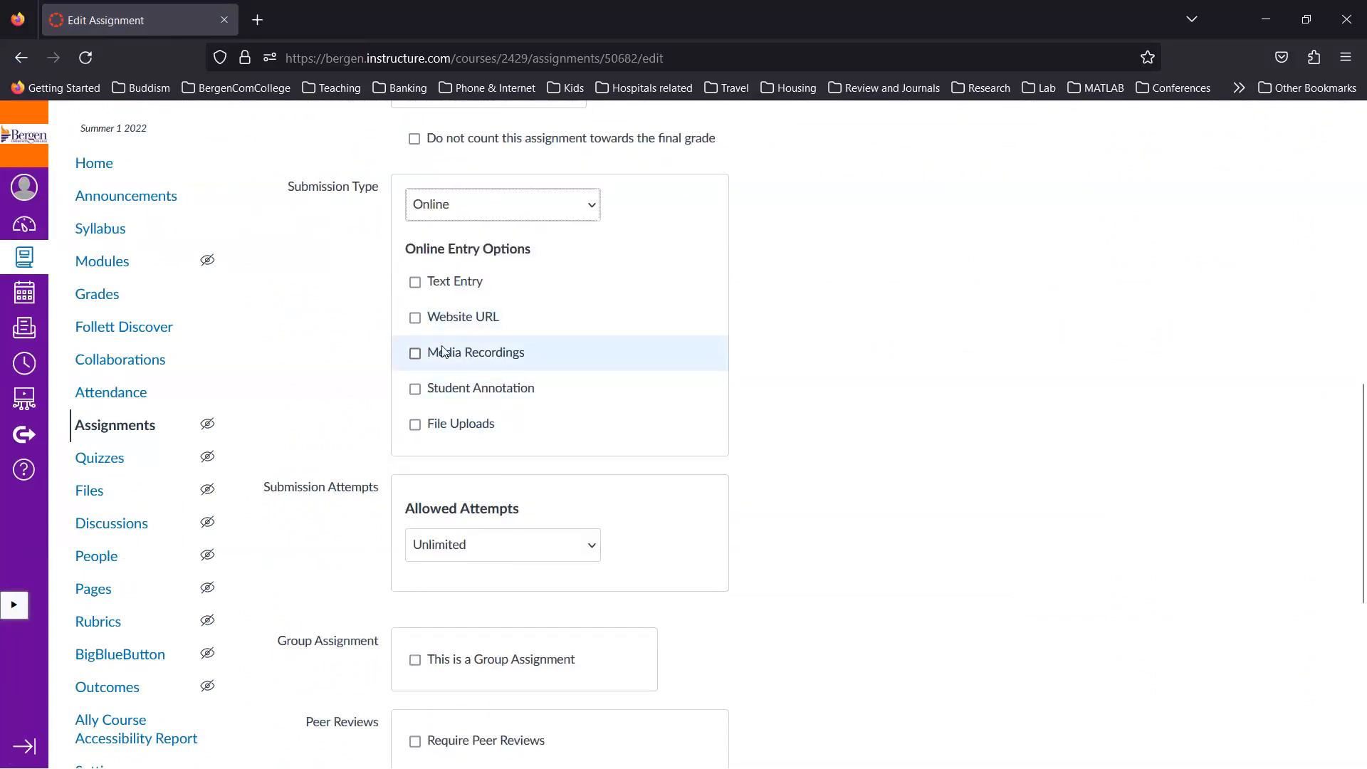
click(417, 431)
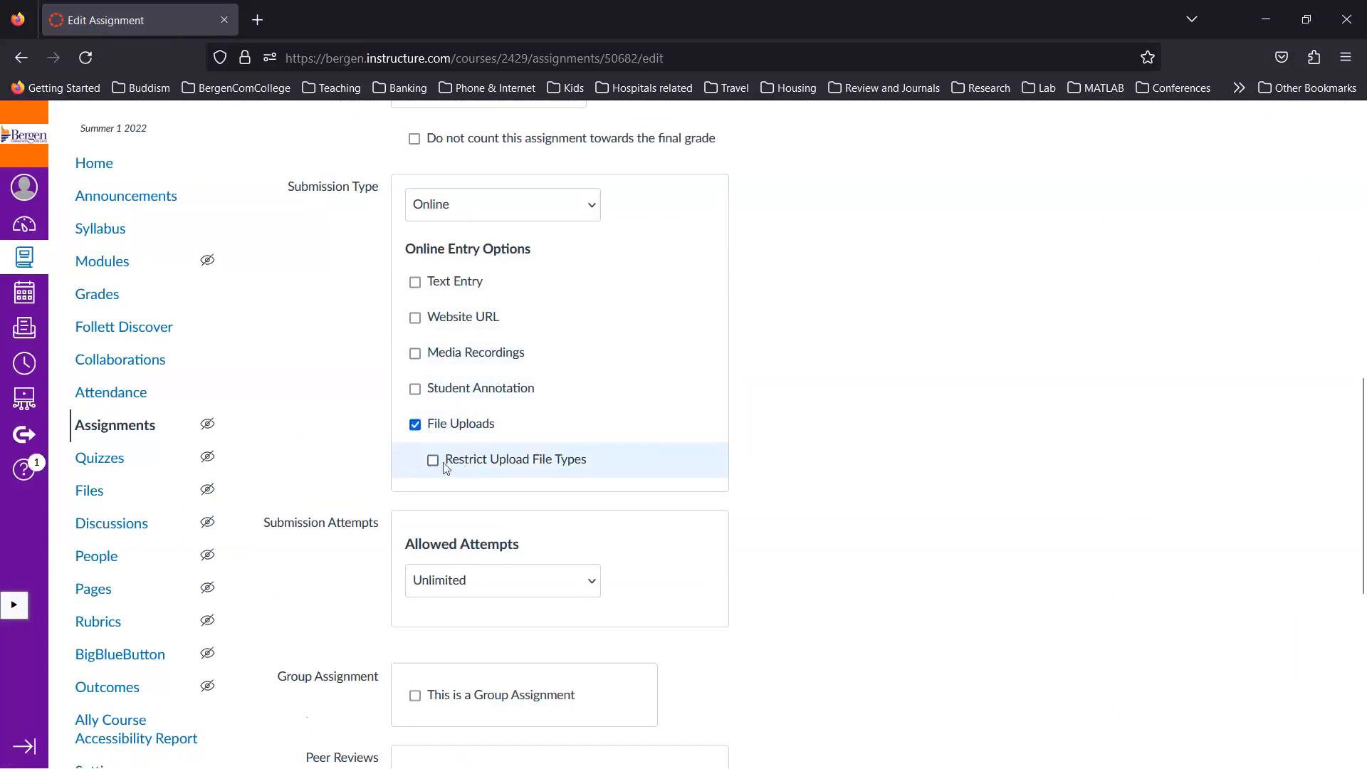
Step: Try restricting the upload file types to pdf, and remove the restriction again
click(433, 459)
click(471, 496)
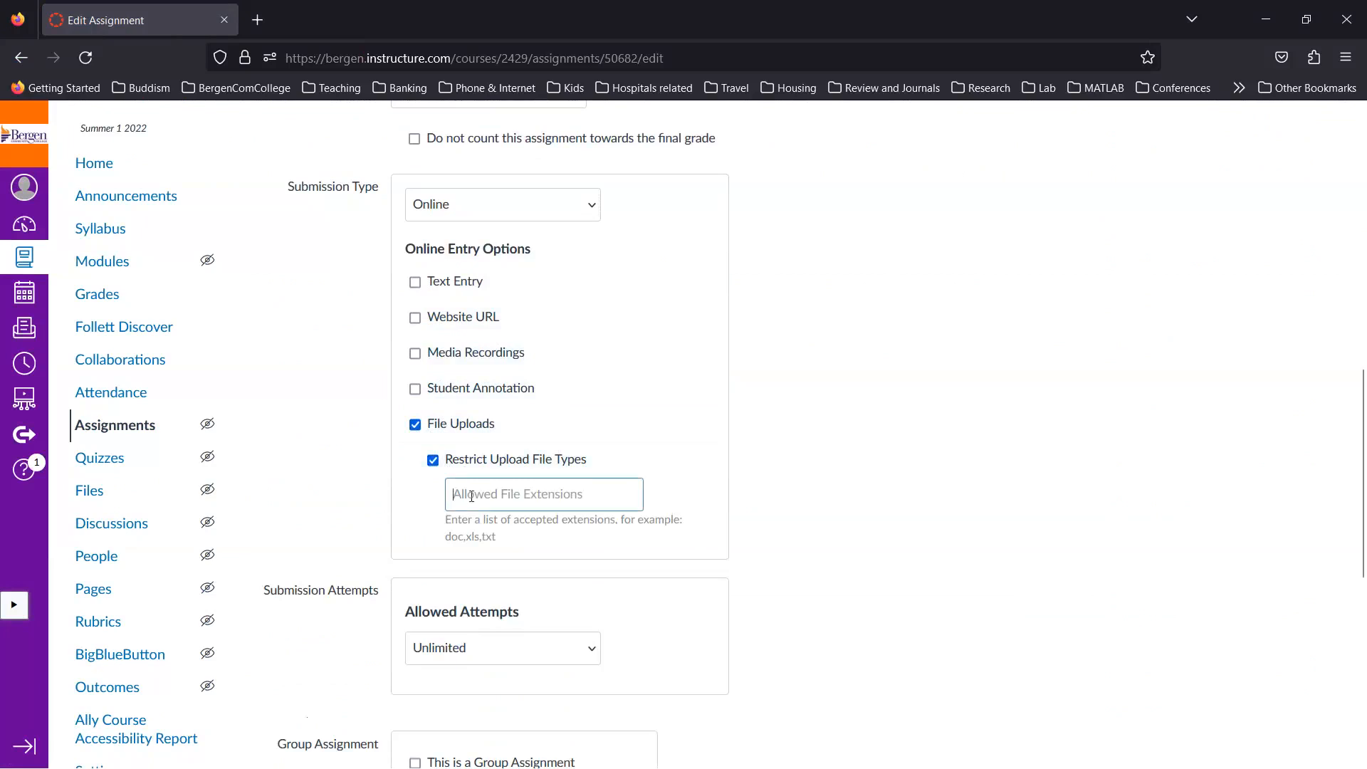
text(pdf)
scroll(769, 543, down, 3)
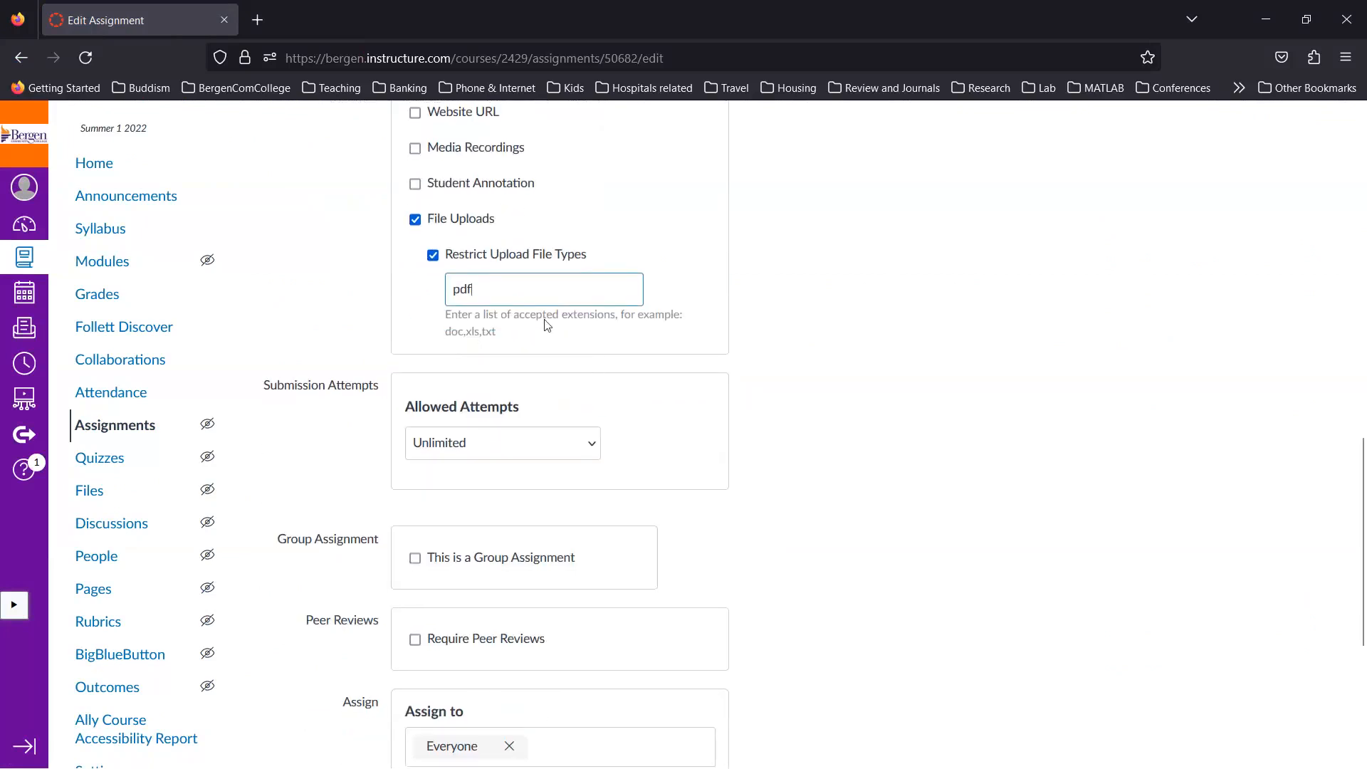
click(433, 255)
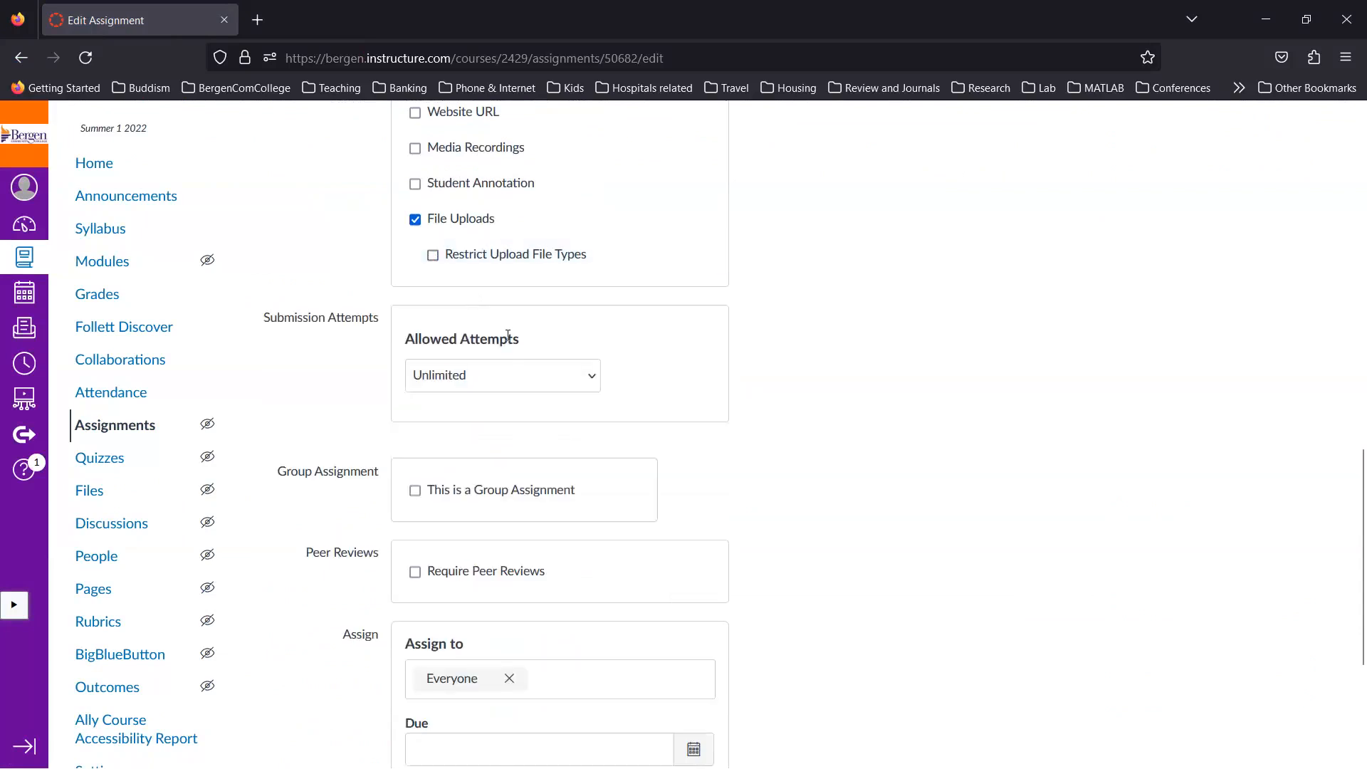
Step: Limit the allowed submission attempts for Homework 1 to 2
scroll(669, 491, down, 1)
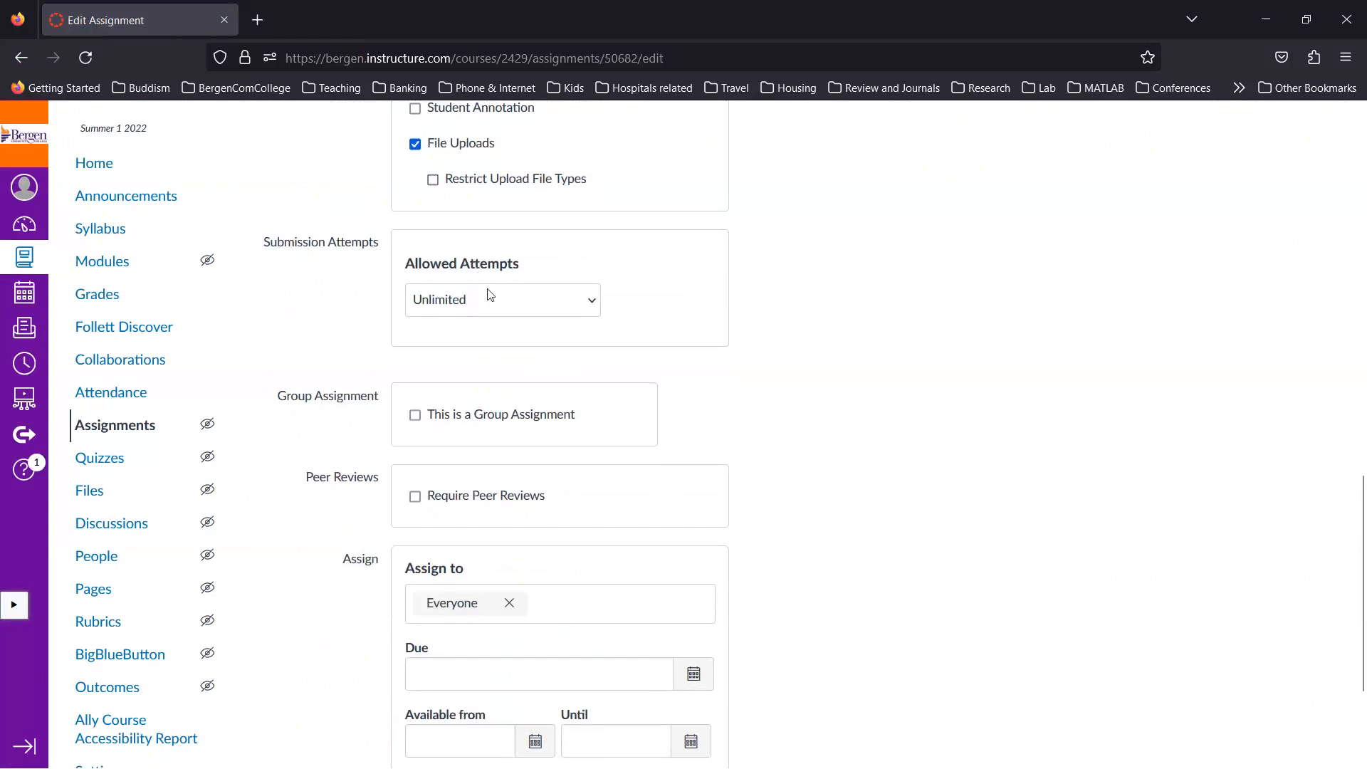
click(541, 305)
click(476, 356)
click(568, 370)
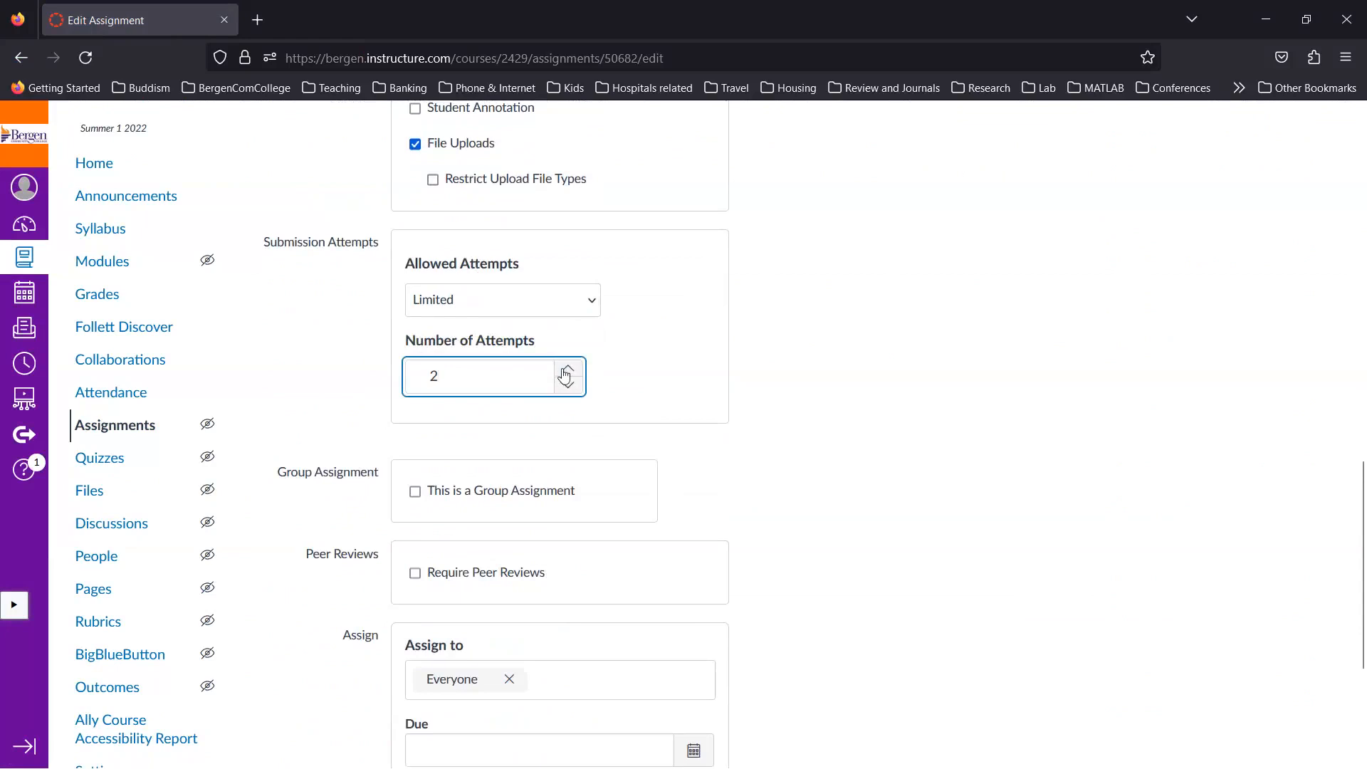
click(863, 482)
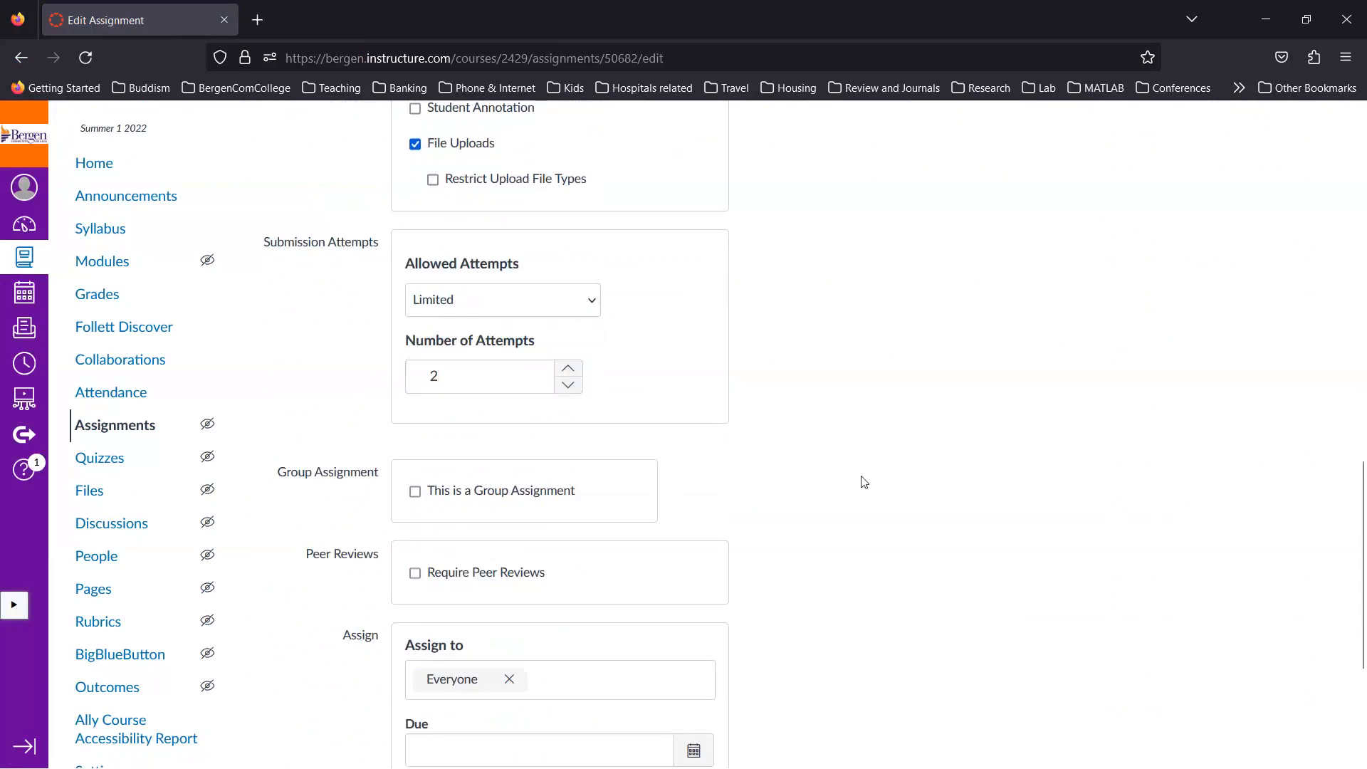
Step: Set the due date of Homework 1 to Feb 25, 2023 and its availability start to Feb 15, 2023
scroll(861, 479, down, 4)
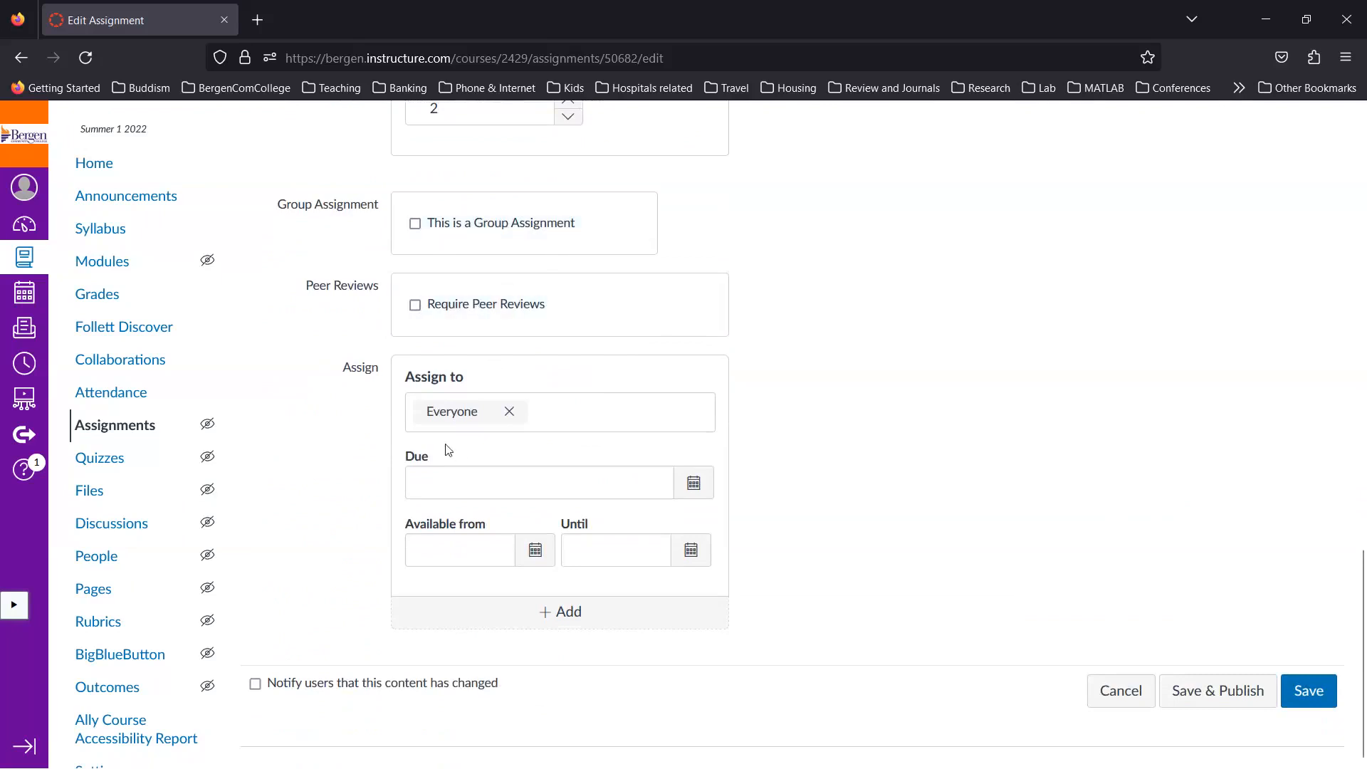
click(692, 486)
click(602, 646)
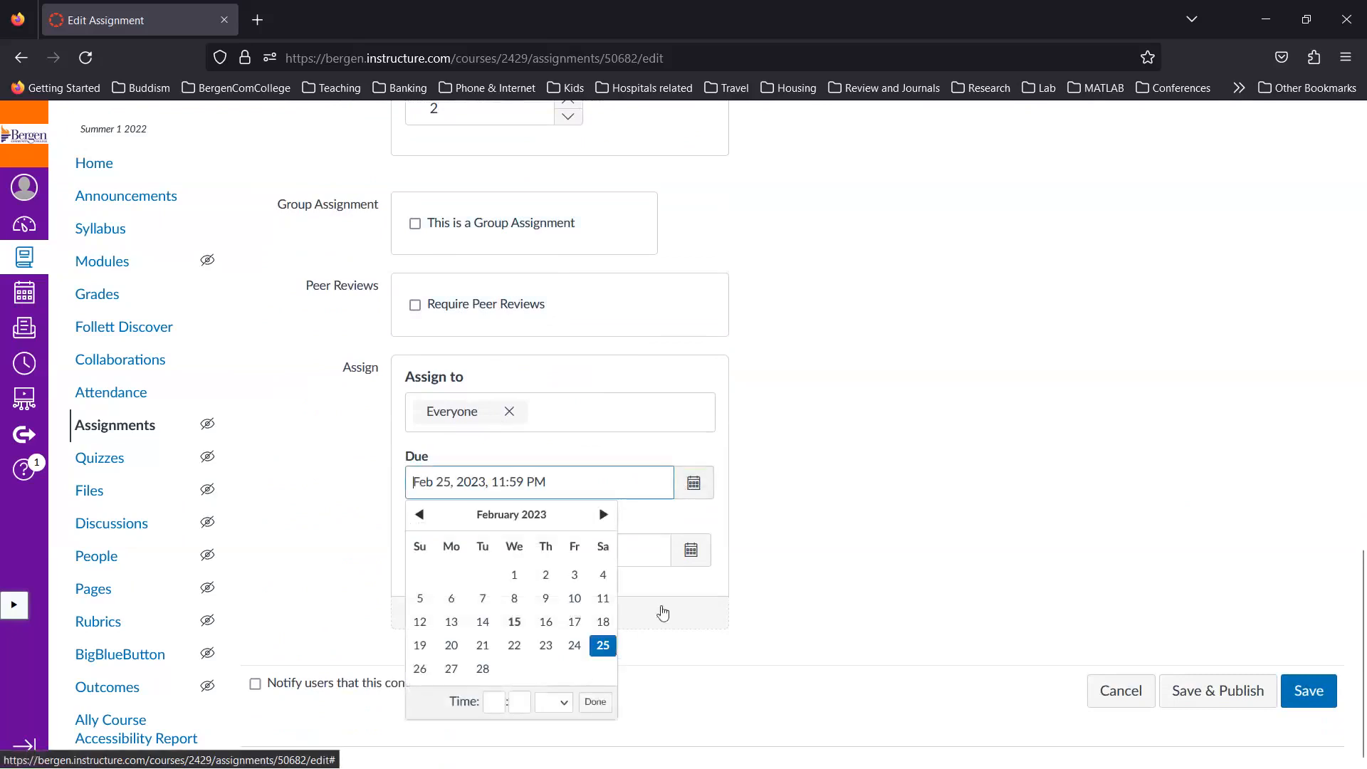
click(535, 550)
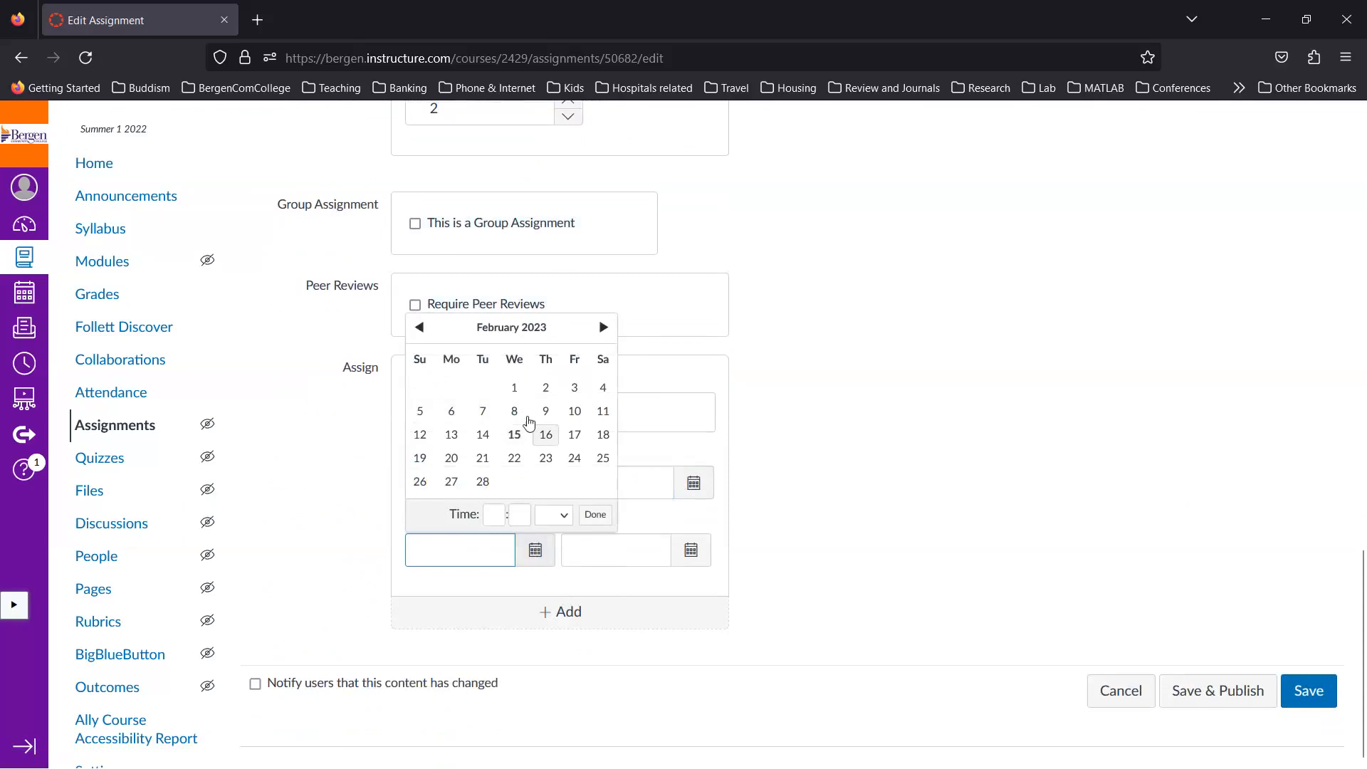
click(515, 437)
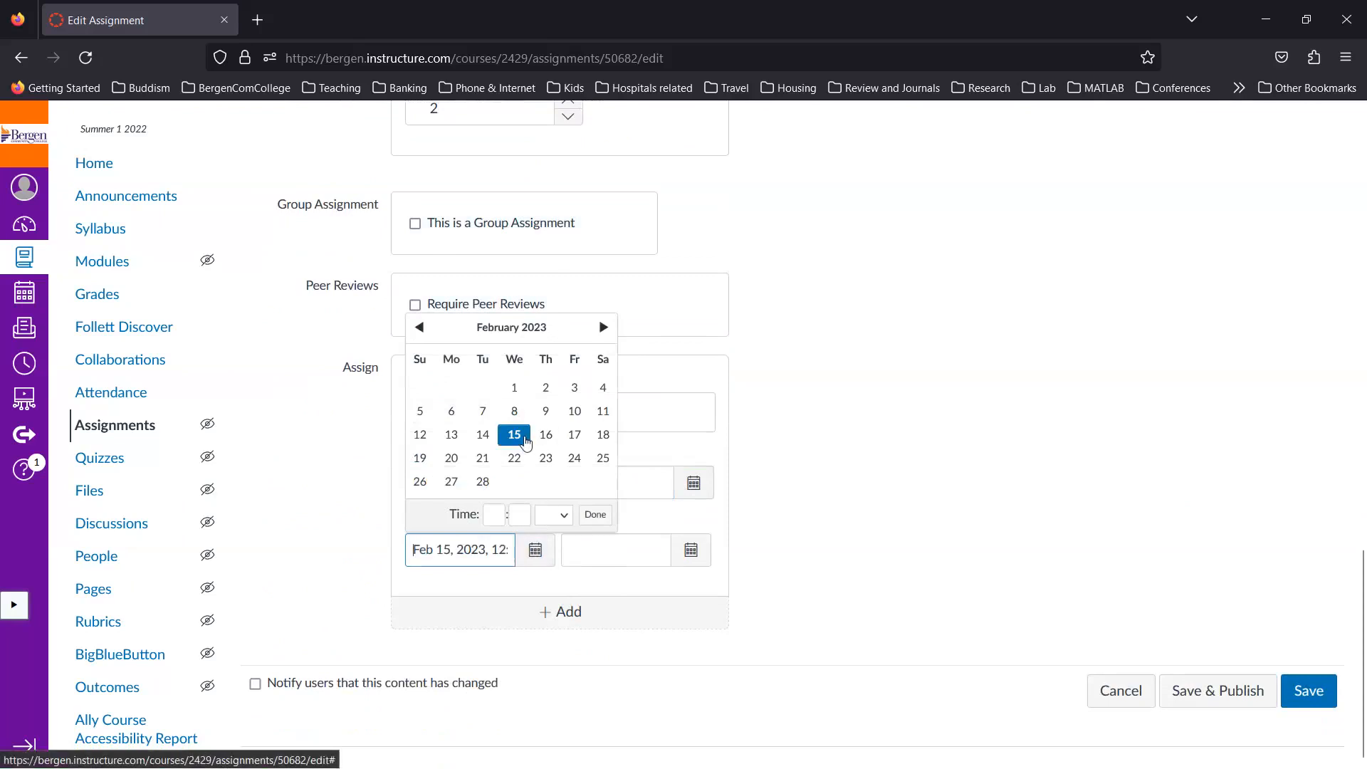
click(767, 556)
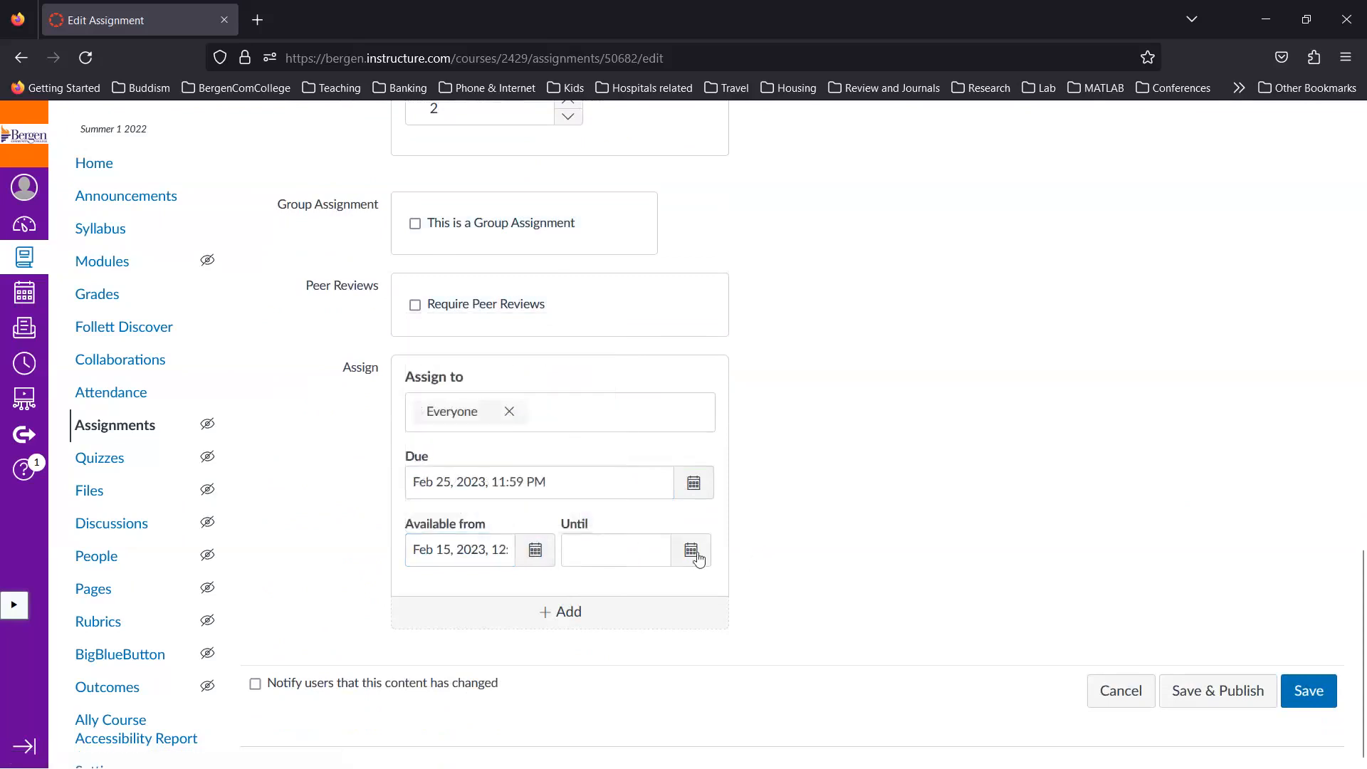
click(598, 560)
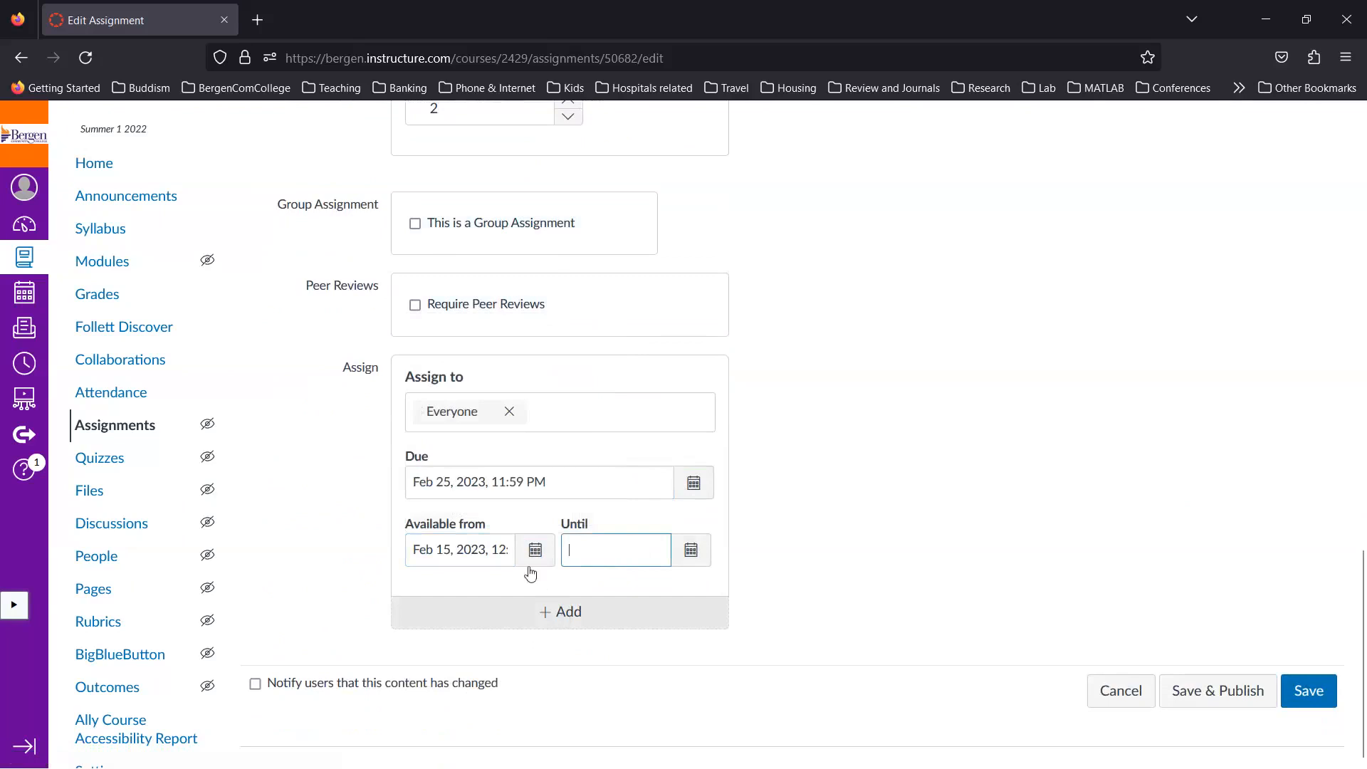
click(546, 618)
scroll(563, 619, down, 4)
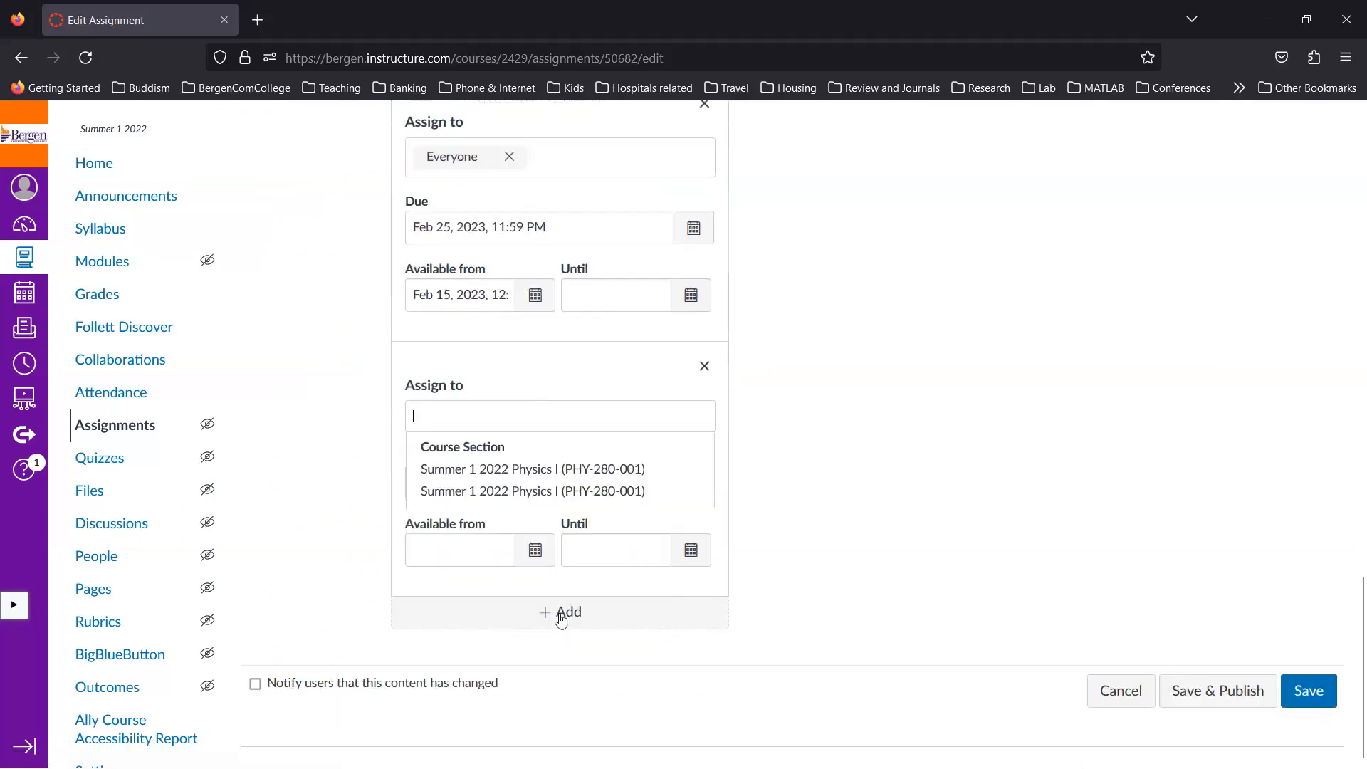
click(534, 409)
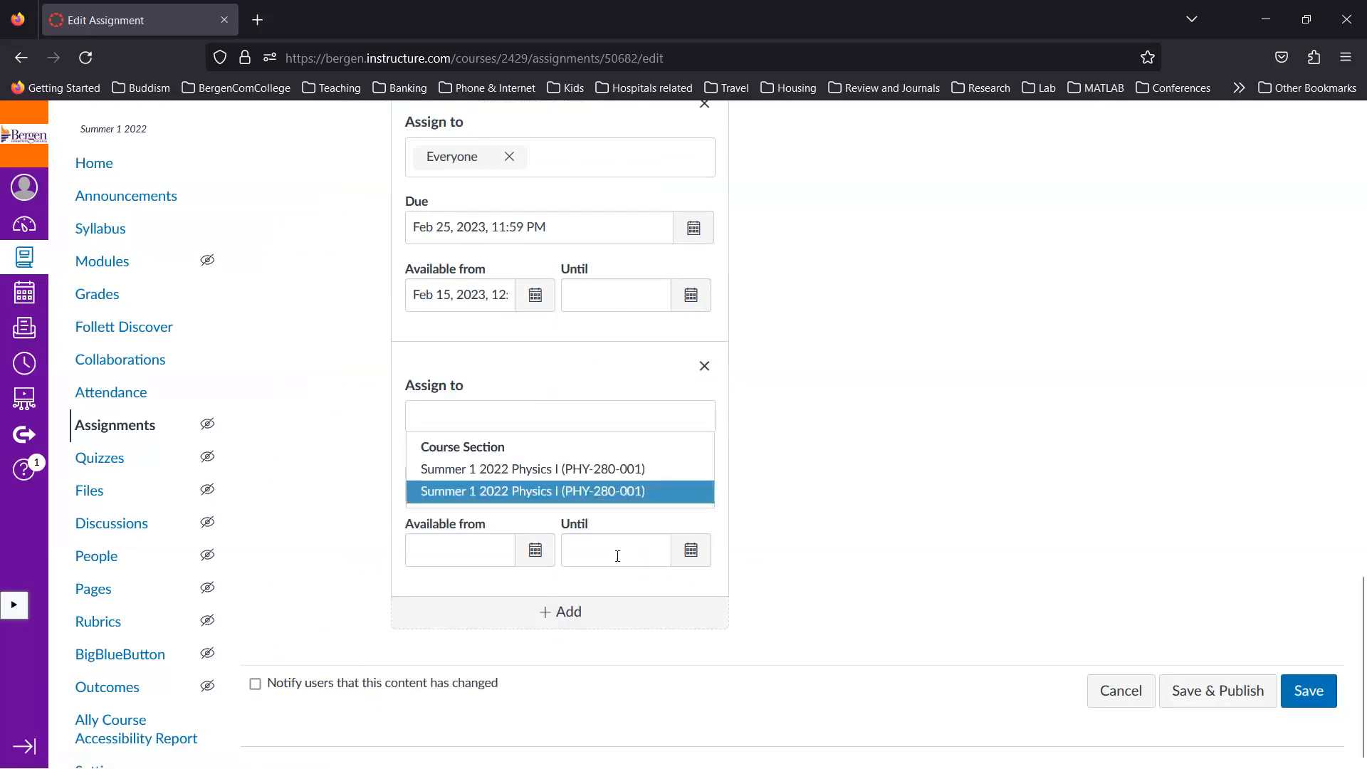
click(827, 524)
click(704, 368)
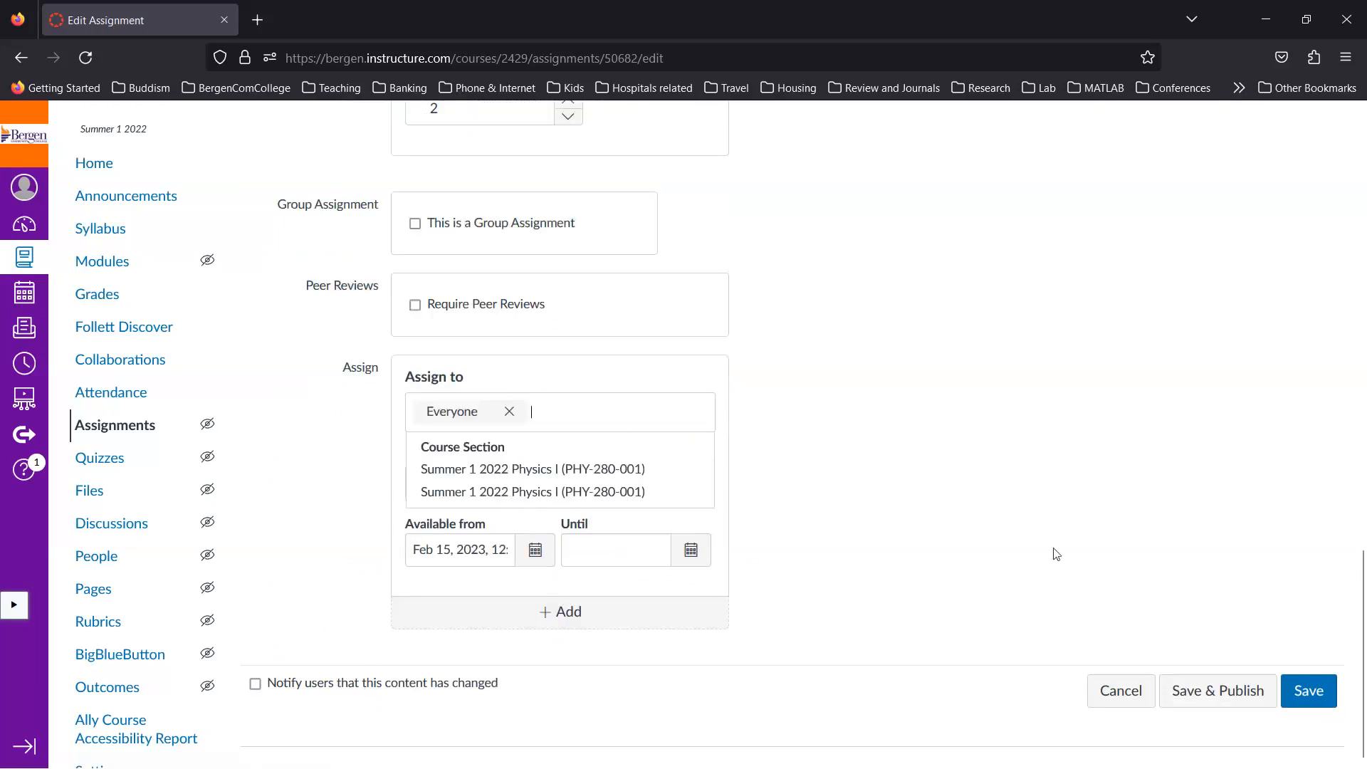
Step: Save the Homework 1 settings and review the assignment in the Week-1 module
click(1308, 704)
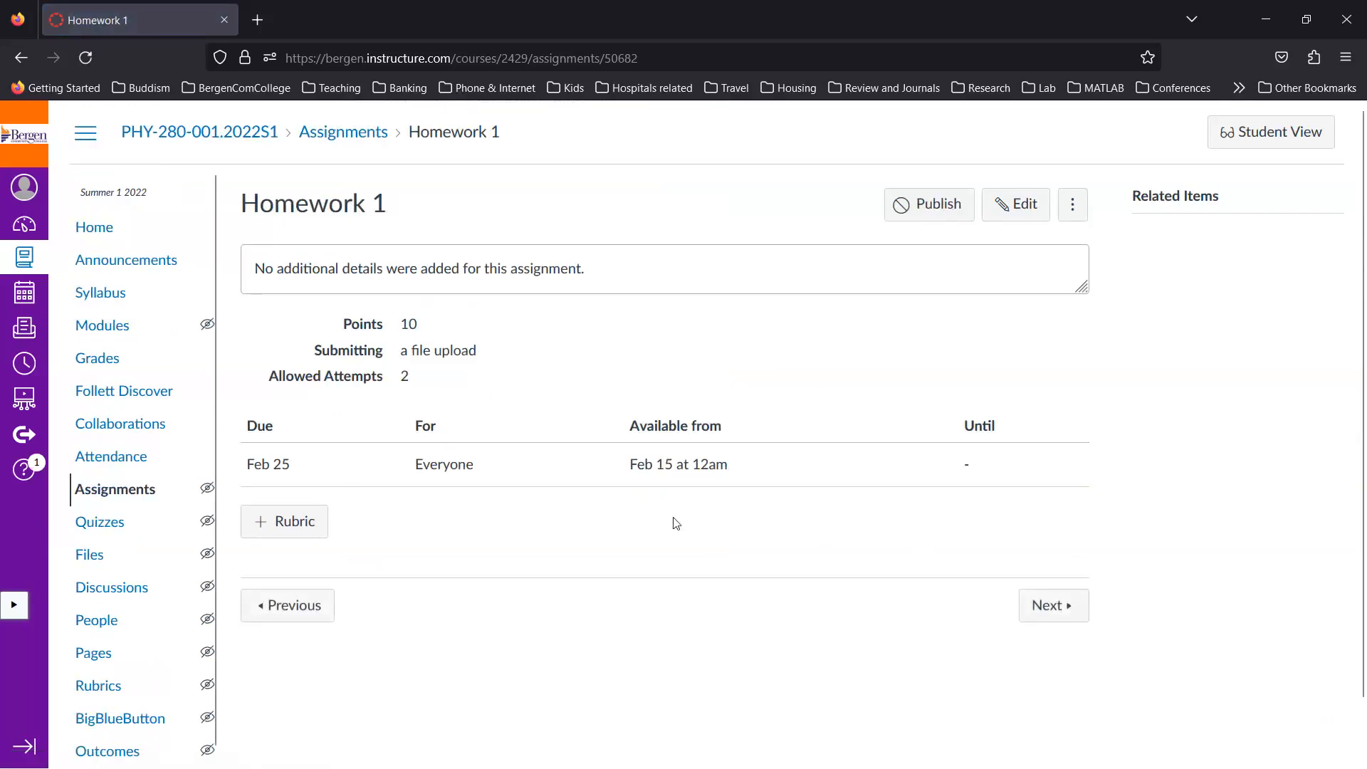
click(124, 331)
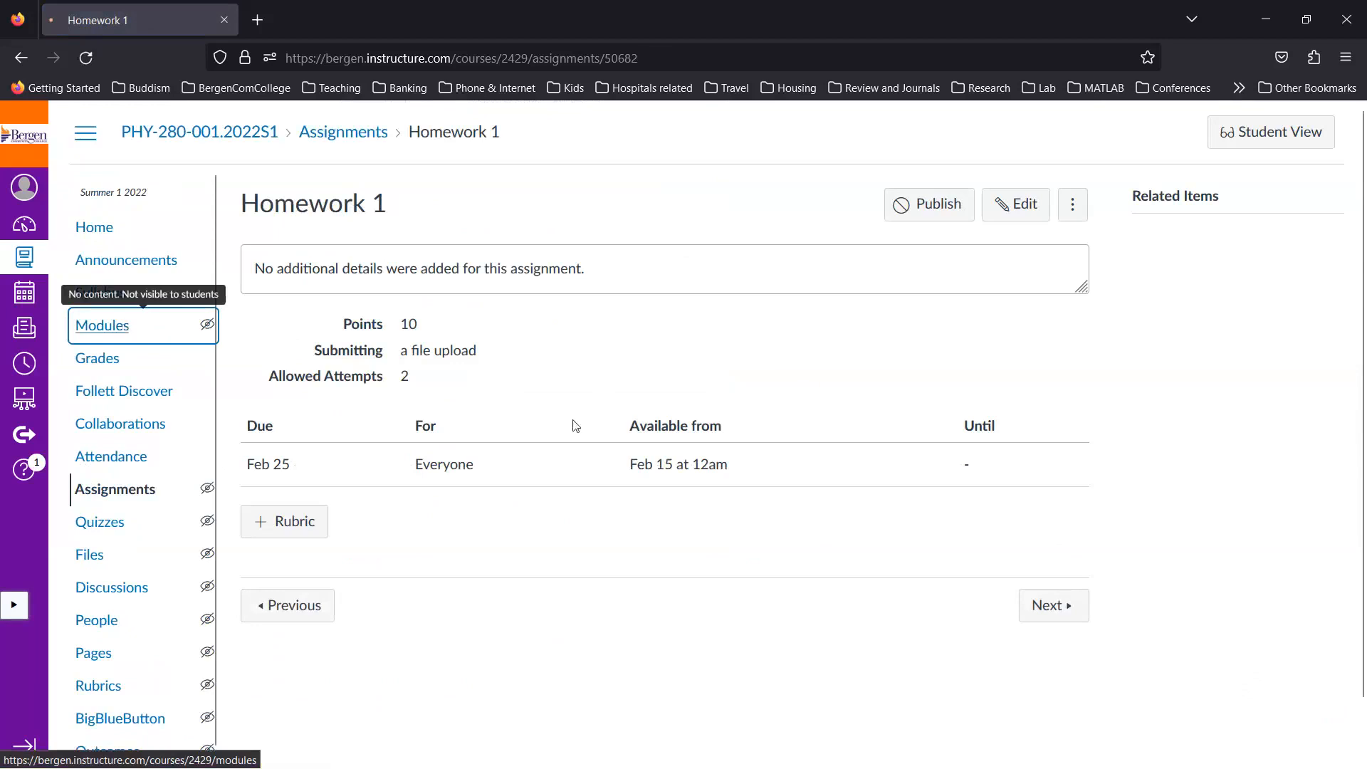
scroll(604, 433, down, 5)
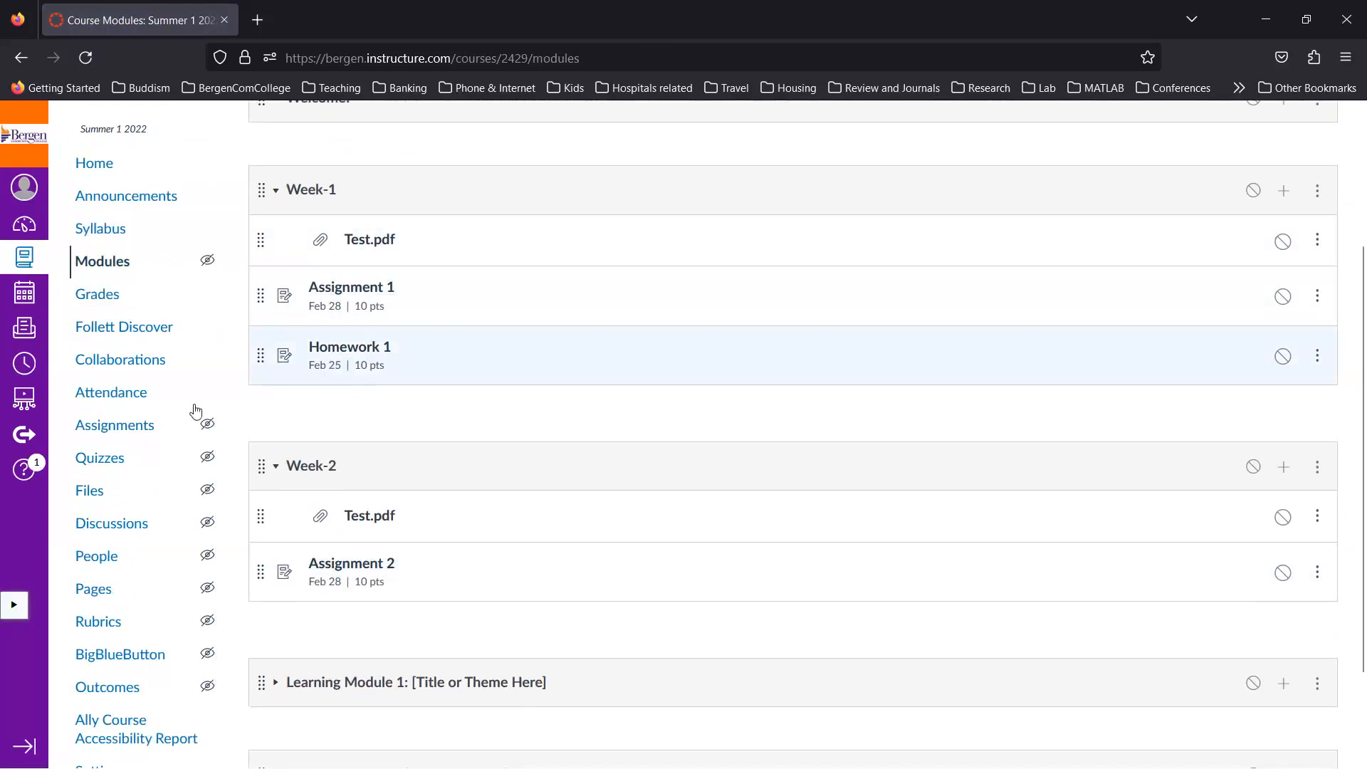
Step: Show the course's assignments list, expand the Homework group and examine the assignment groups and their weights
click(91, 427)
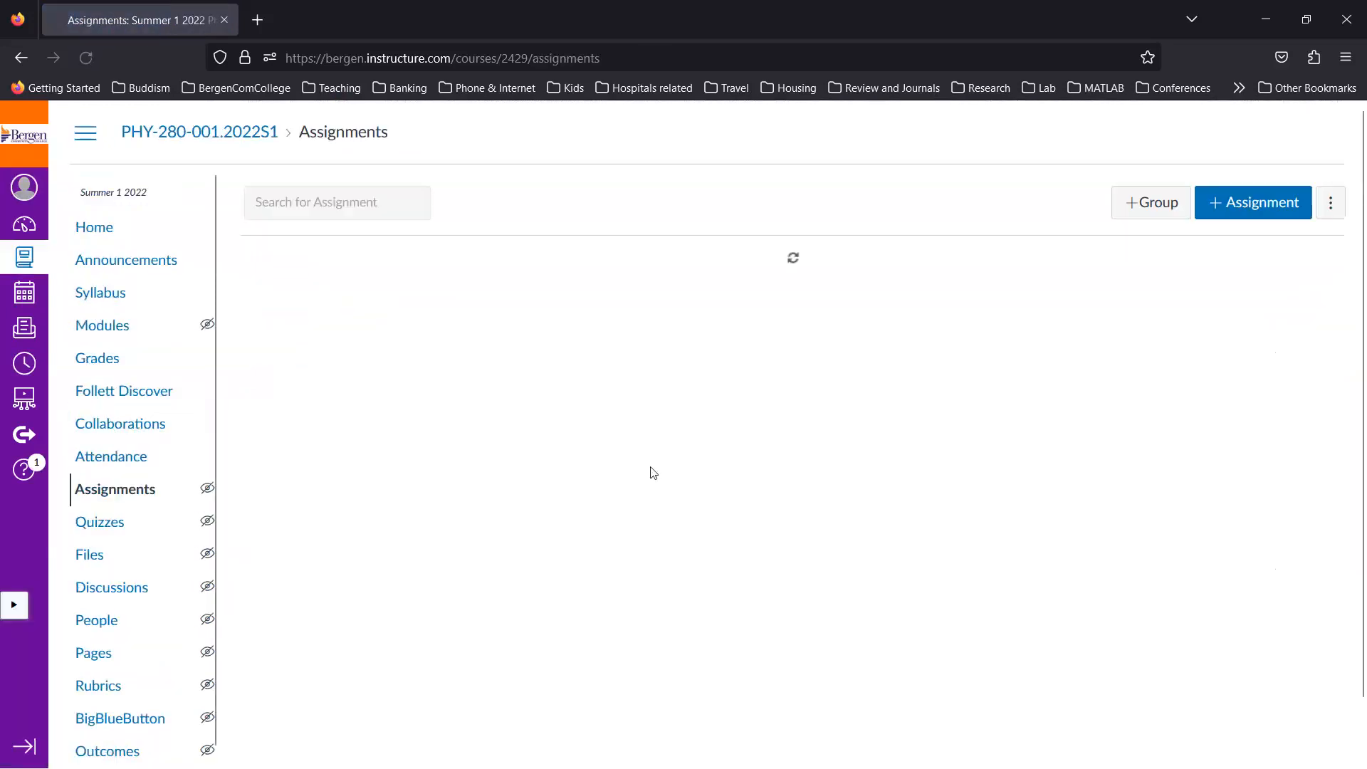
scroll(654, 474, down, 1)
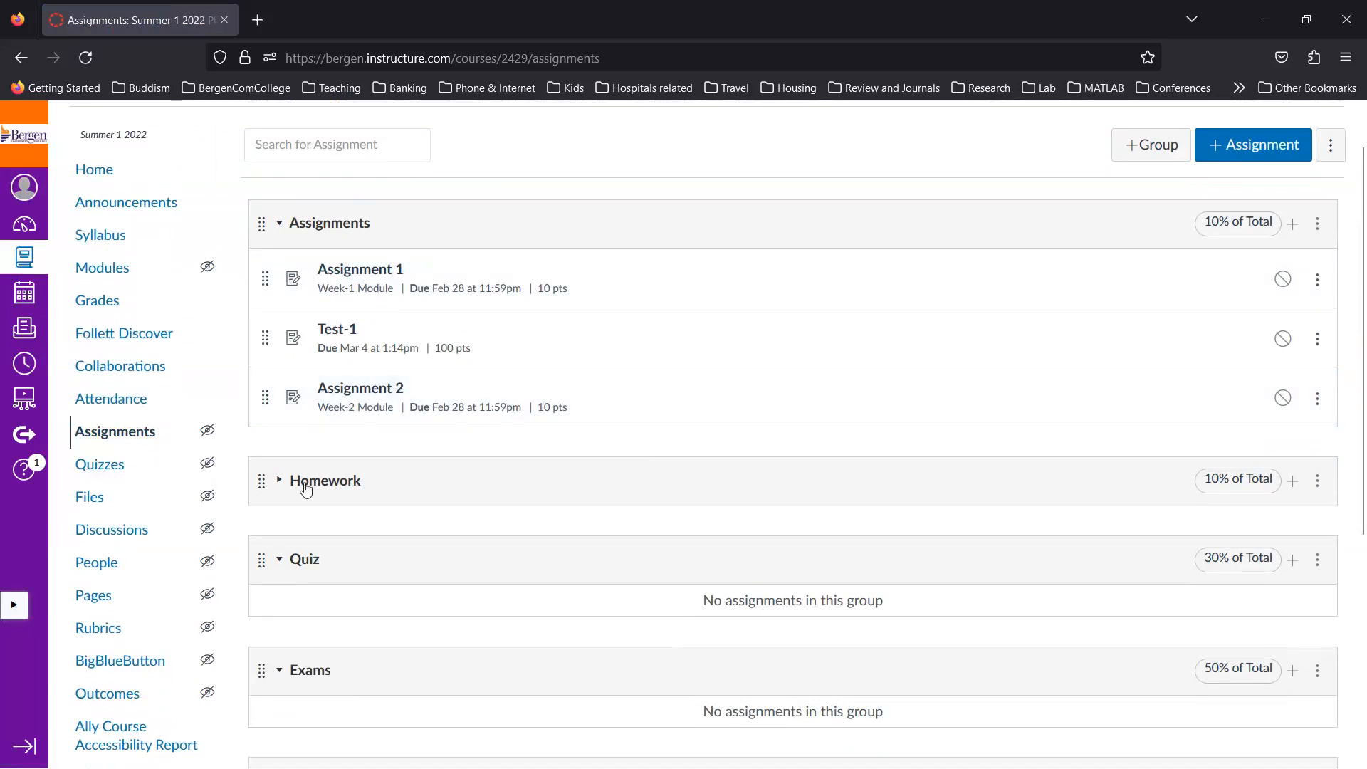
click(279, 486)
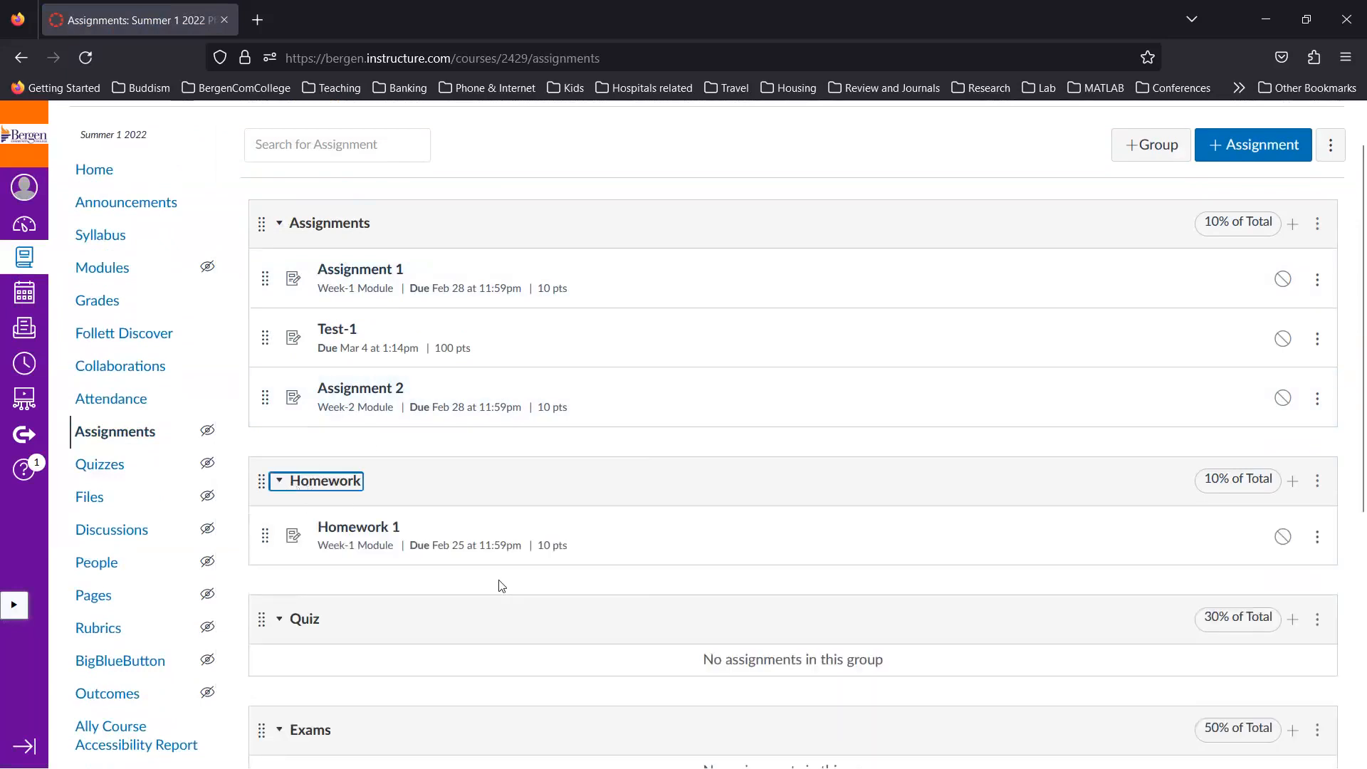
scroll(498, 585, down, 2)
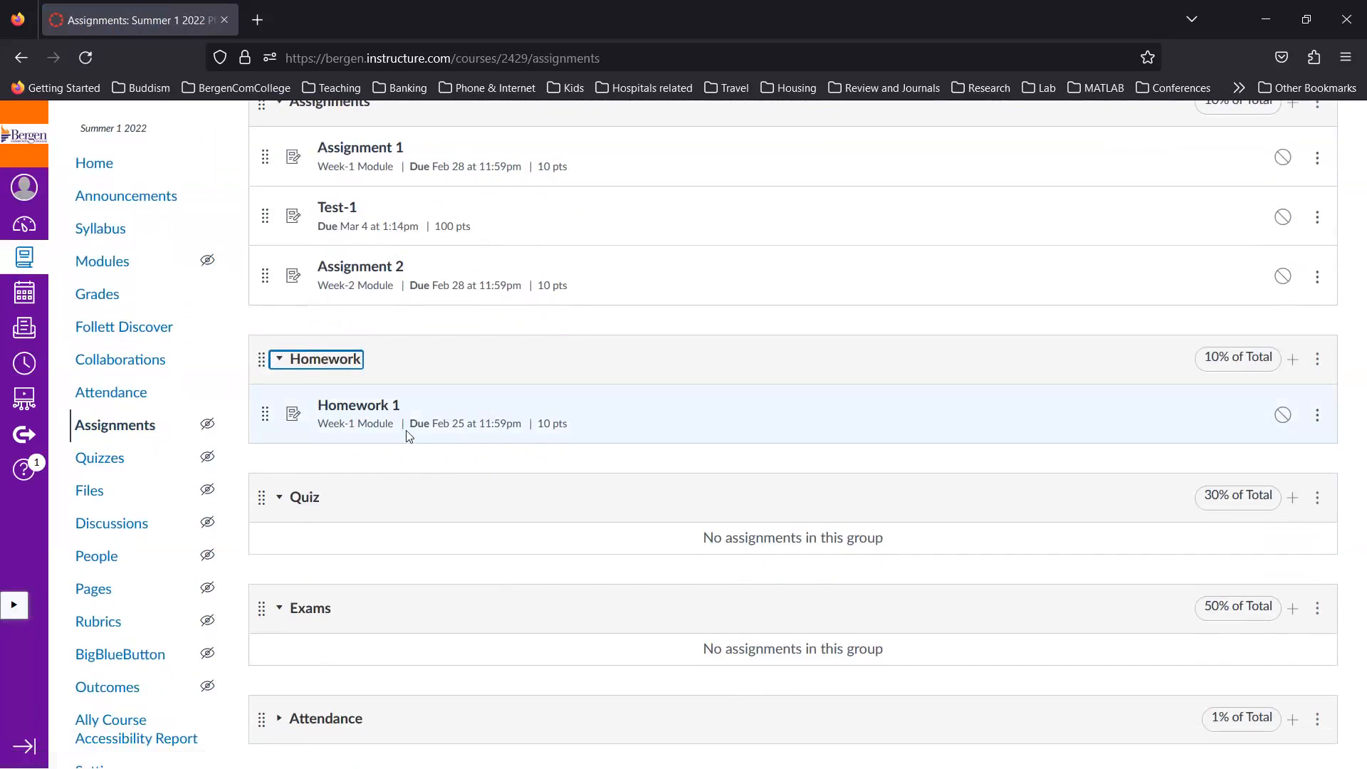
scroll(410, 436, up, 3)
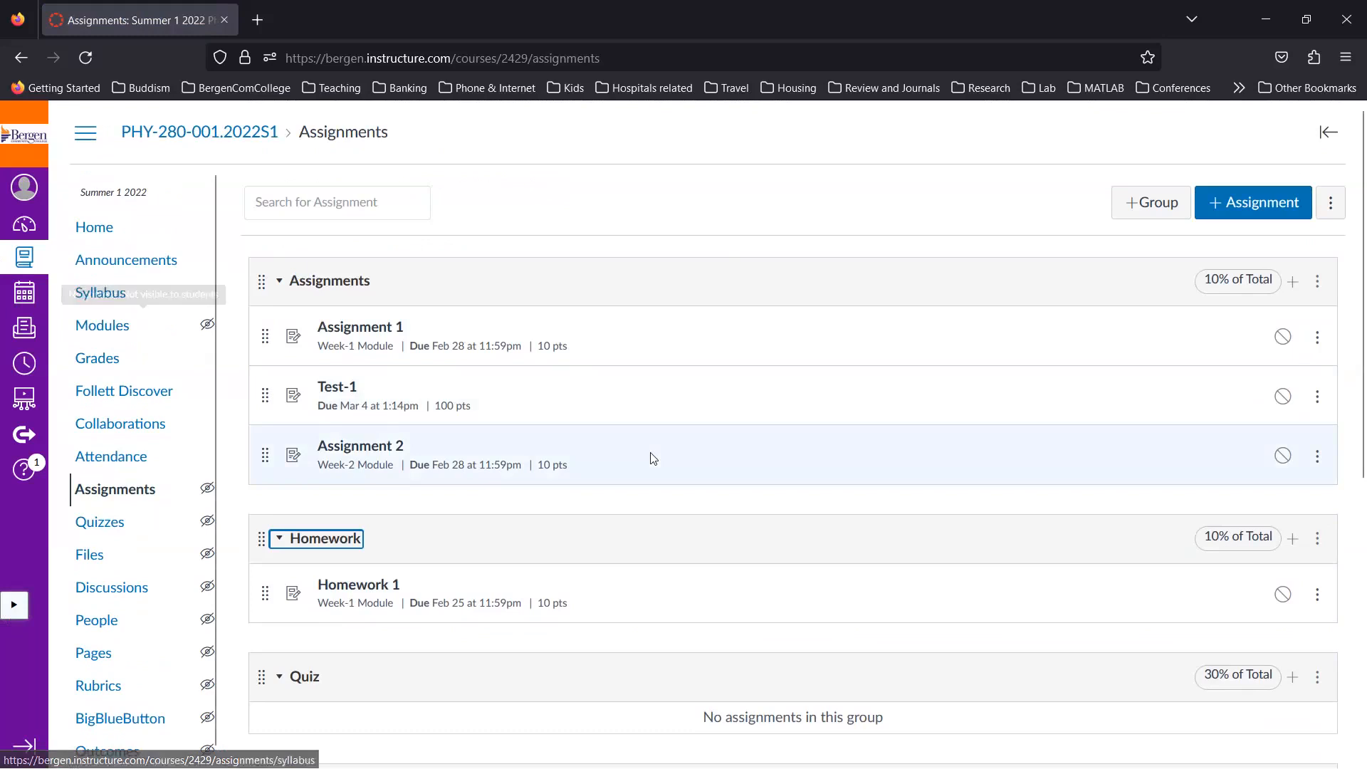
scroll(650, 458, down, 3)
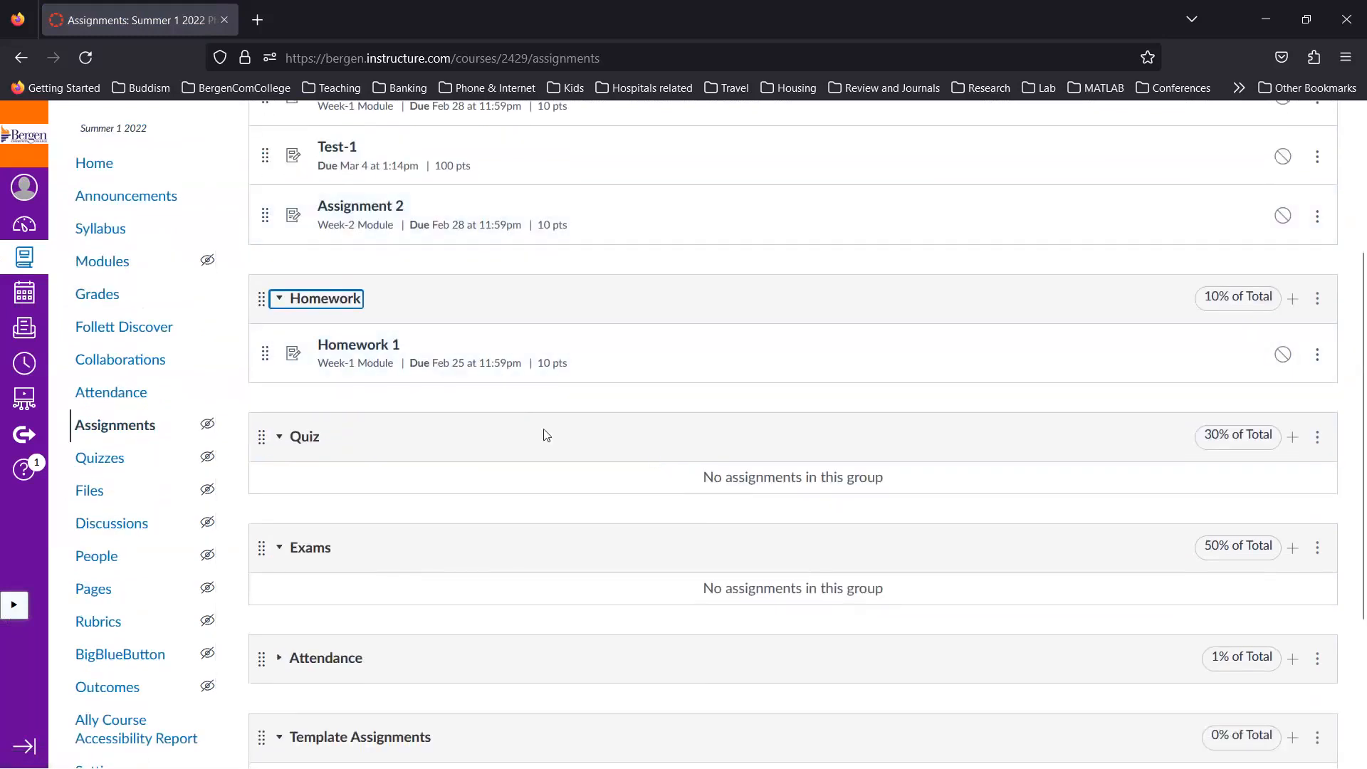
scroll(546, 435, up, 1)
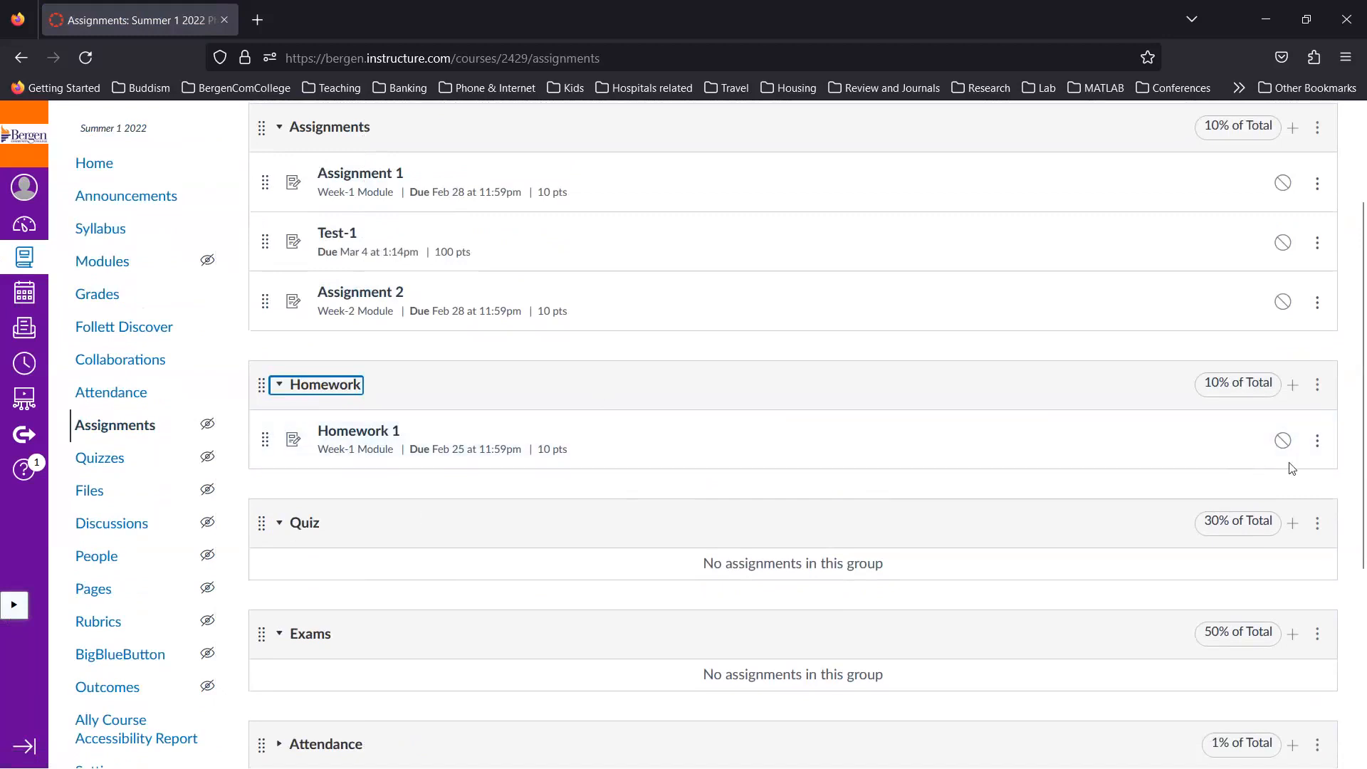
click(1318, 442)
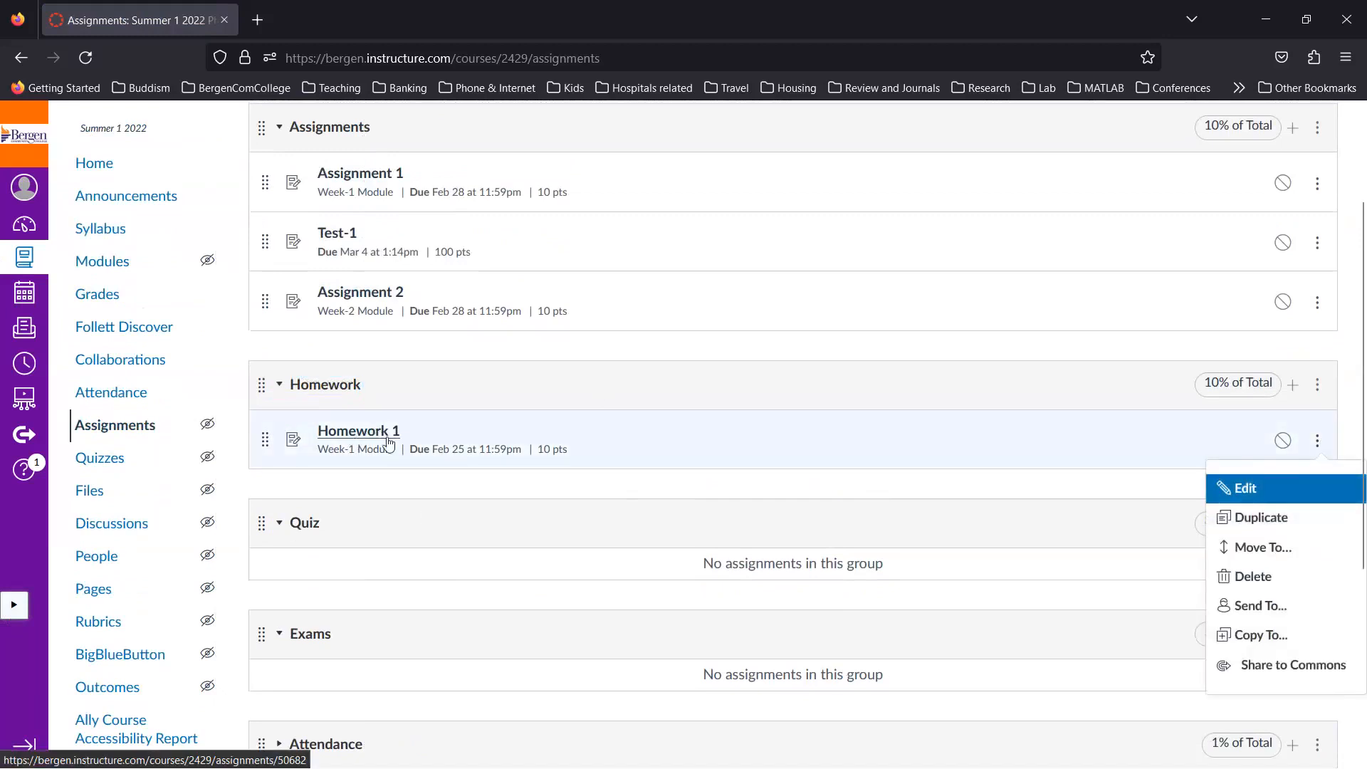
scroll(388, 443, down, 1)
click(614, 395)
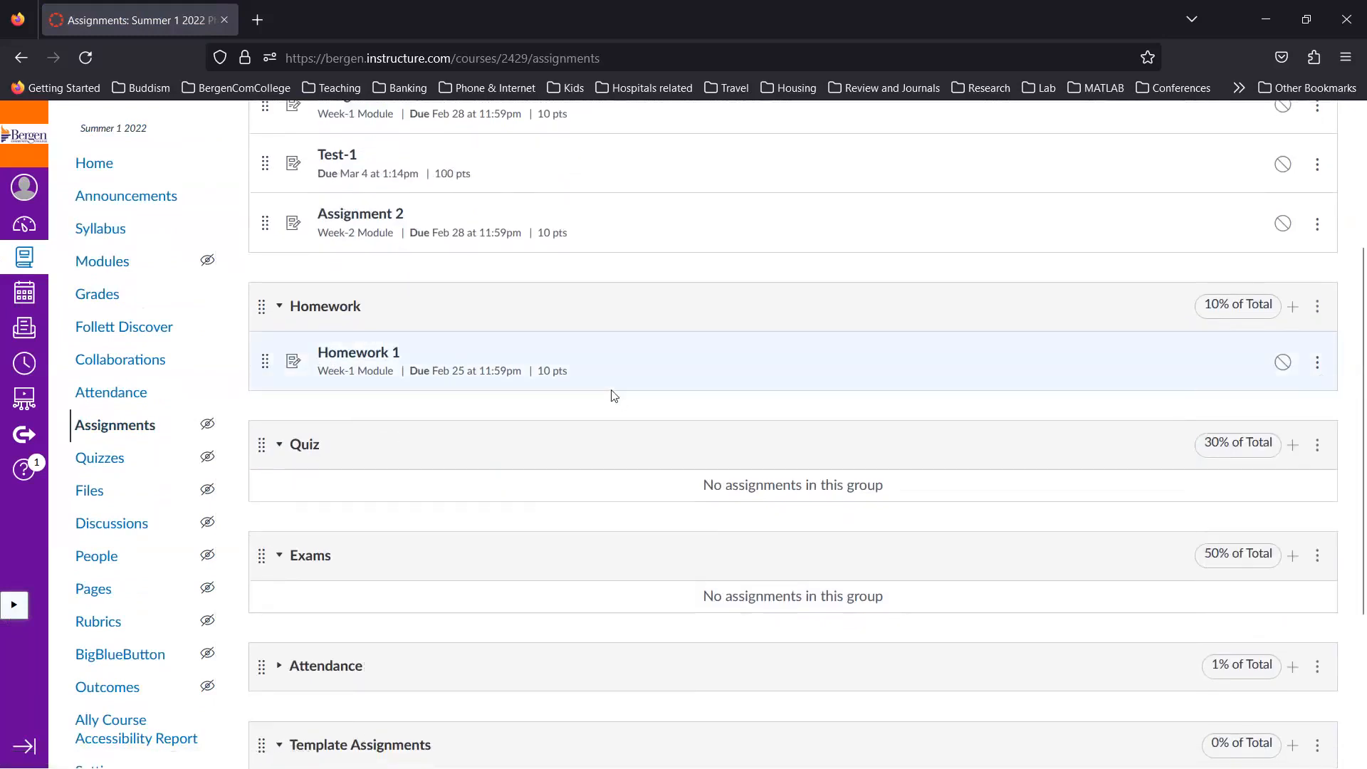
Step: Copy Homework 1 to the course 2022FA Physics I (PHY-280-004HY) without choosing a module
click(1318, 365)
click(1269, 568)
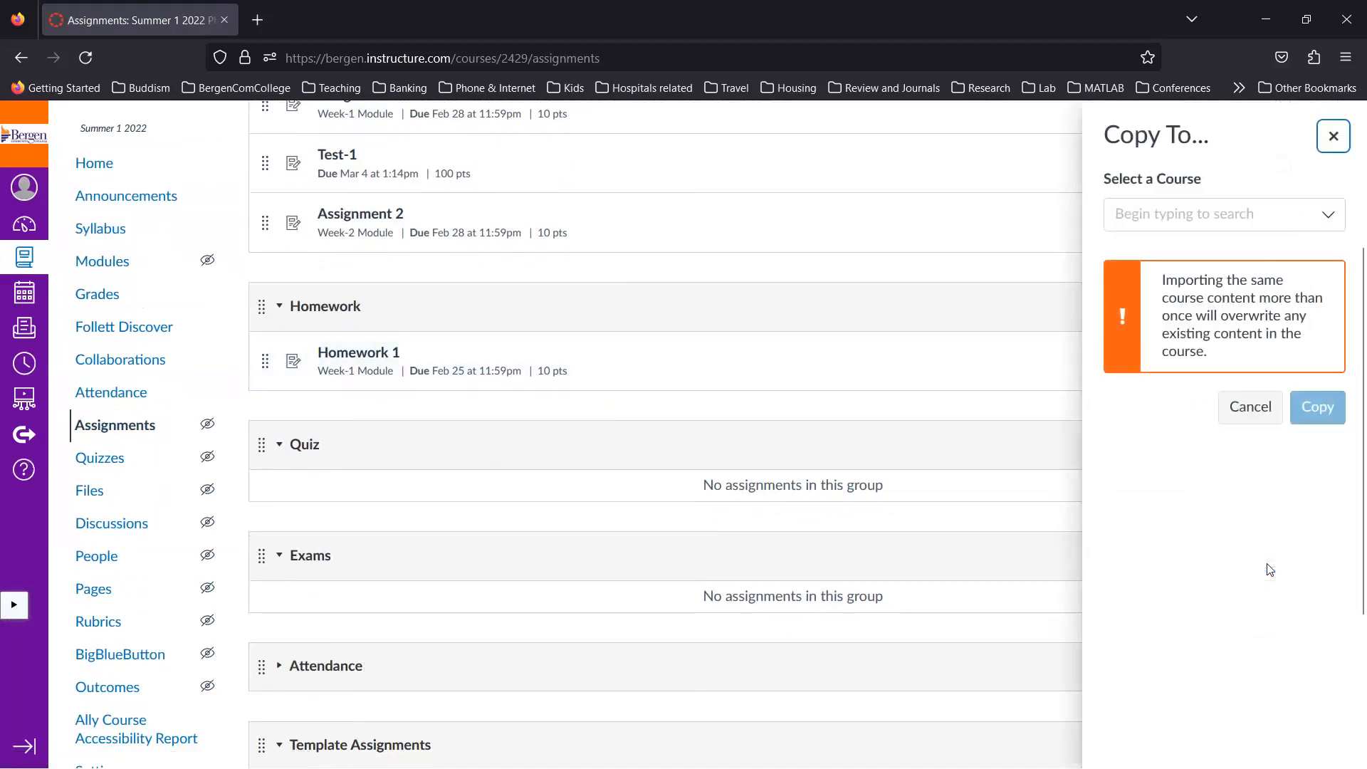
click(1187, 212)
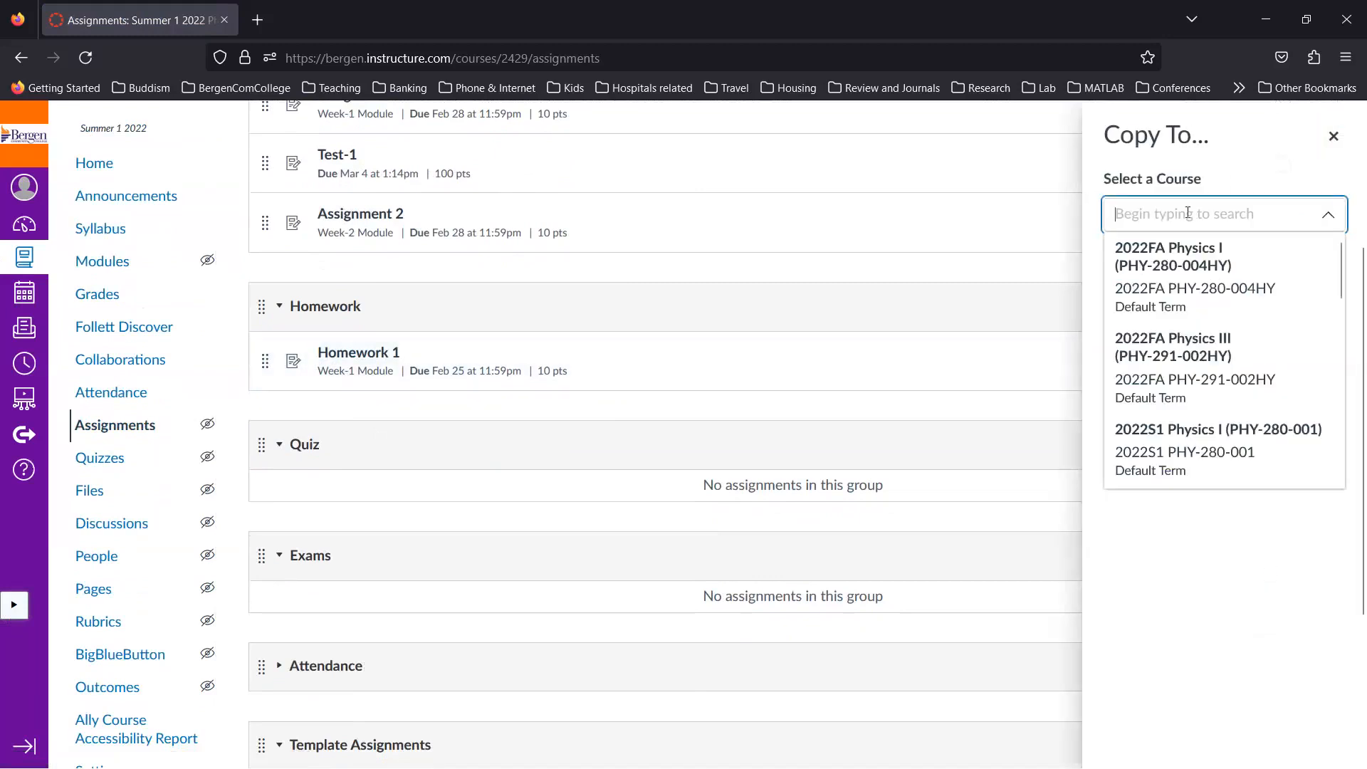
click(1157, 281)
click(1316, 466)
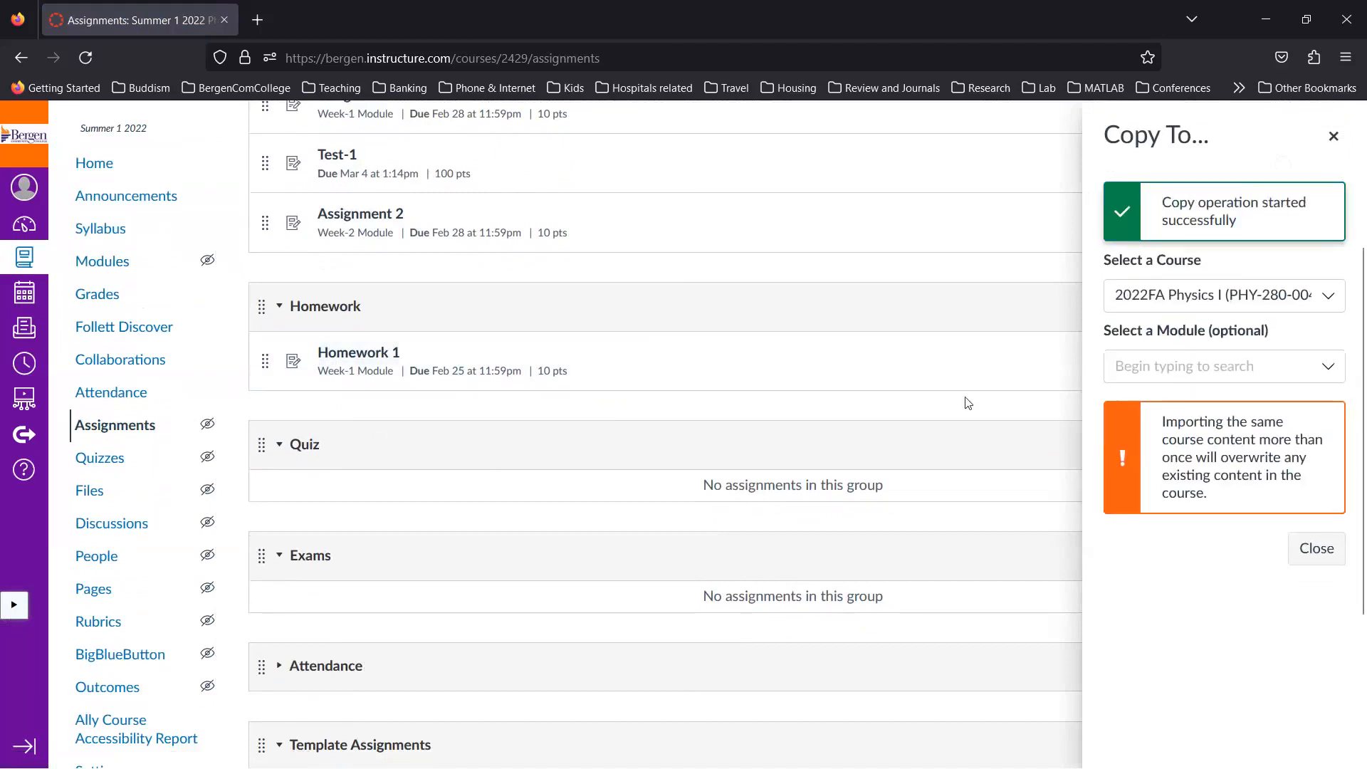
click(1316, 548)
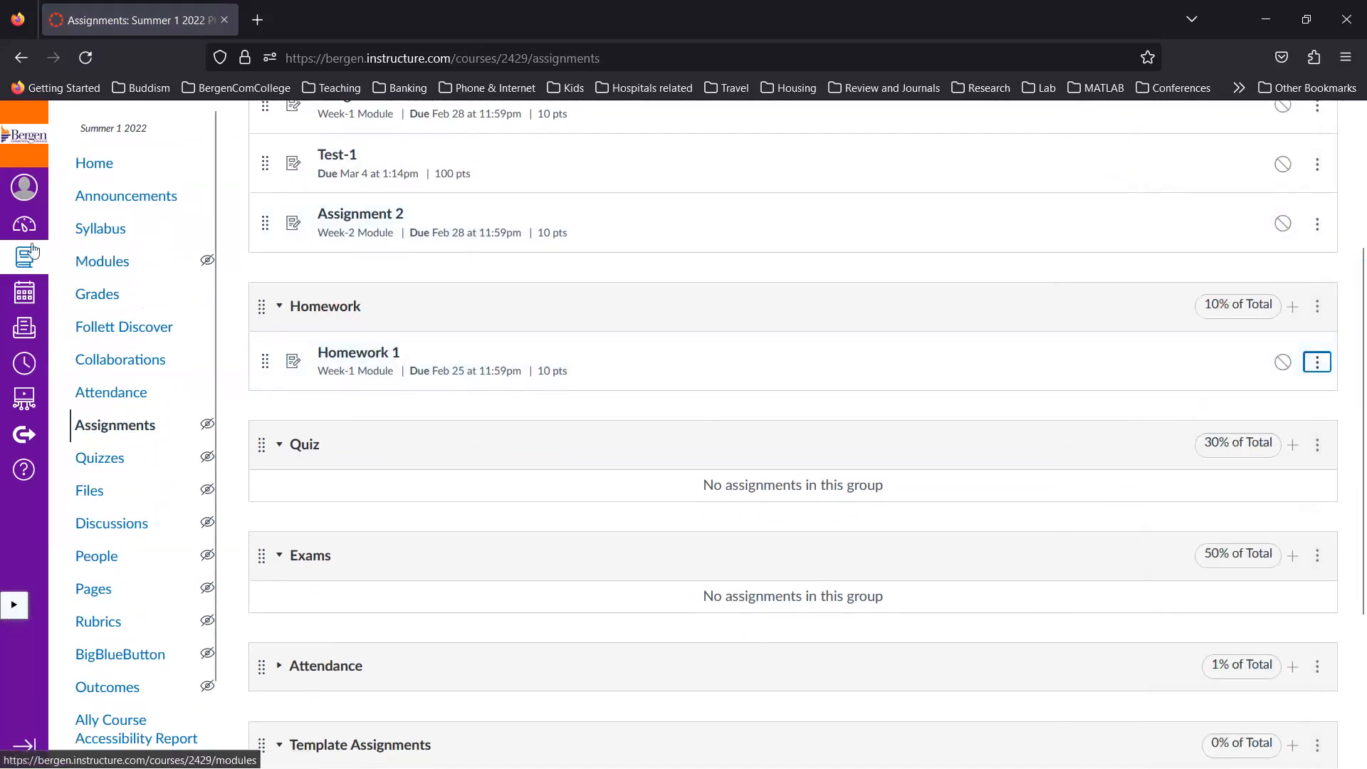
Step: Duplicate Homework 1 within the Week-1 module of the course modules
click(104, 261)
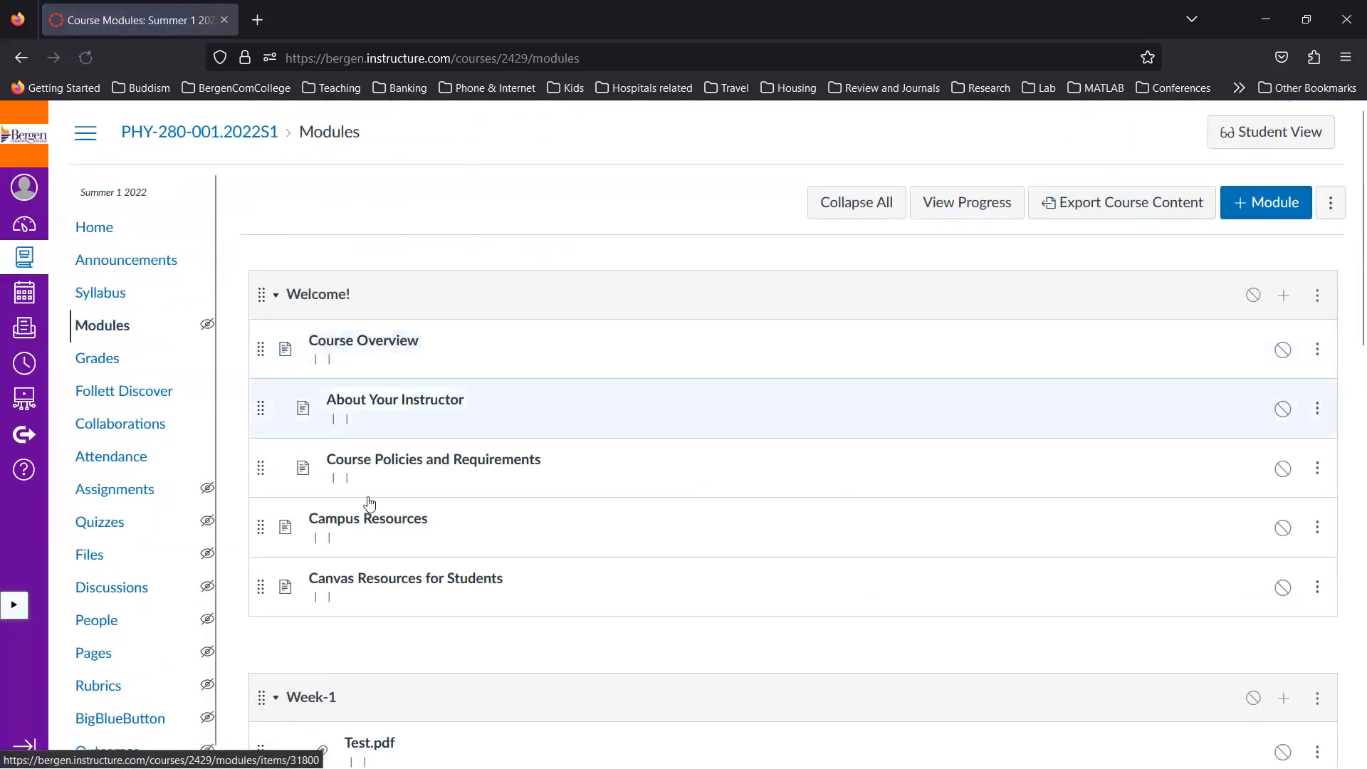
scroll(370, 502, down, 3)
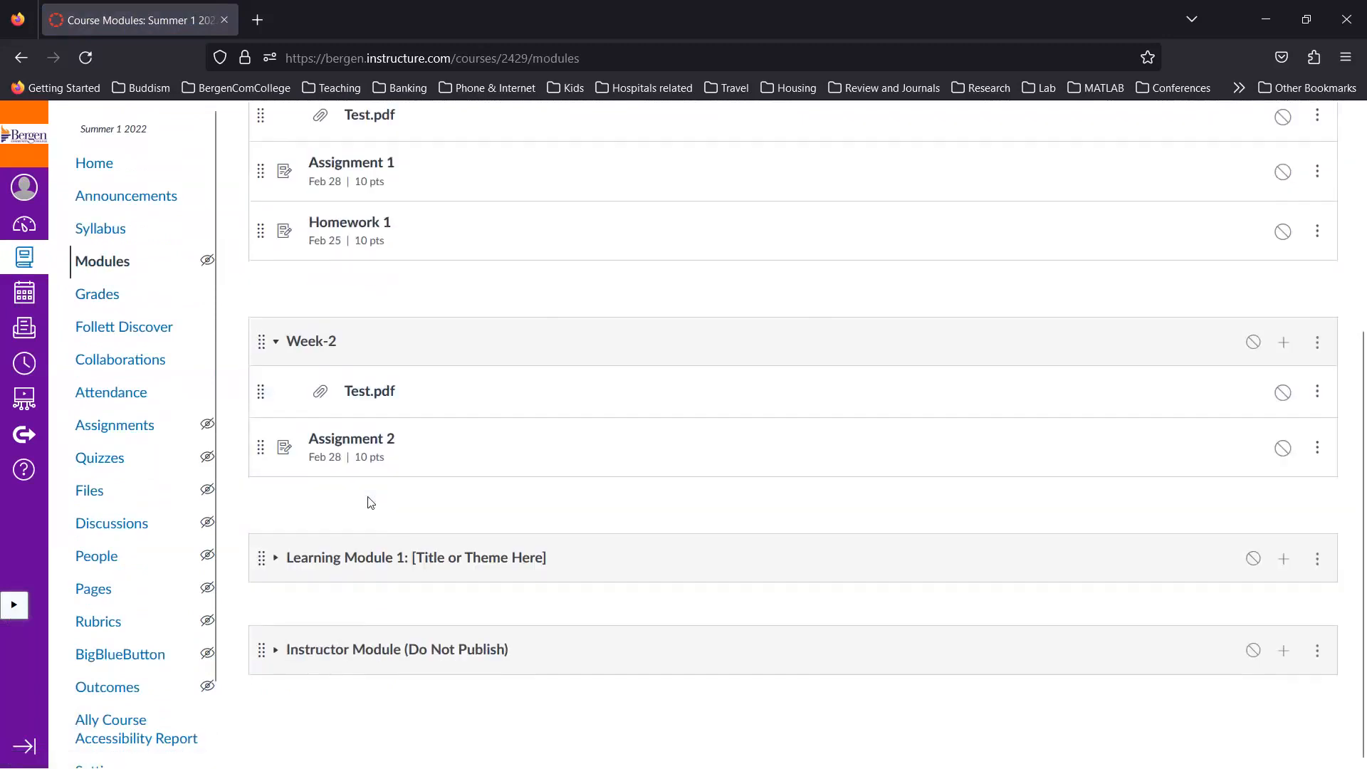
scroll(370, 502, up, 2)
scroll(392, 429, down, 2)
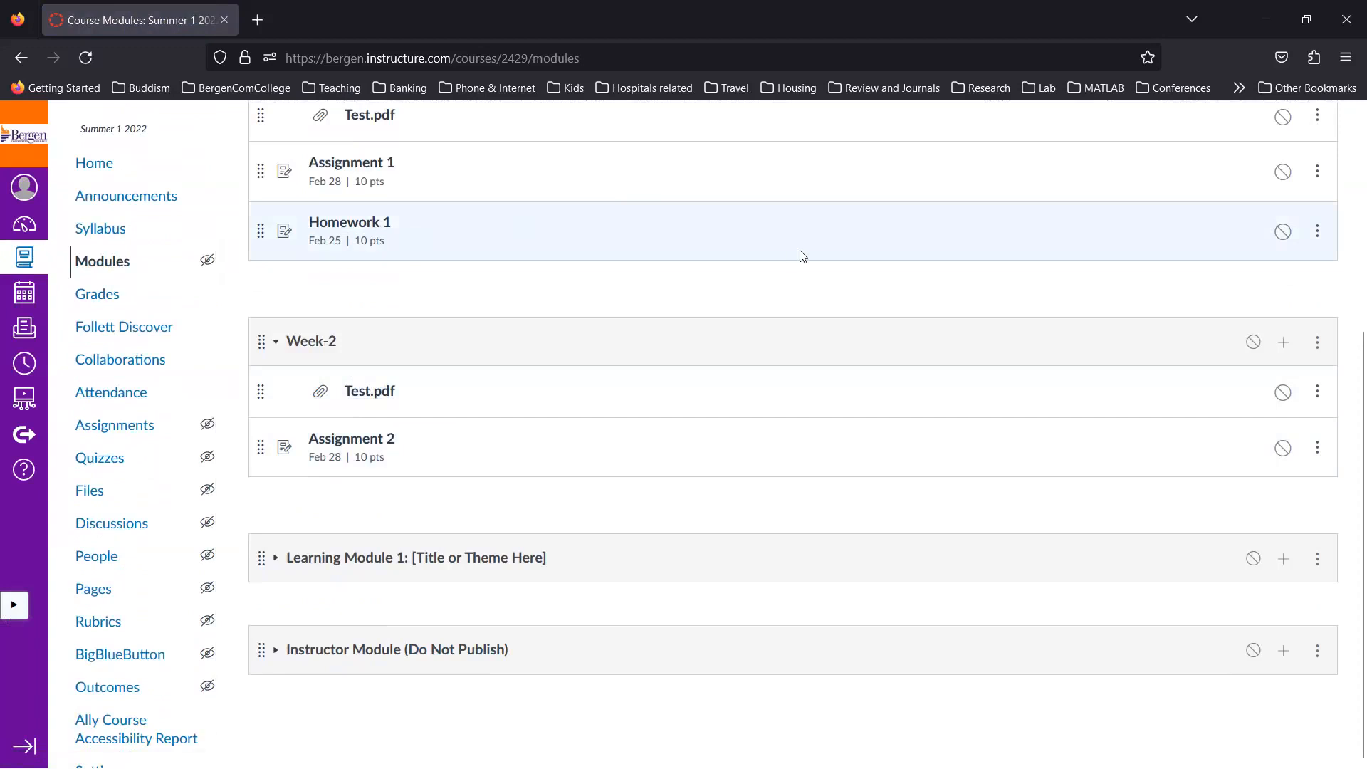
scroll(803, 253, up, 1)
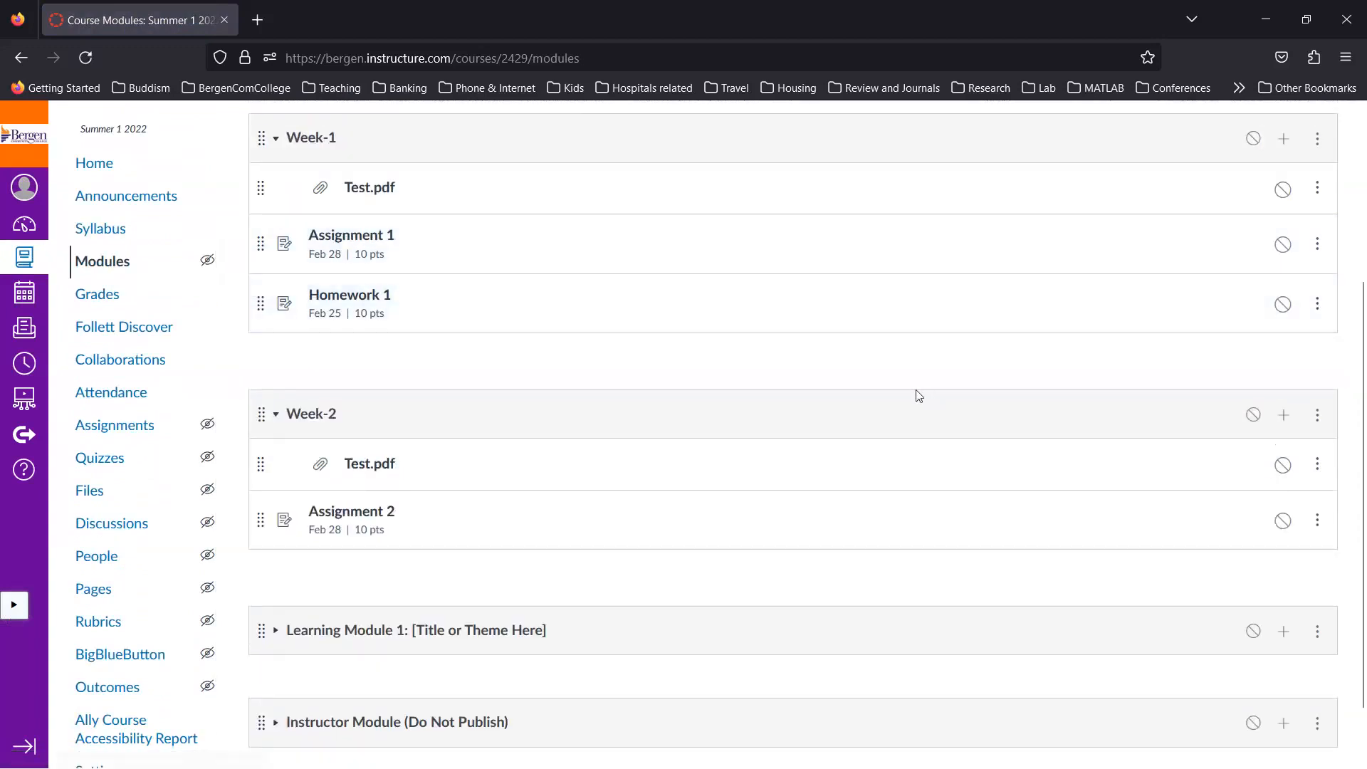
scroll(915, 390, up, 2)
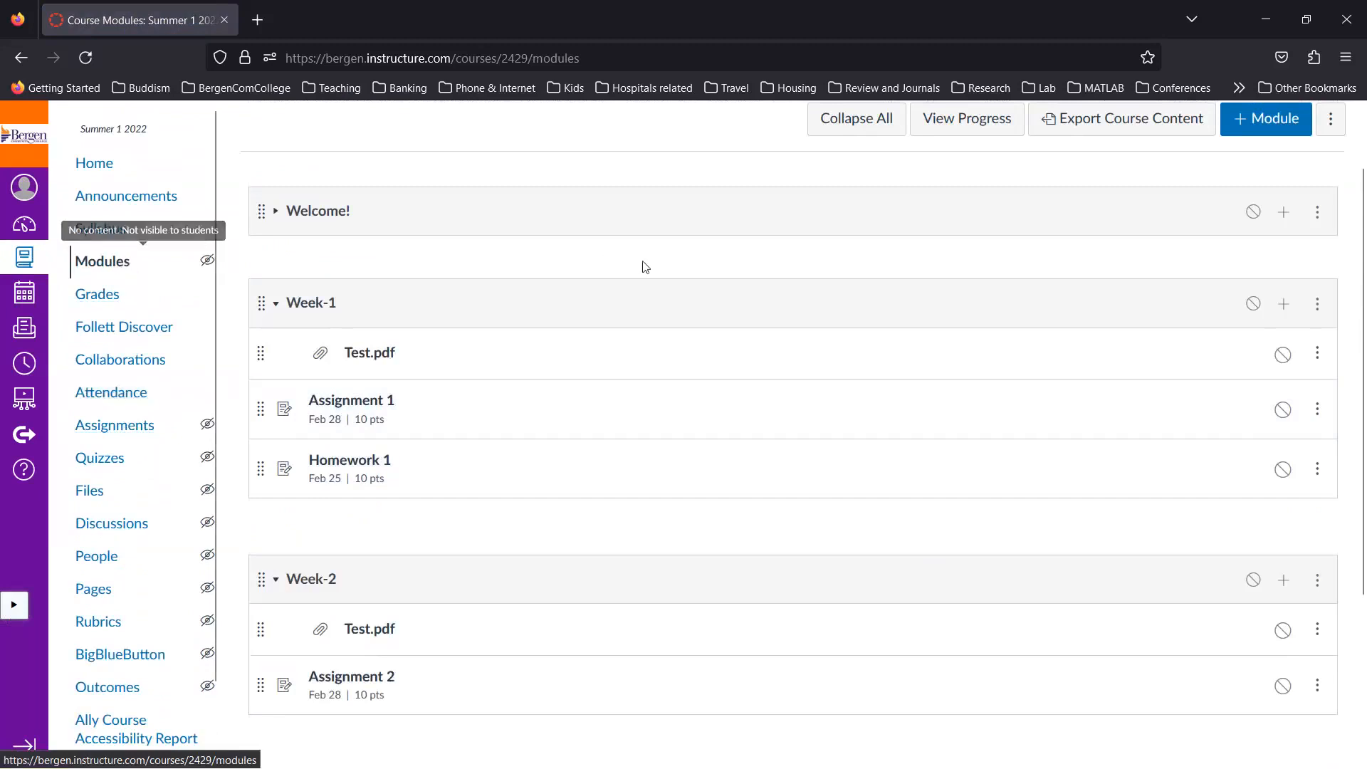
scroll(642, 266, down, 3)
scroll(642, 265, up, 2)
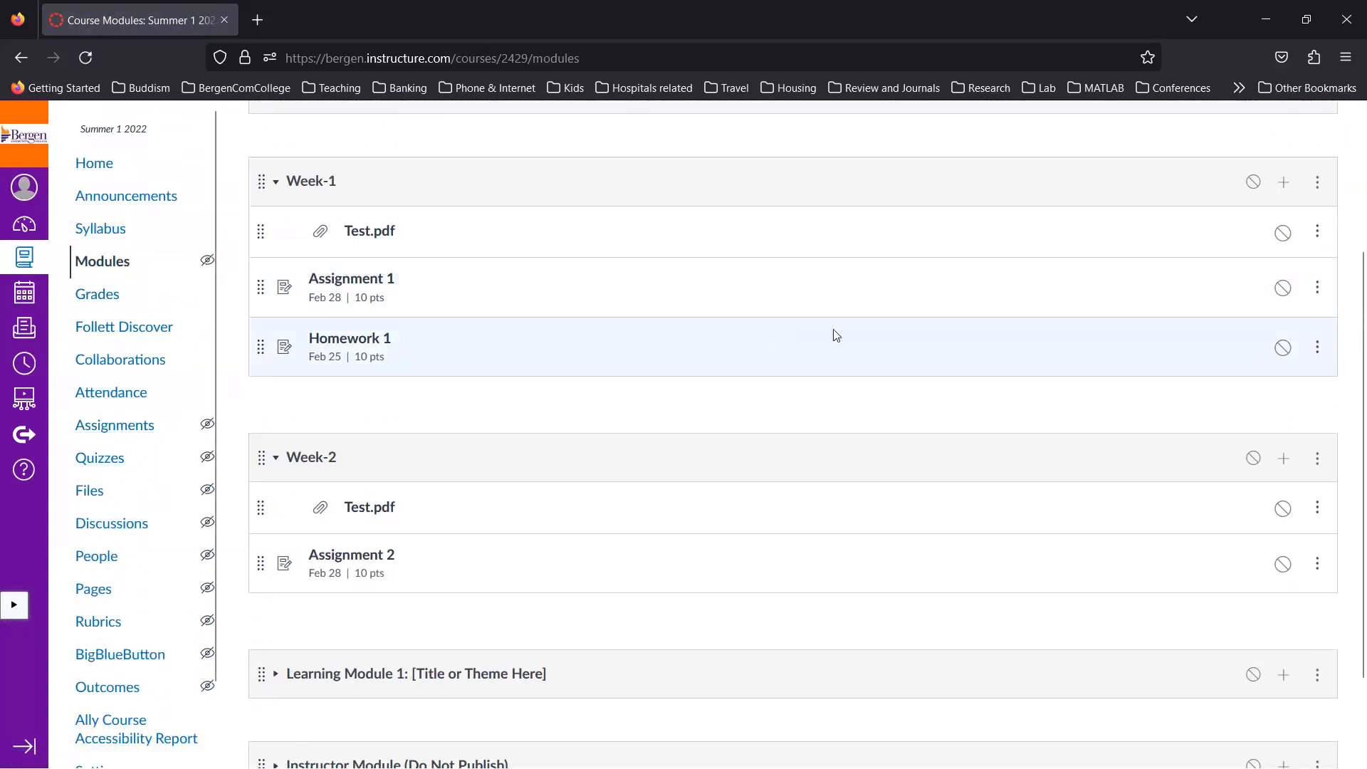
click(1318, 349)
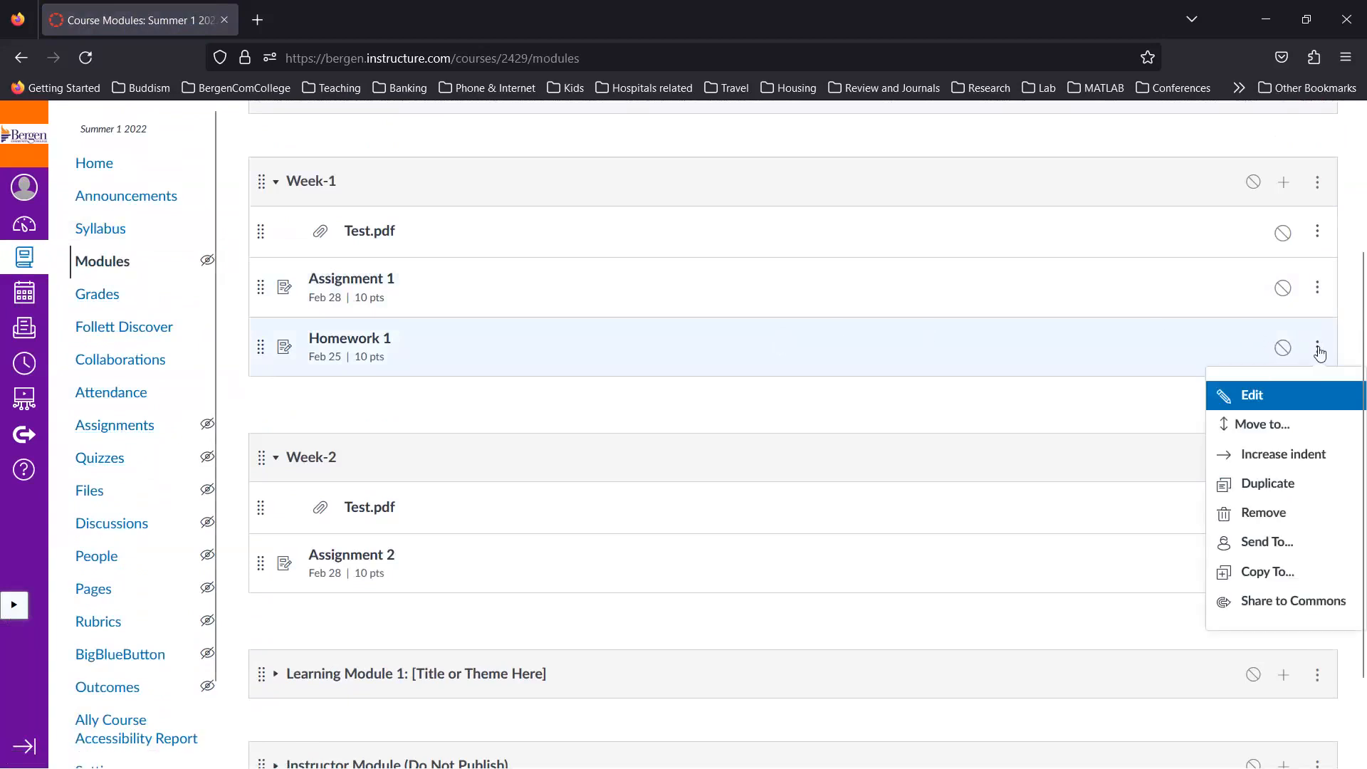
click(1274, 486)
Step: Move Homework 1 Copy from Week-1 into the Week-2 module and place it below Assignment 2
scroll(756, 456, down, 2)
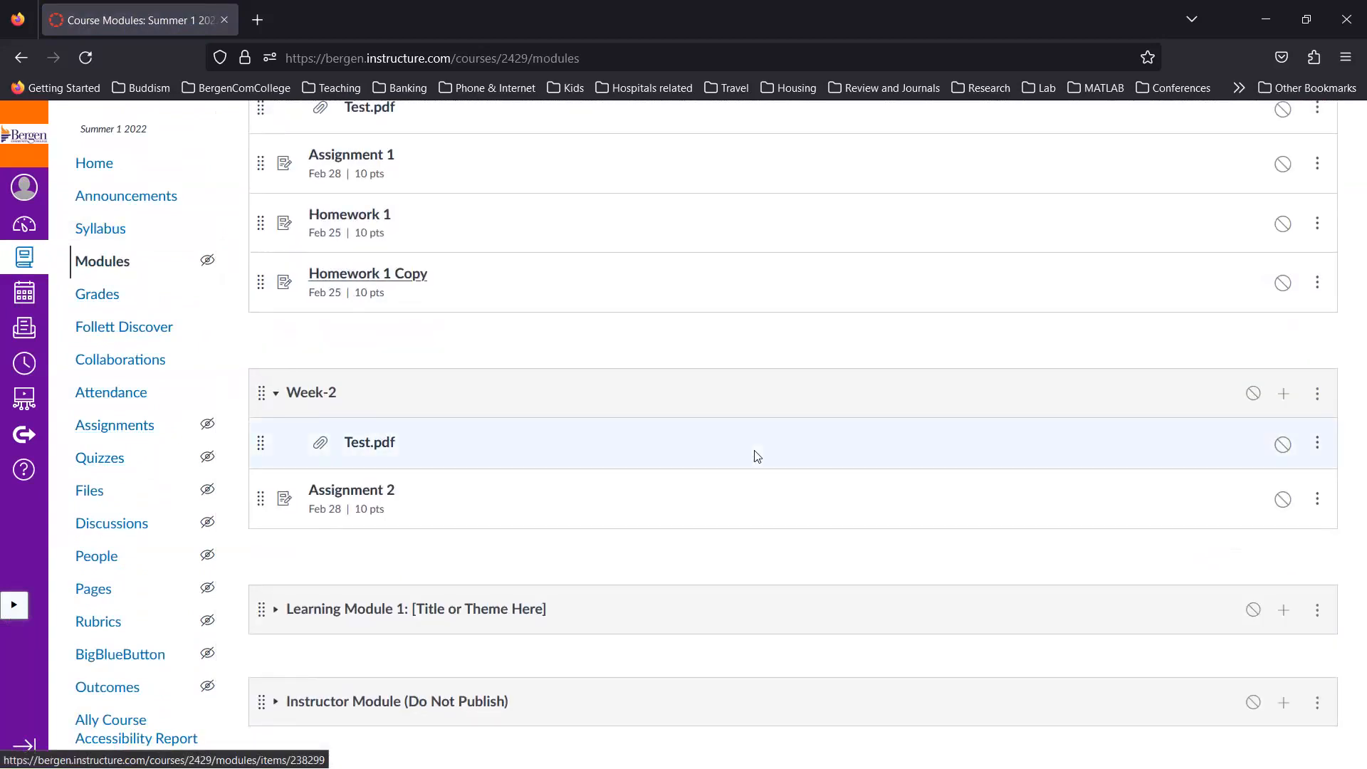
scroll(757, 456, up, 1)
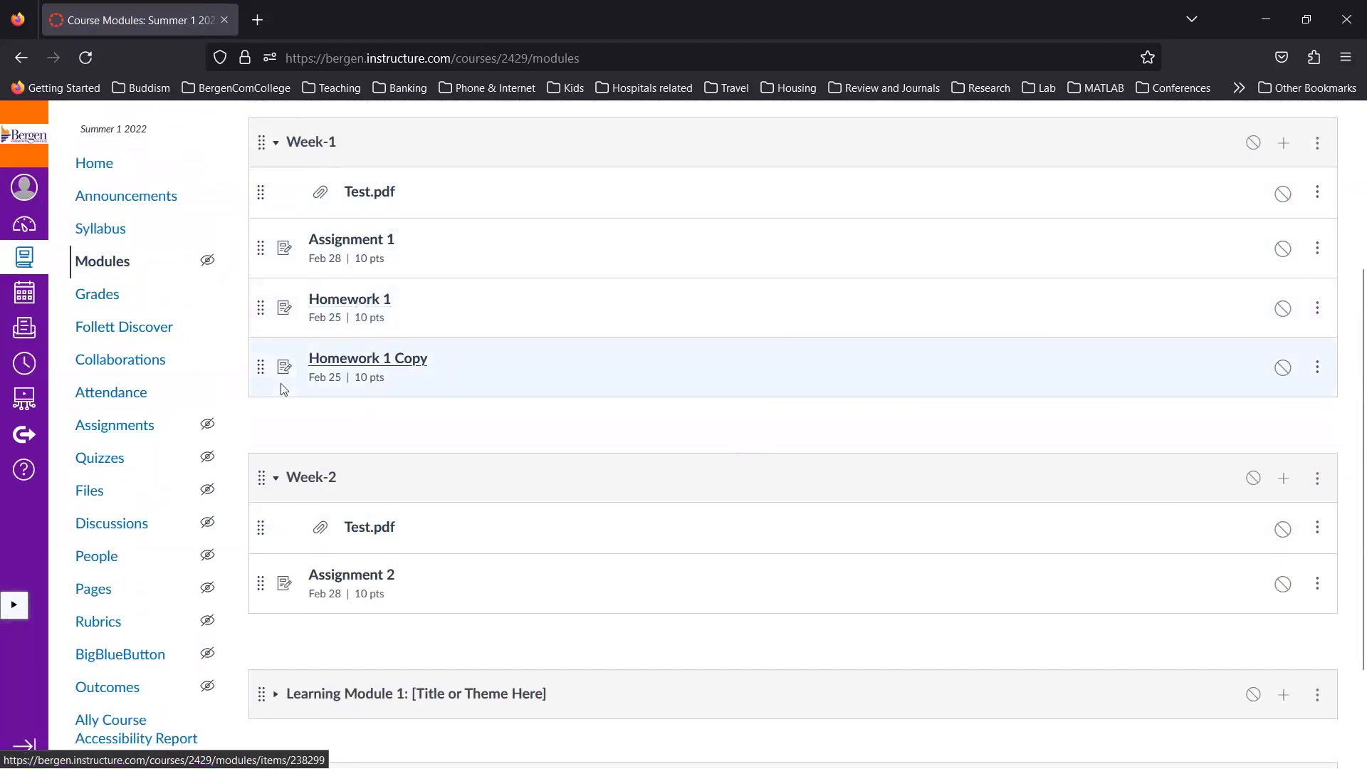
mouse_move(263, 366)
mouse_down()
mouse_move(270, 449)
mouse_move(271, 380)
mouse_up()
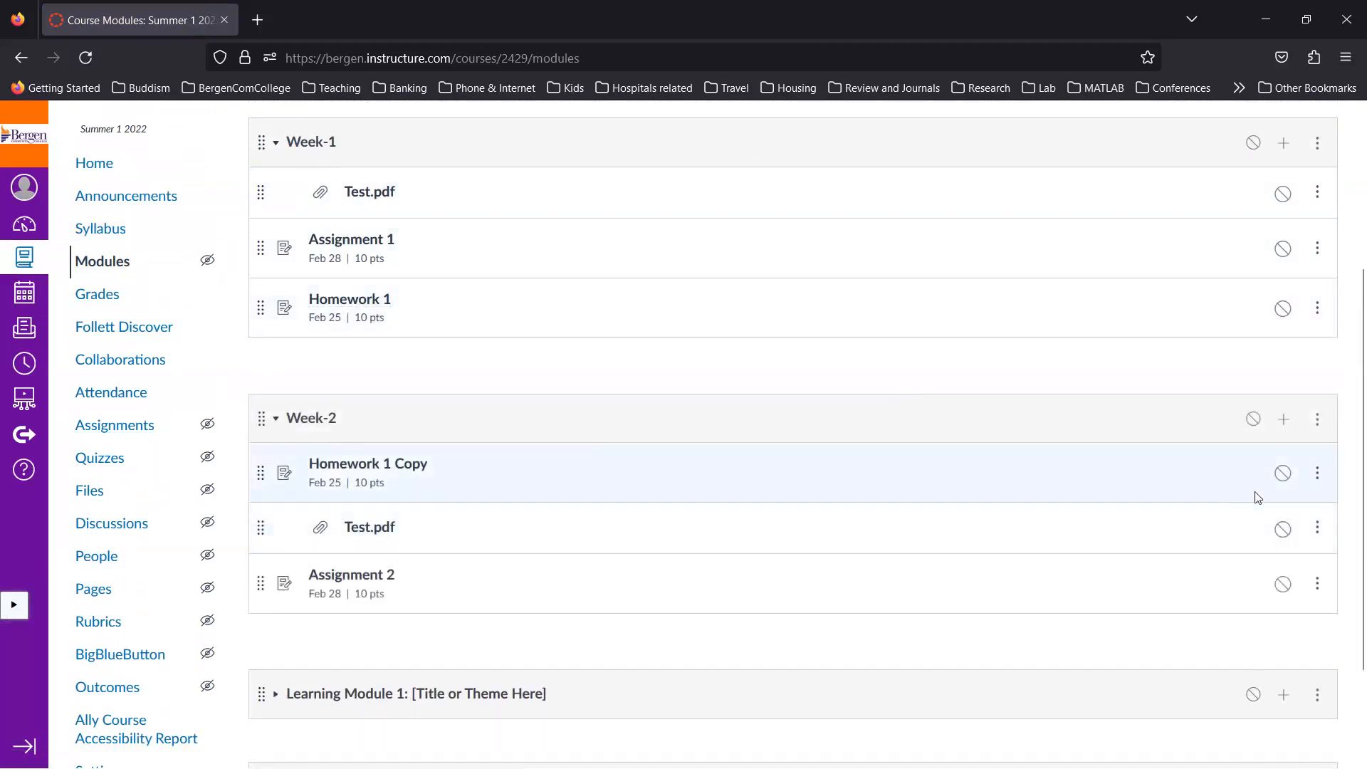
click(1317, 484)
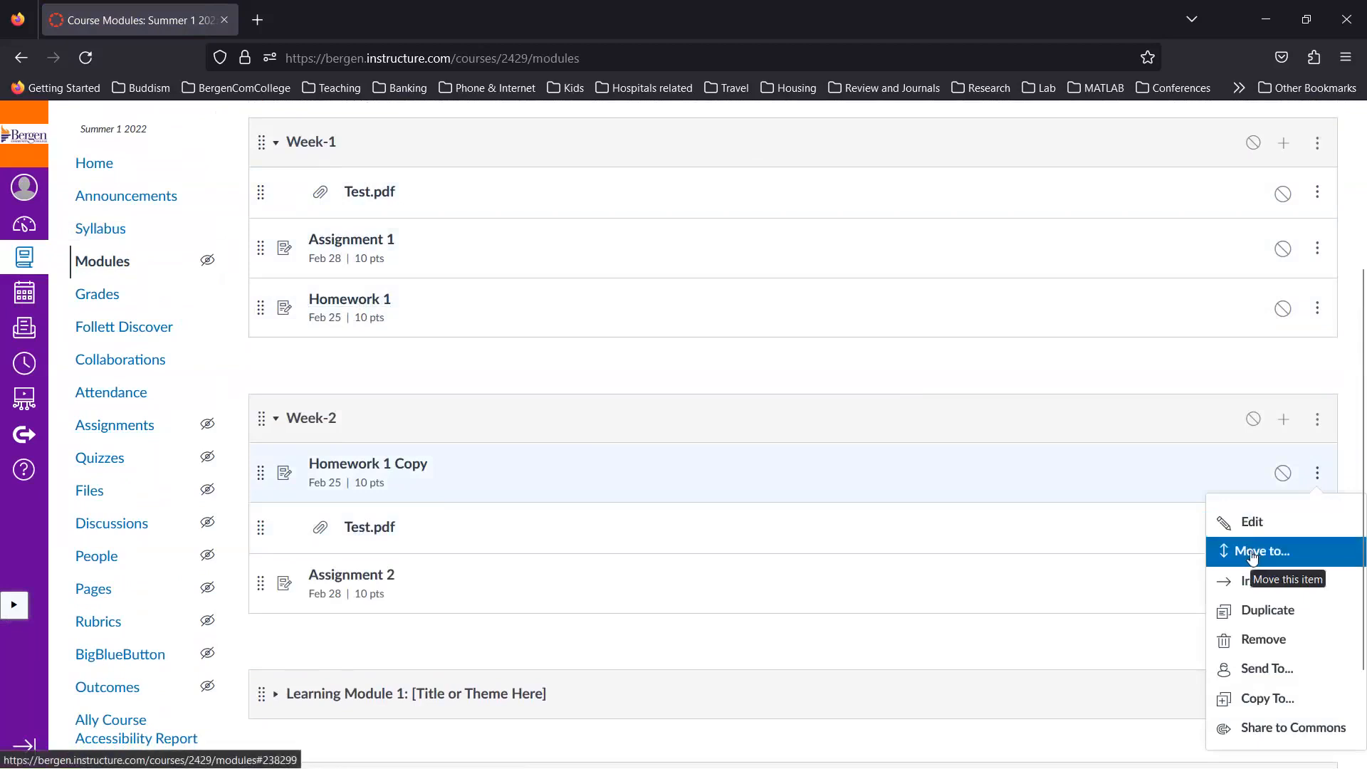
click(260, 472)
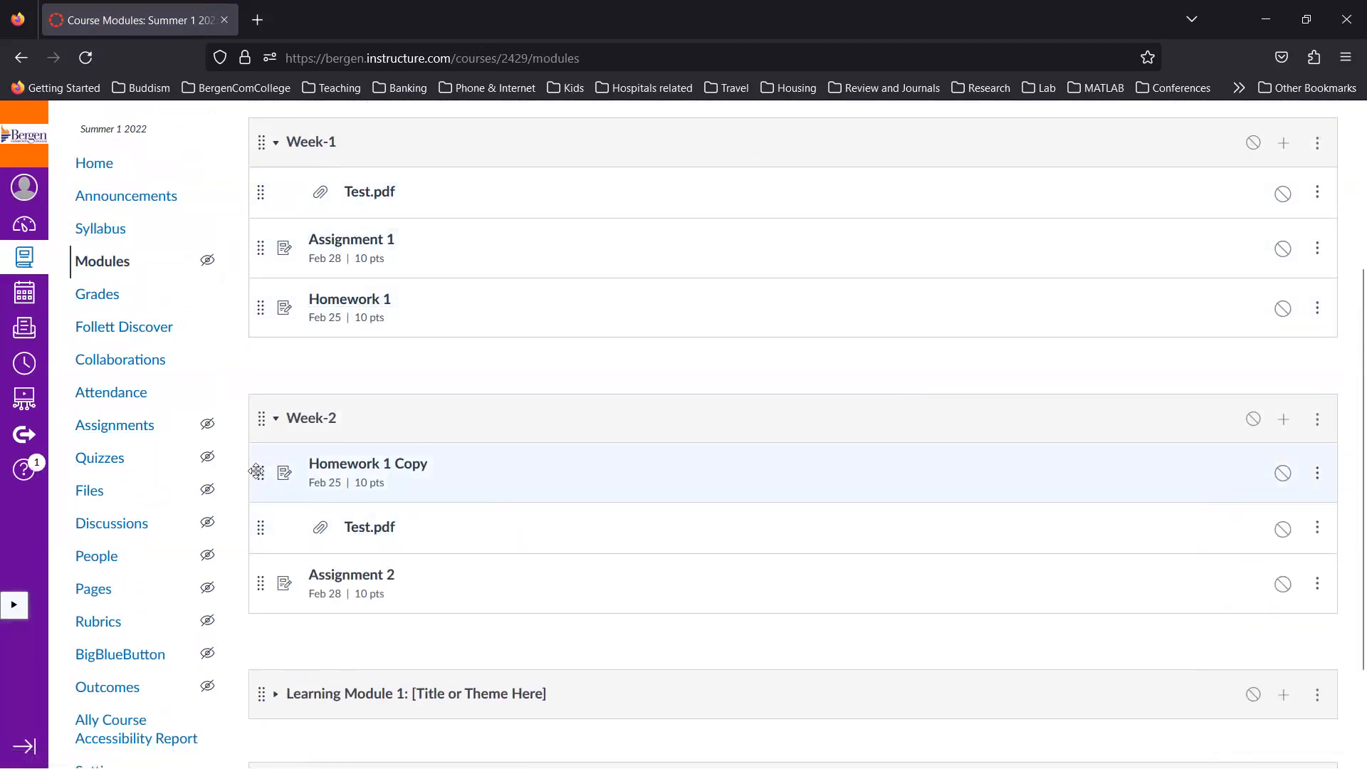
drag(258, 518, 256, 570)
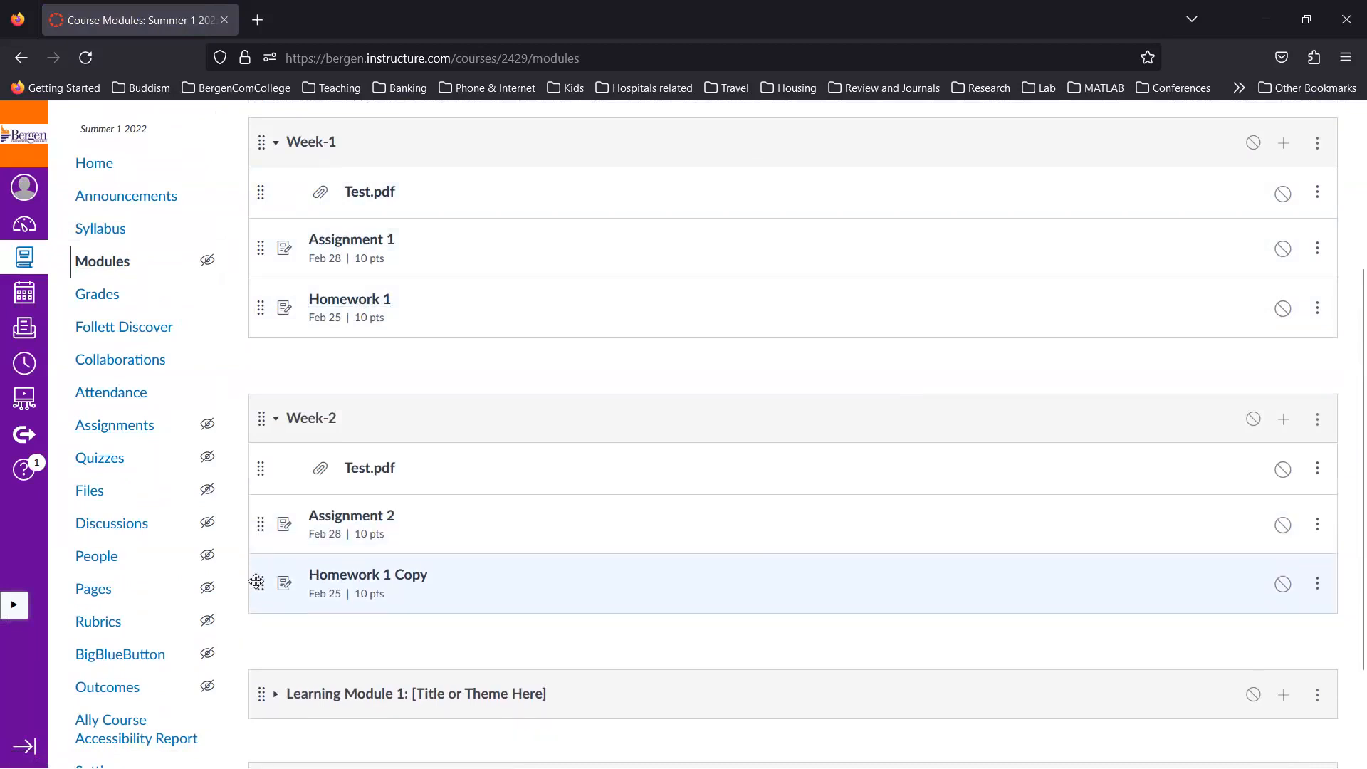
Step: Open Homework 1 Copy from the Week-2 module for editing and rename it Homework 2
scroll(258, 580, down, 1)
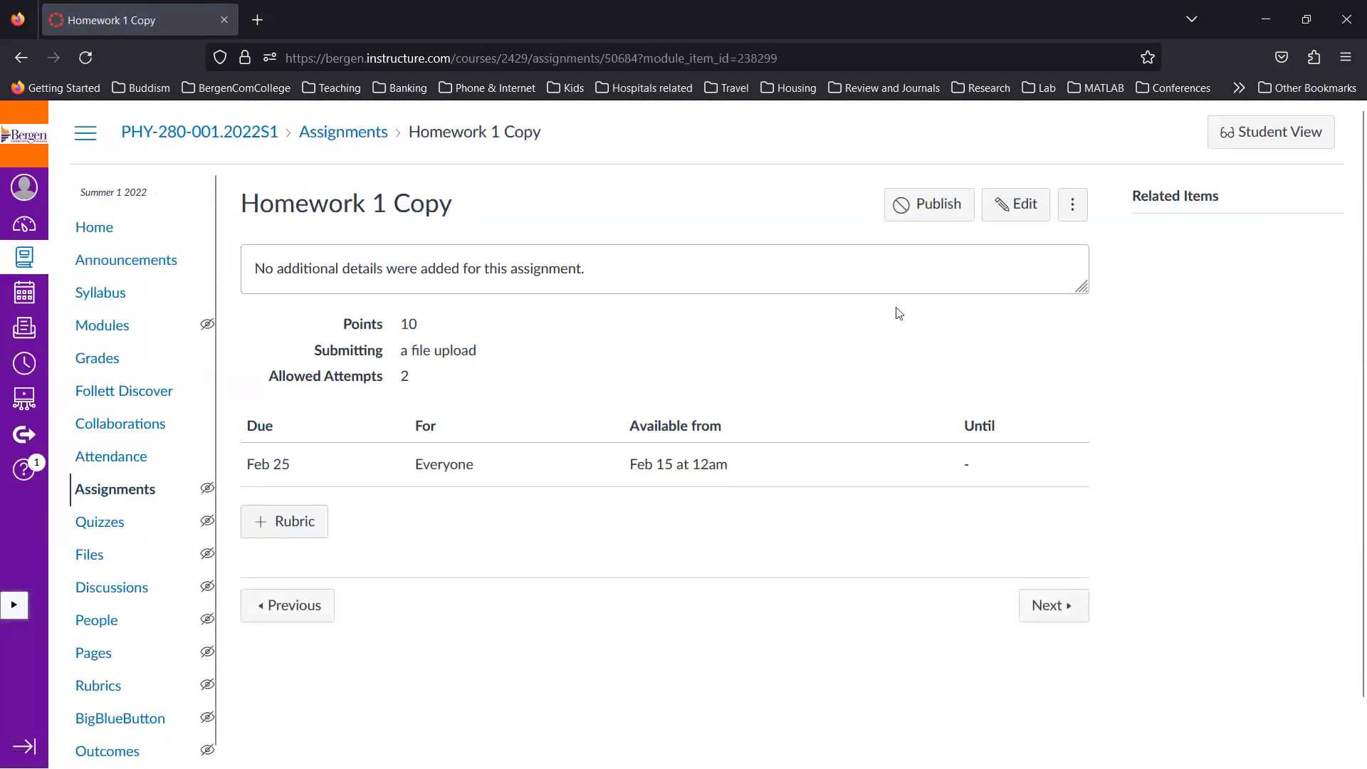
click(1032, 208)
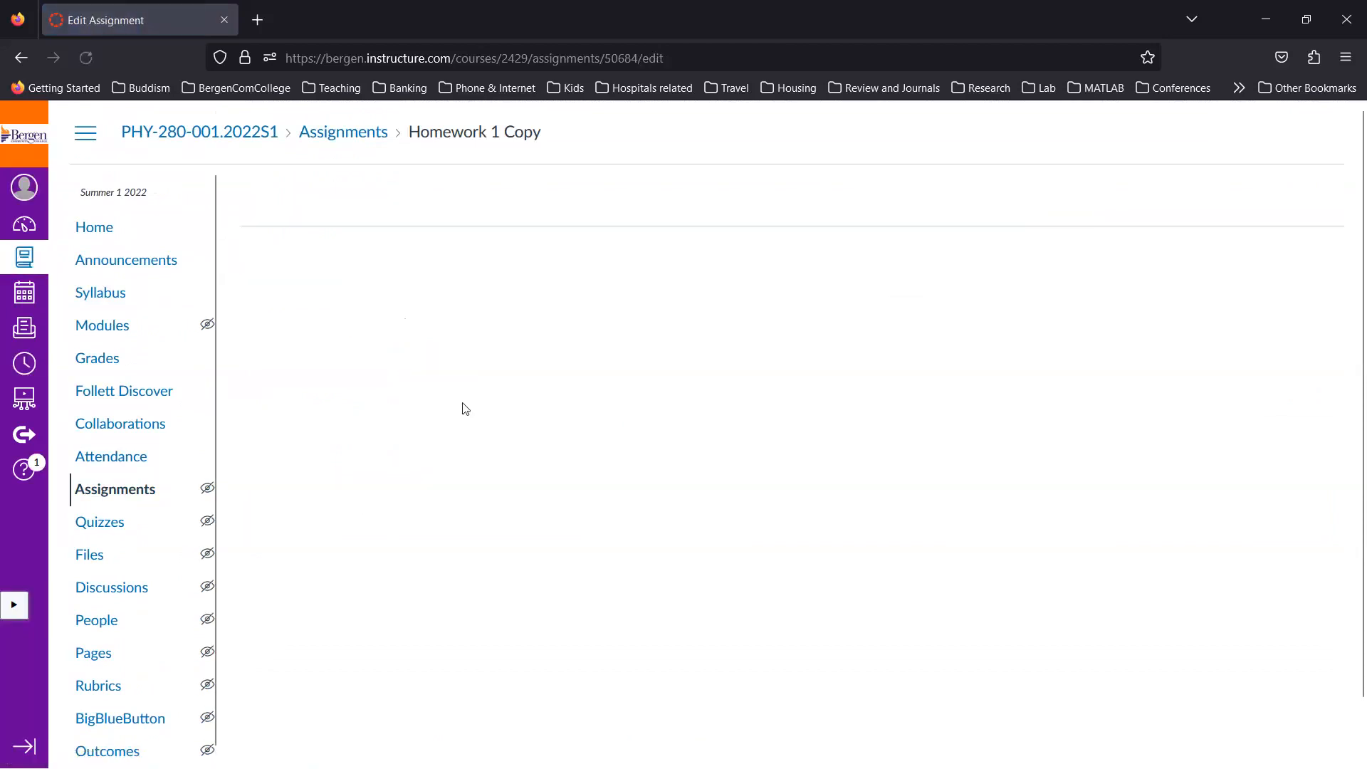
click(405, 282)
key(BackSpace)
key(BackSpace)
key(BackSpace)
key(BackSpace)
key(BackSpace)
key(BackSpace)
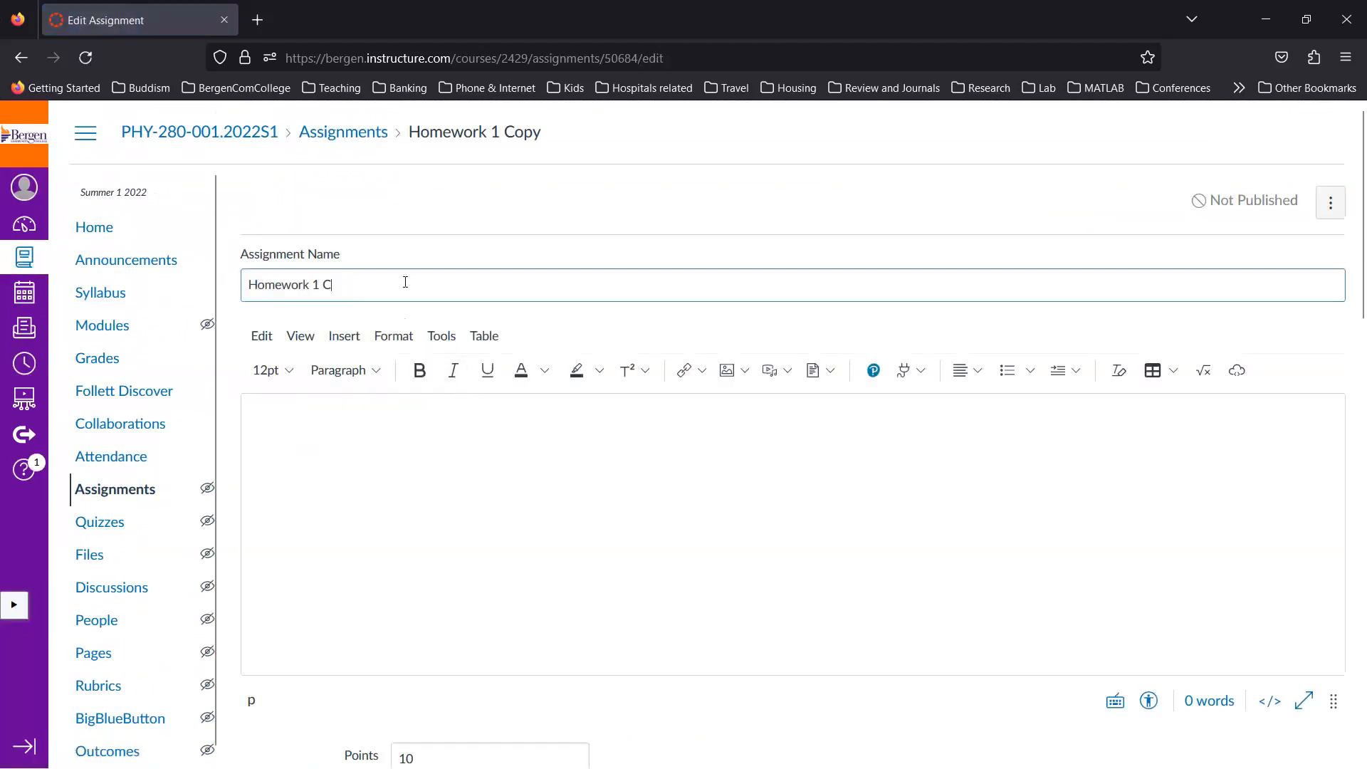
text(2)
Step: Keep the Homework assignment group, set the due date of Homework 2 to Mar 4, 2023, 11:59 PM, and save the assignment
scroll(370, 370, down, 3)
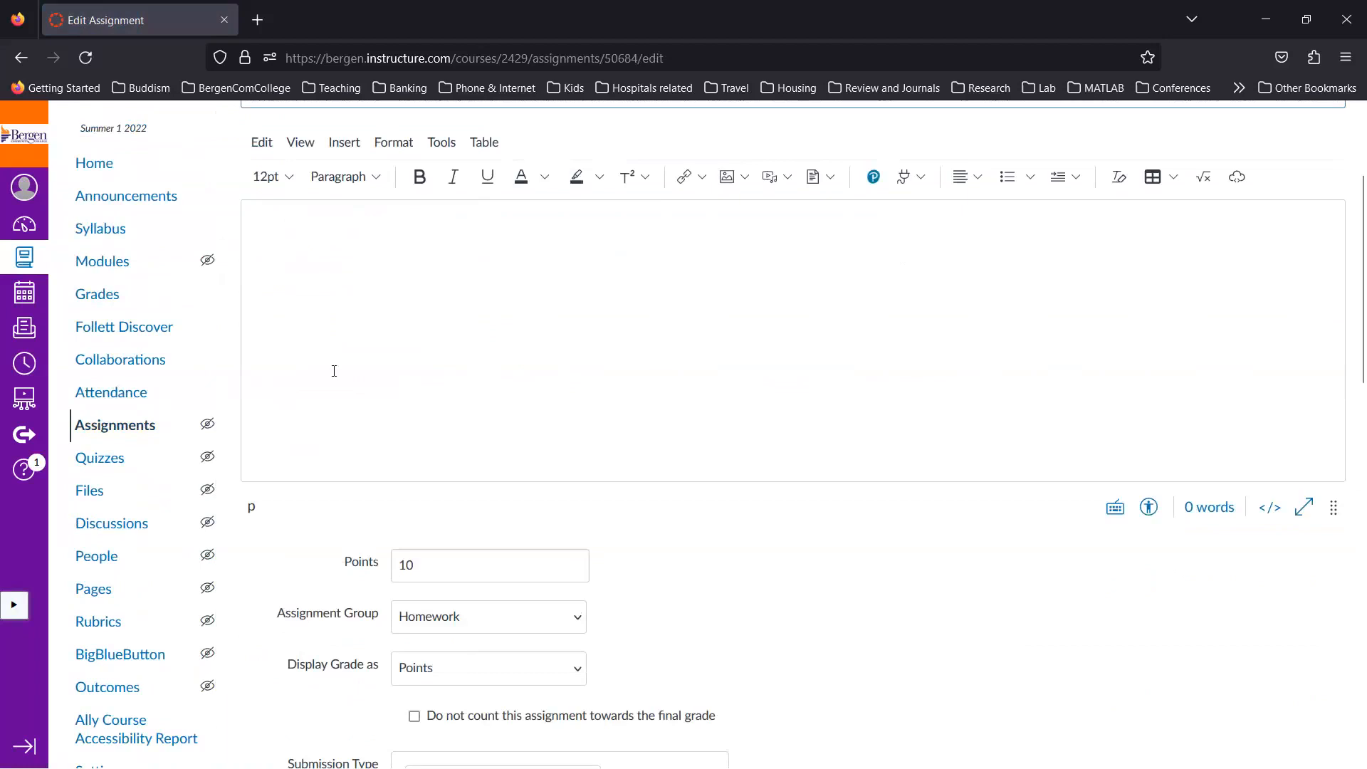
scroll(372, 317, down, 5)
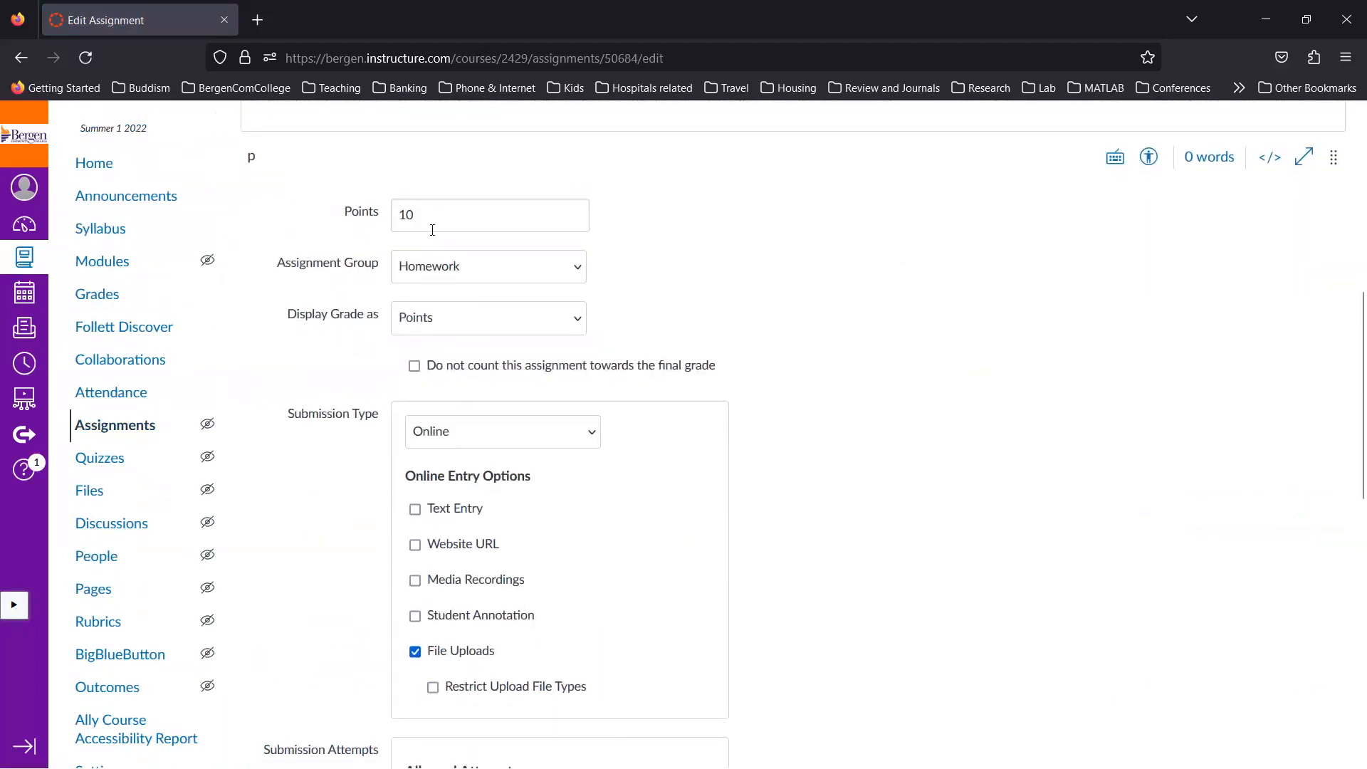
scroll(527, 341, down, 3)
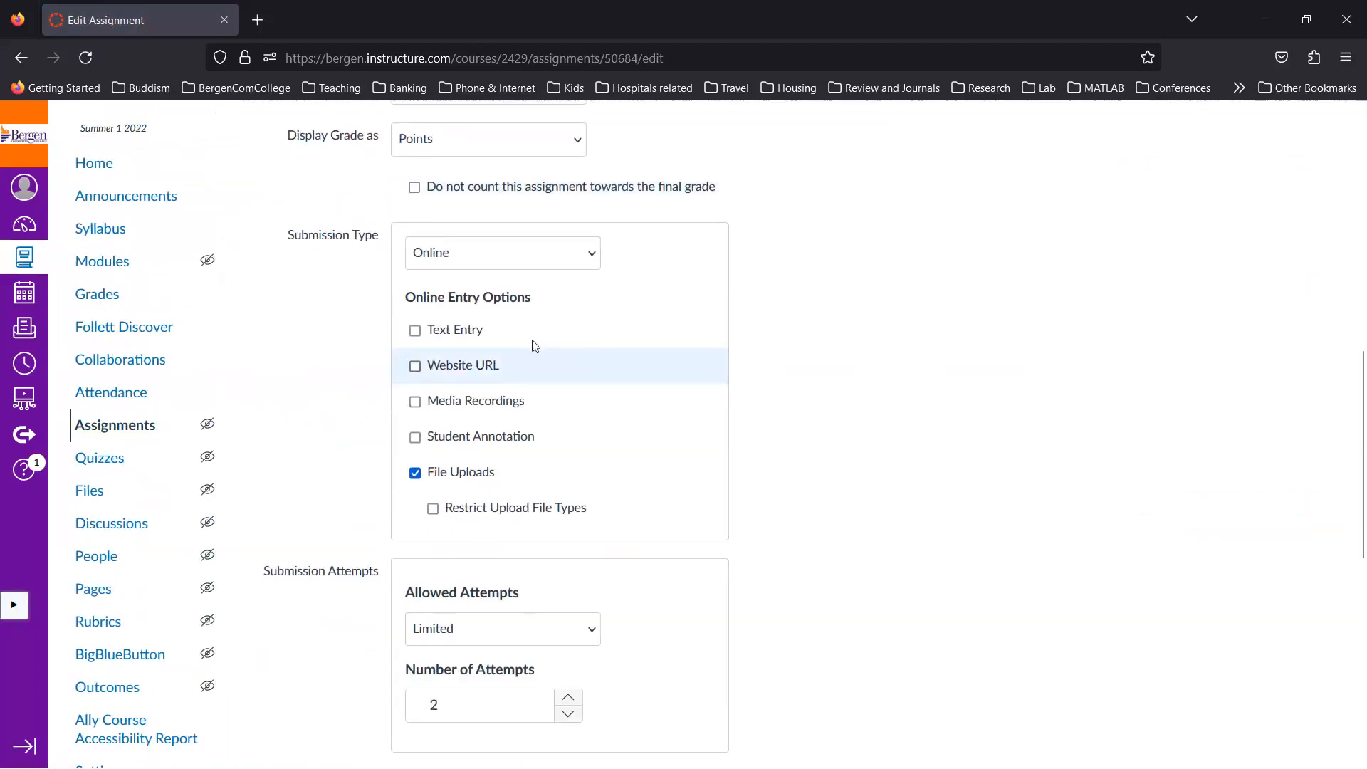
scroll(530, 334, up, 3)
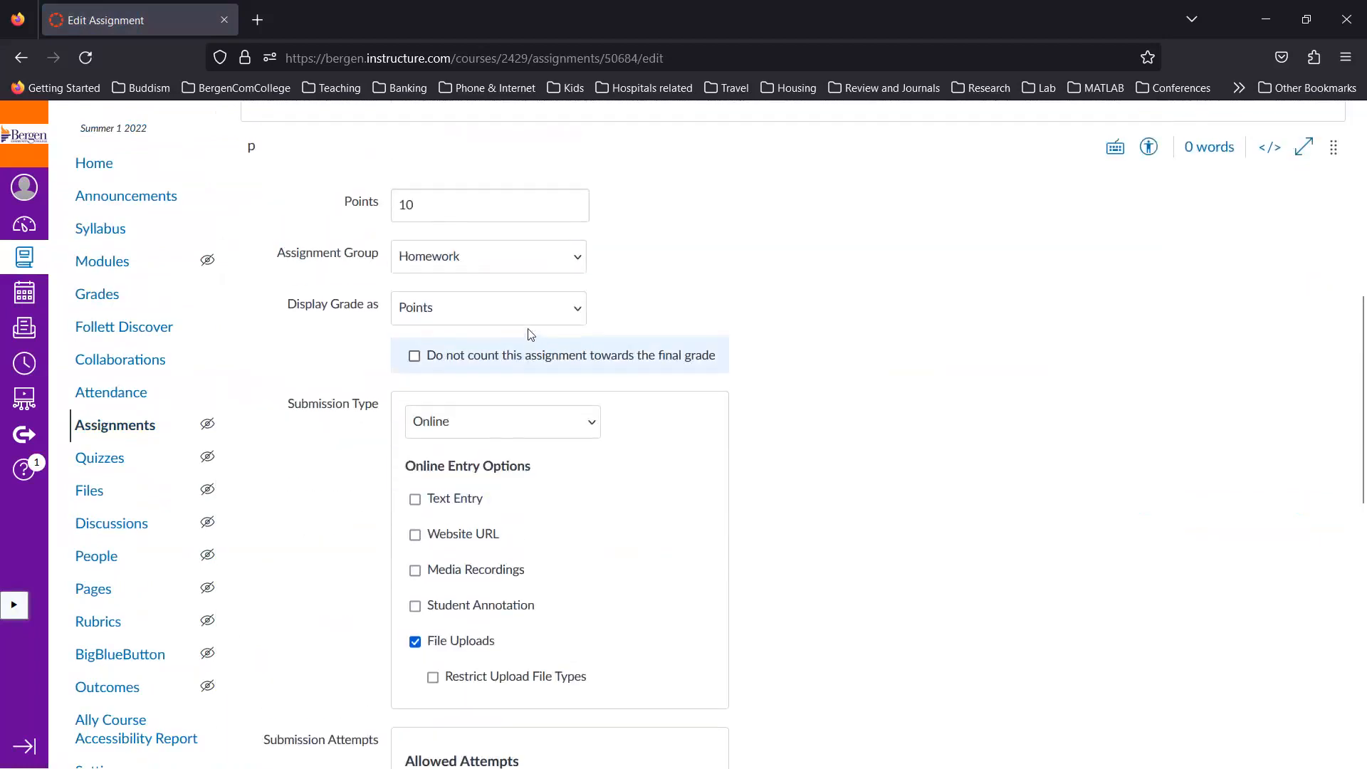
click(567, 255)
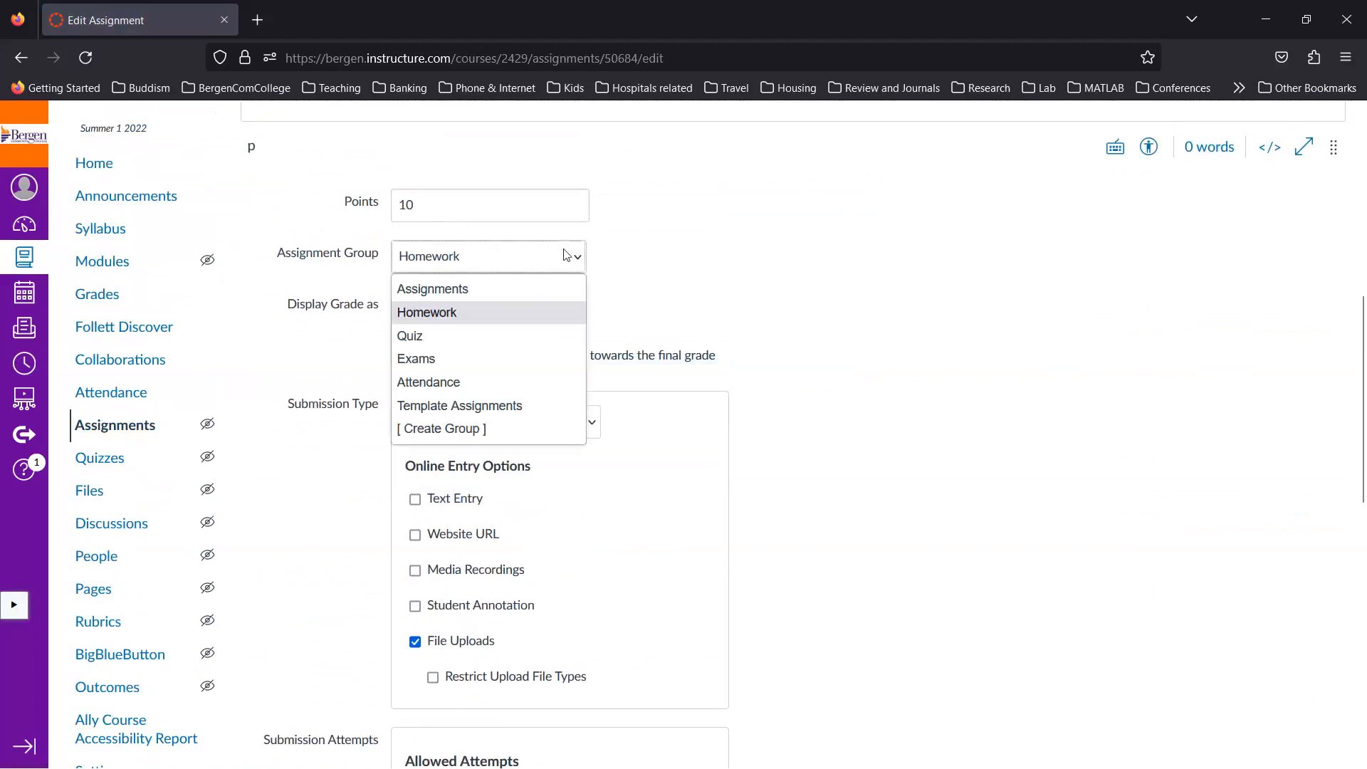
click(835, 329)
scroll(837, 331, down, 3)
scroll(838, 332, down, 6)
click(694, 483)
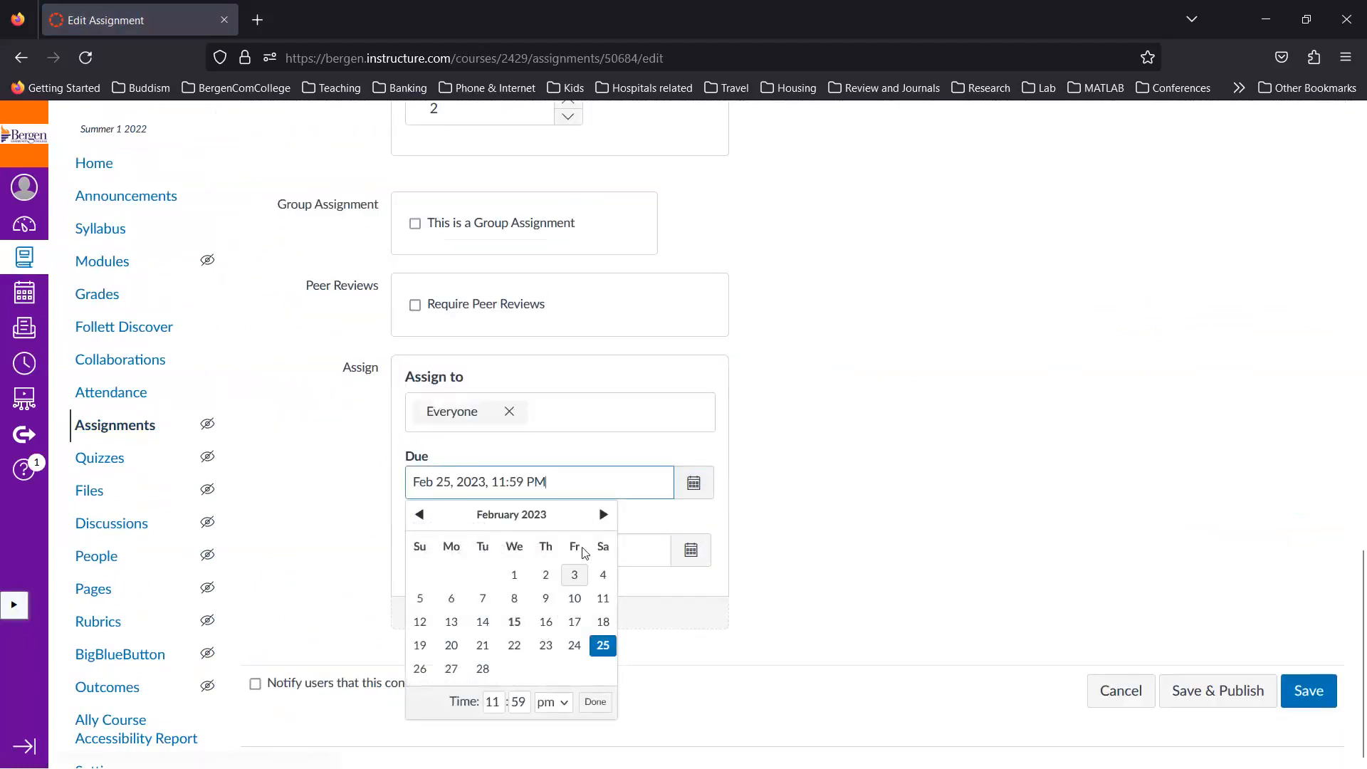
click(603, 515)
click(603, 573)
click(1157, 622)
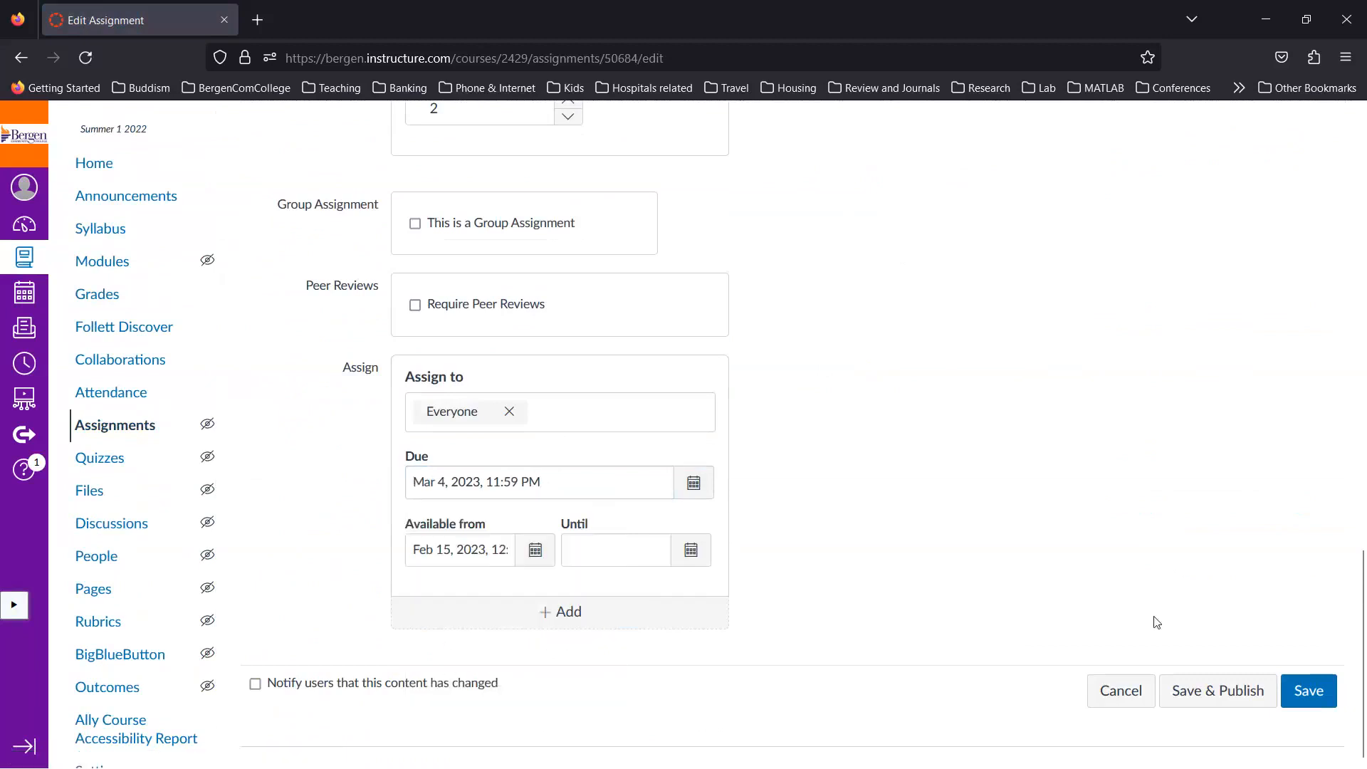
click(1296, 692)
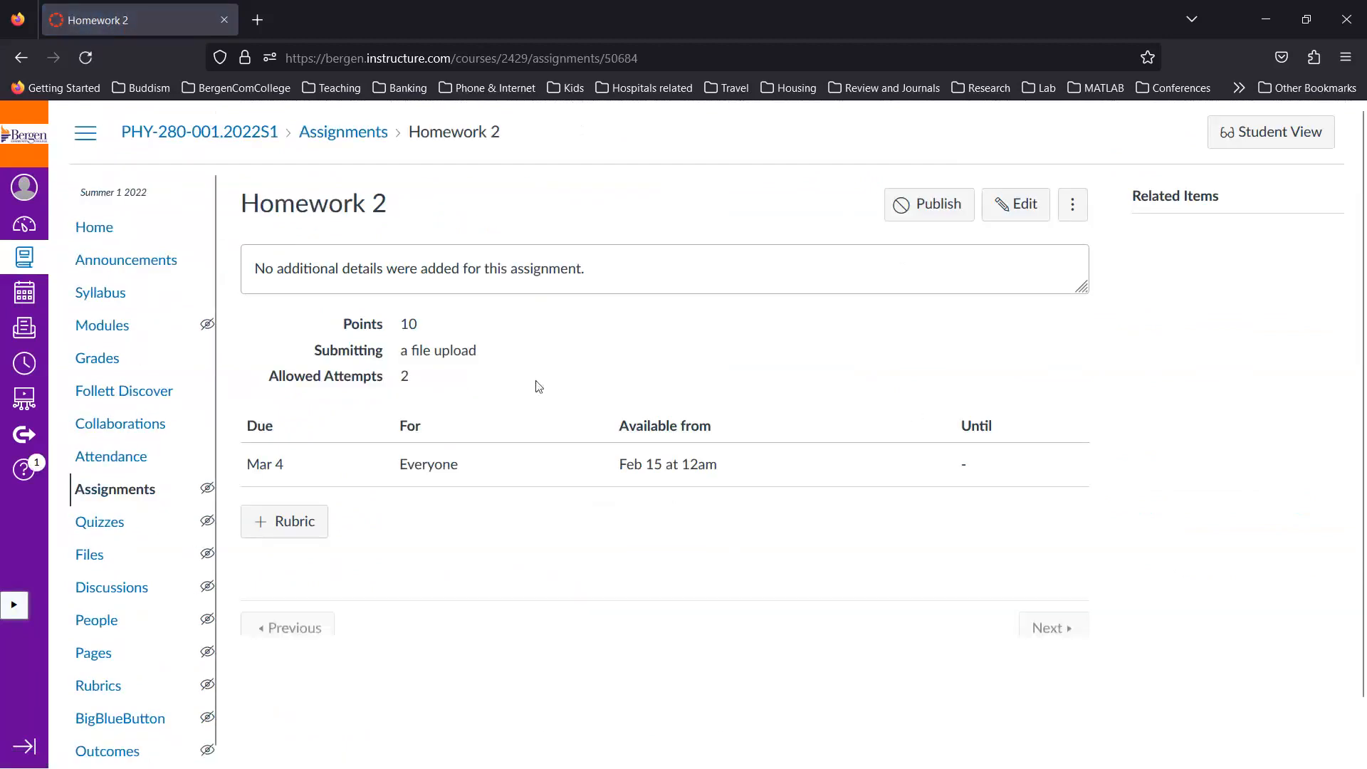
Step: Check Homework 2 in the Week-2 module and in the Homework group of the course's assignments list
click(104, 326)
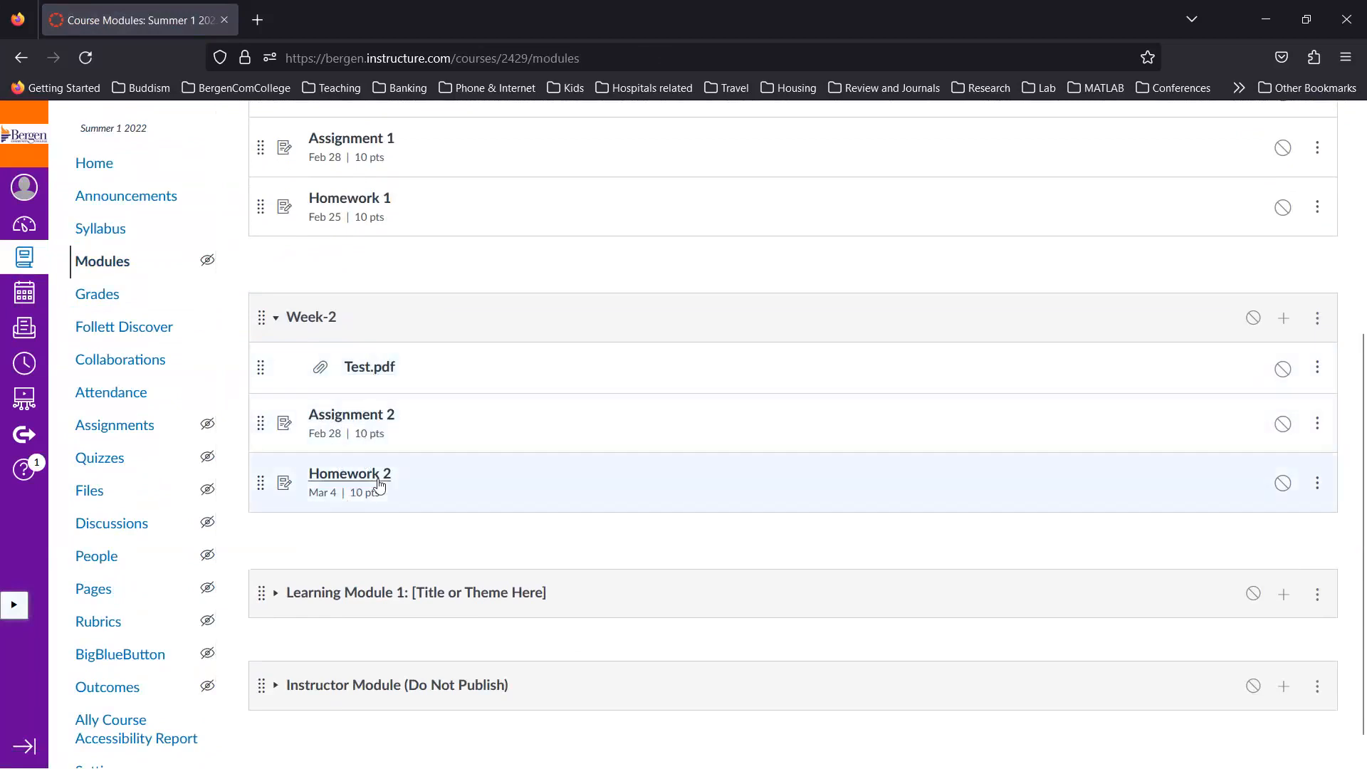
click(115, 425)
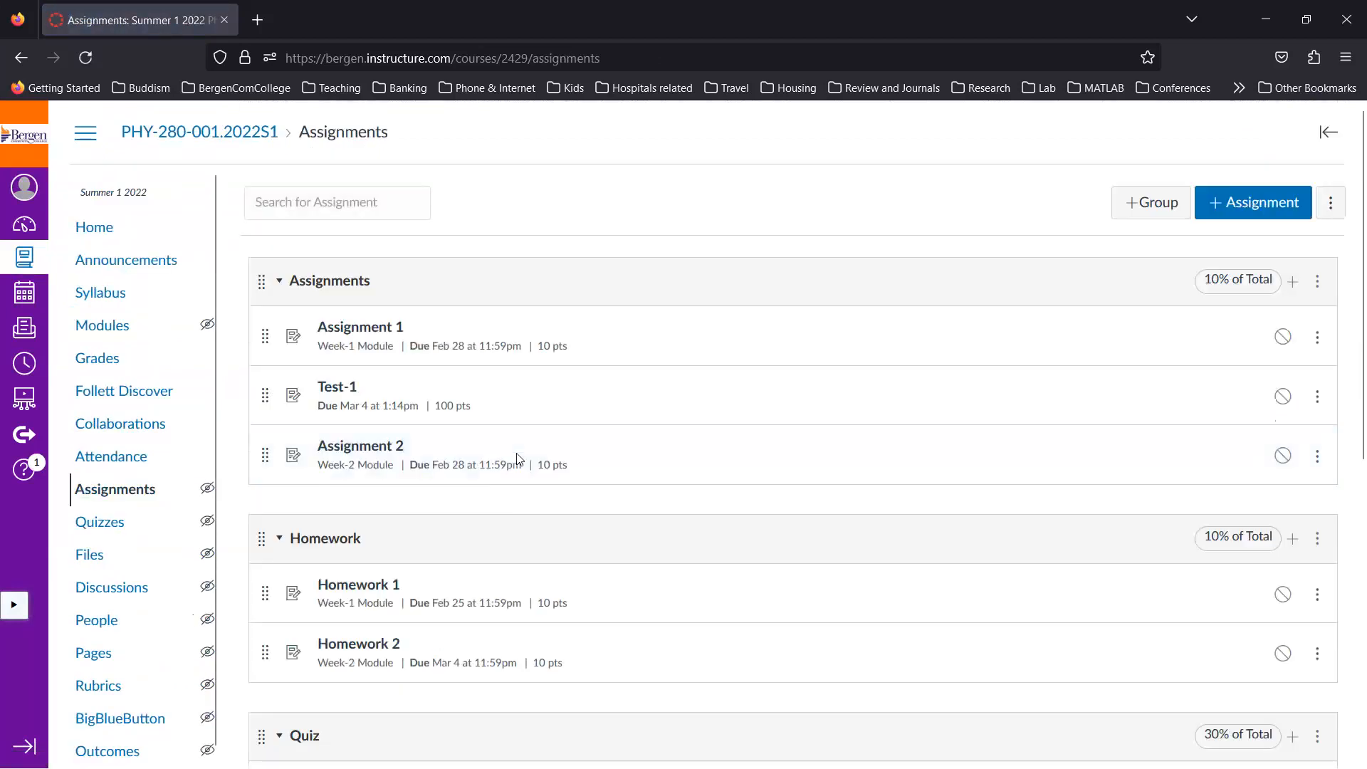
scroll(515, 458, down, 3)
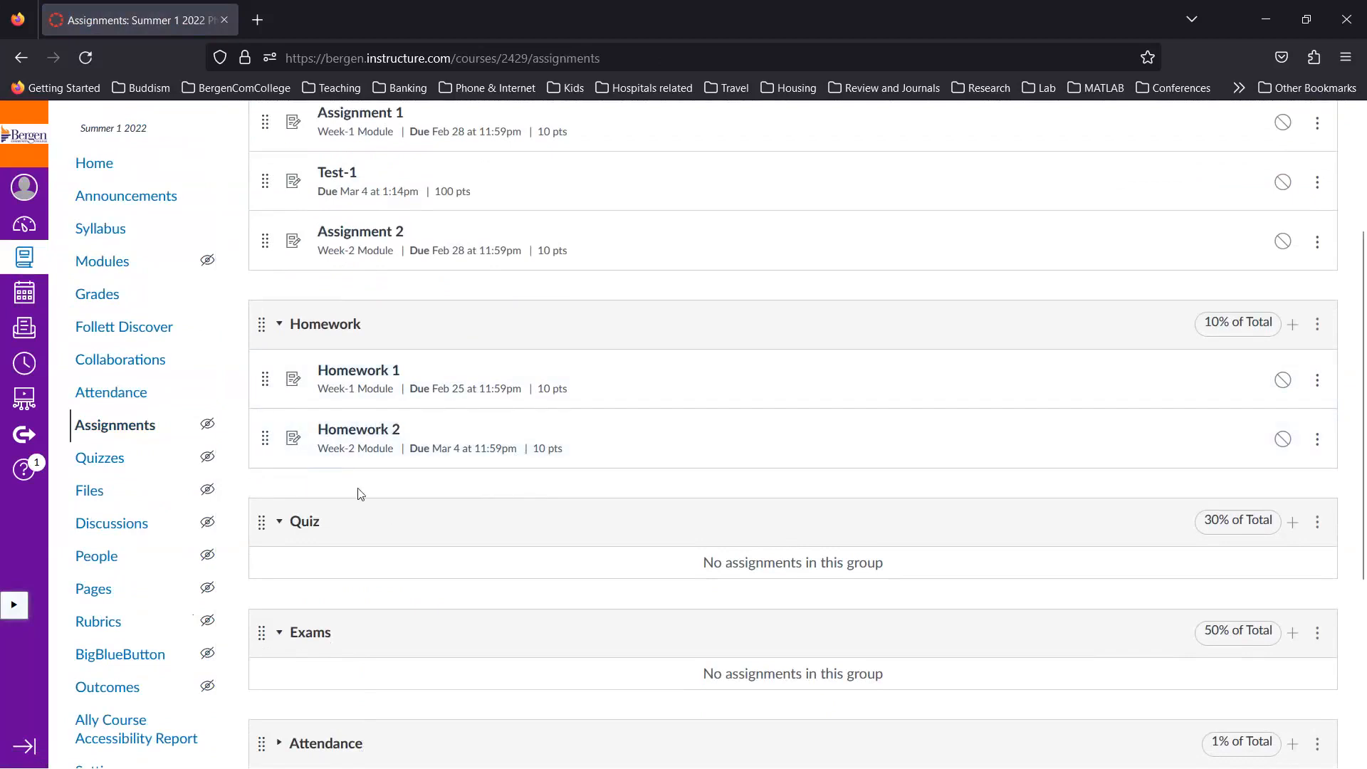
scroll(360, 494, up, 2)
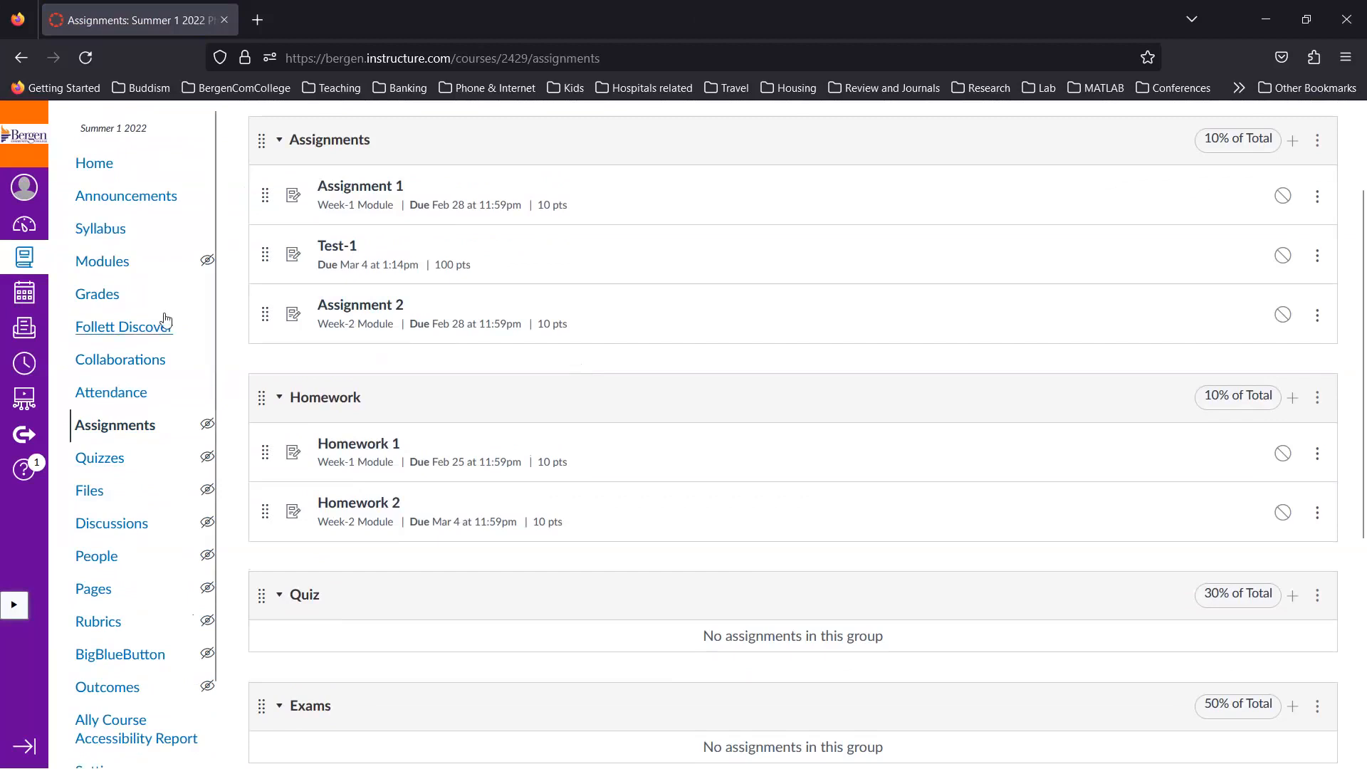
Step: Open the 2022S1 Physics I (PHY-280-001) course from the dashboard and examine its home page and recent announcements
click(25, 227)
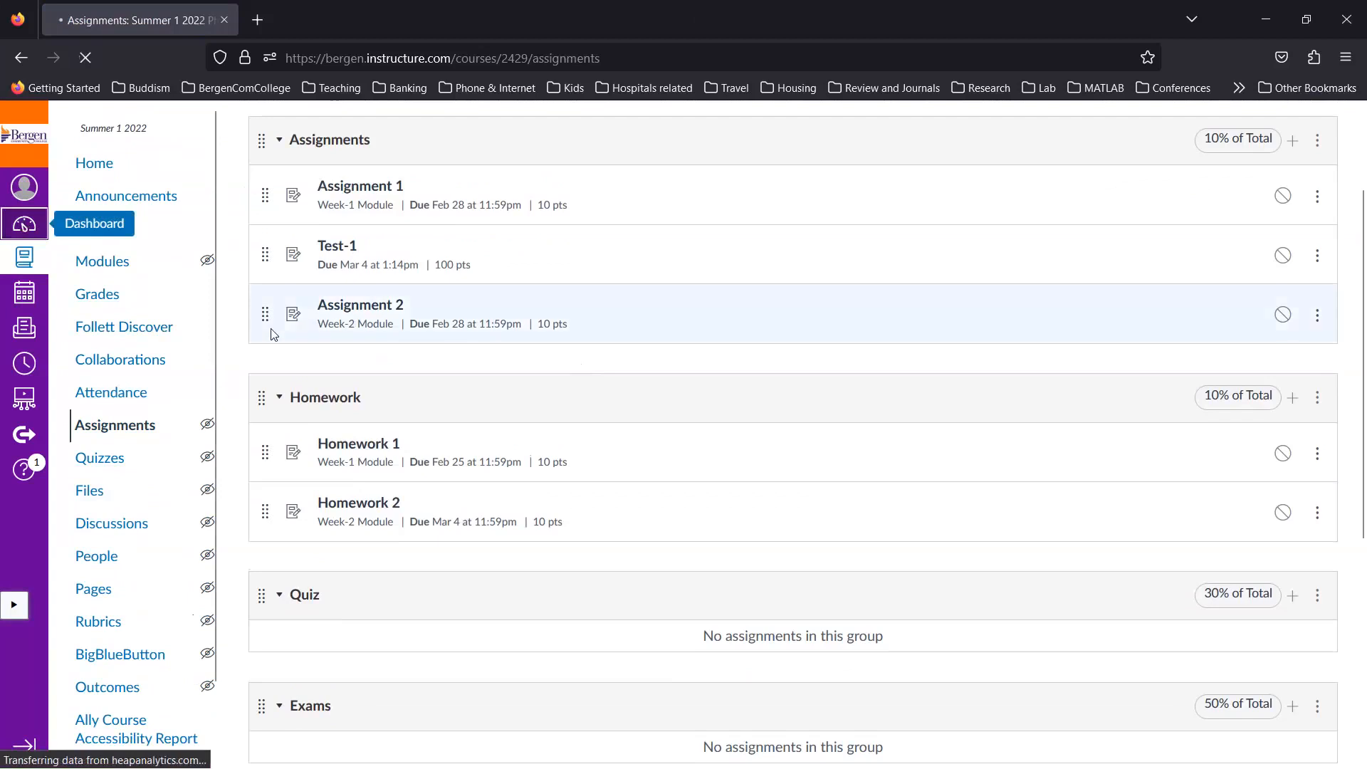
scroll(402, 481, down, 10)
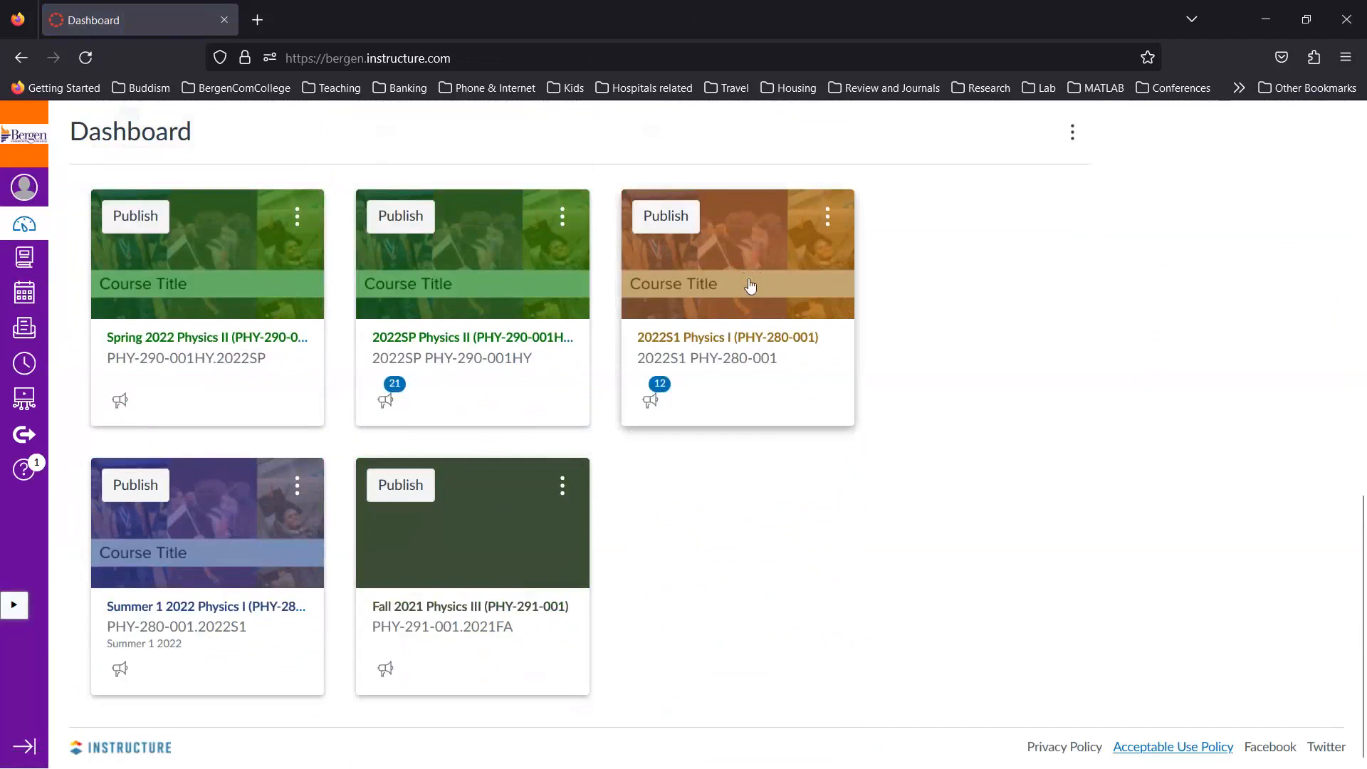
click(750, 286)
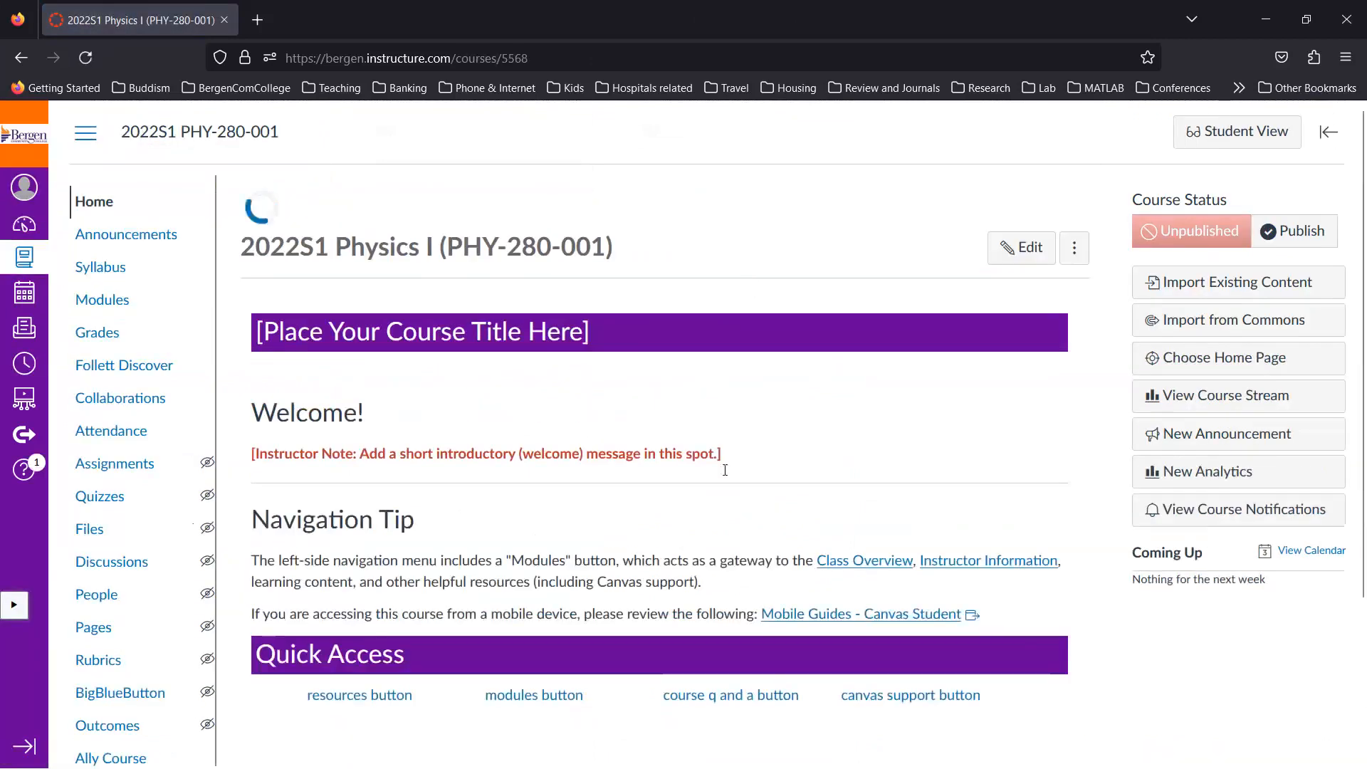
scroll(696, 544, down, 9)
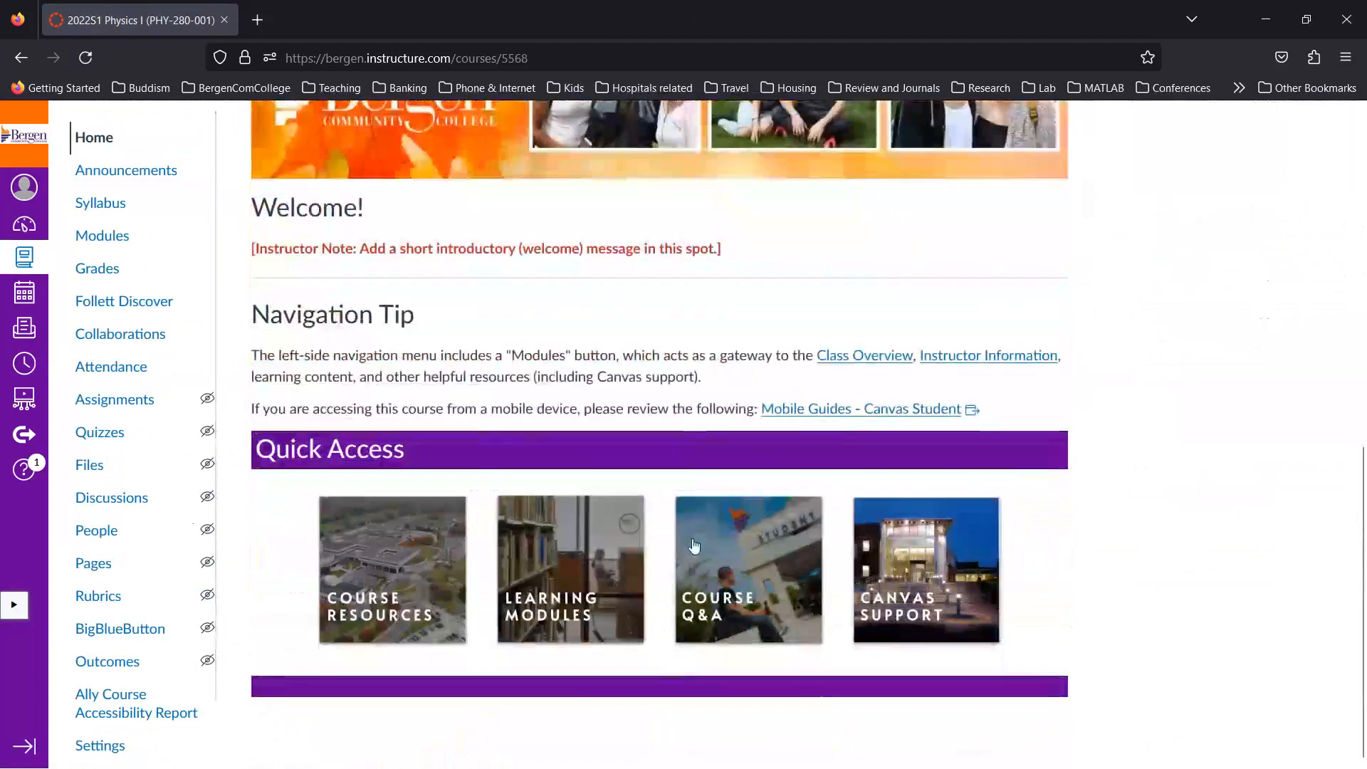
scroll(696, 544, up, 4)
scroll(695, 545, up, 5)
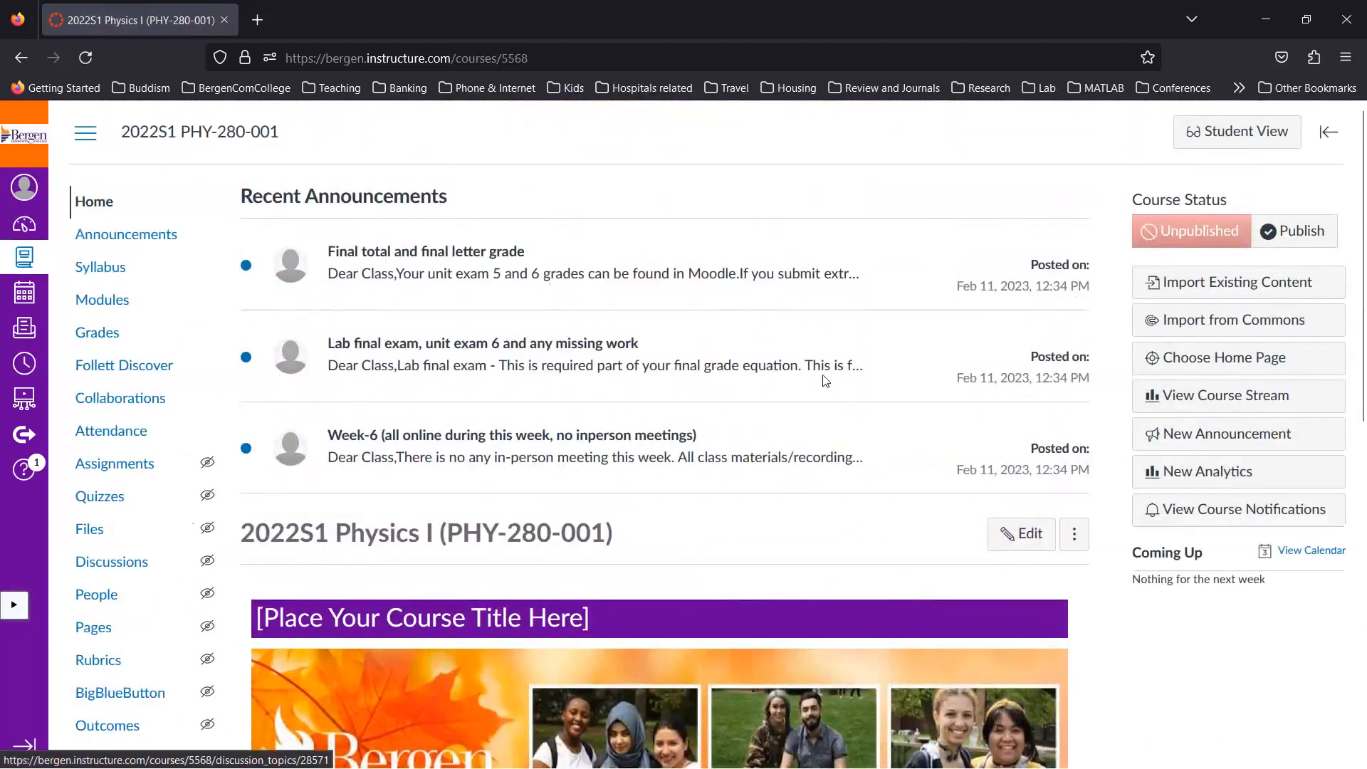
scroll(909, 407, down, 2)
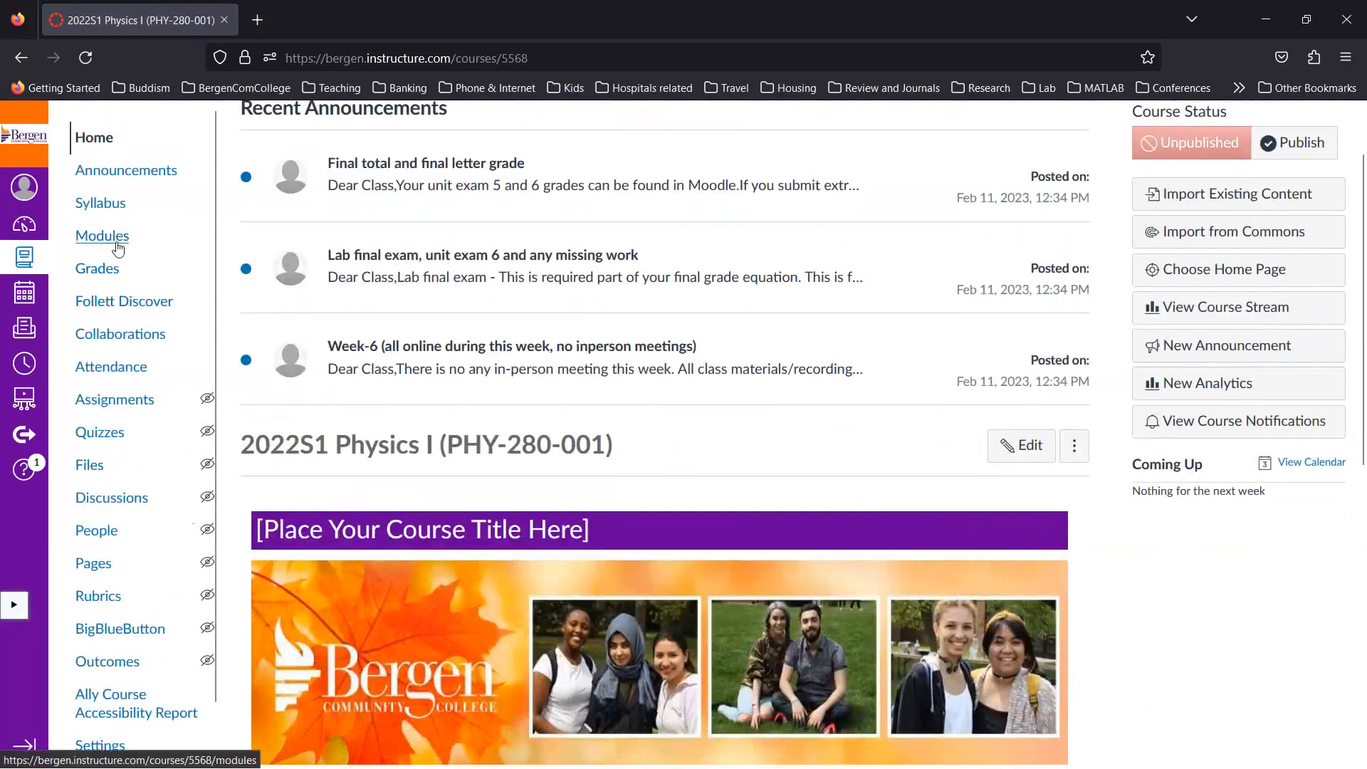
click(110, 268)
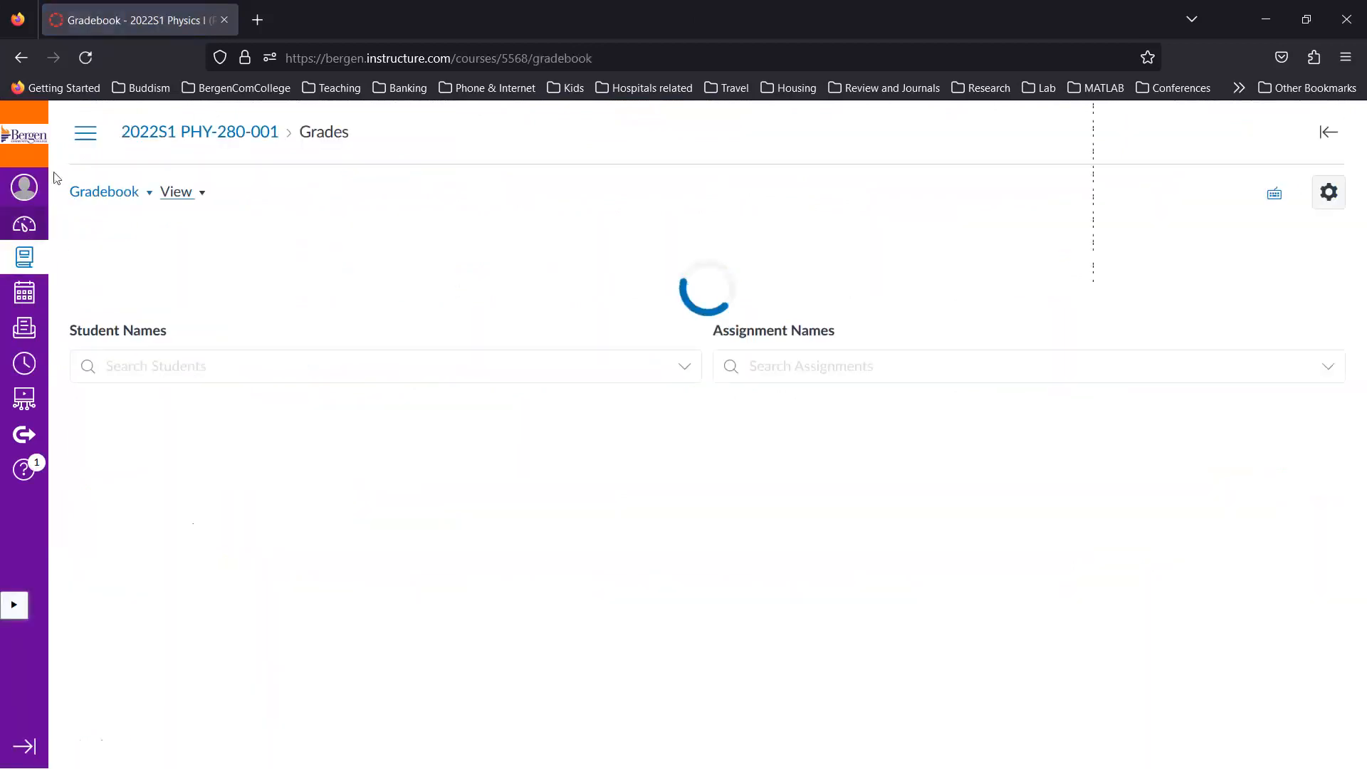
key(alt+Left)
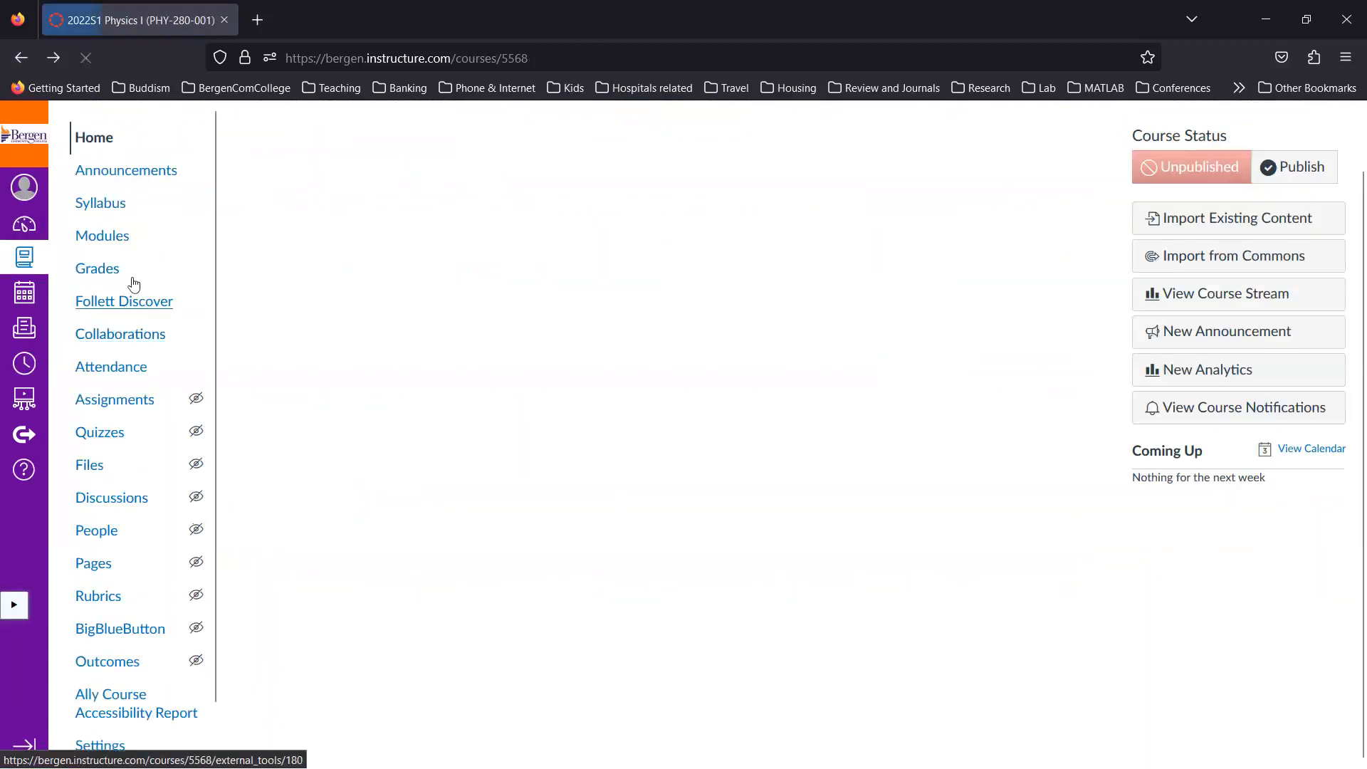
Step: Show the modules of the 2022S1 Physics I course and examine how they are organized by content type
click(118, 236)
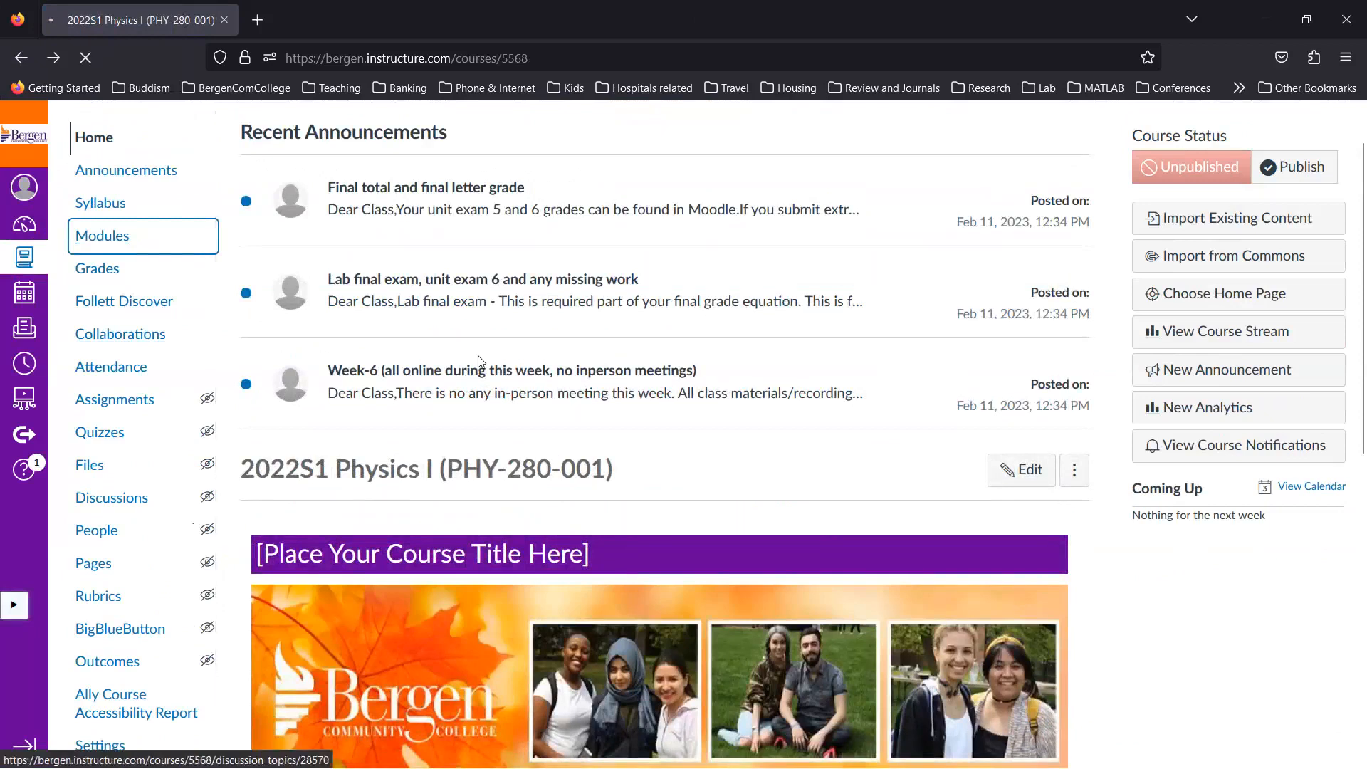
scroll(461, 432, down, 3)
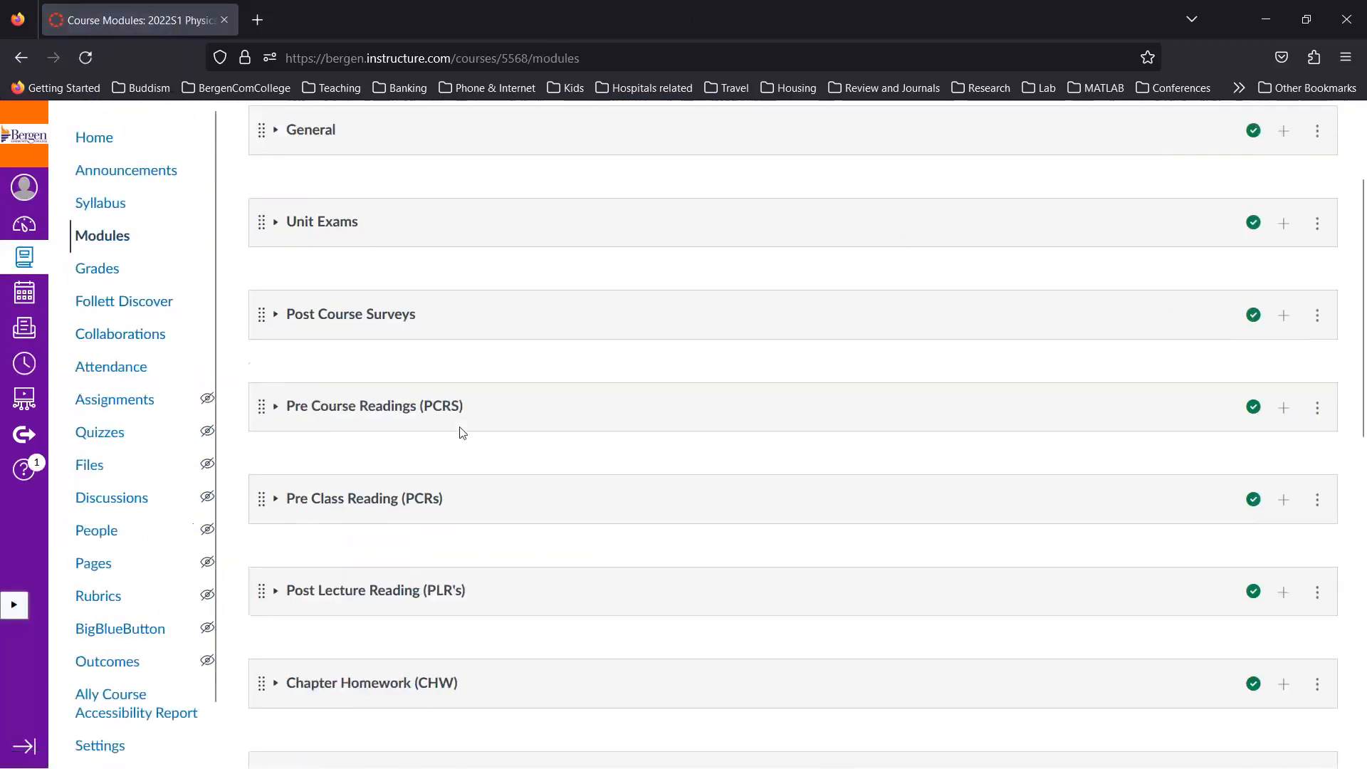
scroll(459, 434, up, 4)
scroll(337, 325, down, 1)
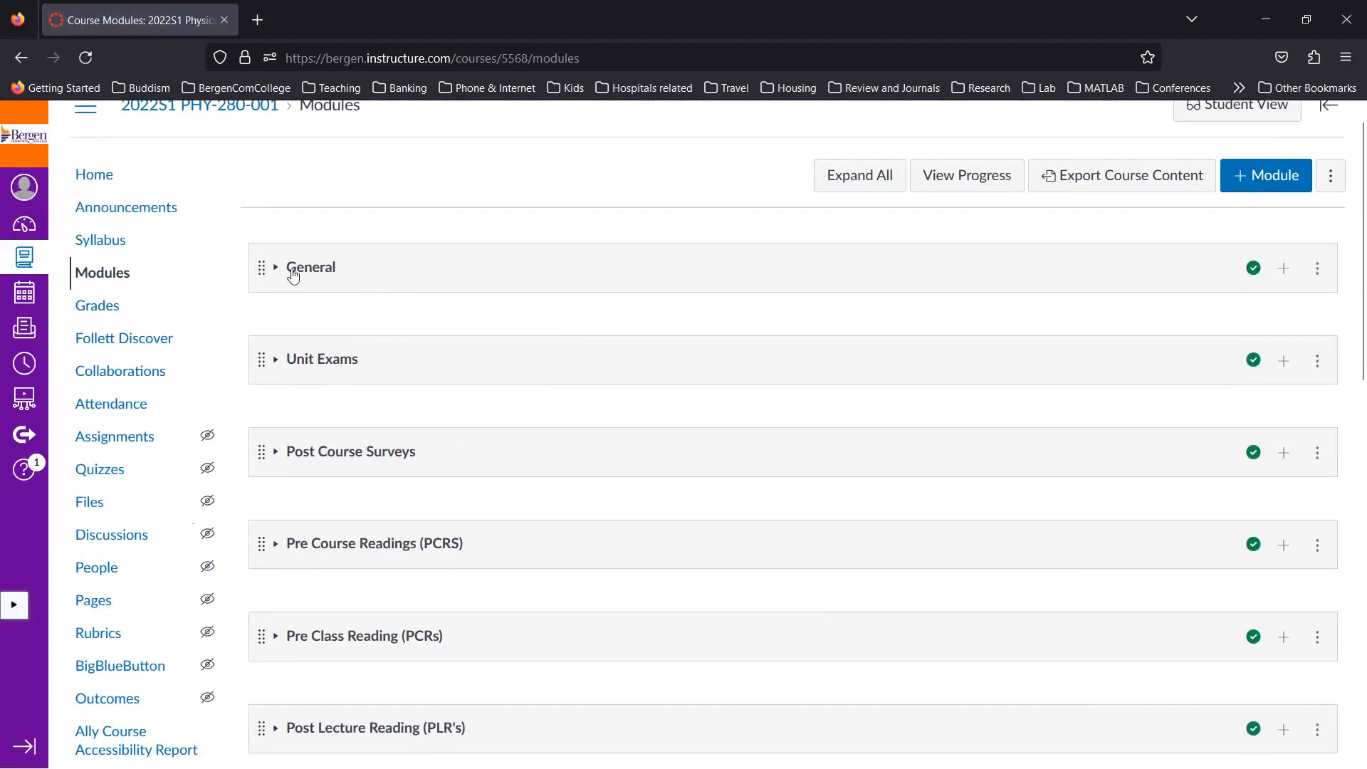
scroll(298, 380, down, 2)
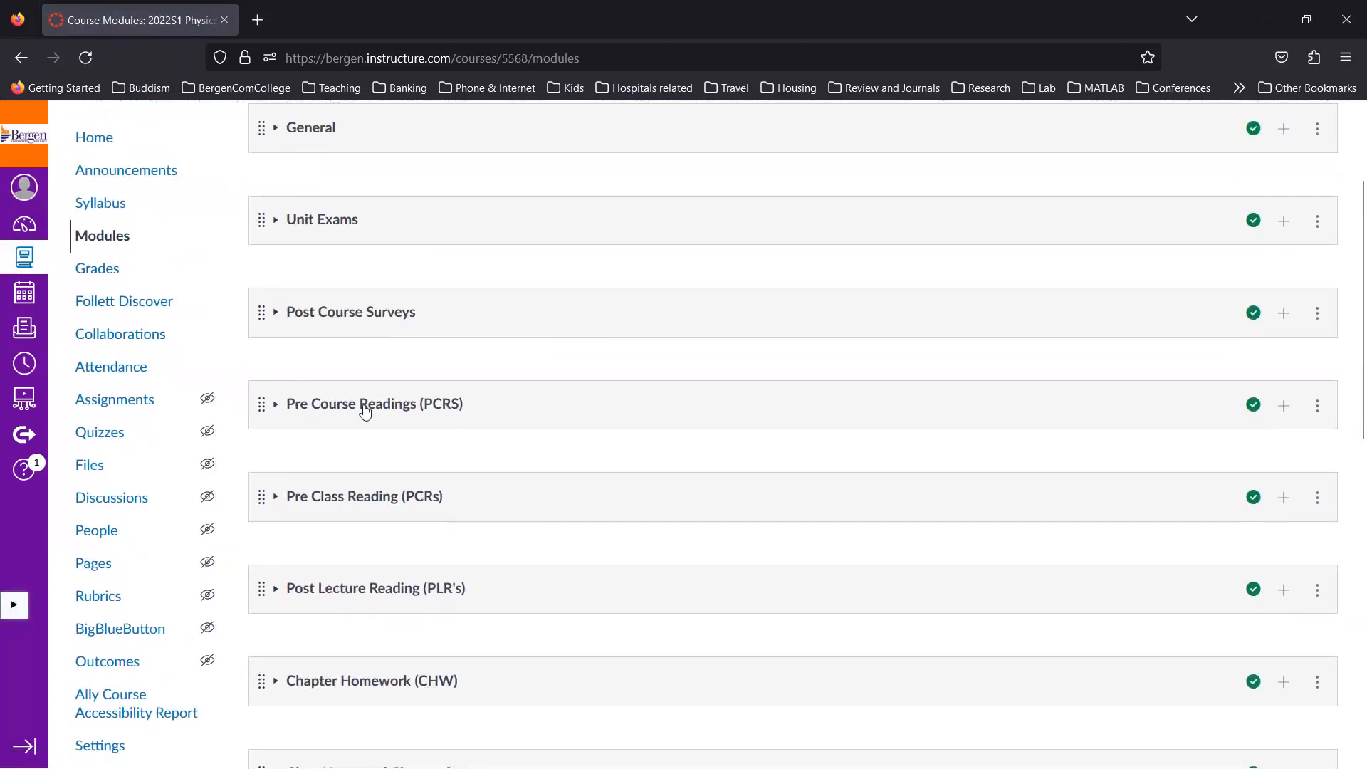
scroll(364, 411, down, 2)
scroll(364, 412, down, 4)
scroll(365, 412, up, 9)
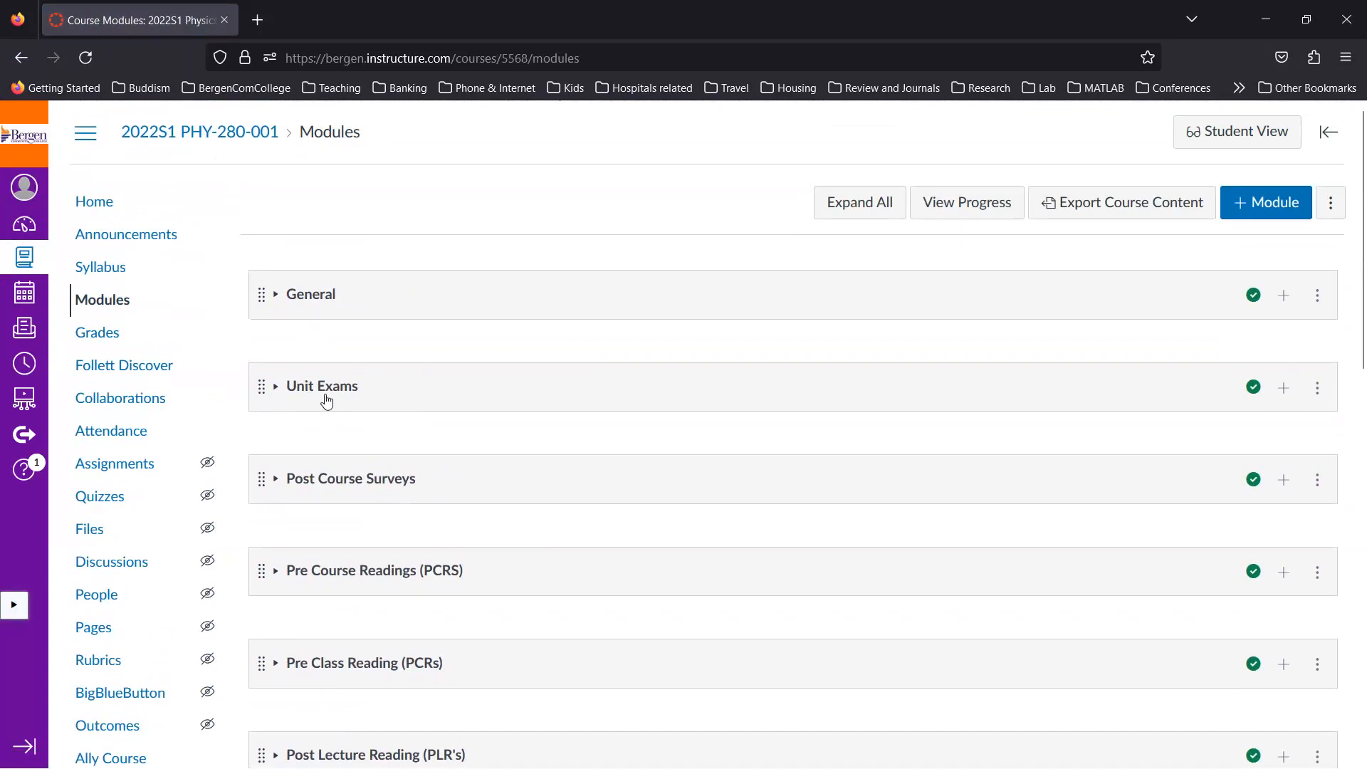
scroll(327, 401, down, 10)
scroll(328, 399, up, 7)
scroll(327, 400, up, 3)
scroll(327, 402, down, 3)
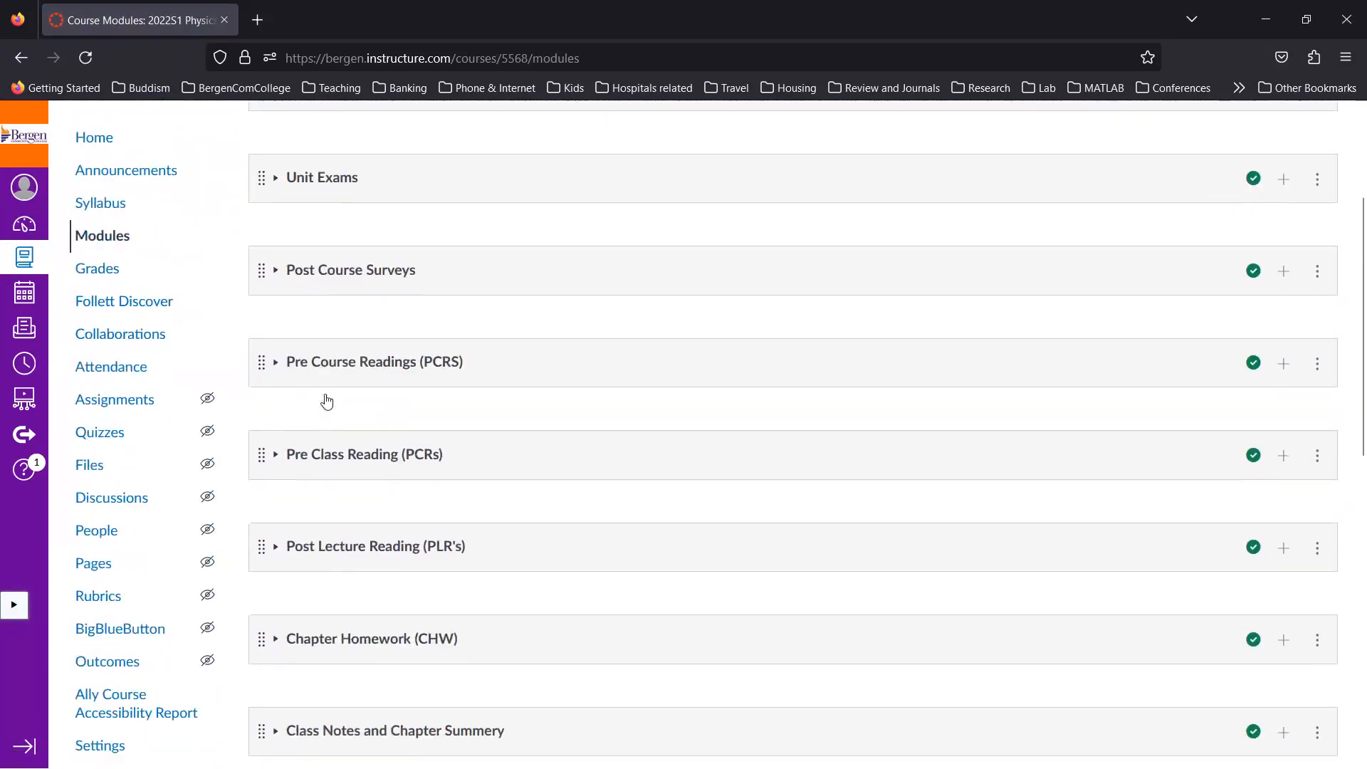
scroll(327, 402, down, 3)
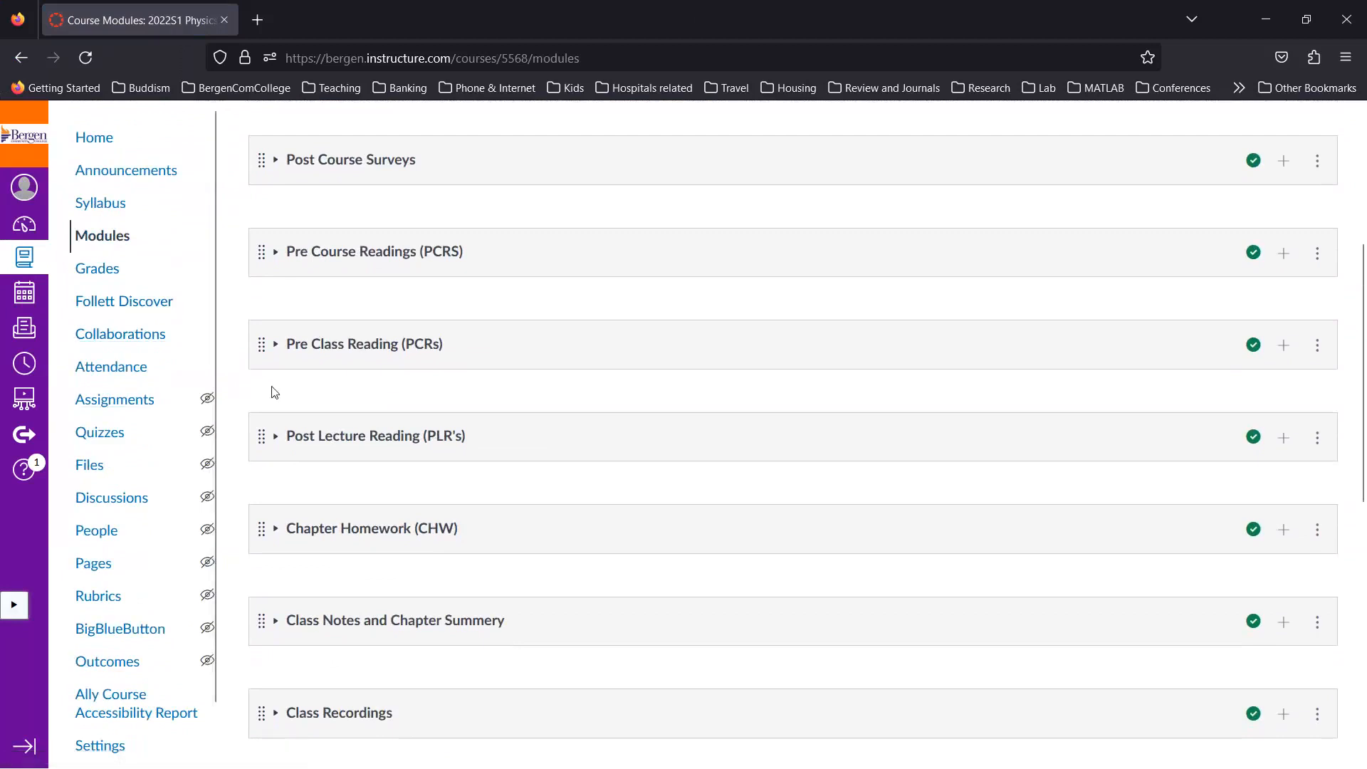
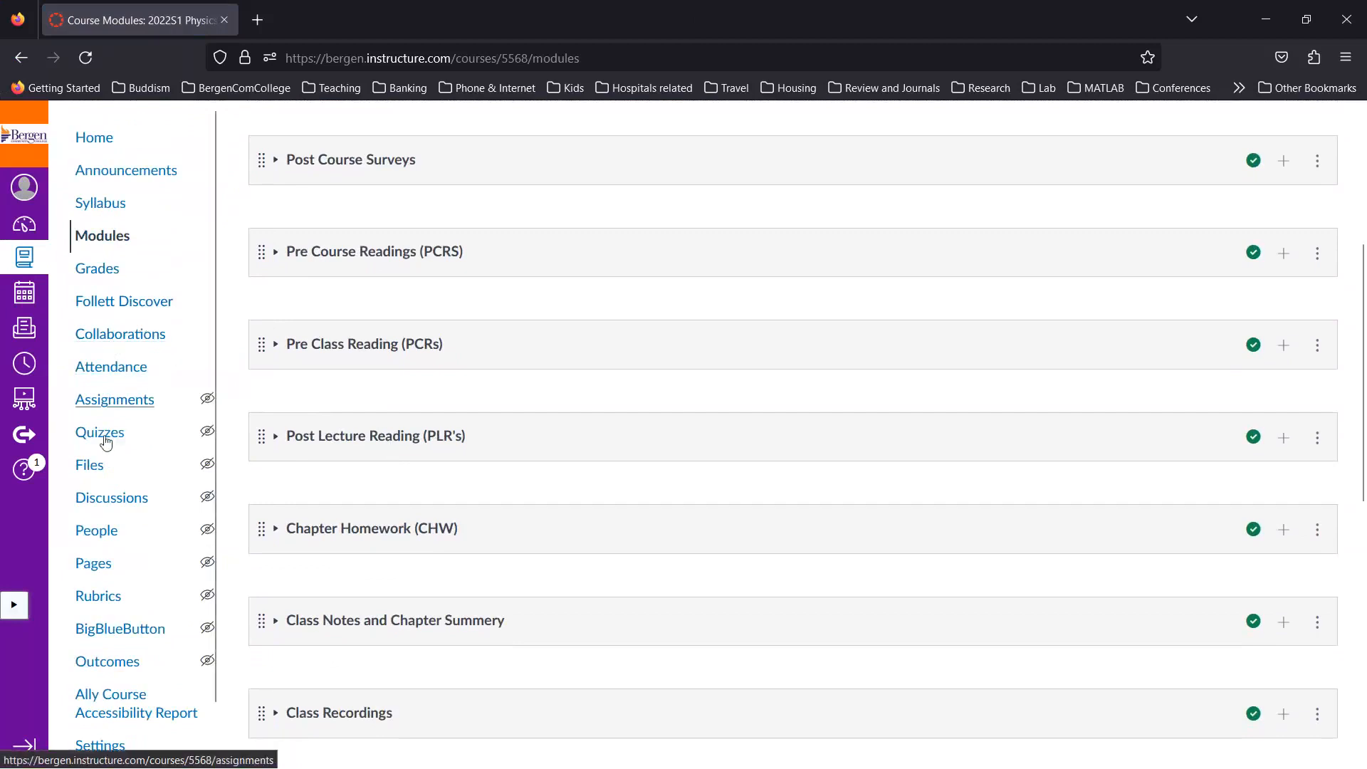
Step: Show the 2022S1 Physics I assignment groups, expand Lab Datasheets (LDS) to examine its assignments, and collapse it again
click(93, 401)
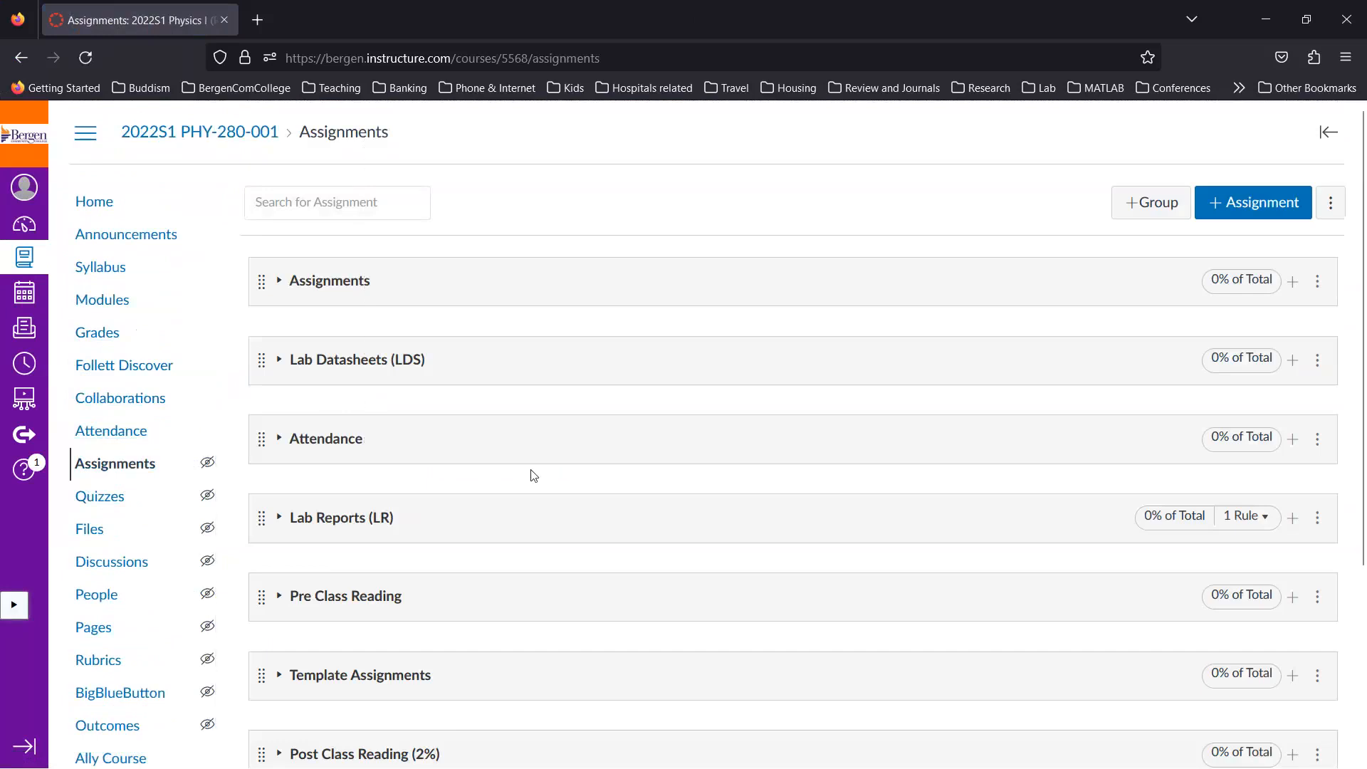
click(277, 281)
click(277, 281)
scroll(335, 365, down, 1)
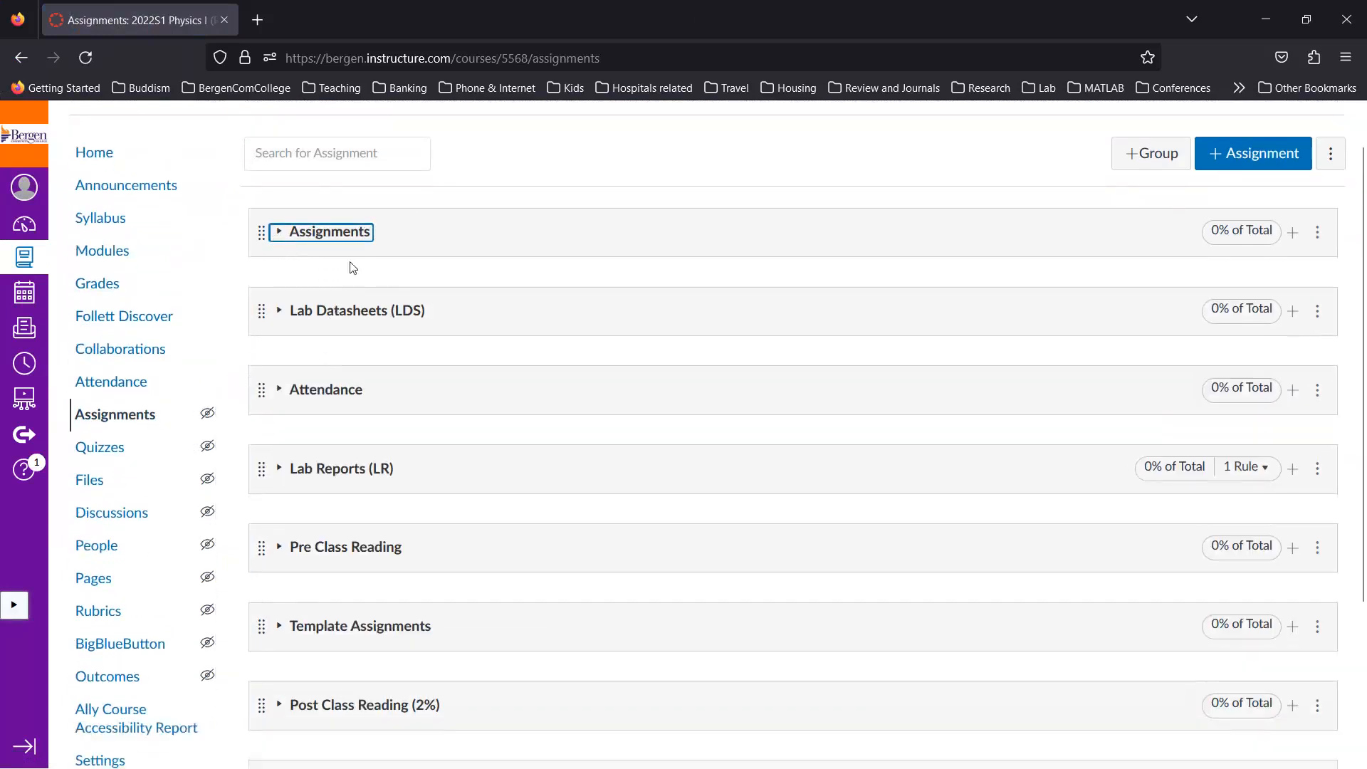
click(281, 315)
scroll(282, 315, down, 2)
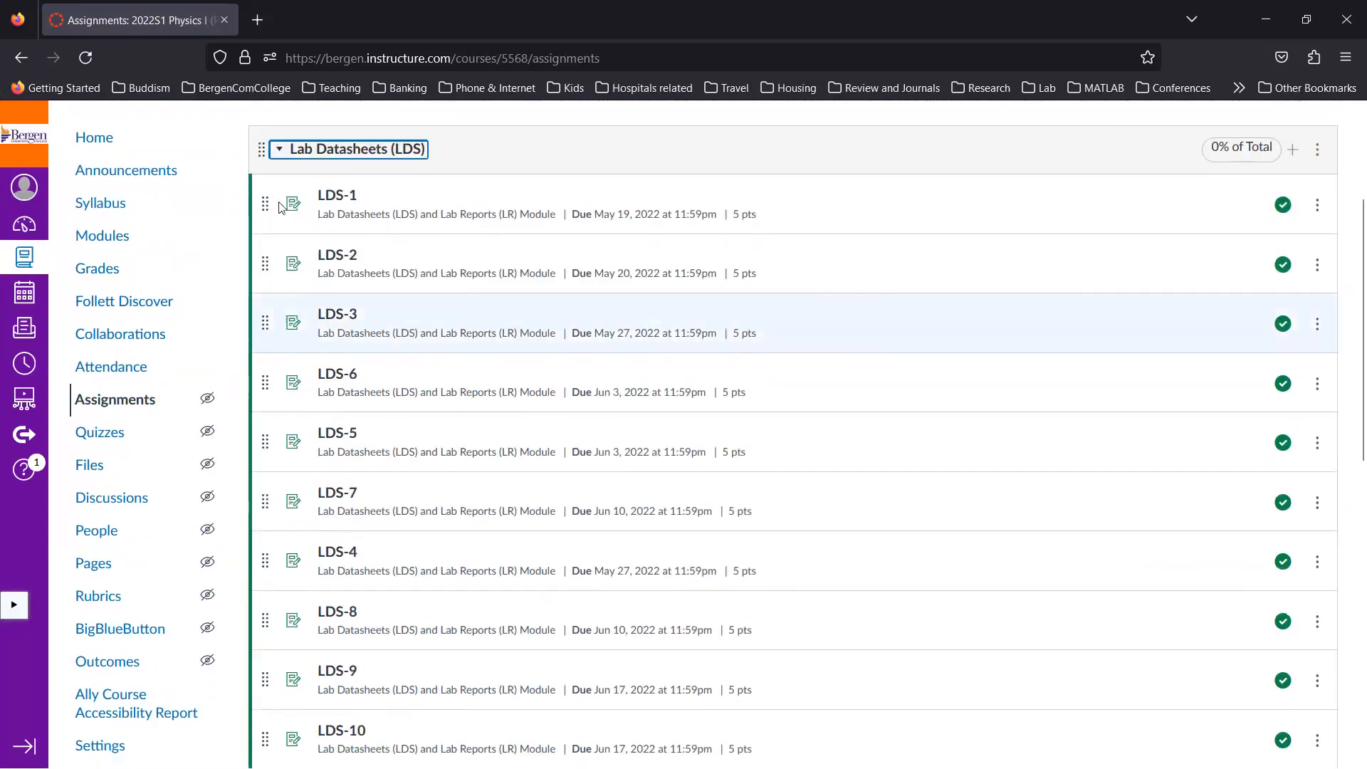
click(279, 149)
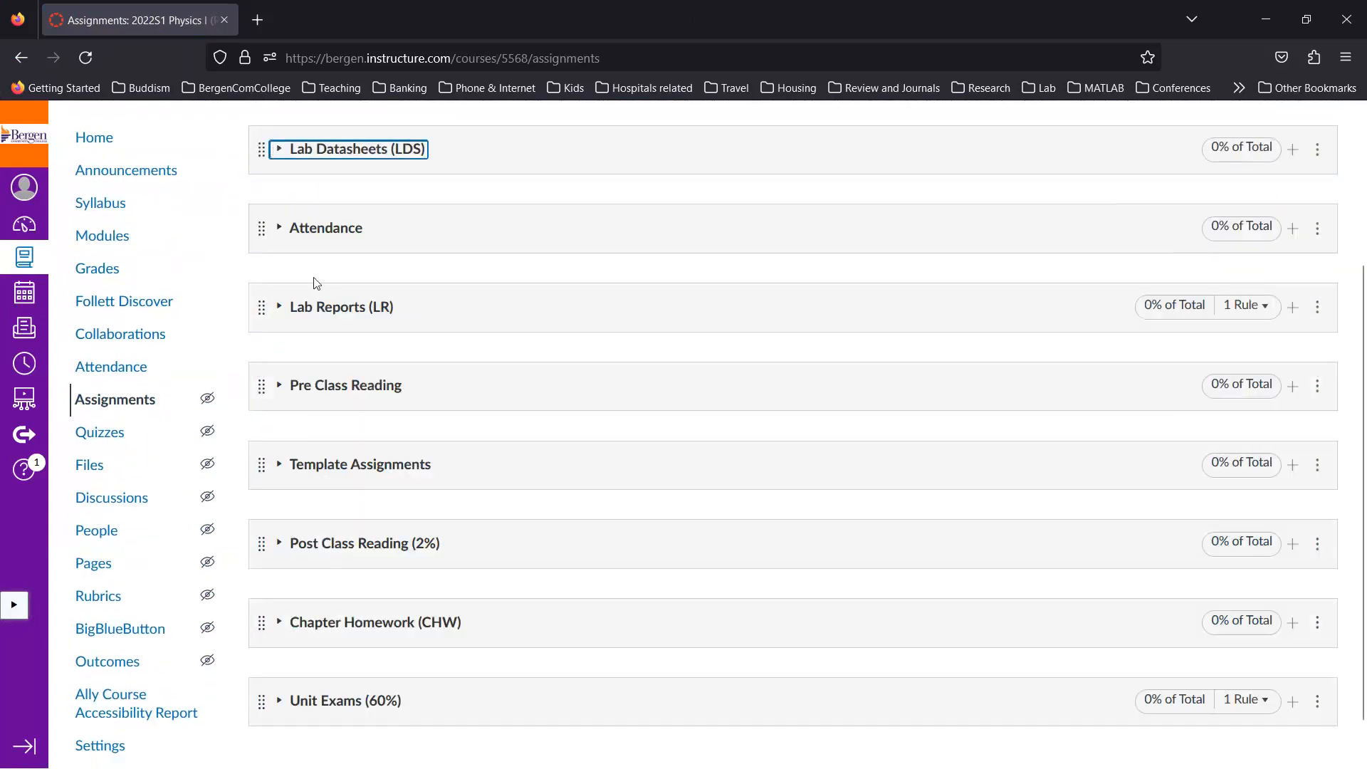
Step: Expand the Pre Class Reading group to examine its assignments and collapse it again
click(279, 385)
scroll(281, 385, down, 1)
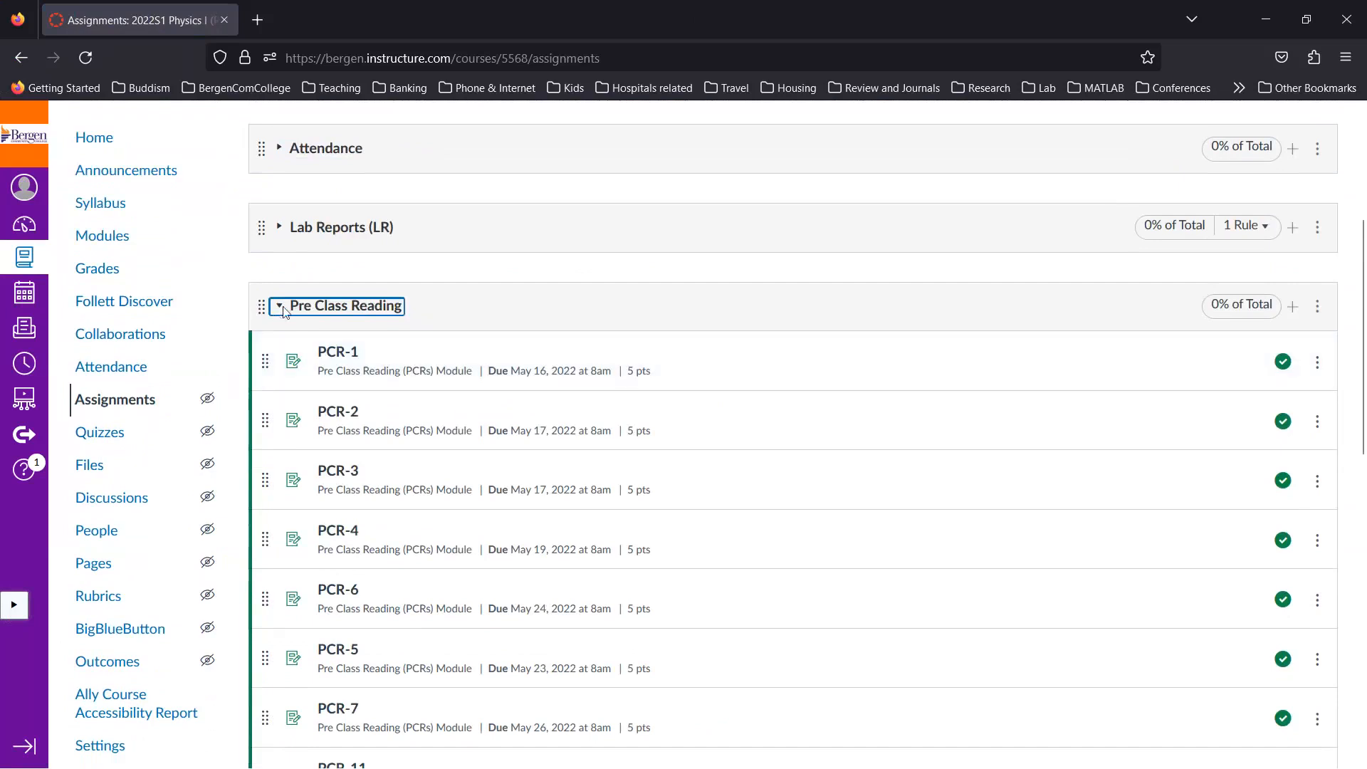
click(281, 307)
Step: Check the contents of the Template Assignments group and move the collapsed group to the end of the list, below Unit Exams
click(280, 420)
scroll(281, 416, down, 1)
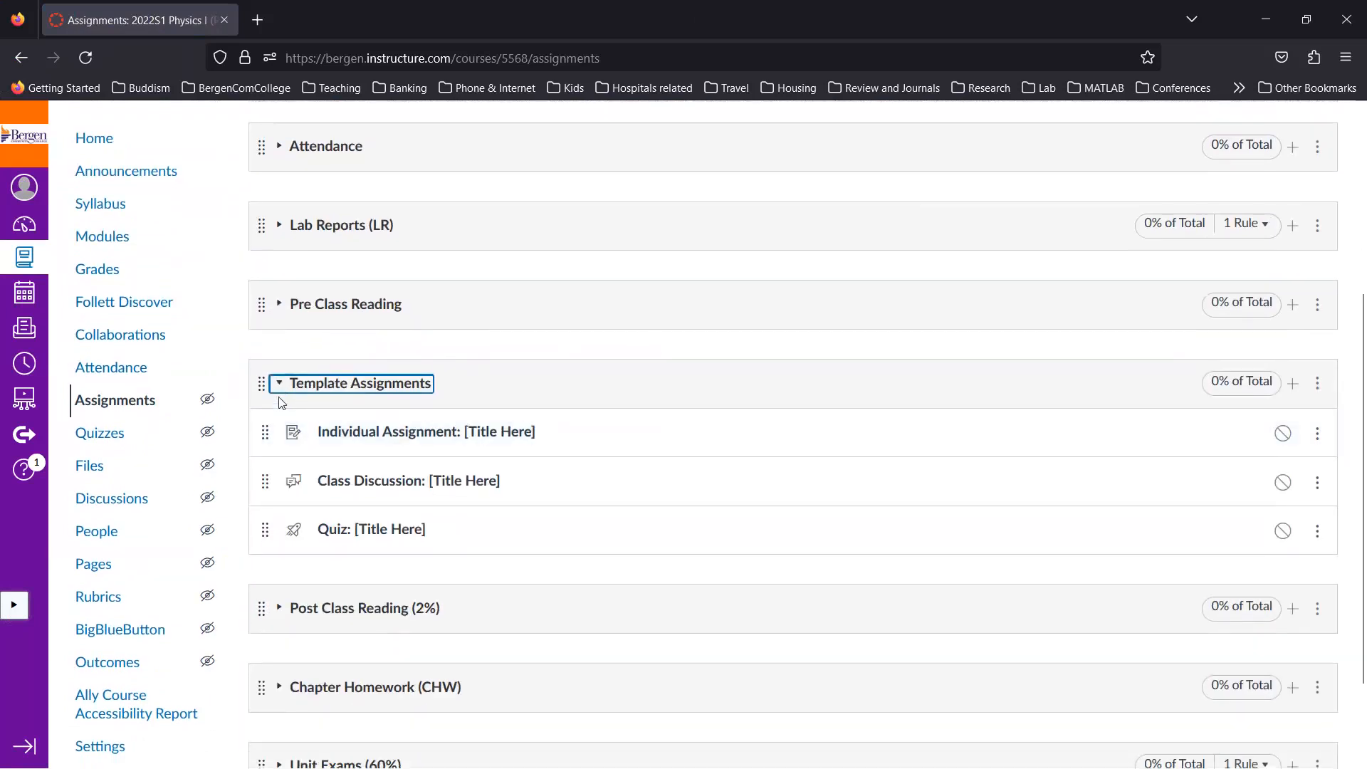
click(281, 385)
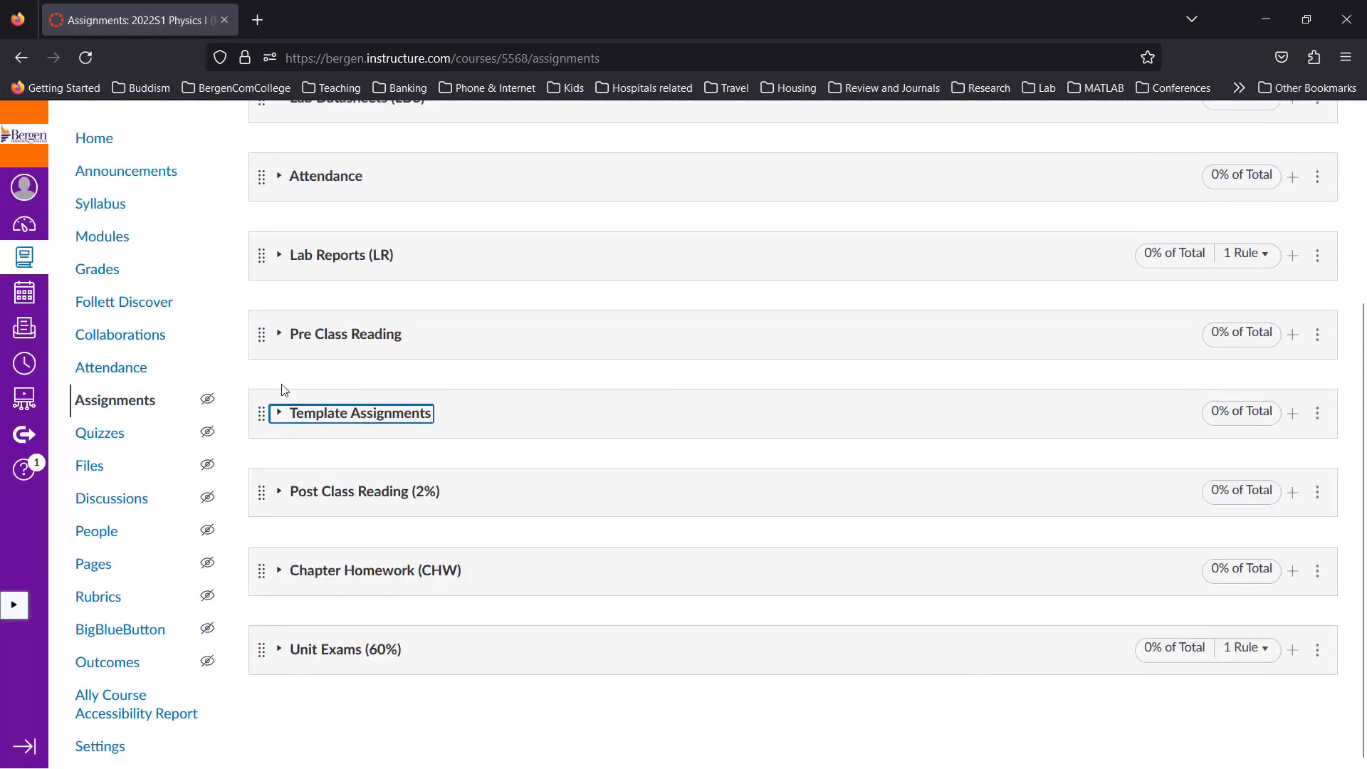
drag(260, 413, 258, 697)
Step: Expand and collapse the Post Class Reading, Chapter Homework and Unit Exams groups to examine their assignments
click(279, 449)
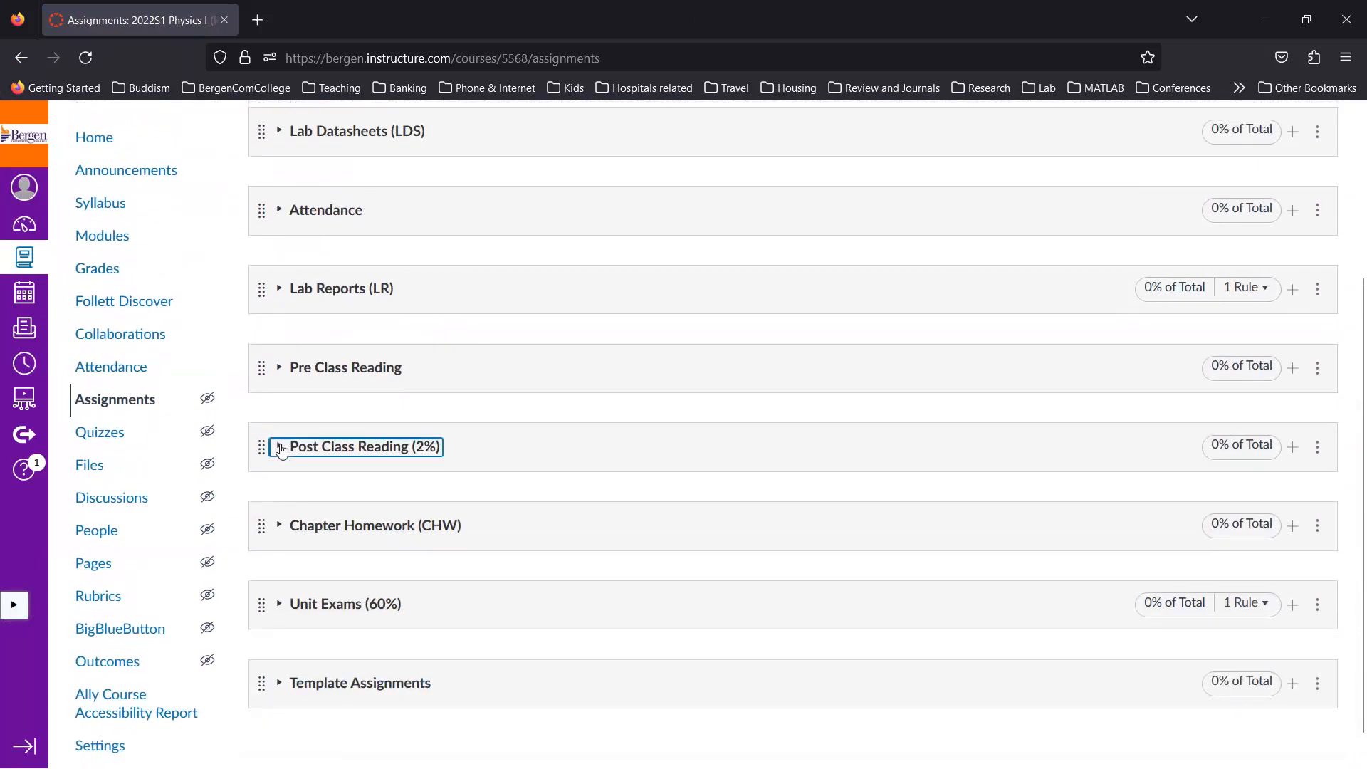
click(279, 448)
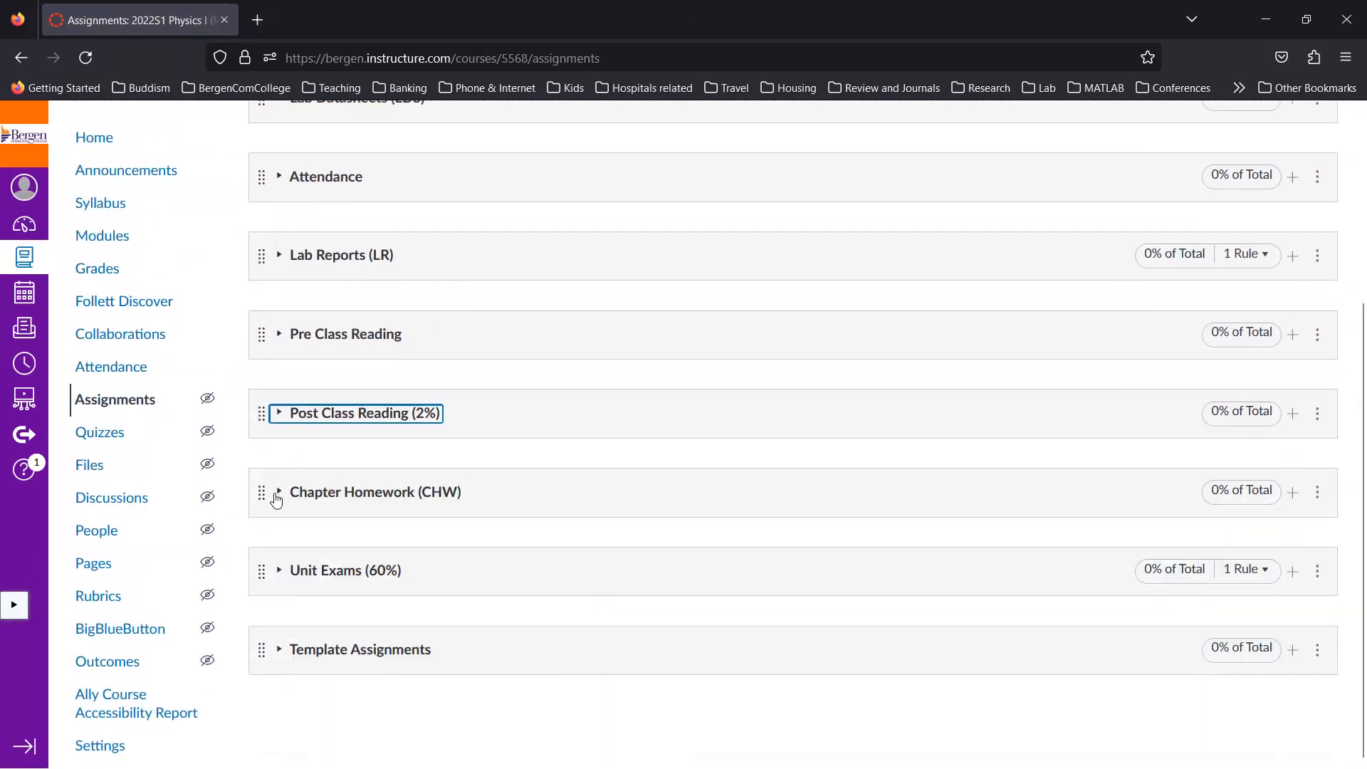
click(279, 493)
click(279, 412)
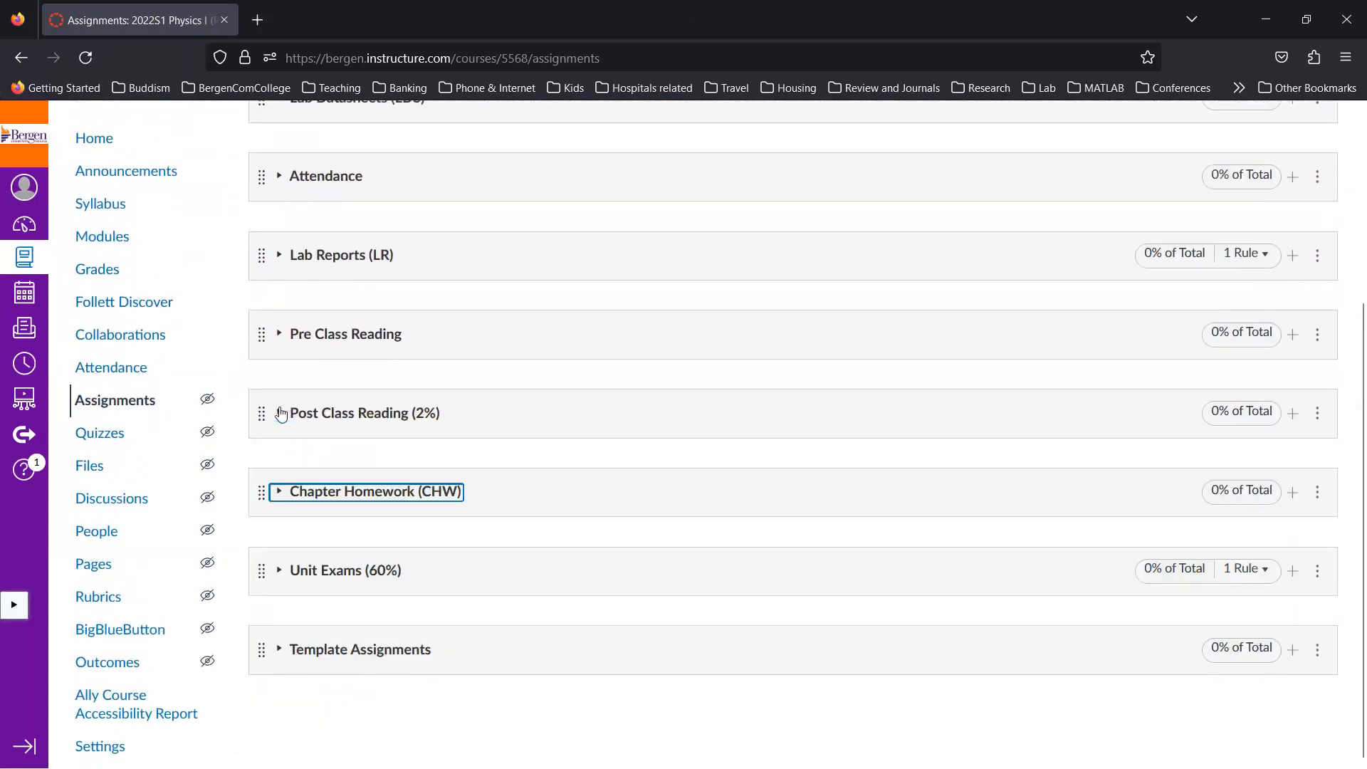
click(280, 571)
scroll(281, 573, down, 3)
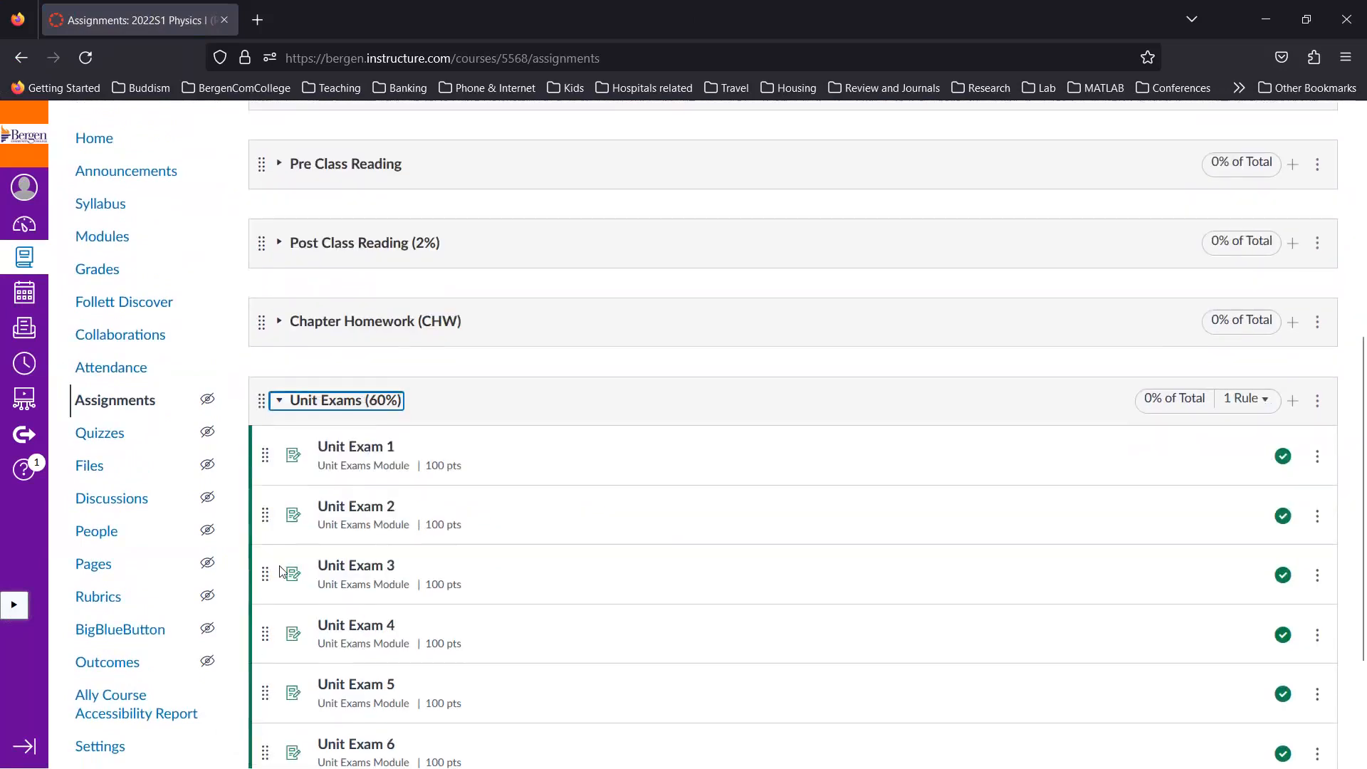
scroll(282, 572, up, 2)
click(280, 511)
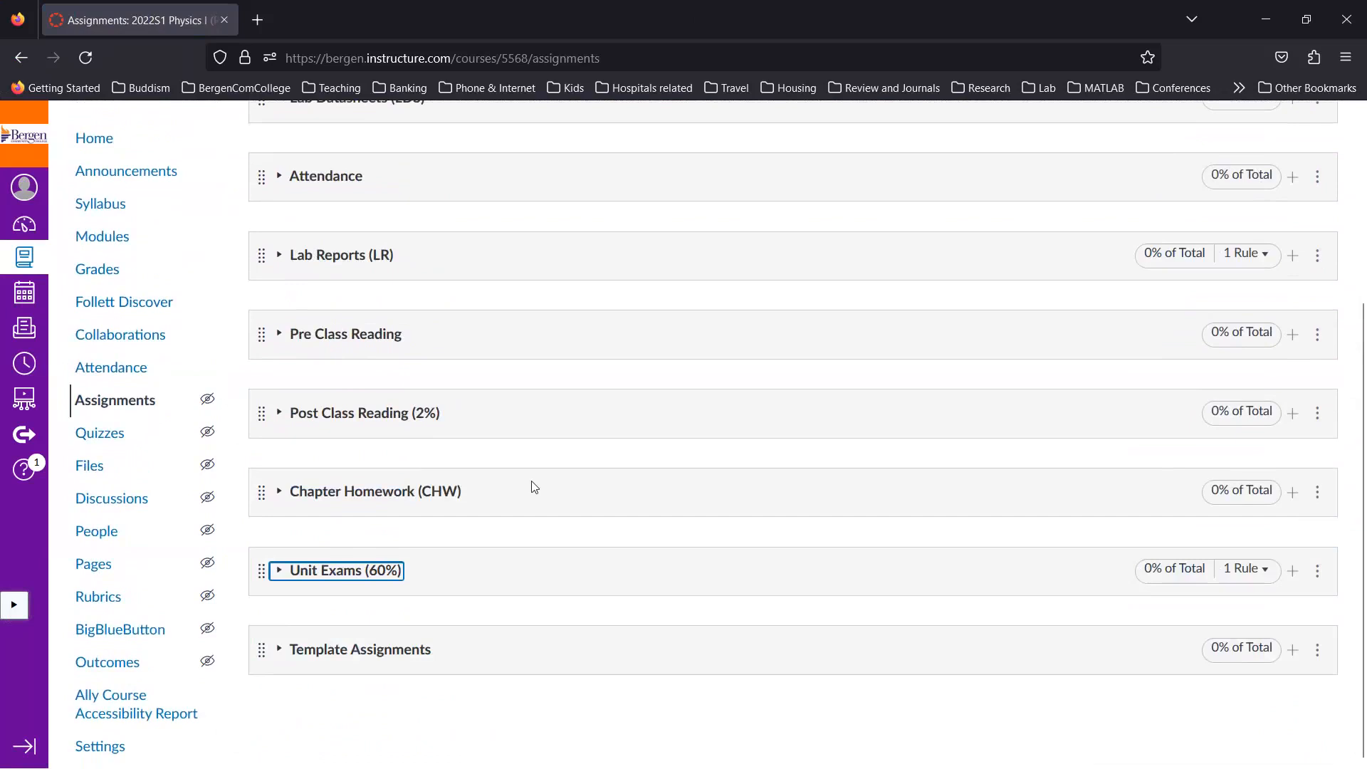
Step: Open the assignment group weight settings and set Assignments and Lab Datasheets (LDS) to 10% each
scroll(531, 488, up, 2)
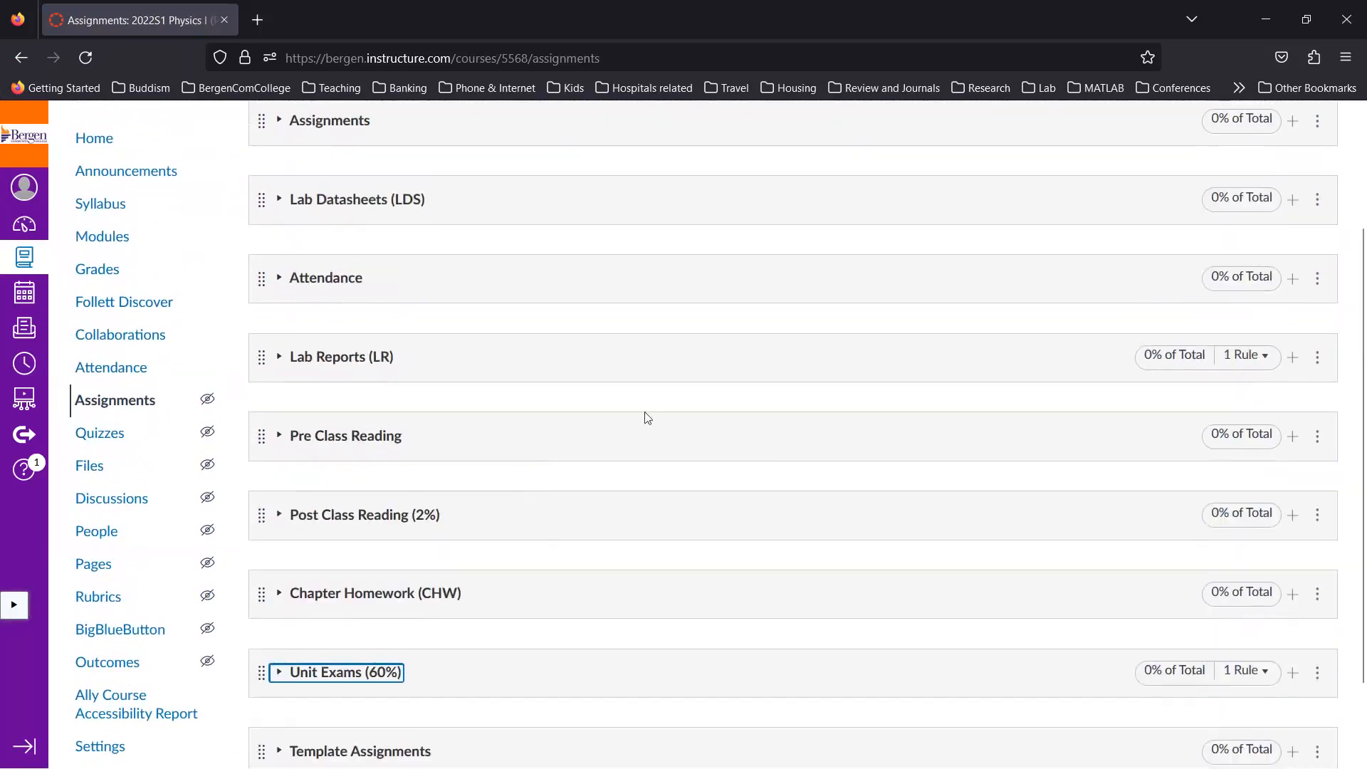
scroll(645, 416, up, 2)
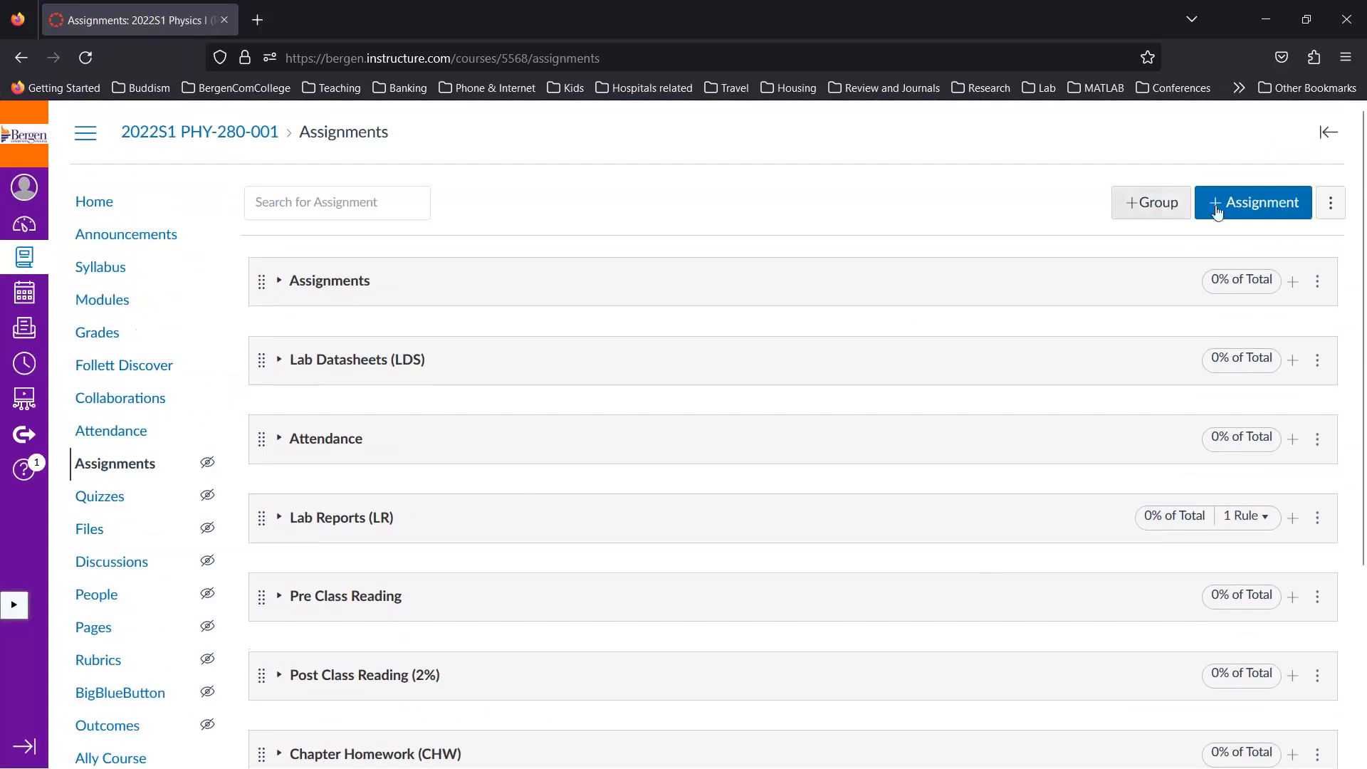
click(1332, 206)
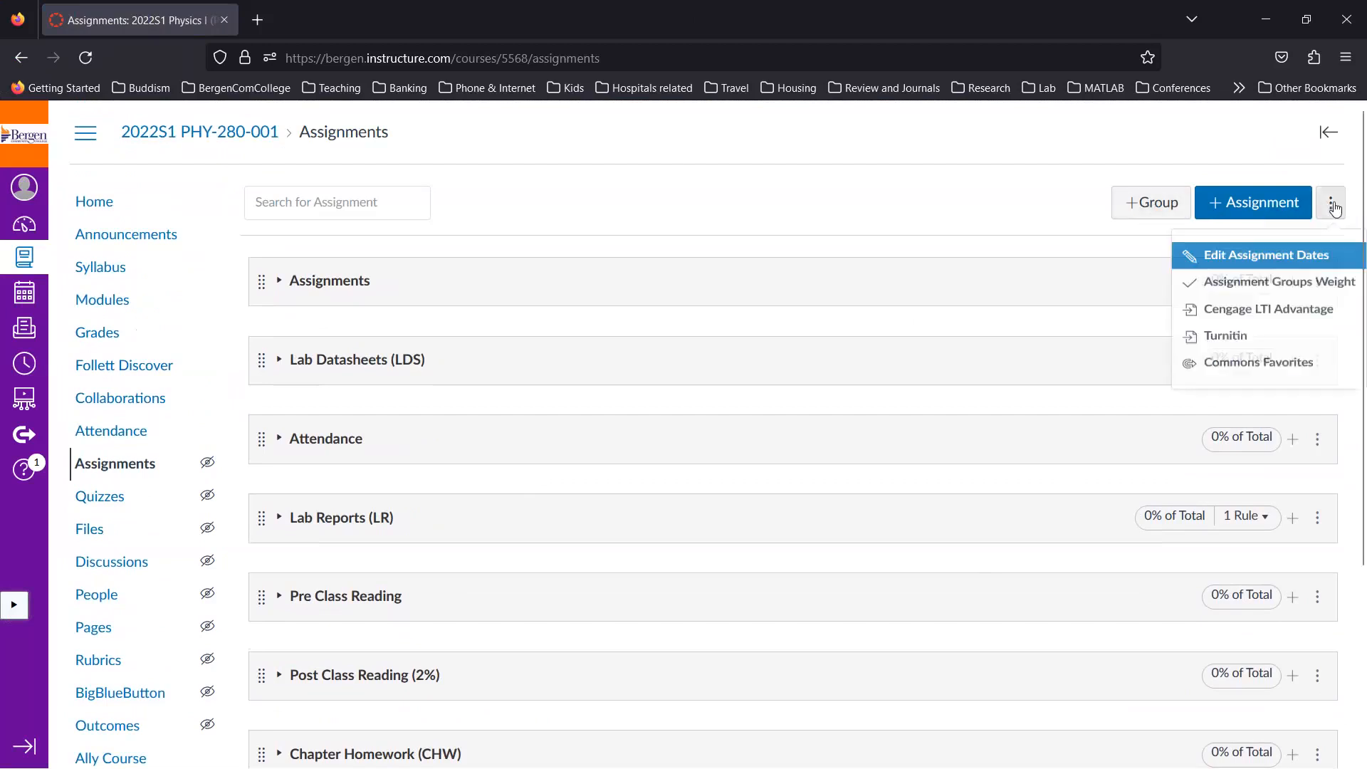
click(1266, 287)
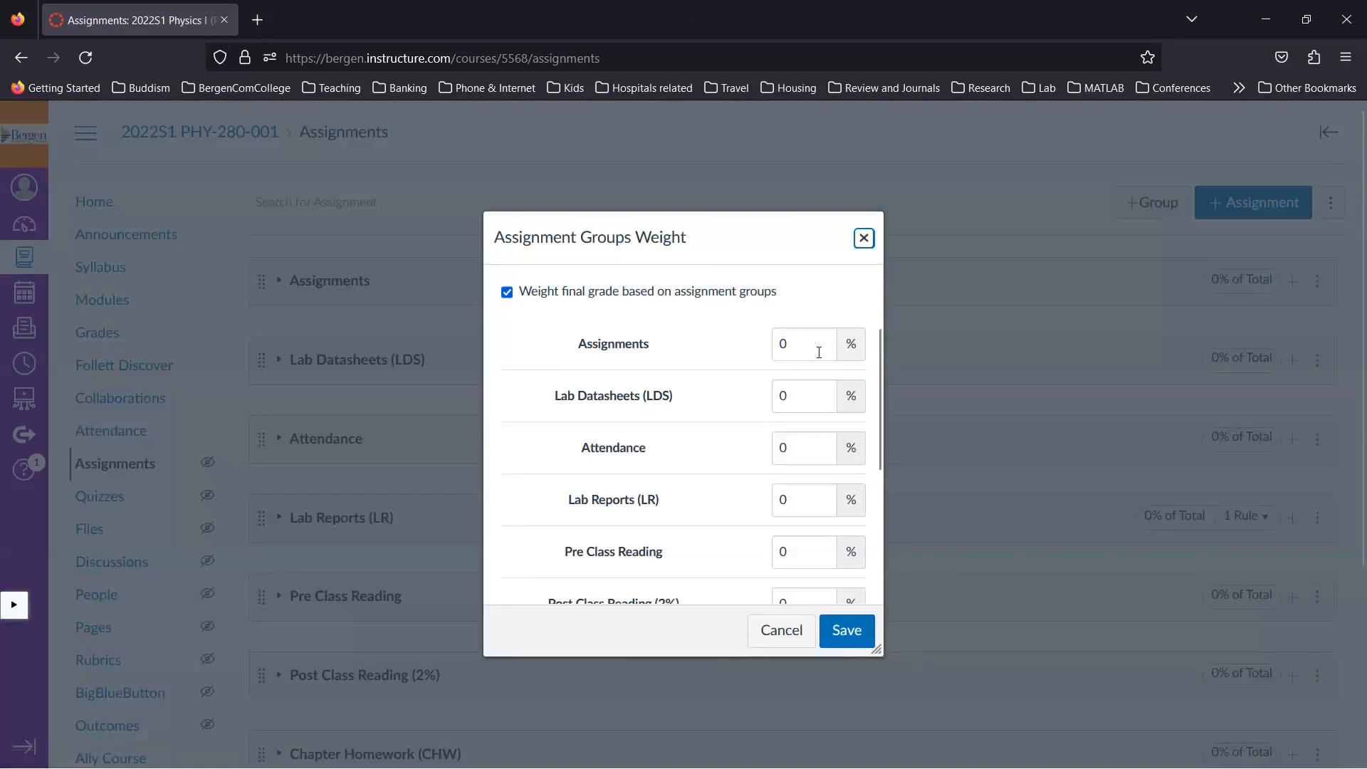
scroll(819, 356, down, 1)
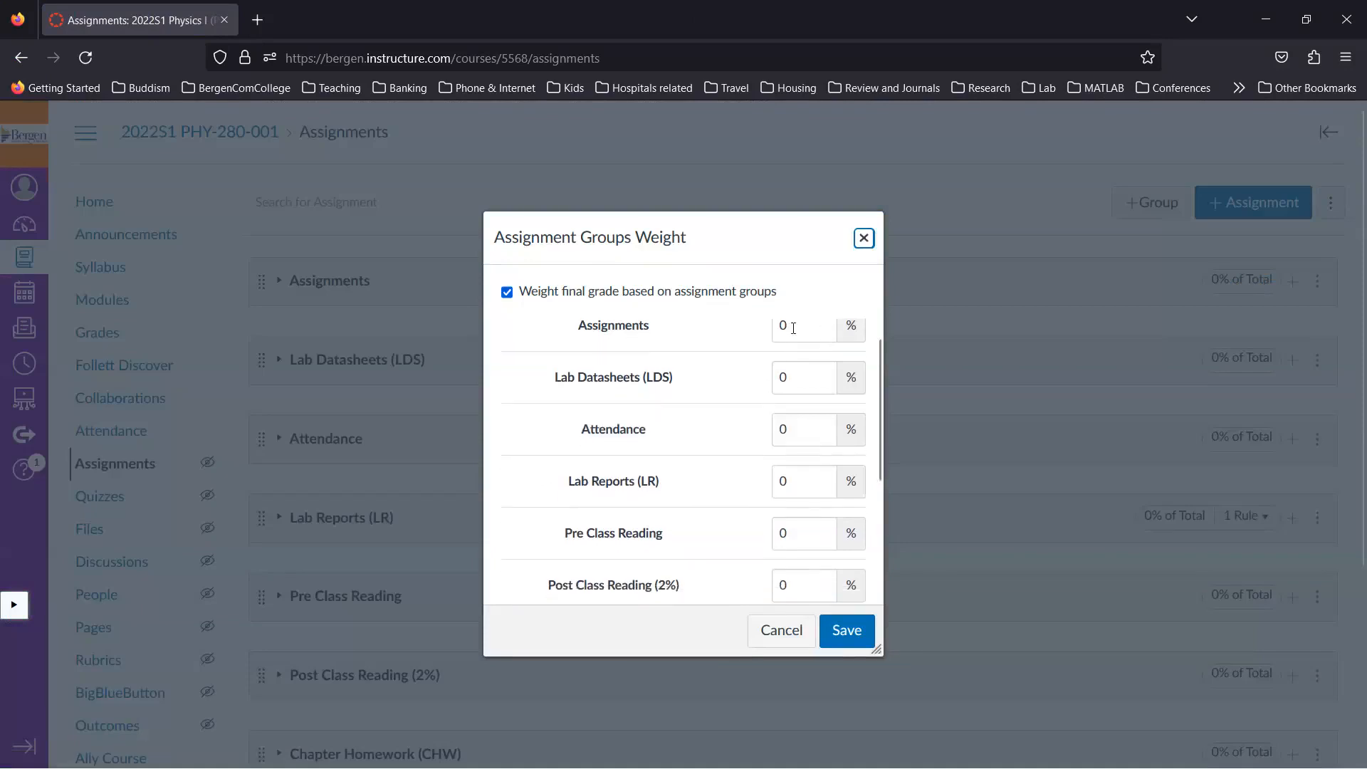
click(793, 327)
key(BackSpace)
text(10)
click(800, 377)
Step: Set the weights of Lab Reports (LR) to 15%, Pre Class Reading to 5% and Post Class Reading to 5%
scroll(788, 436, down, 3)
click(796, 417)
text(15)
click(800, 469)
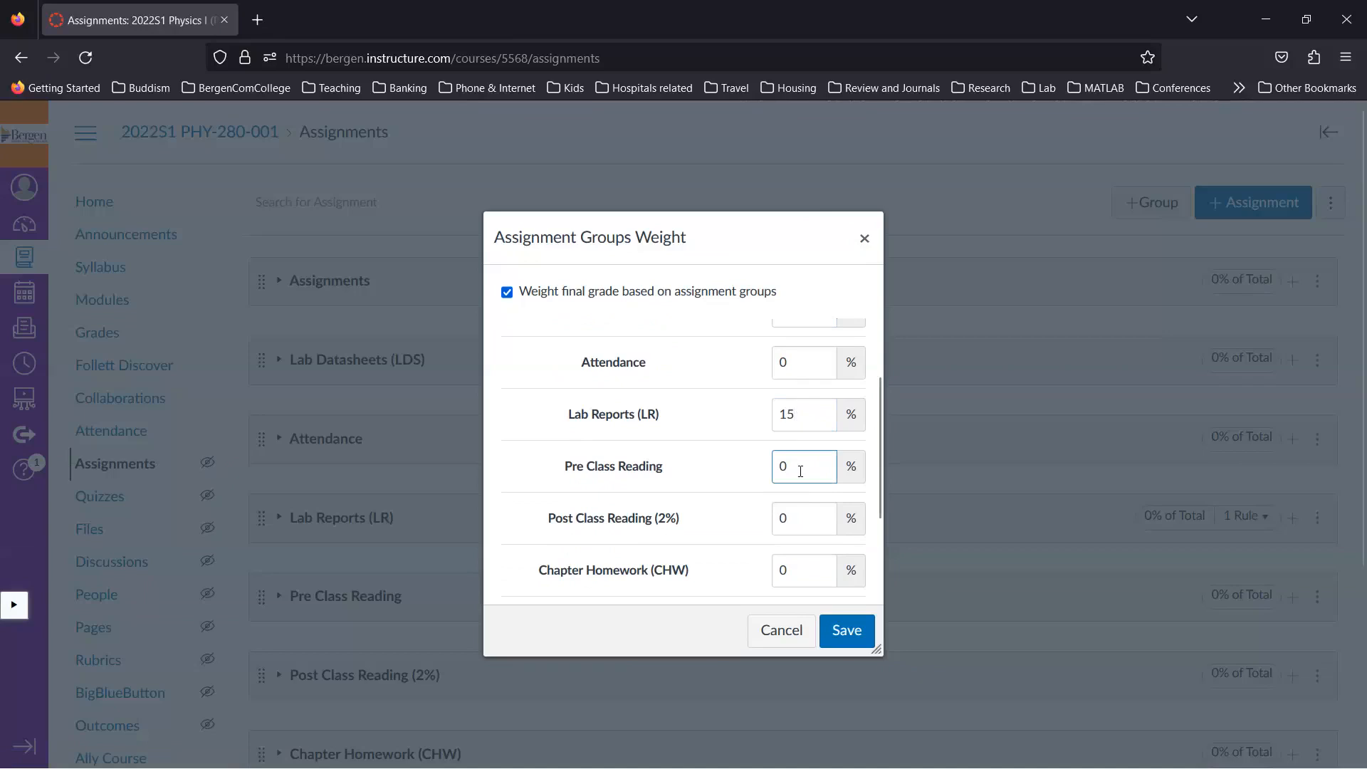
text(5)
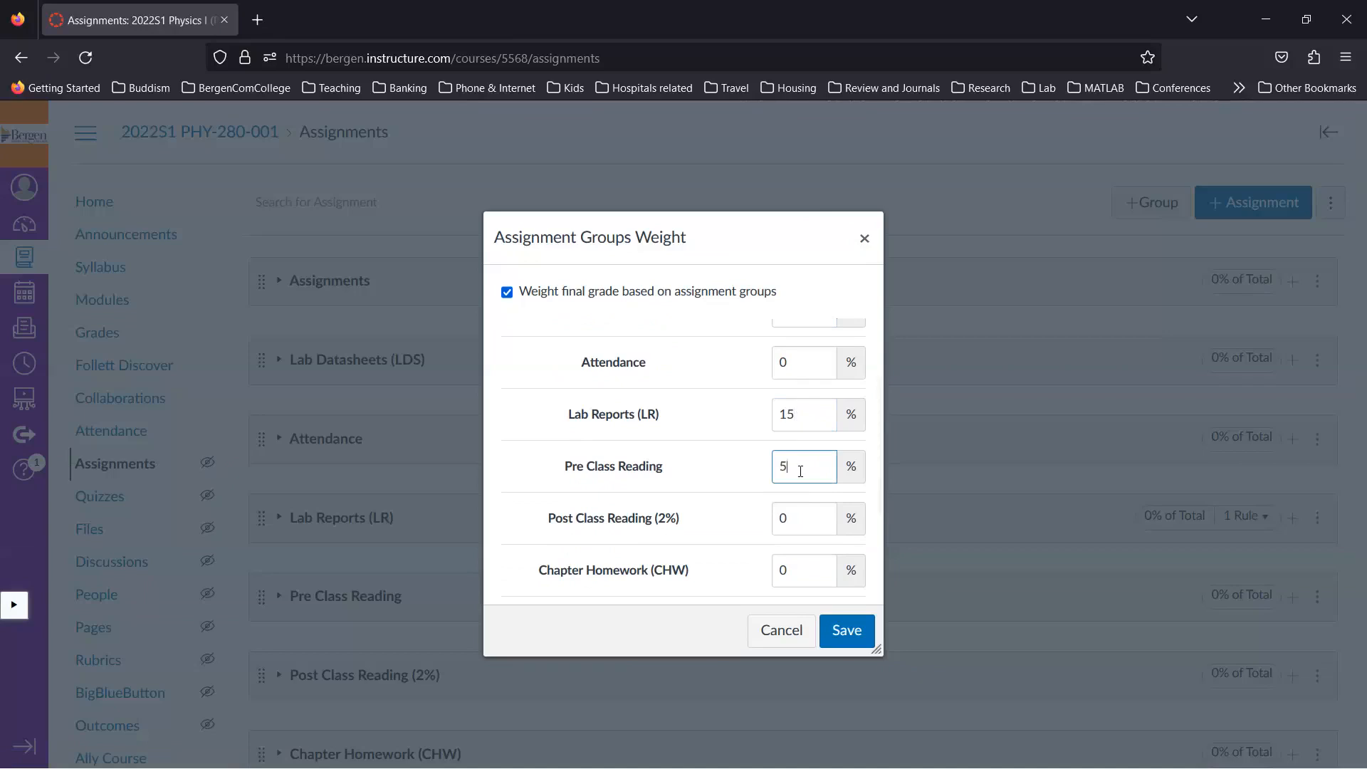
click(800, 518)
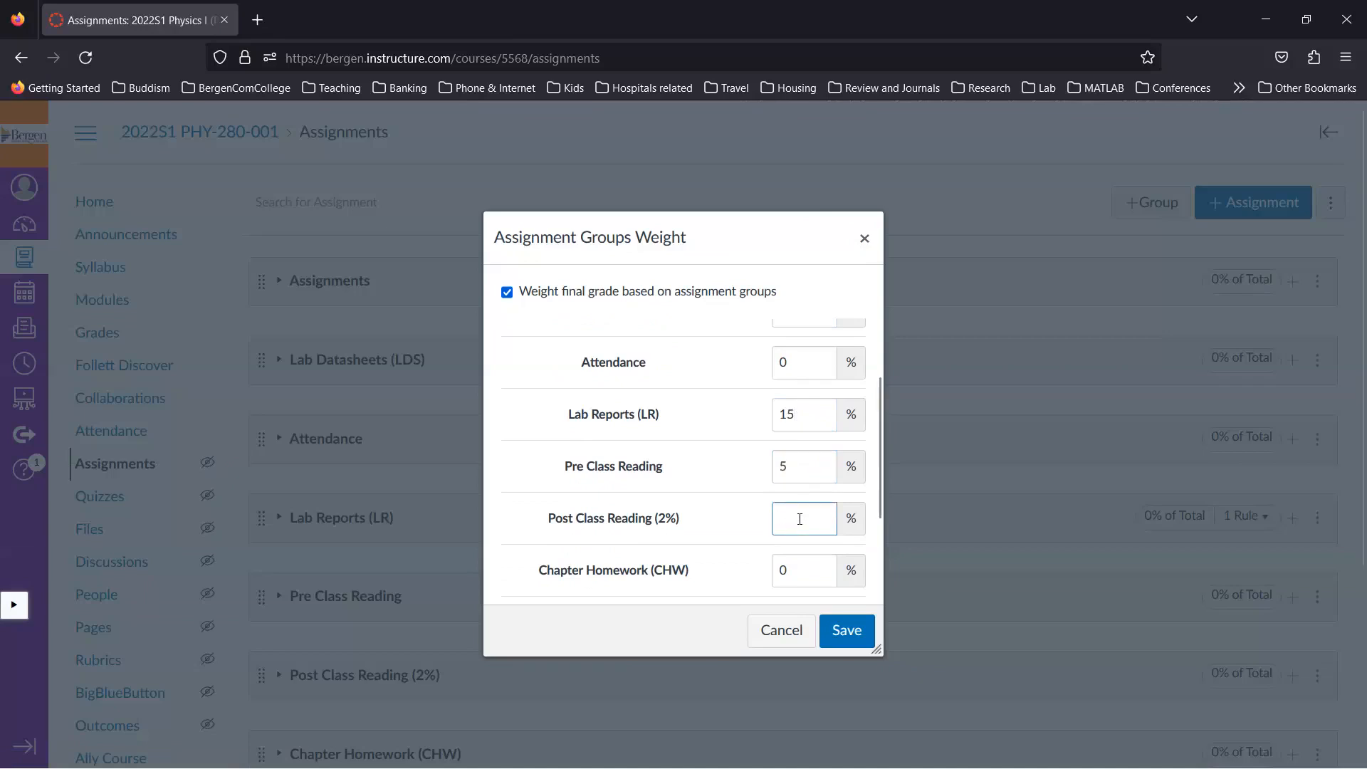
text(5)
Step: Set the weights of Chapter Homework (CHW) to 10% and Unit Exams to 45%
scroll(799, 518, down, 2)
click(802, 477)
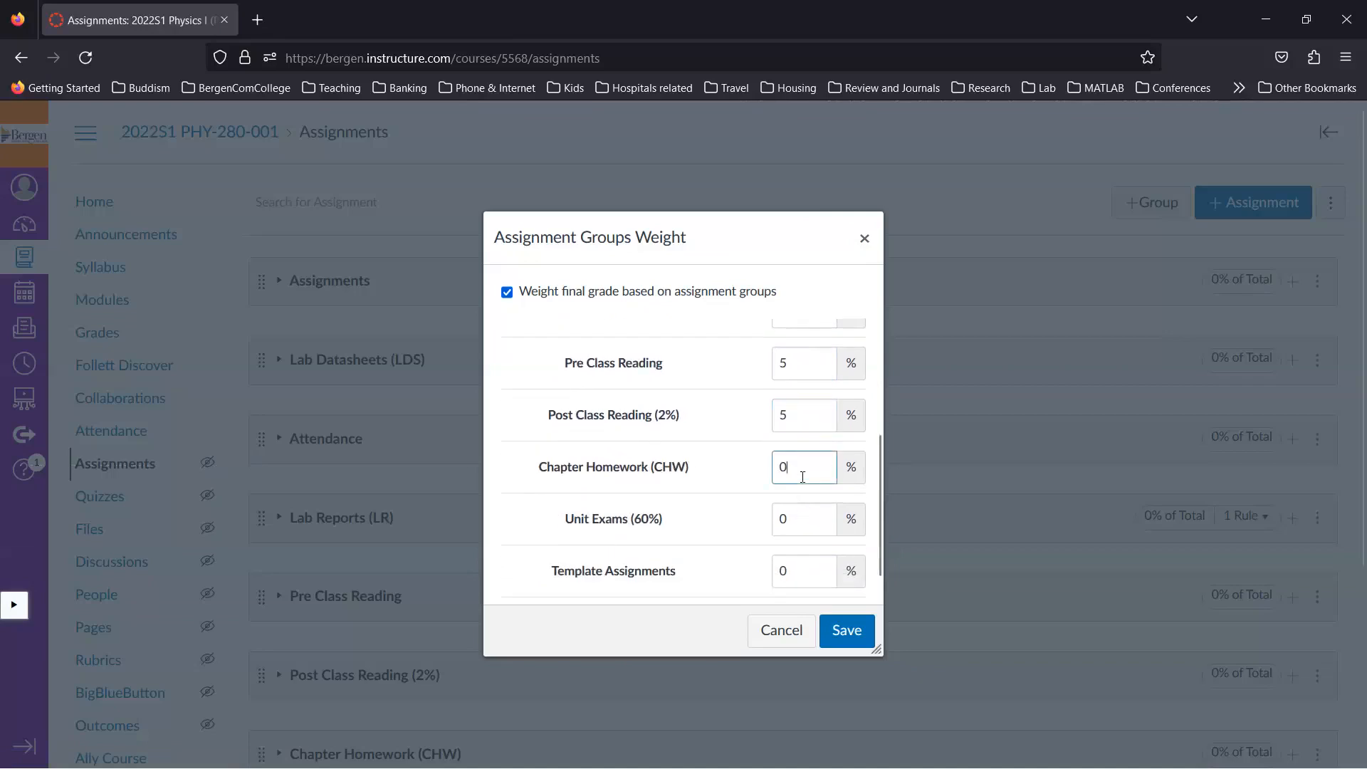
scroll(802, 477, up, 3)
scroll(802, 477, down, 4)
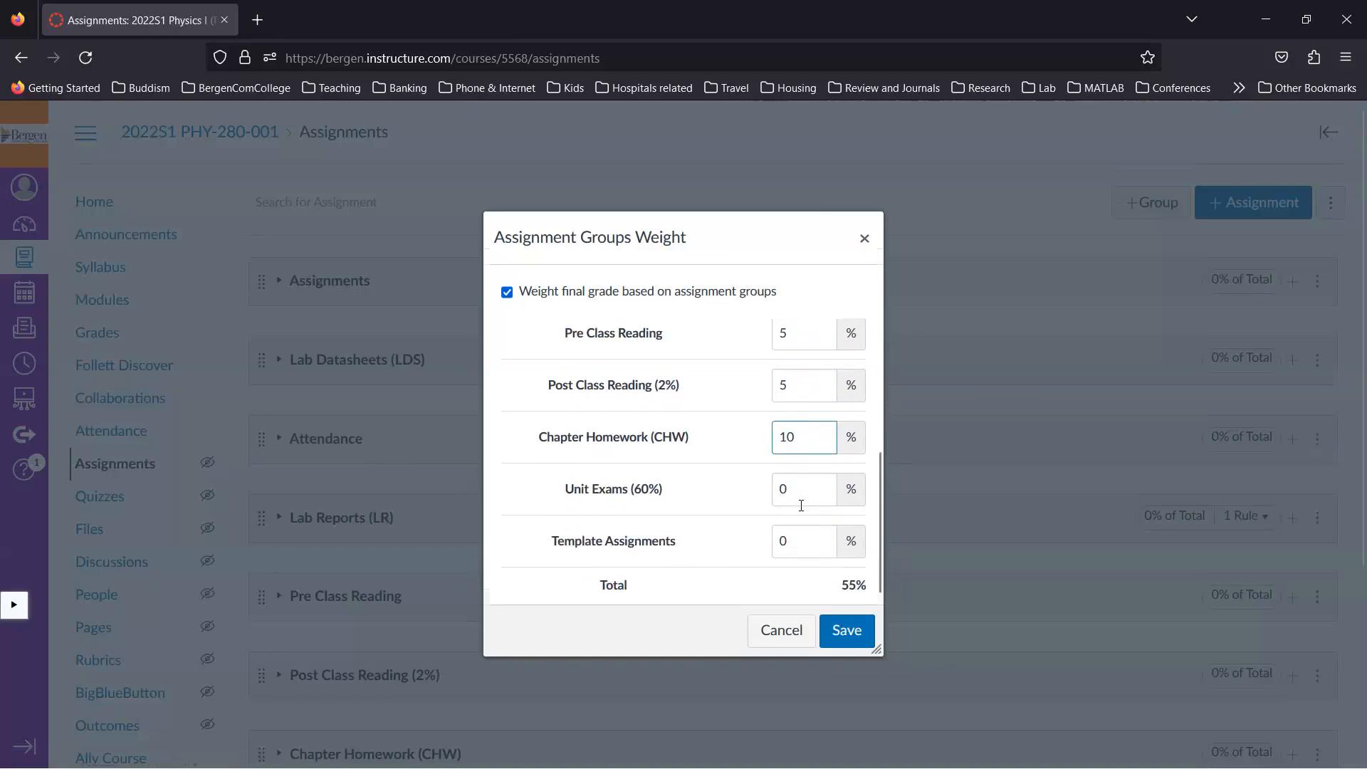
scroll(801, 505, down, 1)
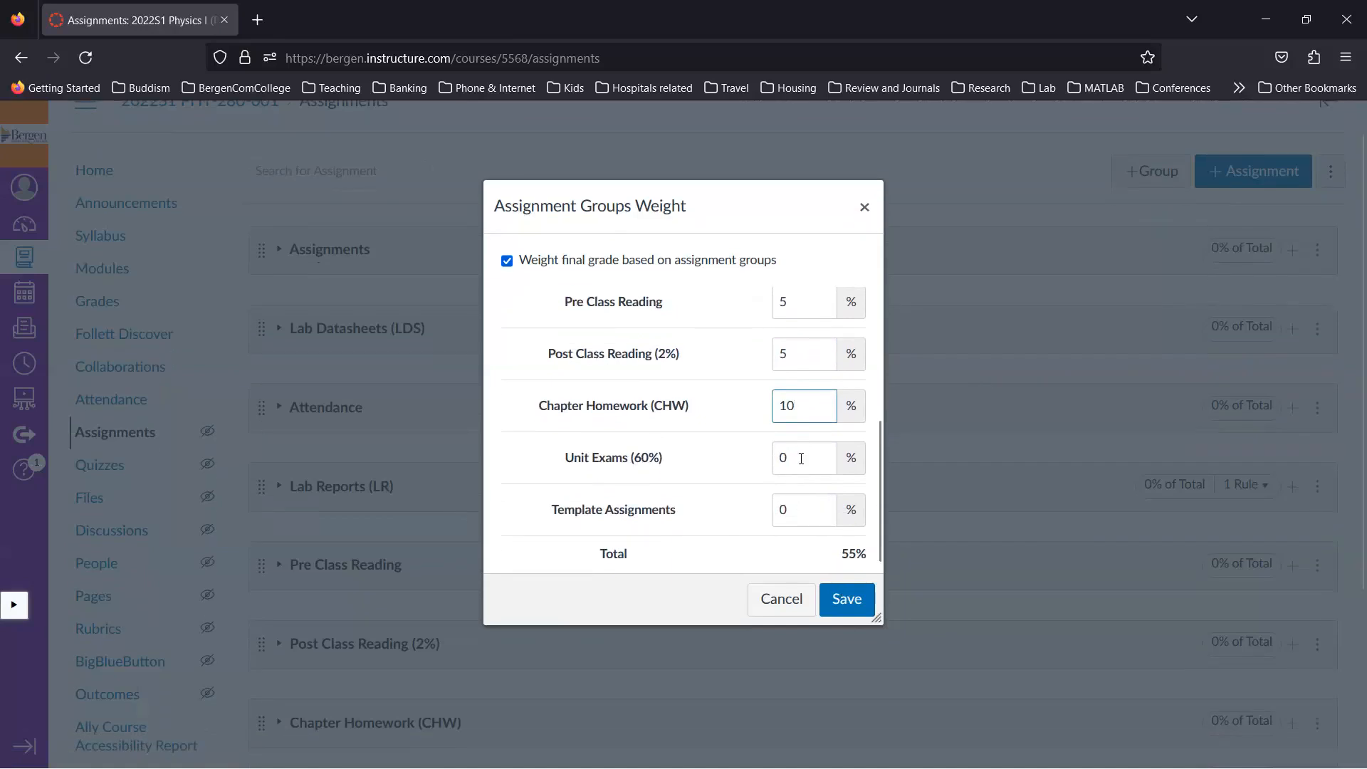
click(801, 459)
text(45)
Step: Set the Attendance weight to 1%, check the total and save the assignment group weights
scroll(830, 549, up, 2)
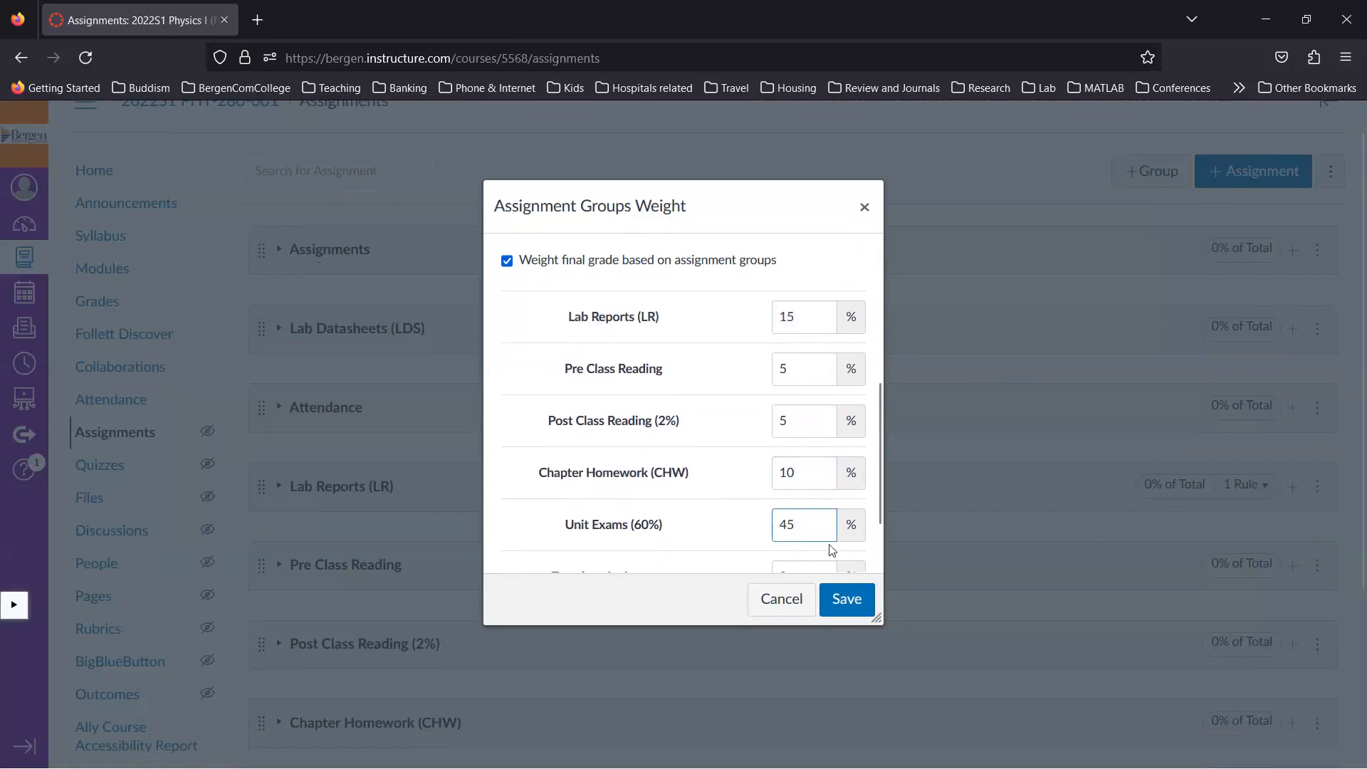
scroll(830, 550, up, 3)
click(805, 360)
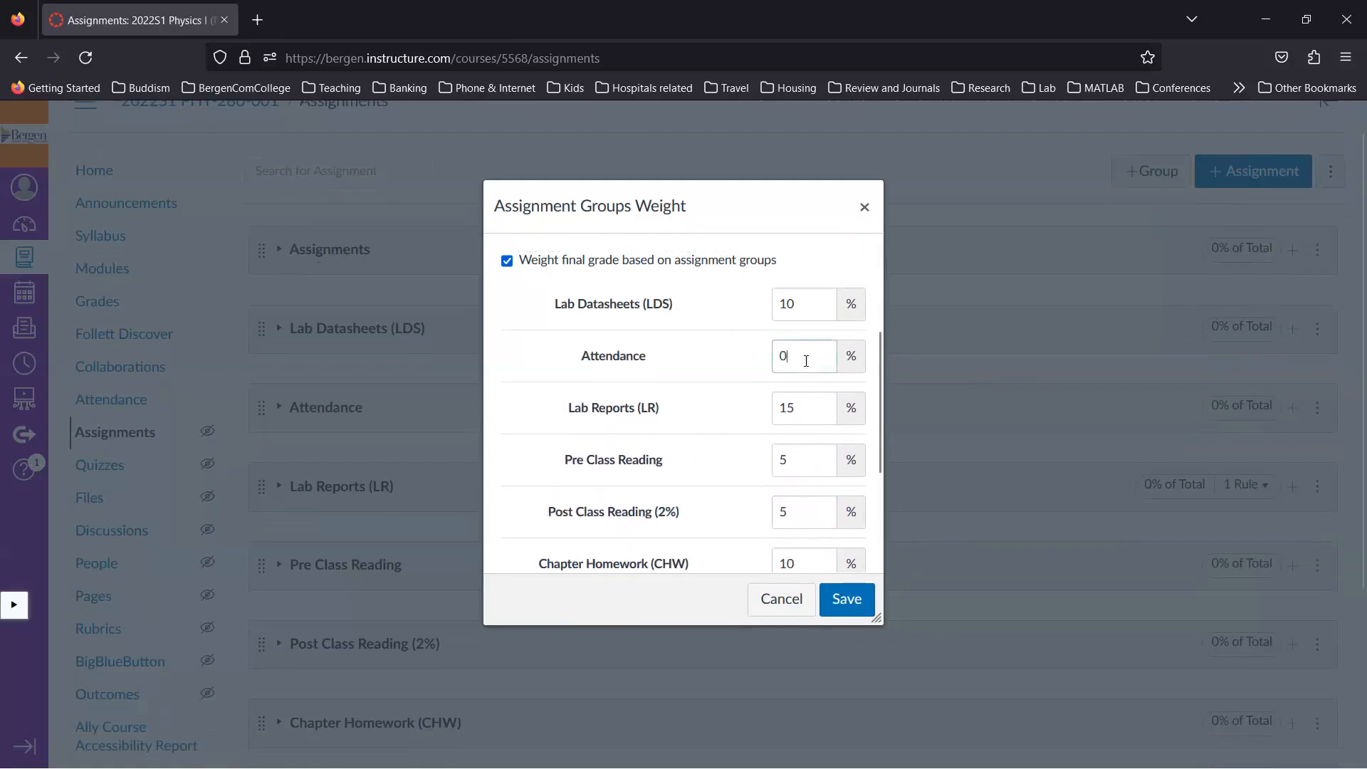
text(1)
scroll(738, 514, down, 4)
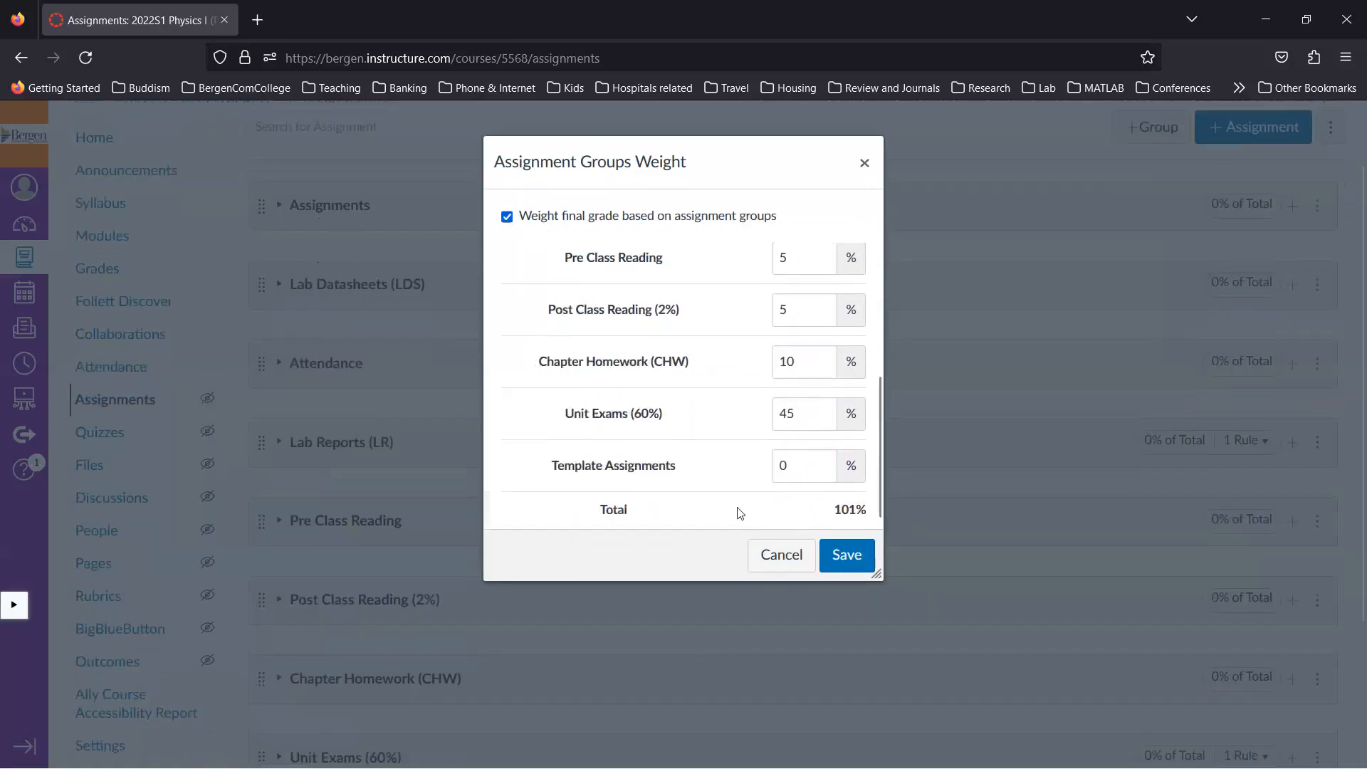
scroll(739, 513, down, 1)
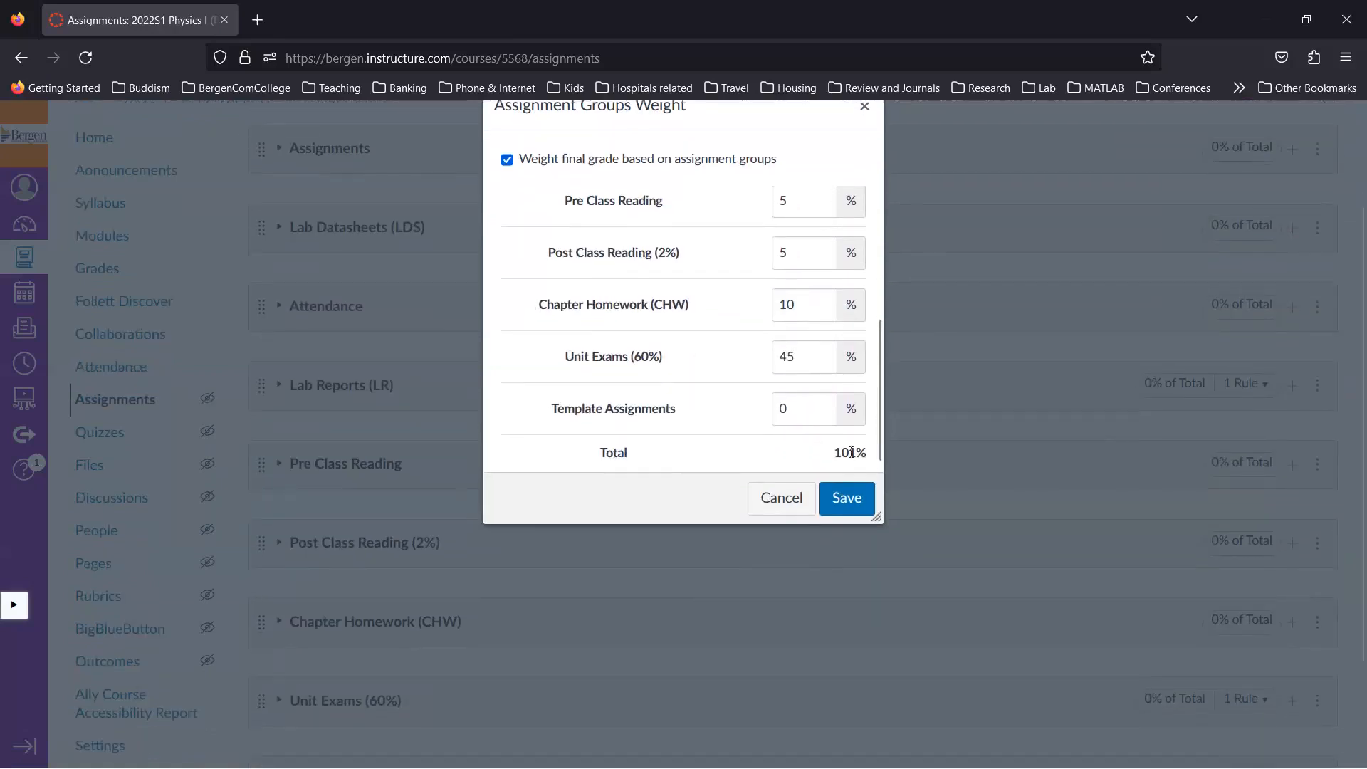
click(841, 501)
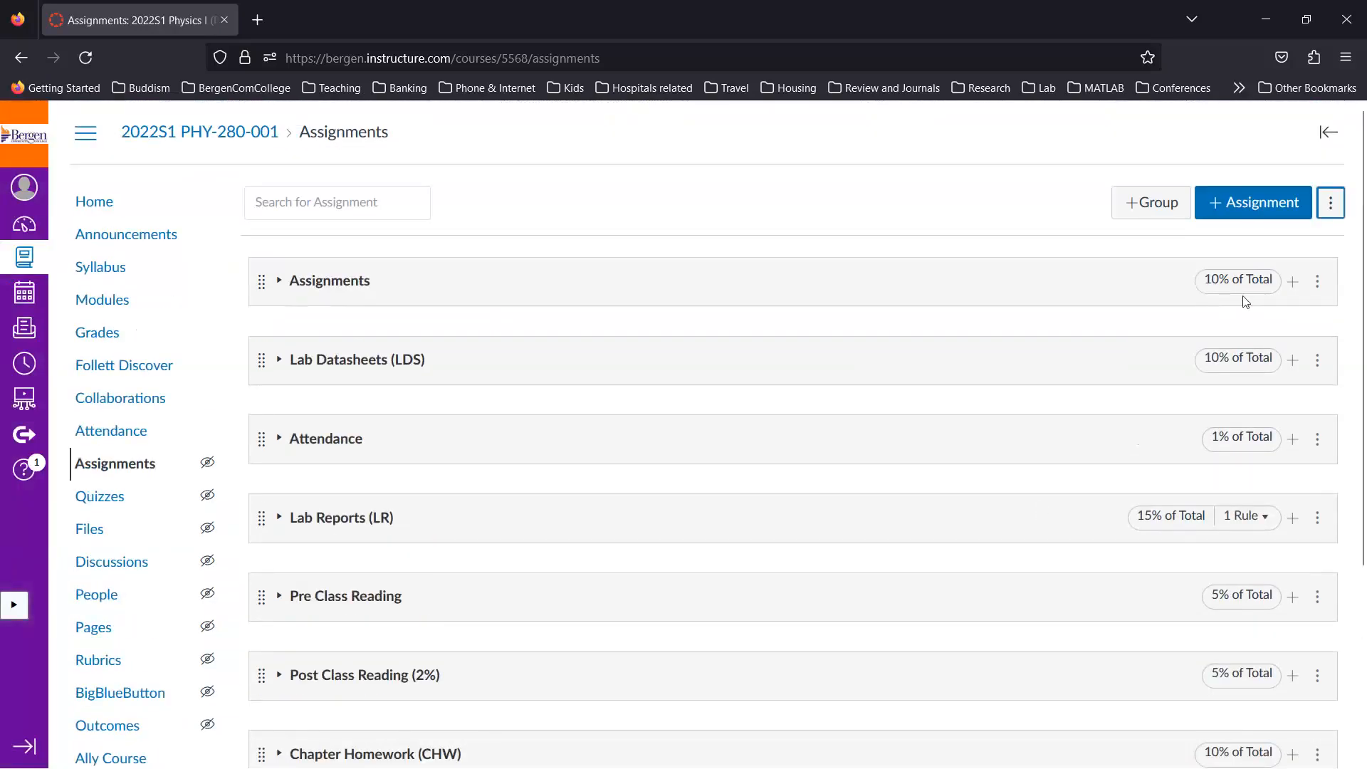
Step: Review the percentage weights of all assignment groups and show where the group weight option is found
scroll(1233, 434, down, 4)
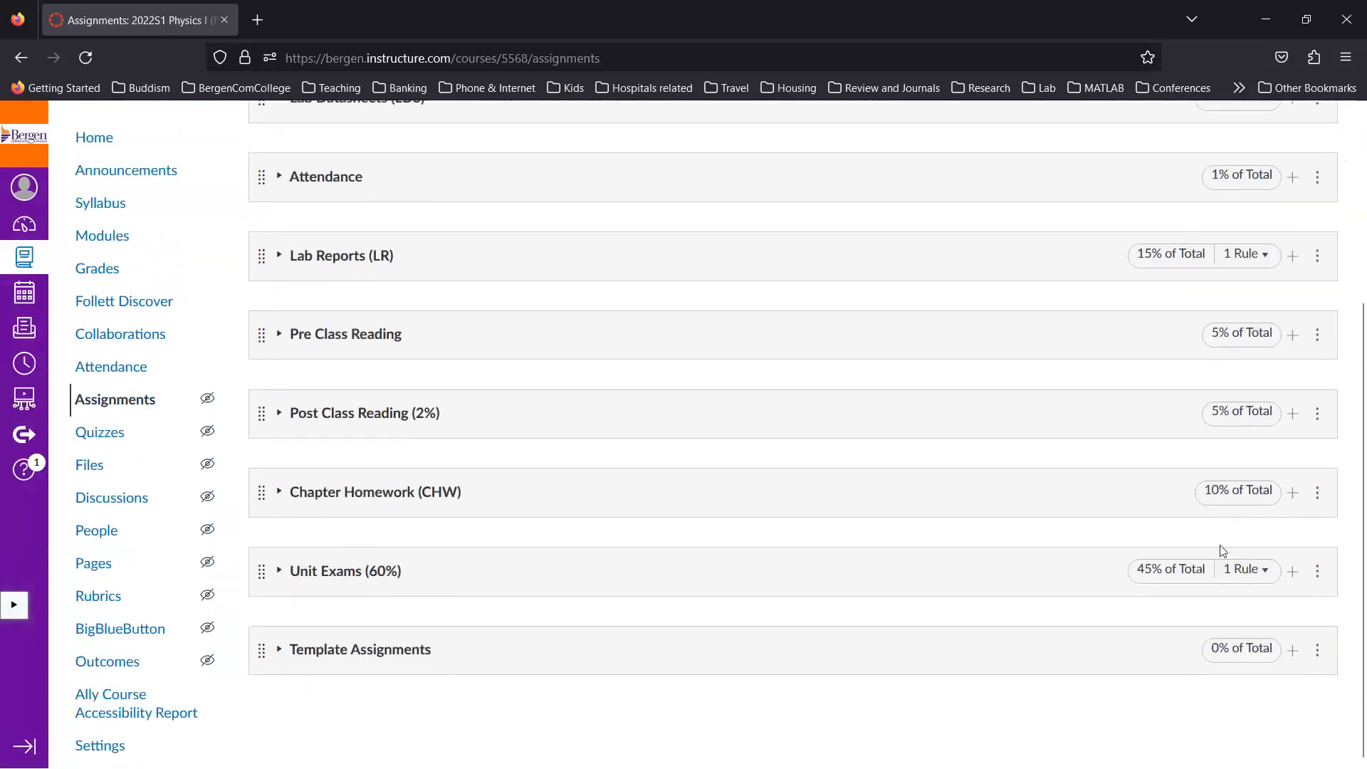
scroll(1223, 550, up, 3)
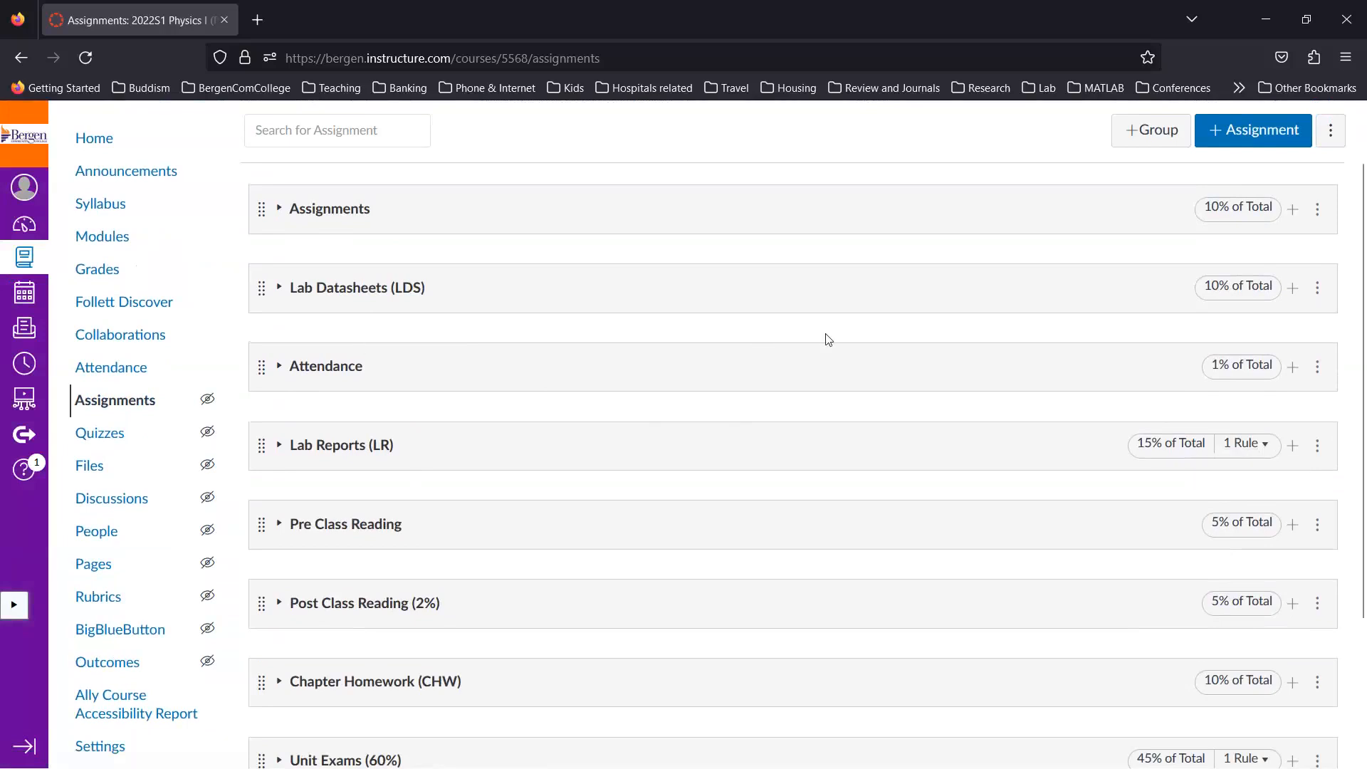
scroll(1106, 235, up, 2)
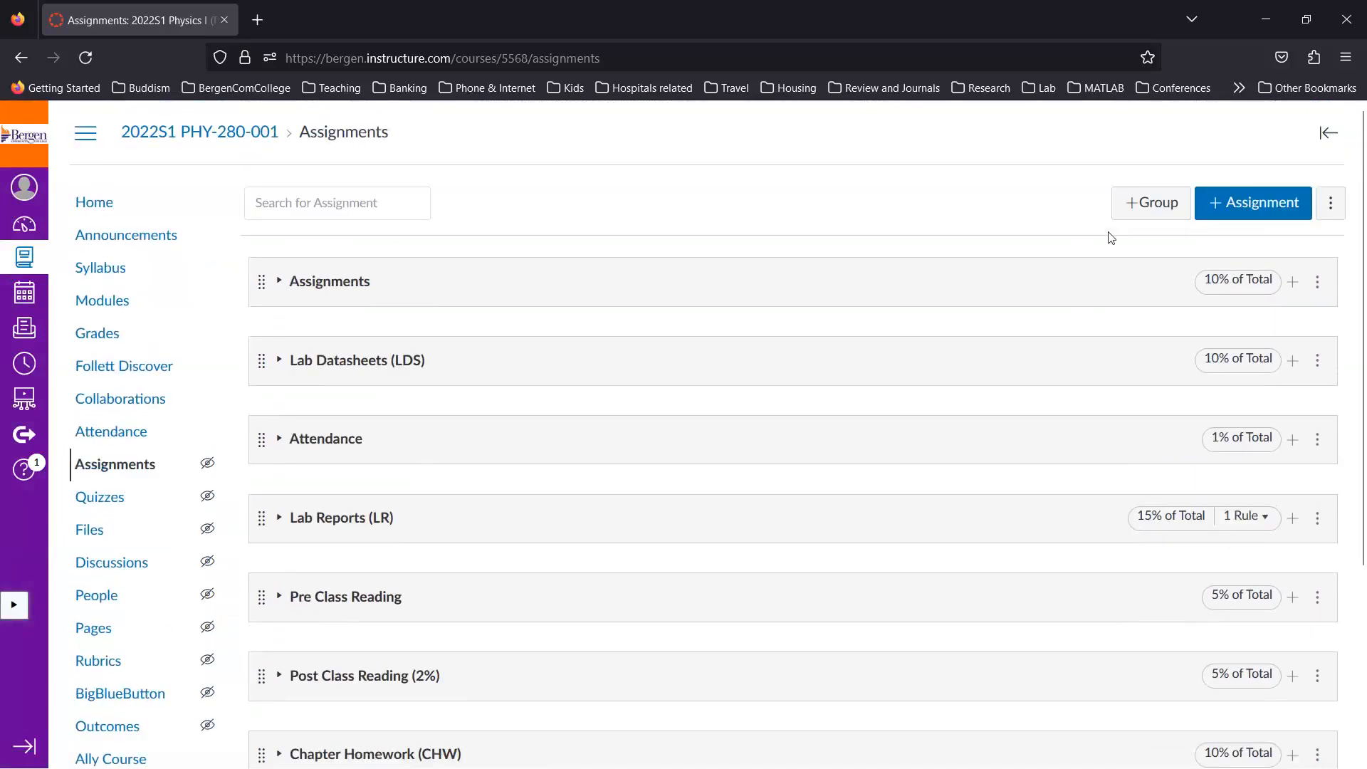
click(1324, 208)
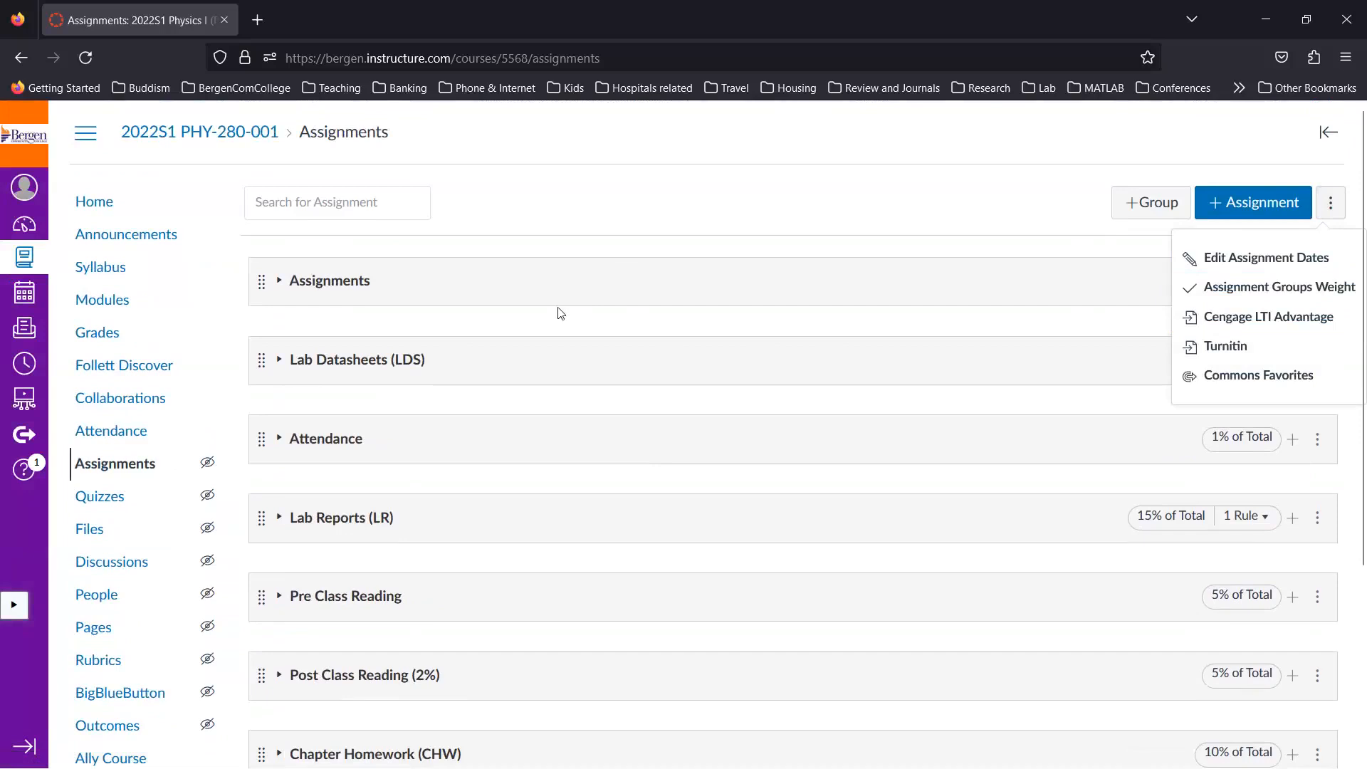
Step: Open the course gradebook and examine the assignment columns and the weighted group columns at its end
click(107, 336)
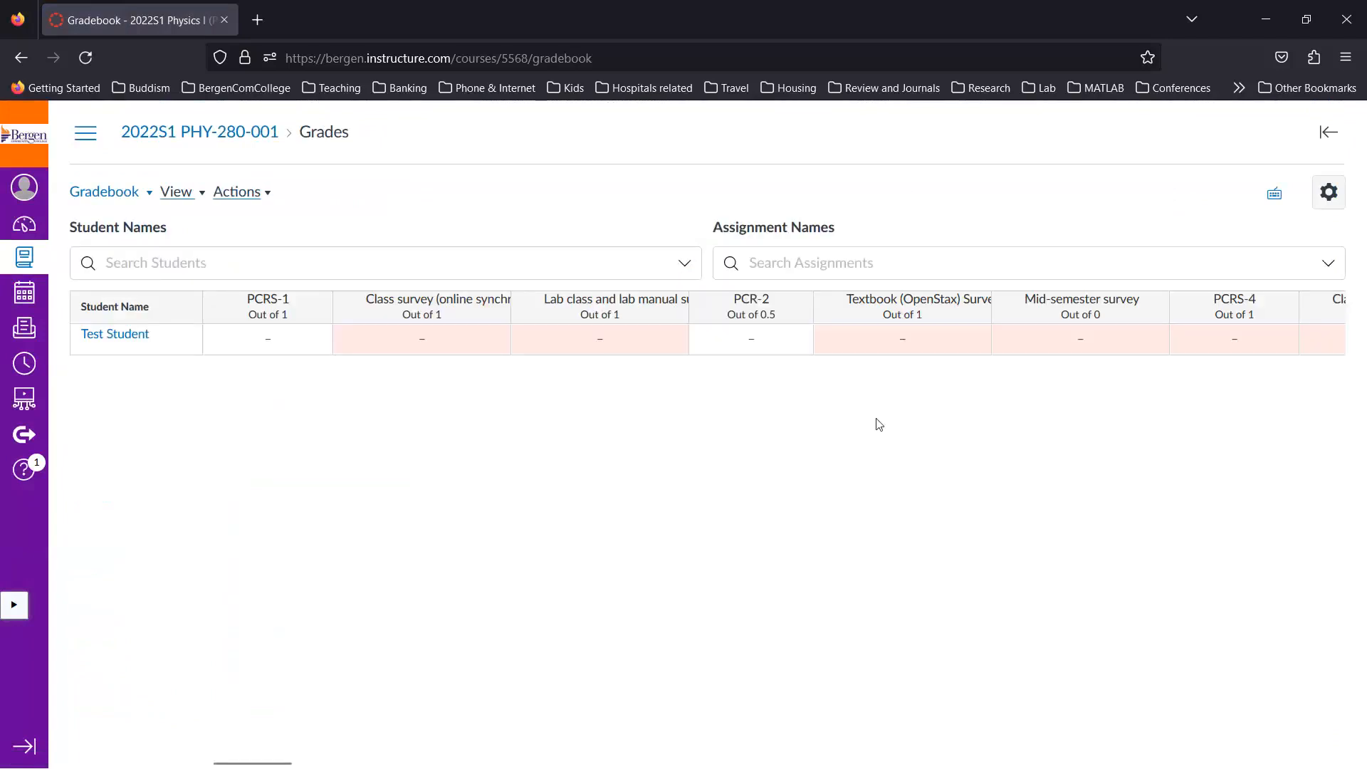
scroll(913, 345, right, 15)
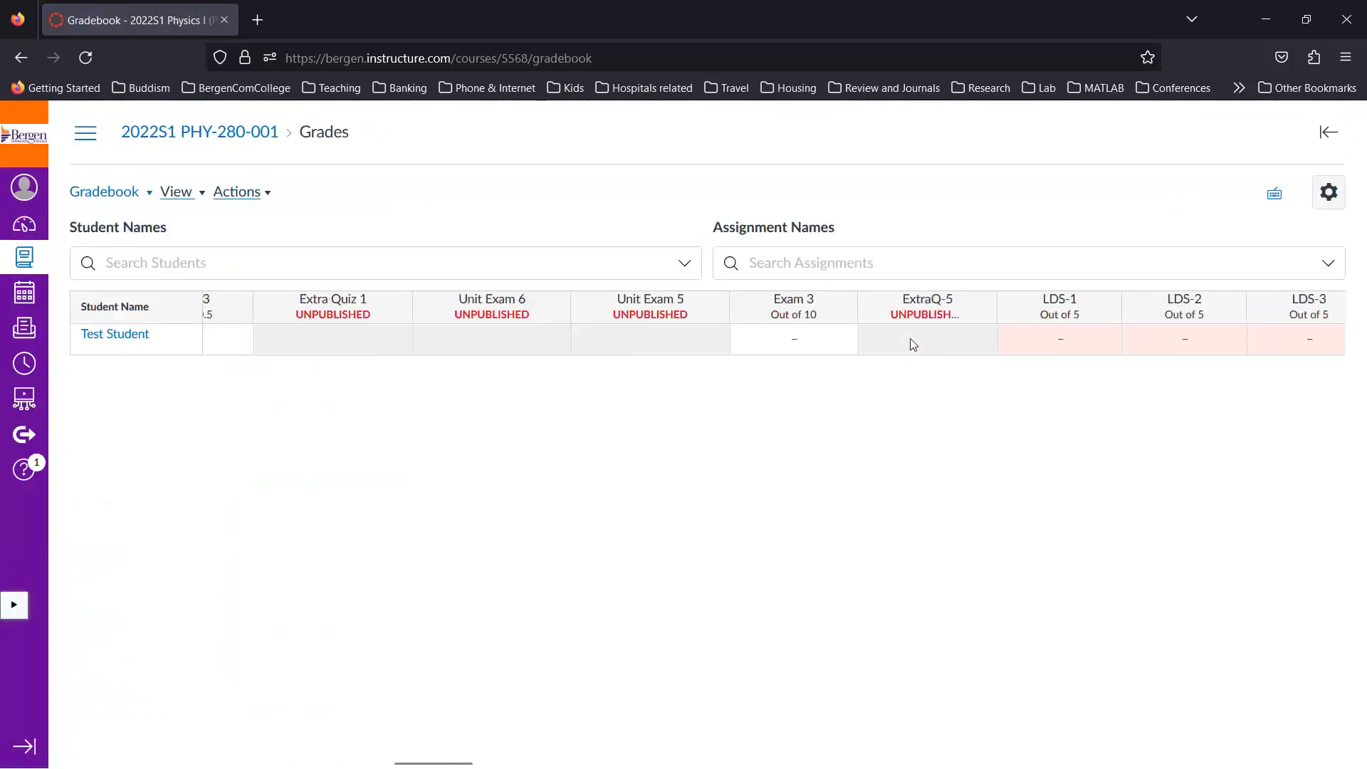
scroll(913, 345, right, 15)
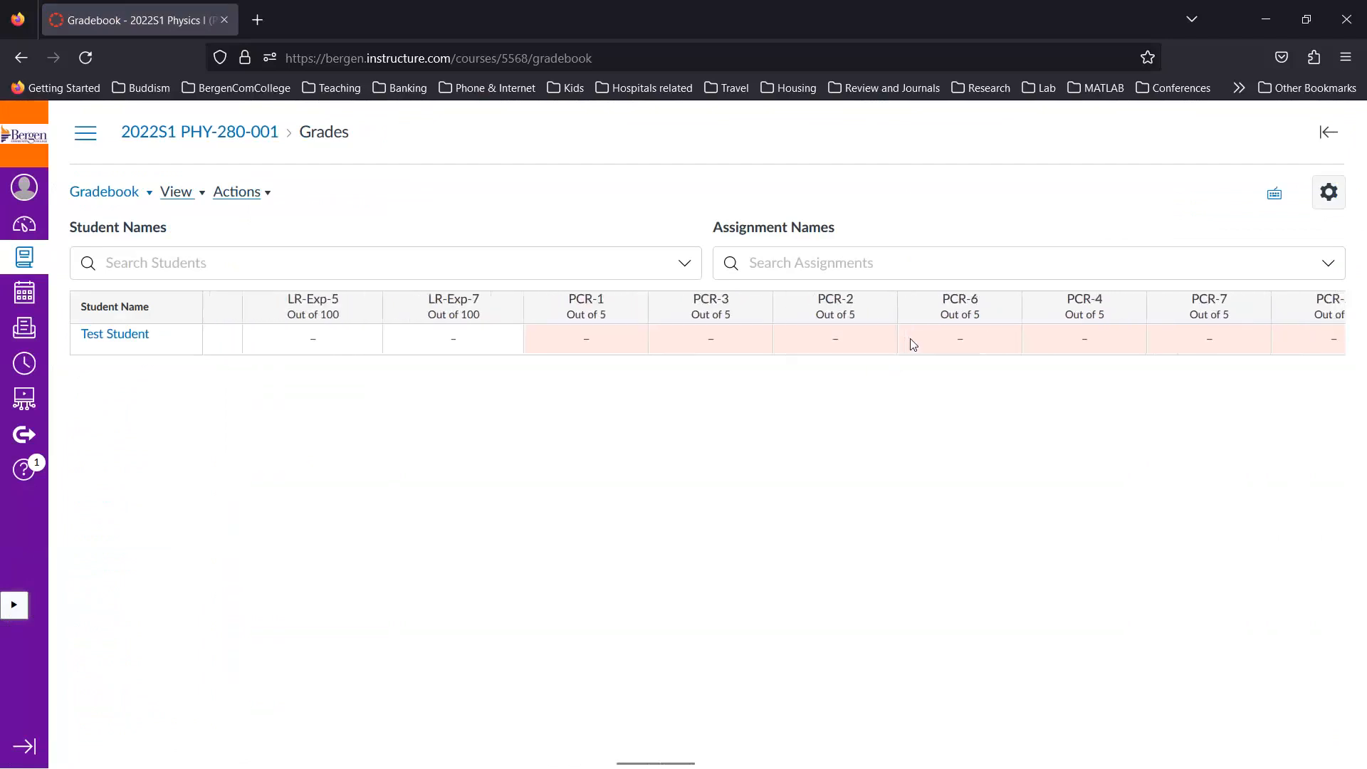
scroll(913, 345, right, 15)
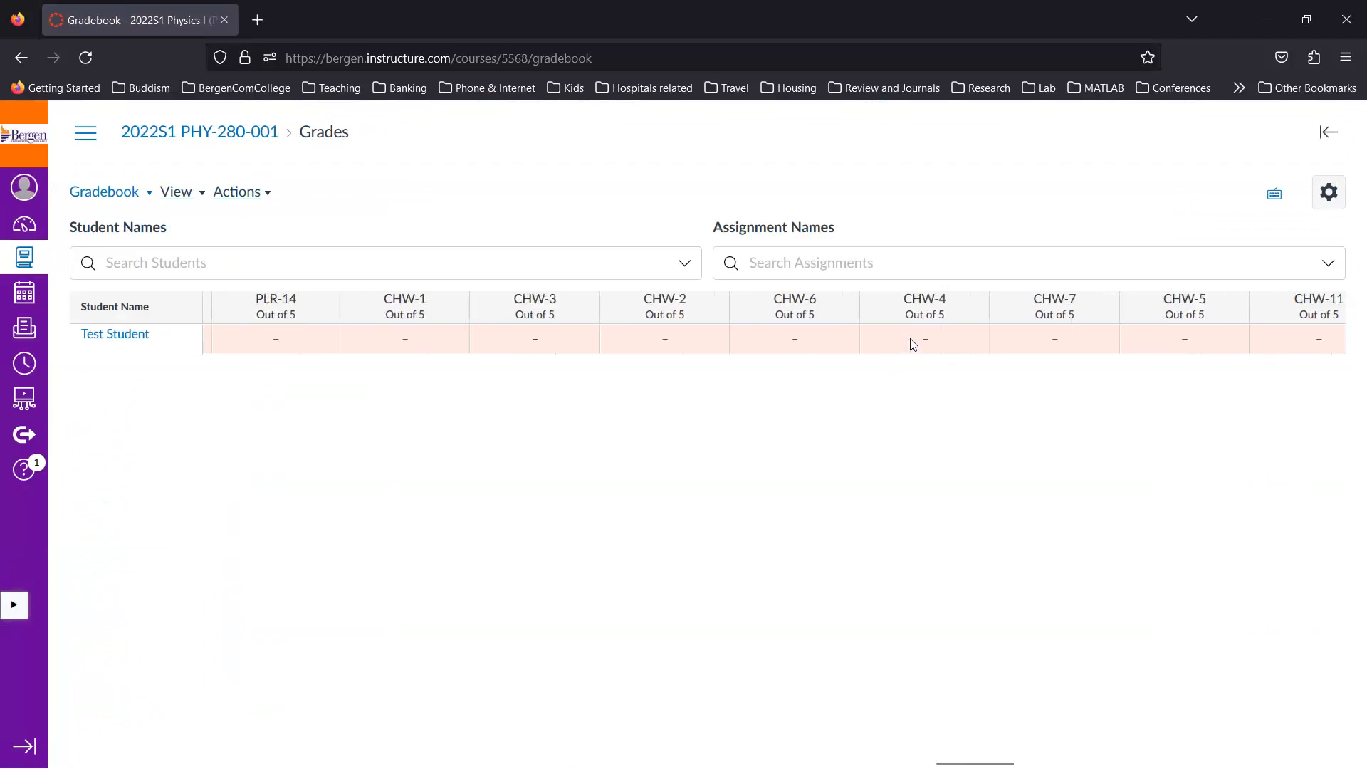
scroll(913, 345, right, 10)
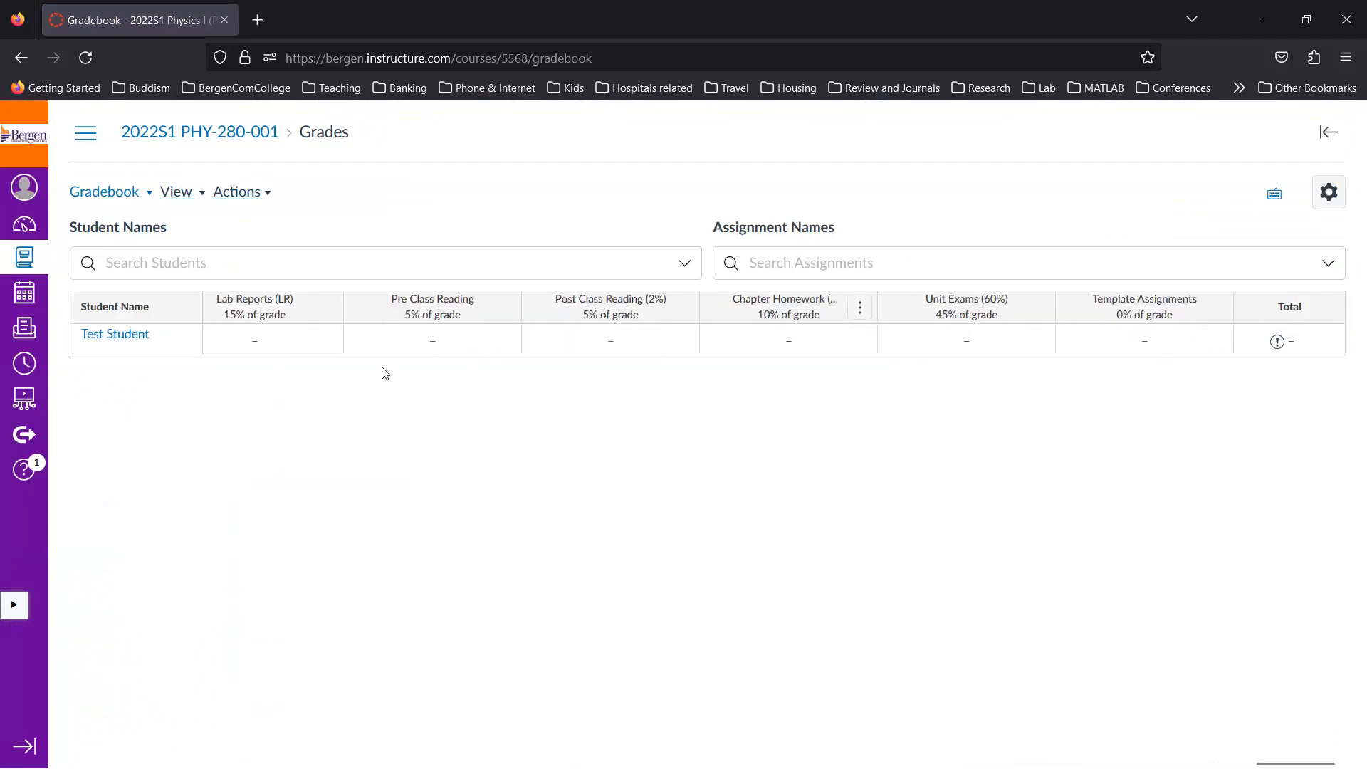
scroll(338, 324, left, 5)
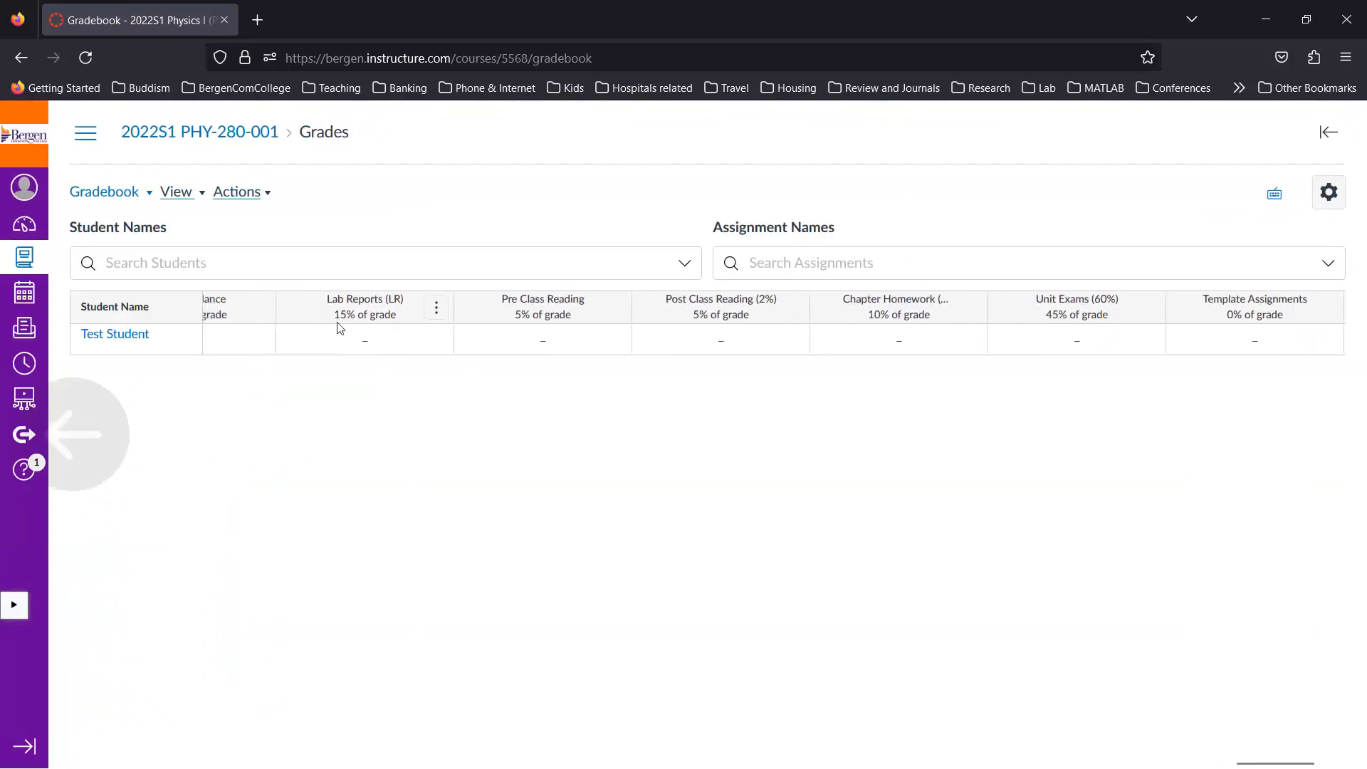
scroll(289, 325, left, 3)
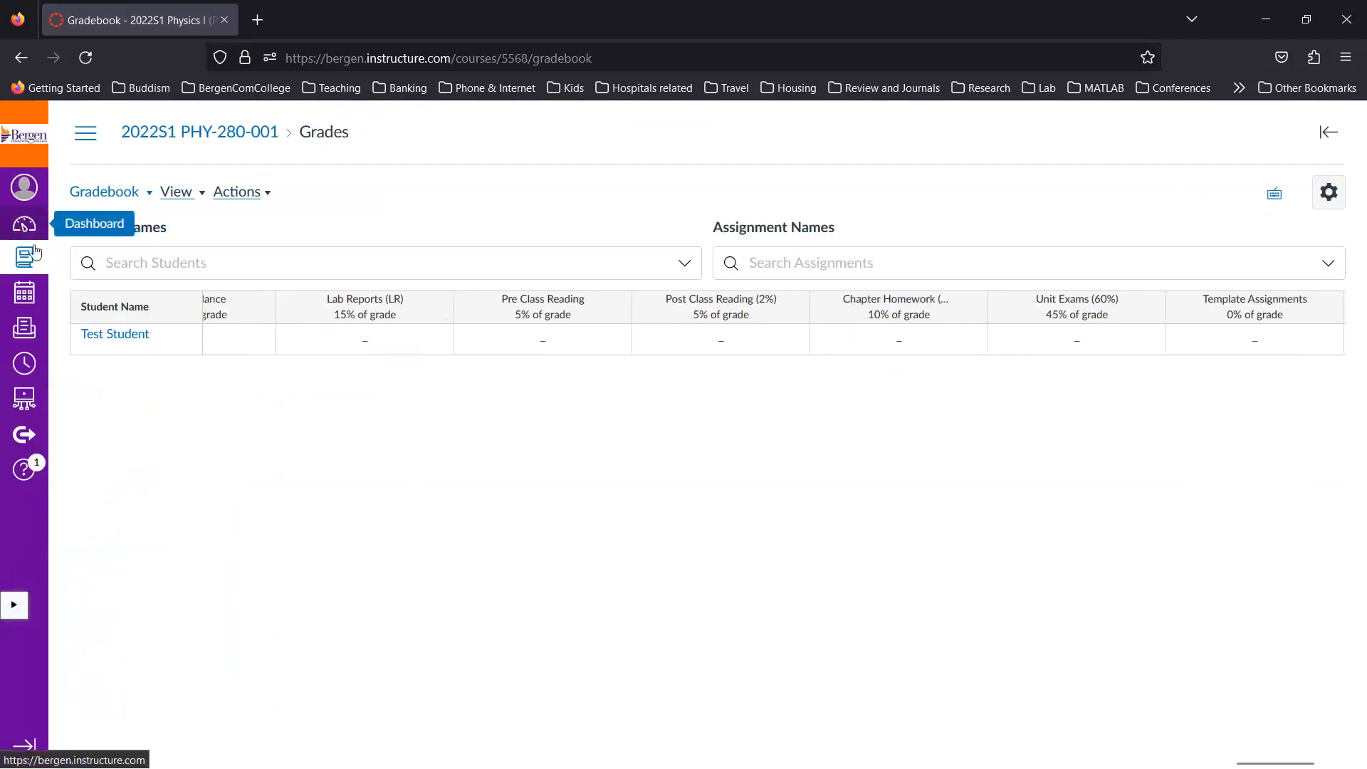
Step: Open the course syllabus page and review the assignment group weights and the course summary of due dates
click(22, 63)
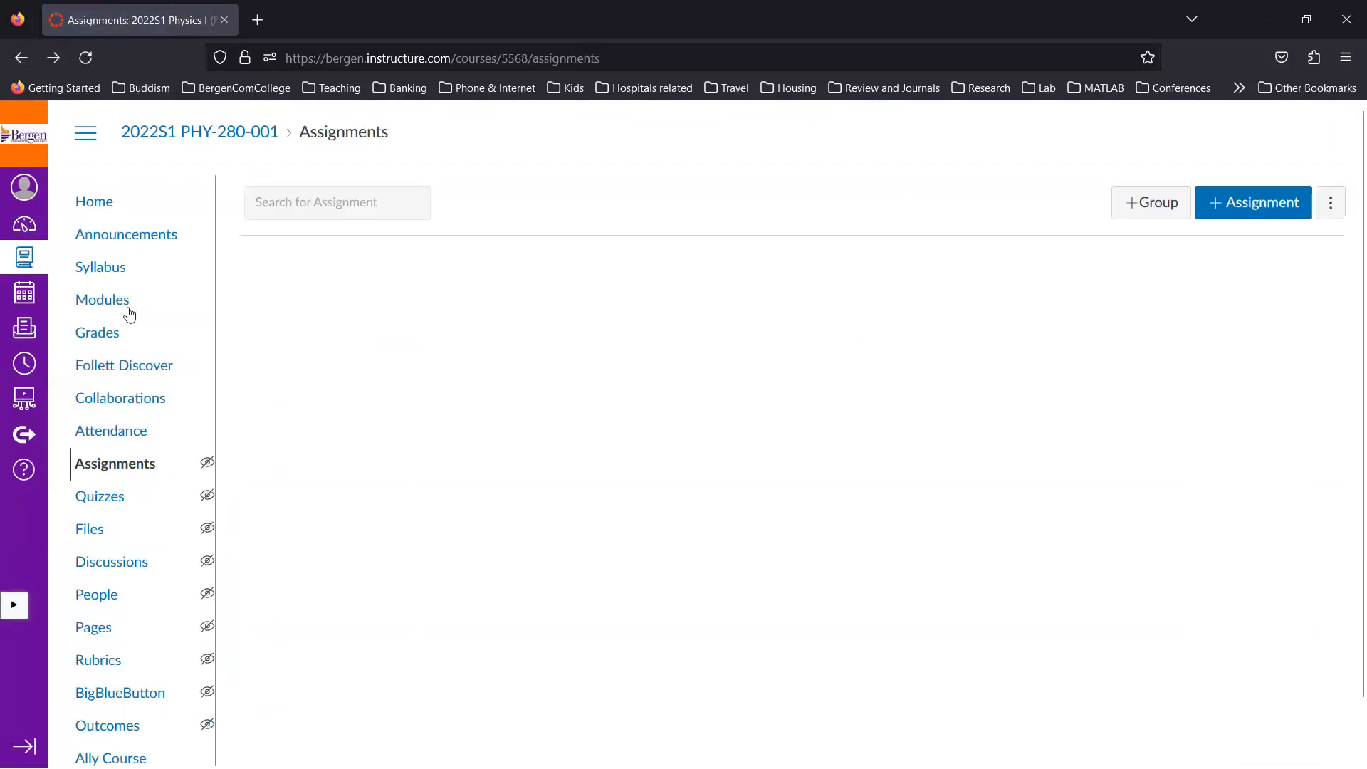
click(101, 268)
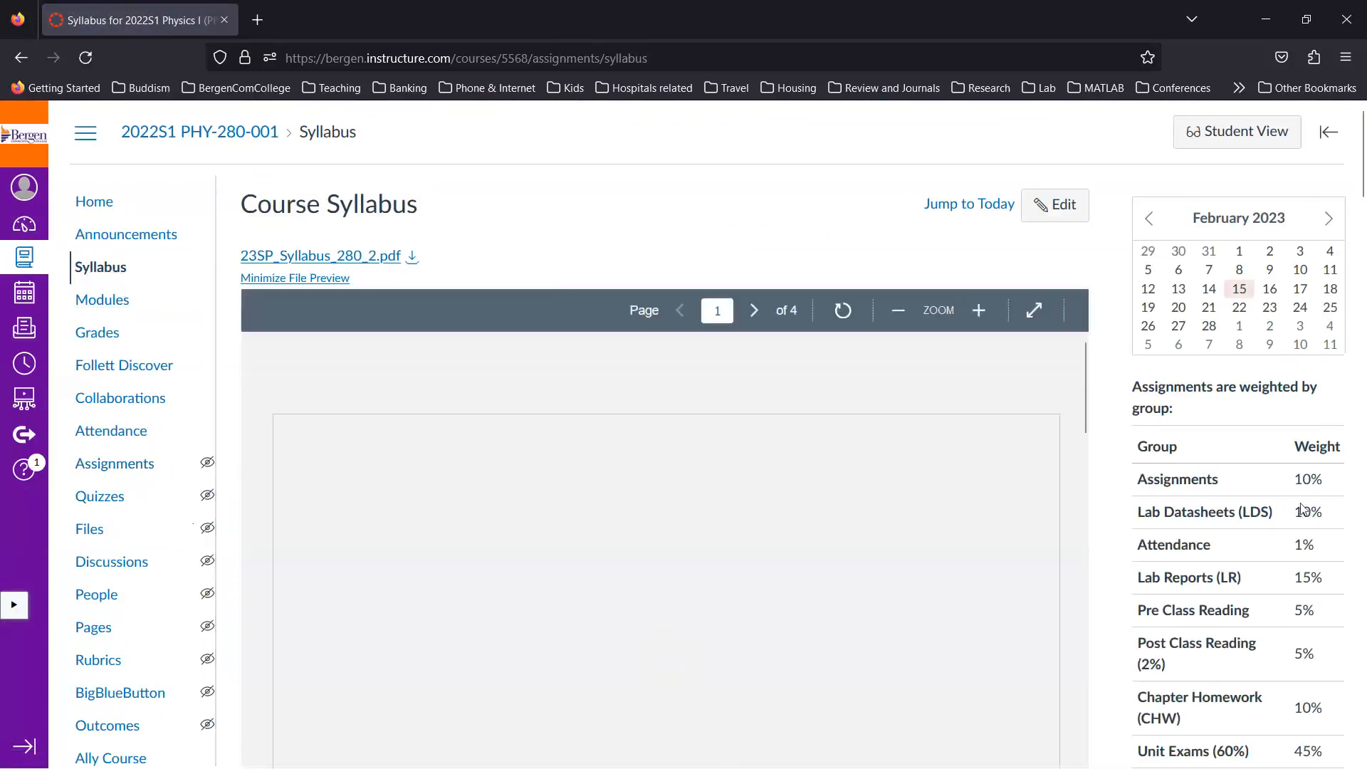
scroll(1136, 347, down, 3)
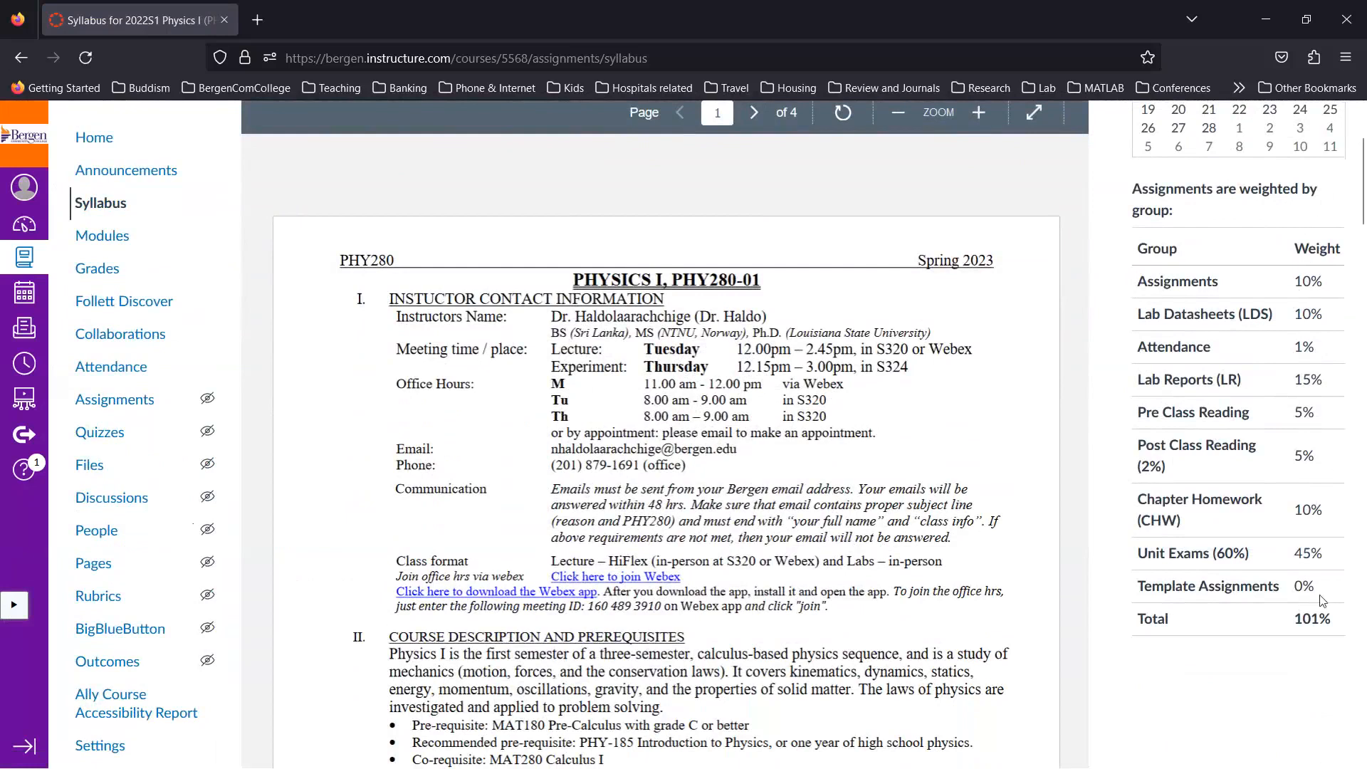
scroll(1321, 599, down, 10)
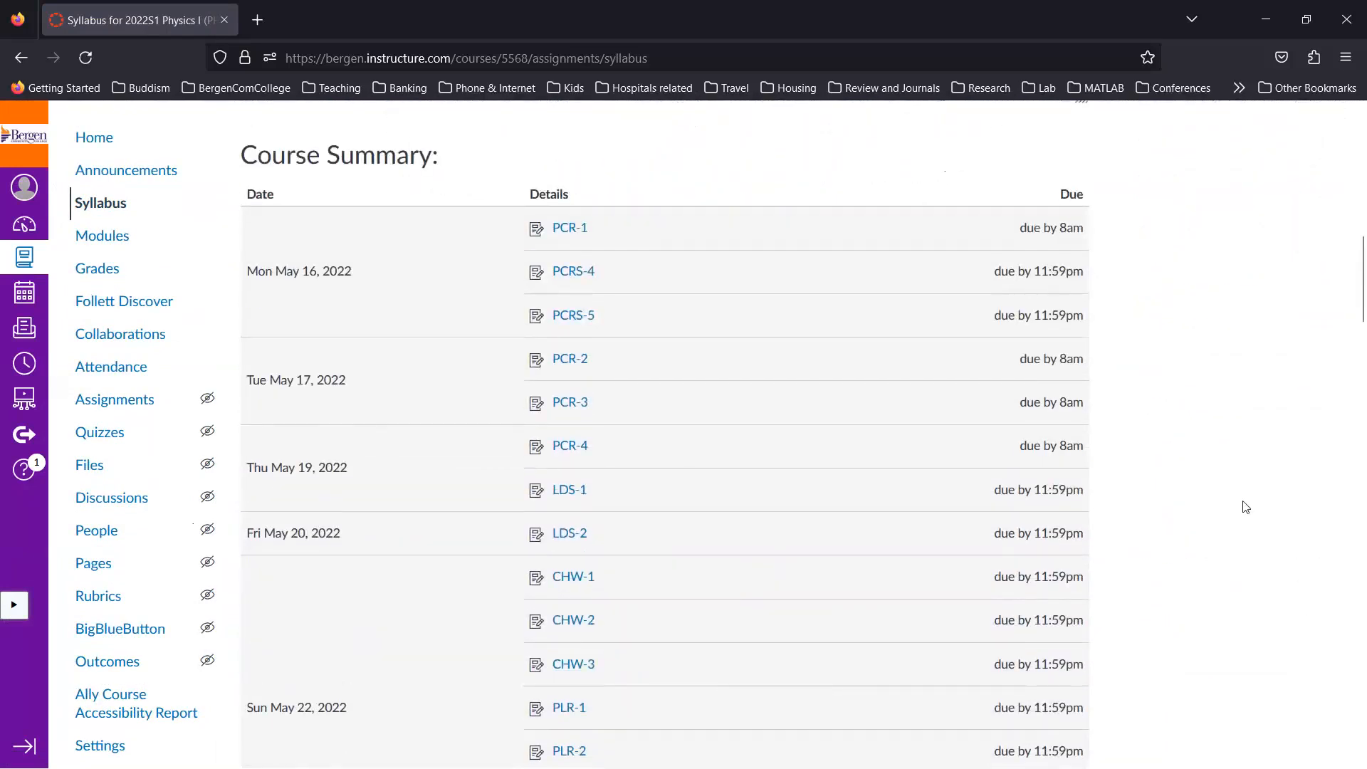
scroll(1245, 507, up, 1)
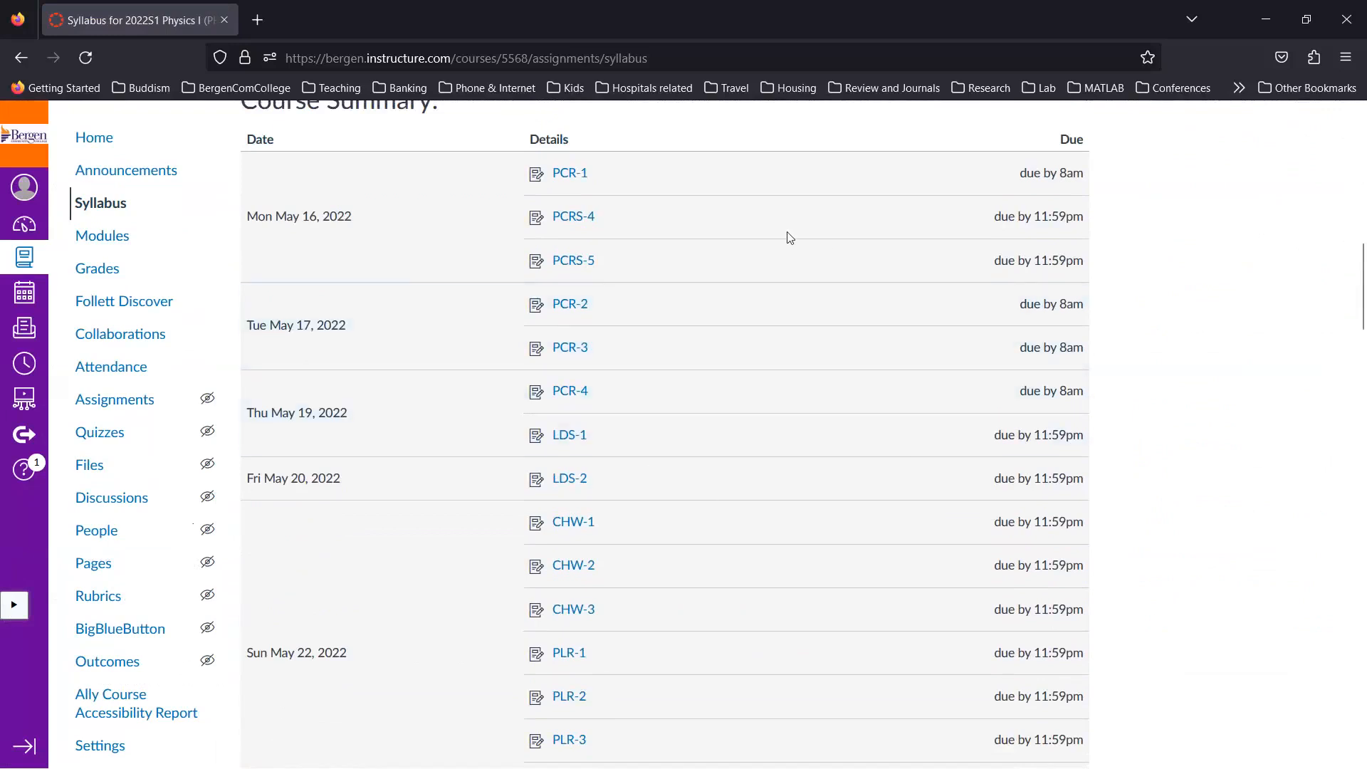
scroll(789, 236, up, 2)
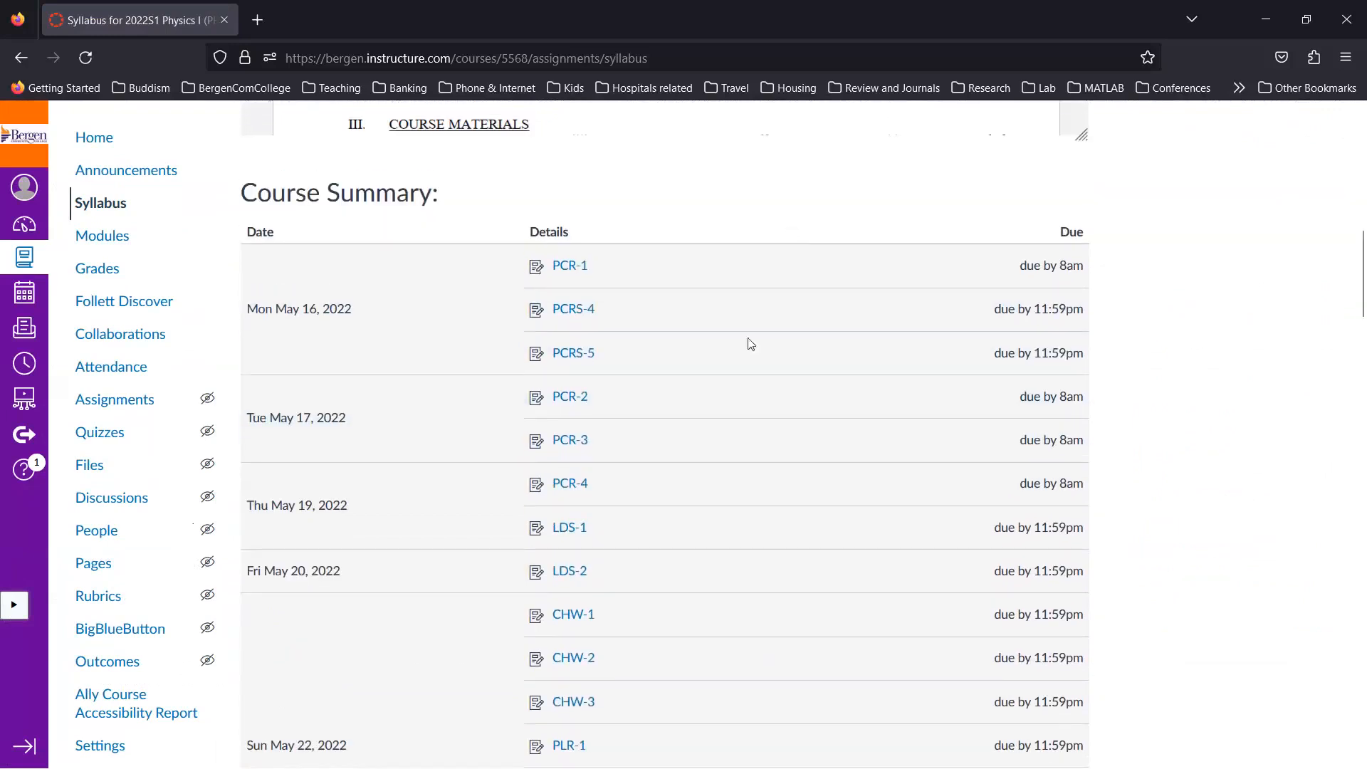
scroll(541, 413, up, 10)
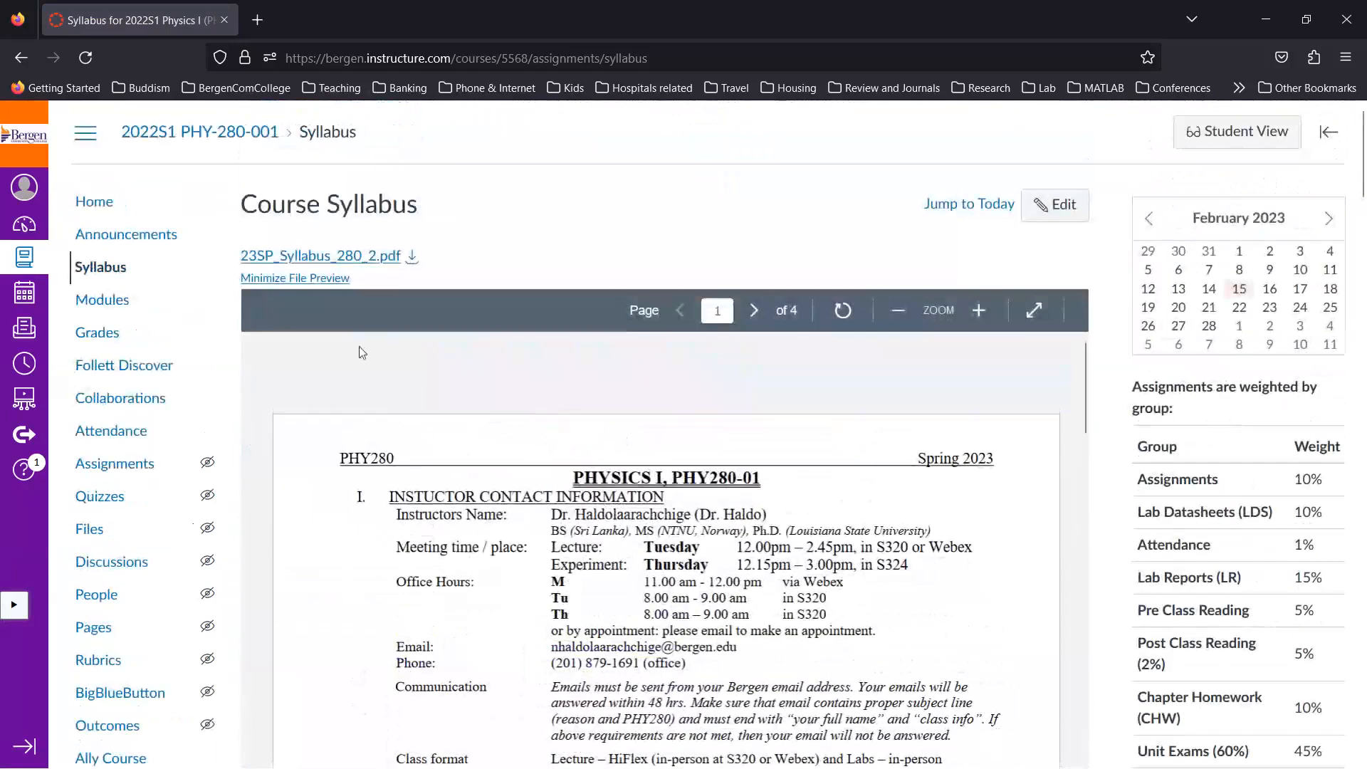
Step: Open the modules of the 2022S1 PHY-280-001 course and look through how they are organized by assignment type
click(102, 300)
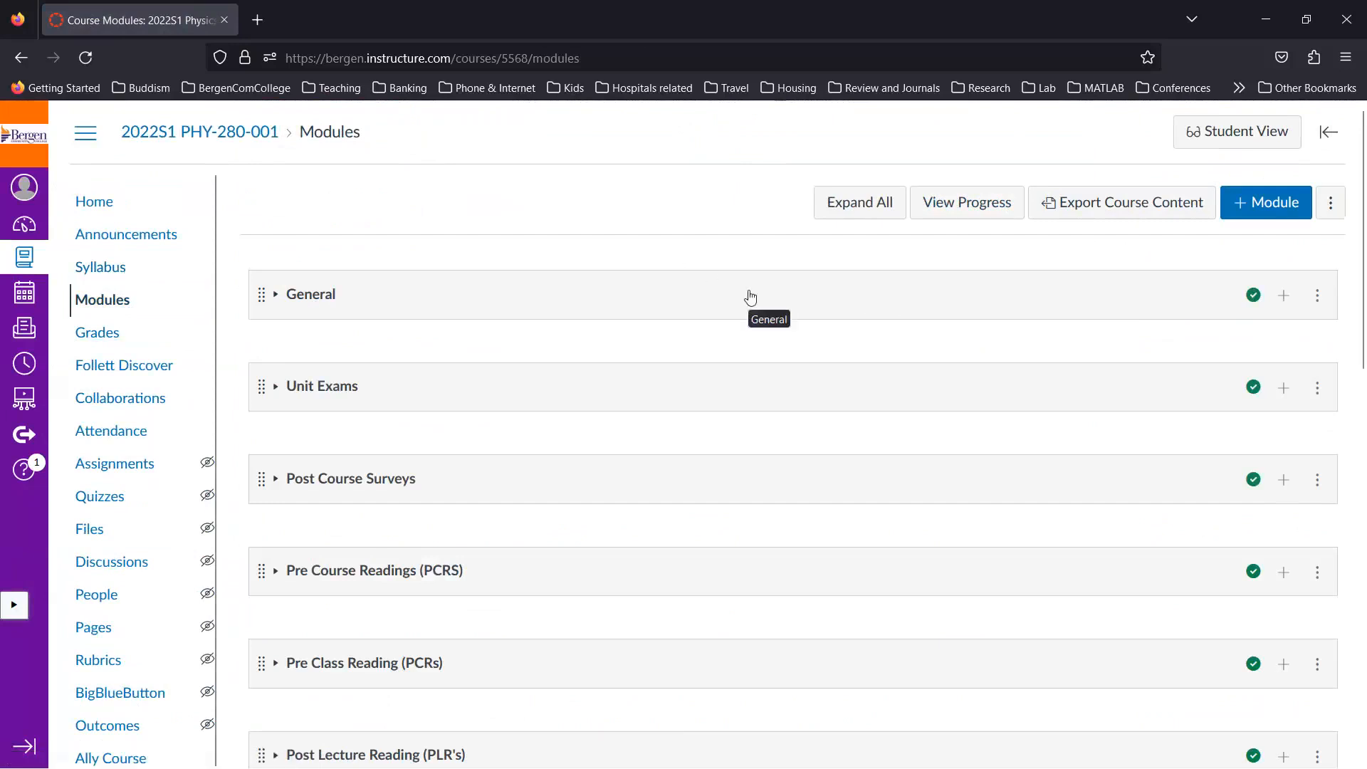
scroll(750, 297, down, 5)
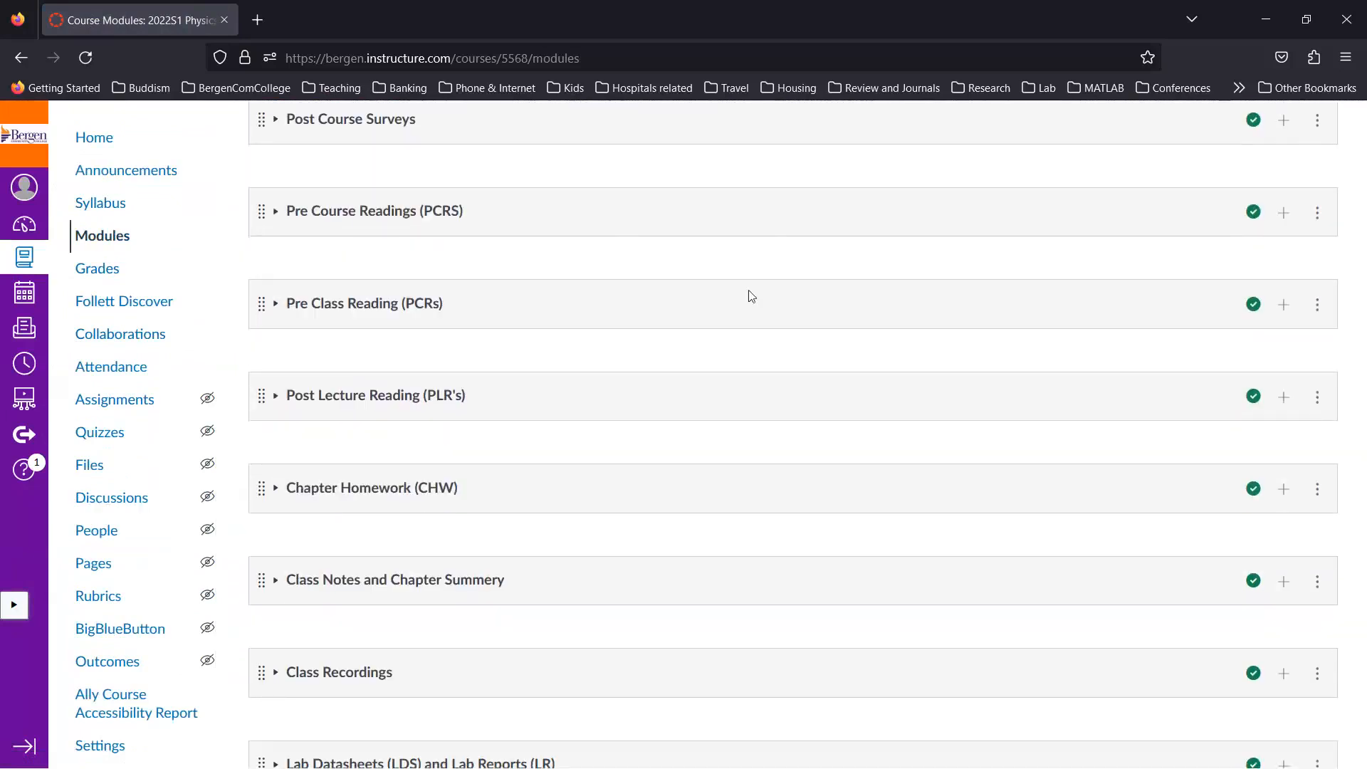
scroll(748, 289, up, 3)
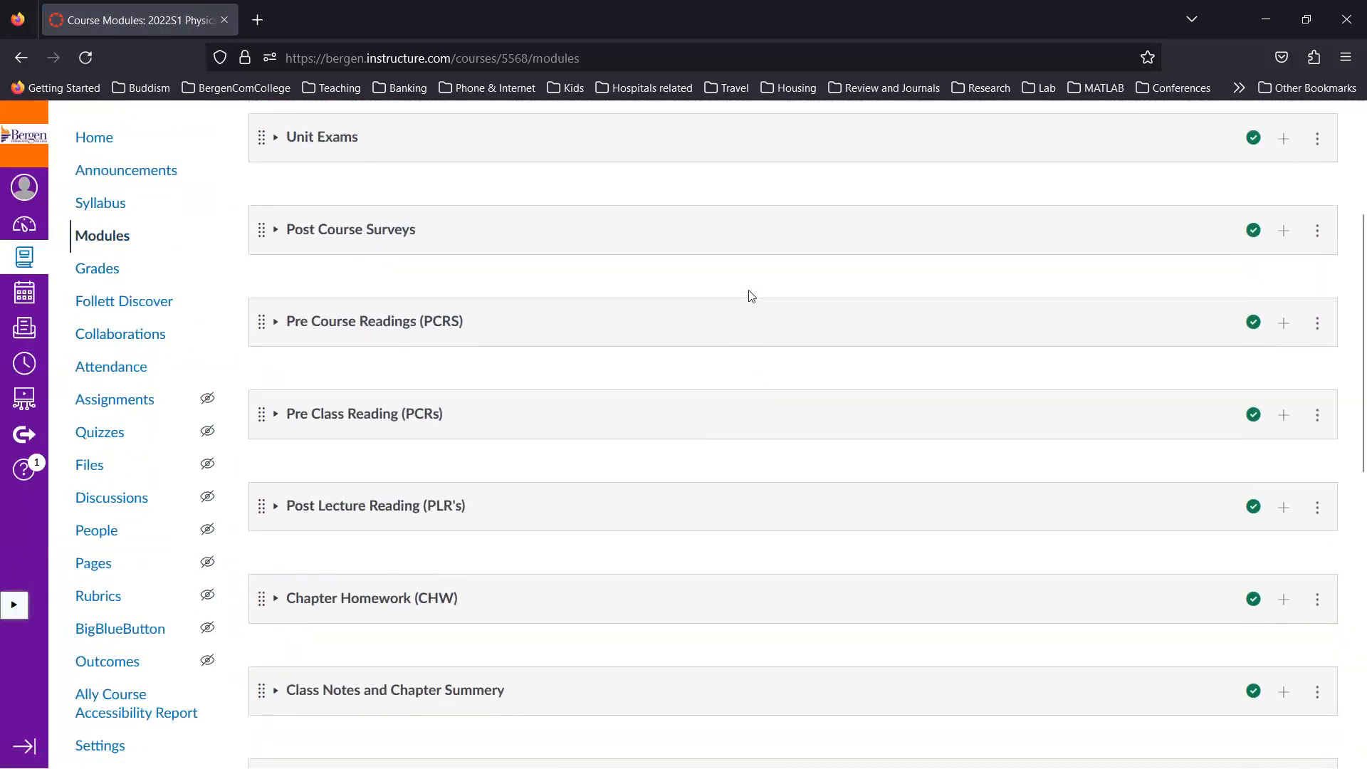
Step: Return to the dashboard and open the first unpublished course, checking its course navigation
click(25, 223)
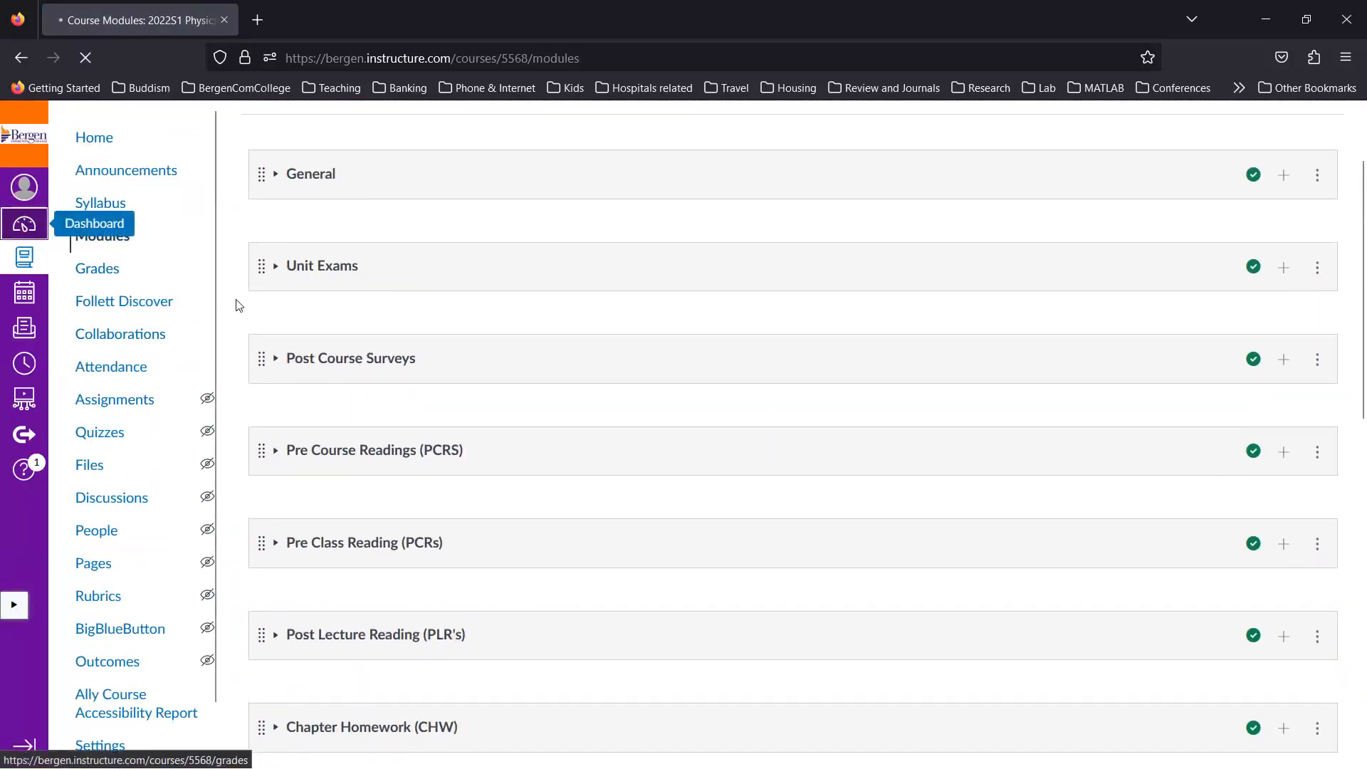
scroll(425, 434, down, 5)
scroll(424, 434, down, 2)
scroll(425, 433, up, 7)
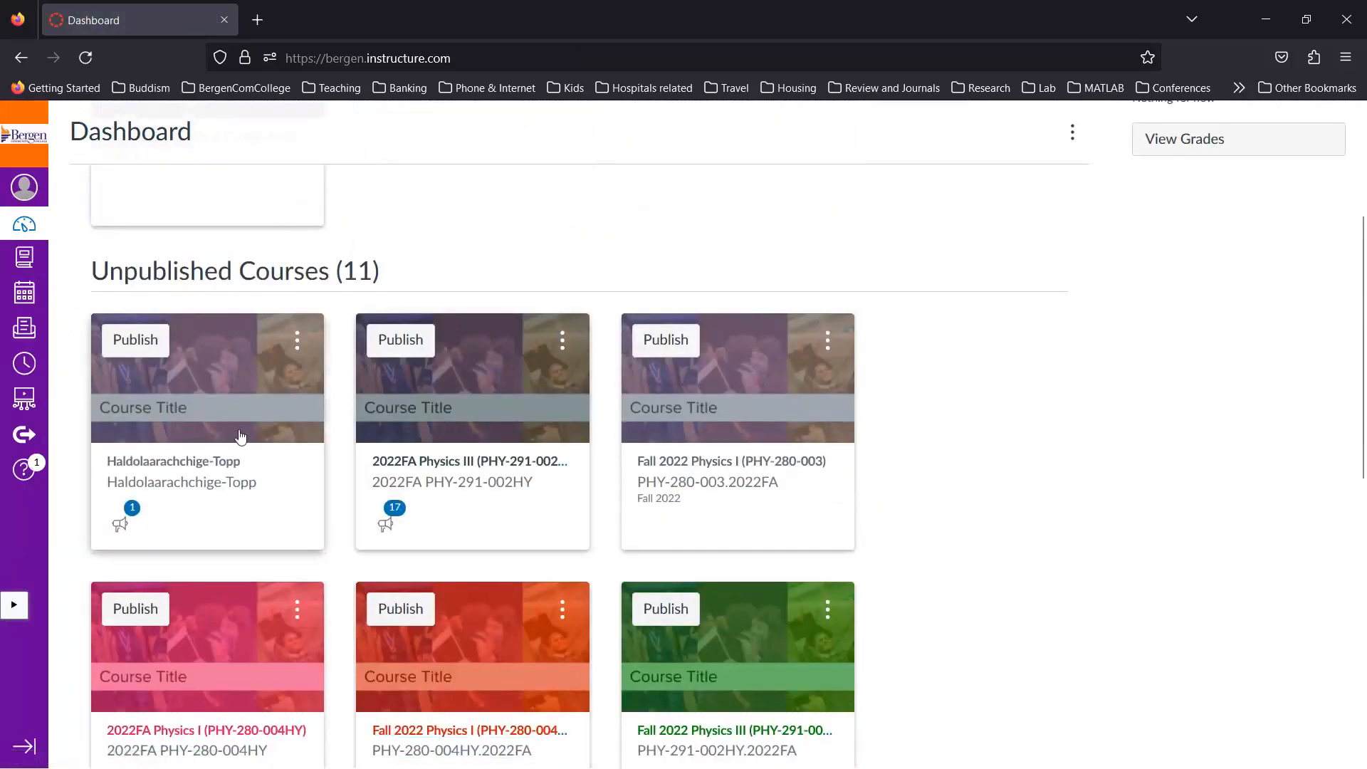
click(207, 407)
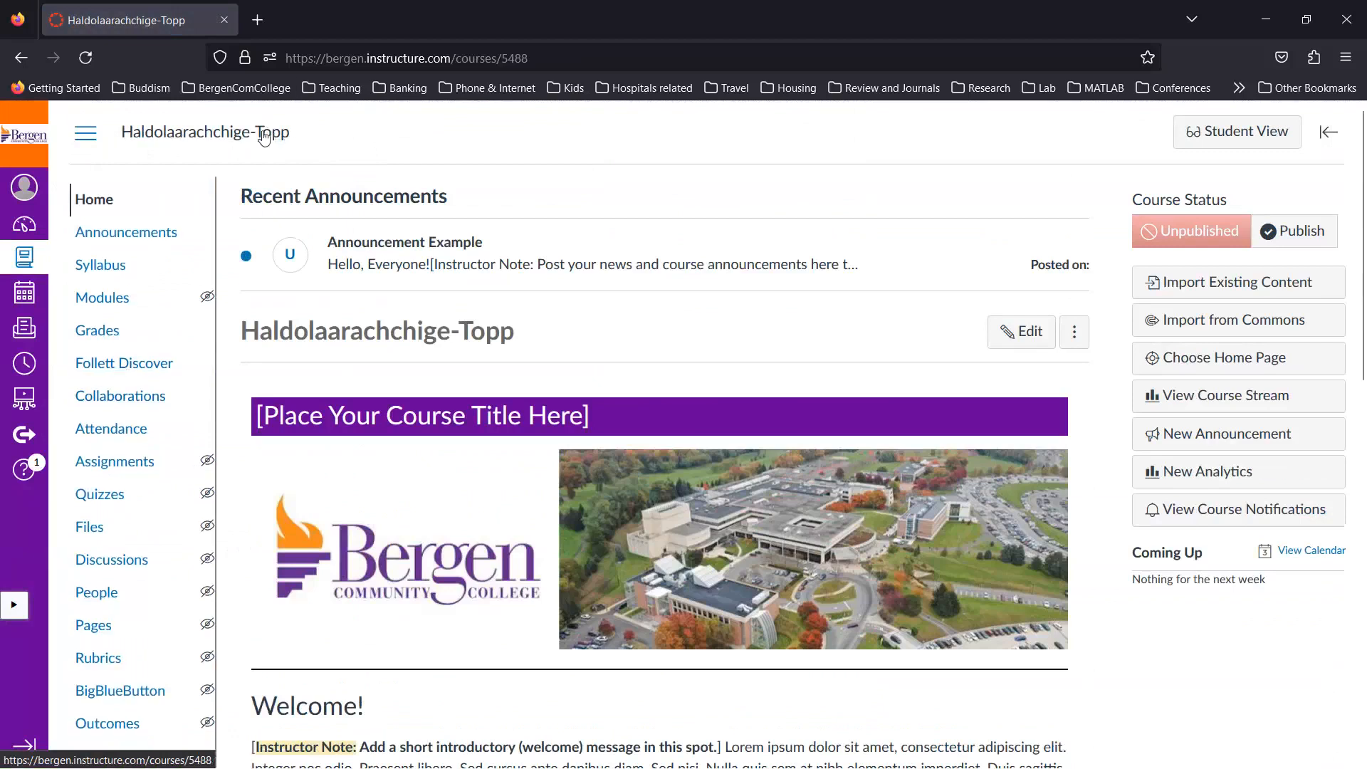
scroll(193, 353, down, 1)
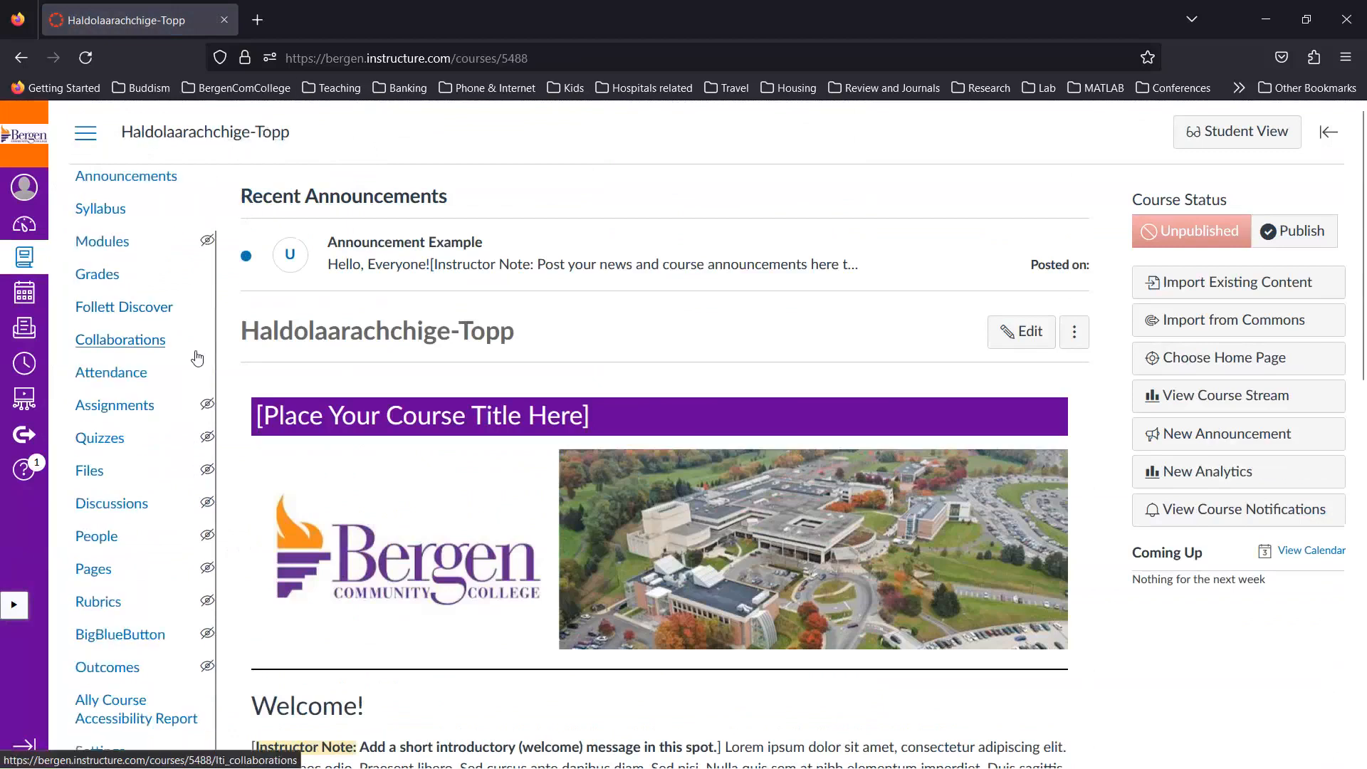
scroll(143, 564, up, 1)
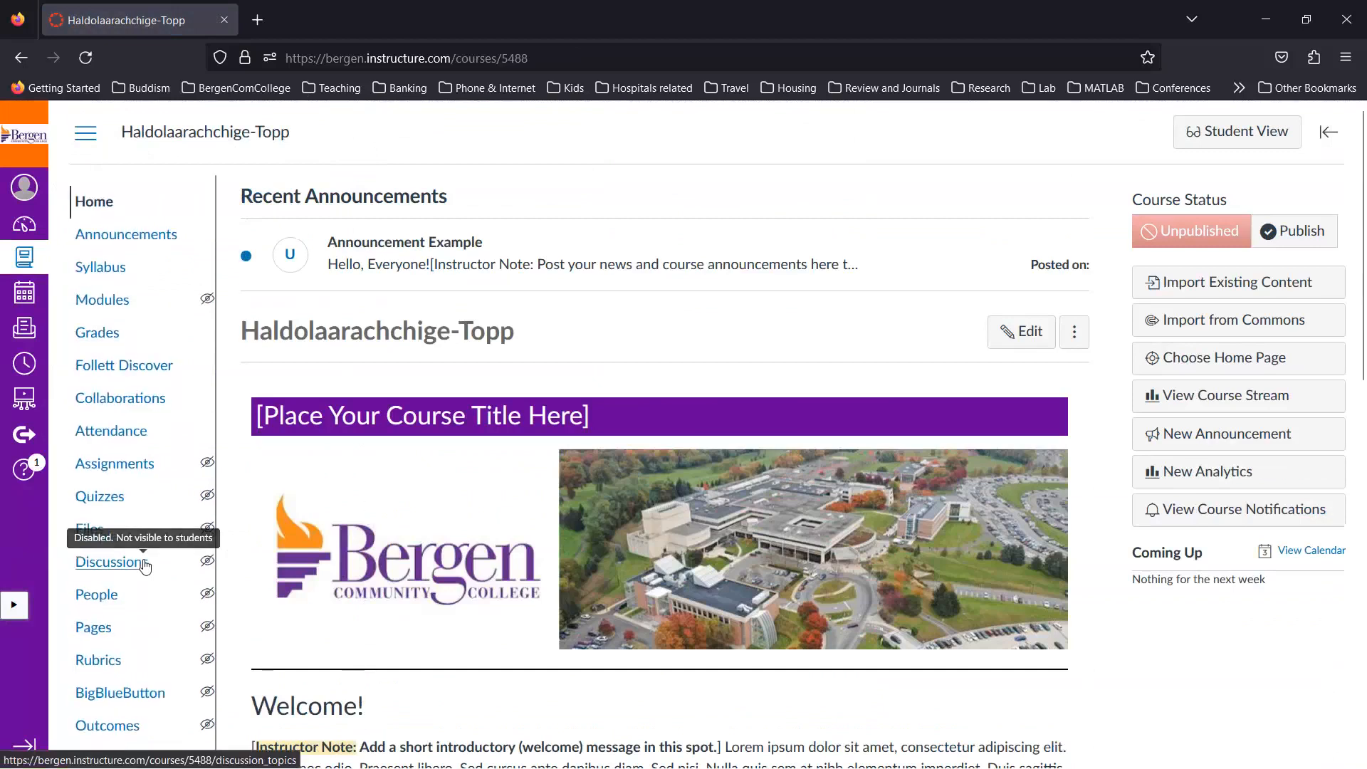
Step: Open this course's modules and look through the list of weekly modules
click(113, 306)
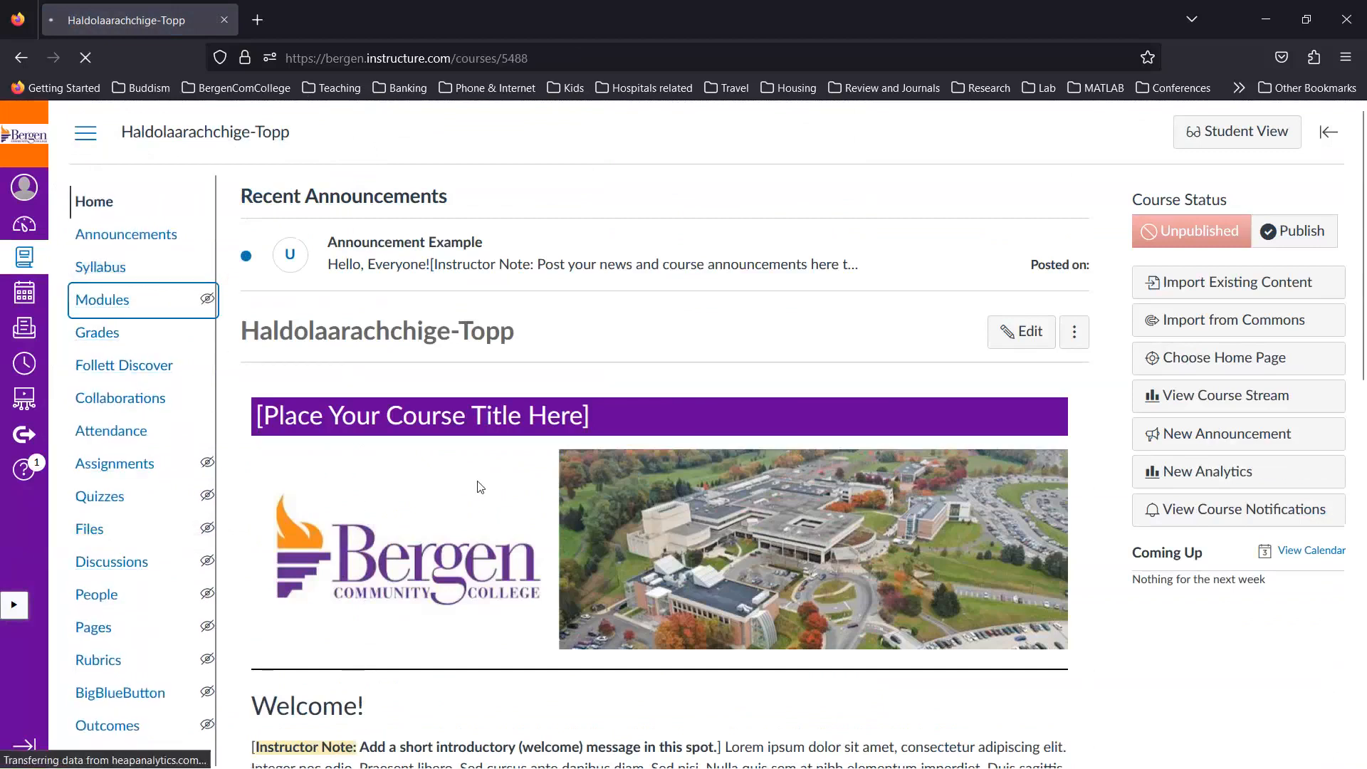
scroll(479, 488, down, 10)
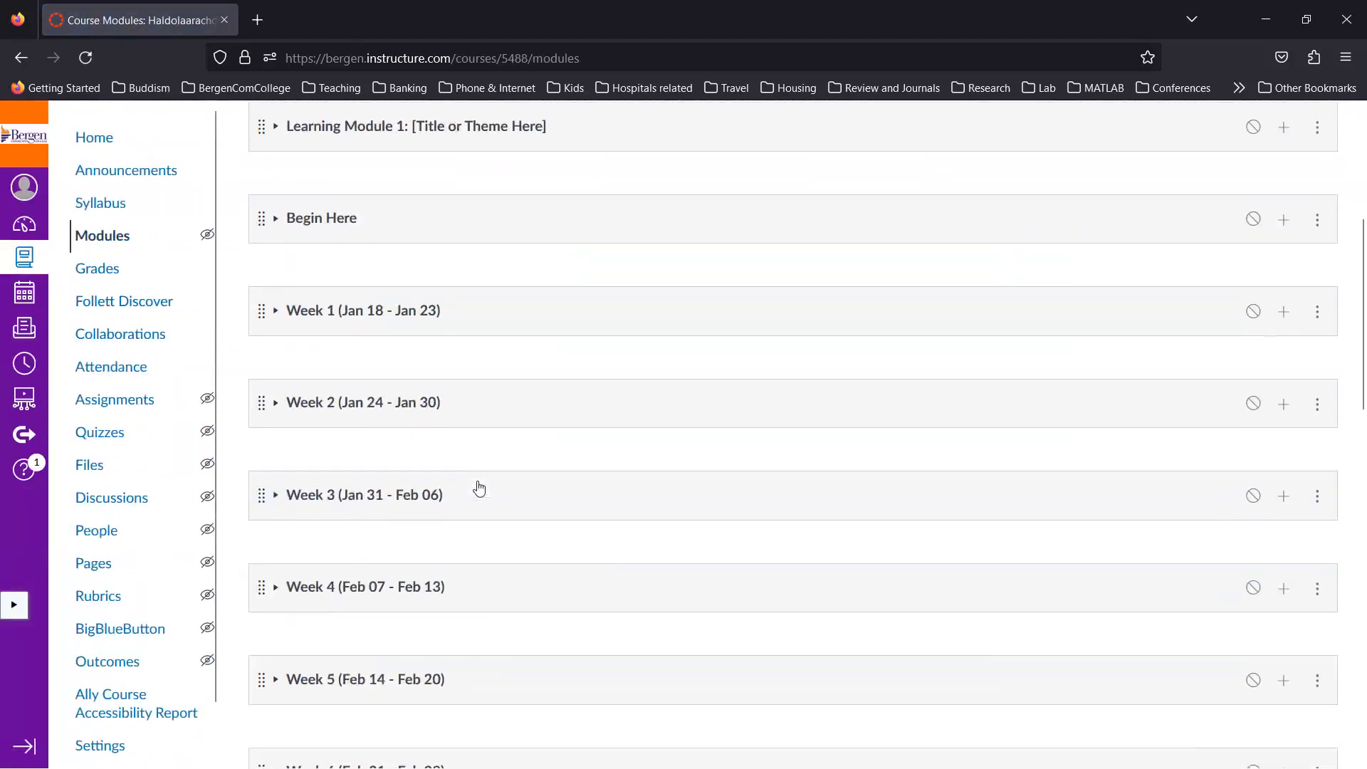
scroll(479, 488, down, 2)
scroll(476, 489, up, 7)
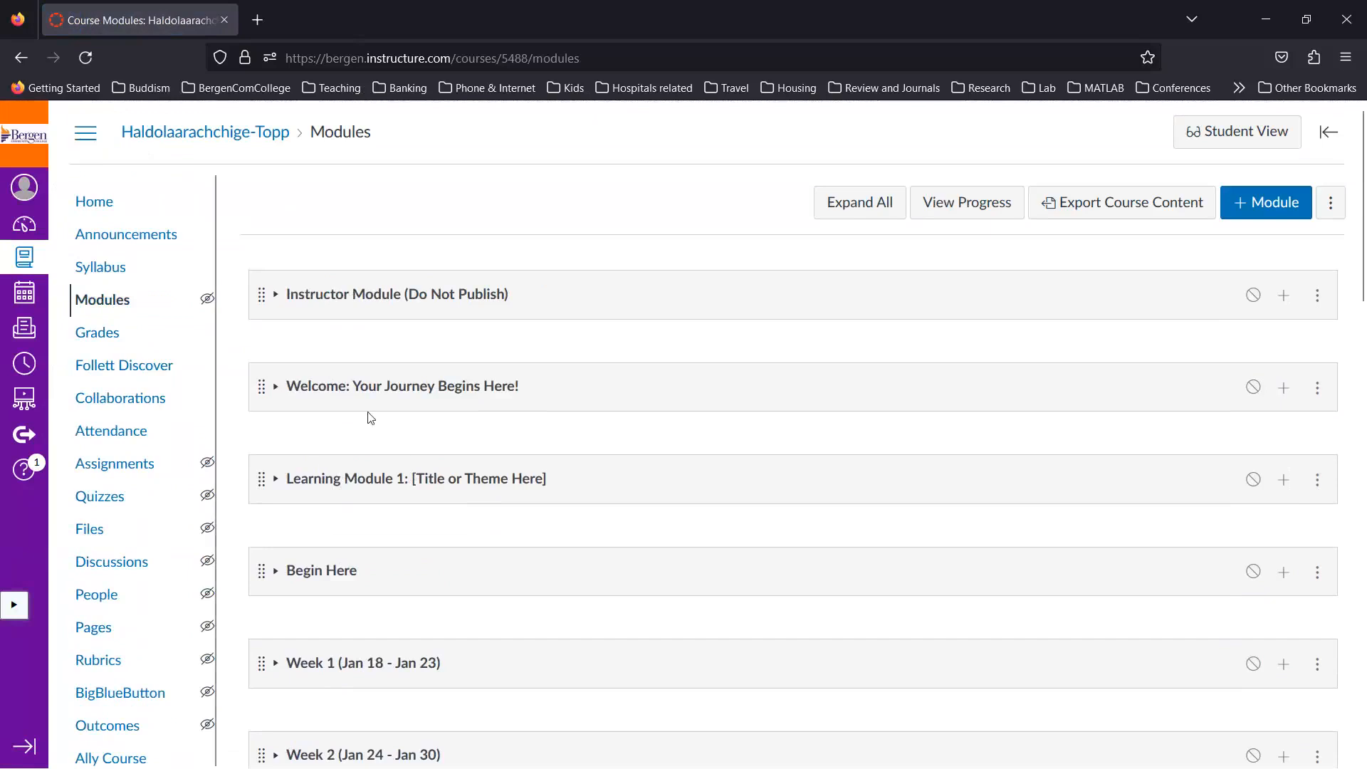
scroll(370, 418, down, 5)
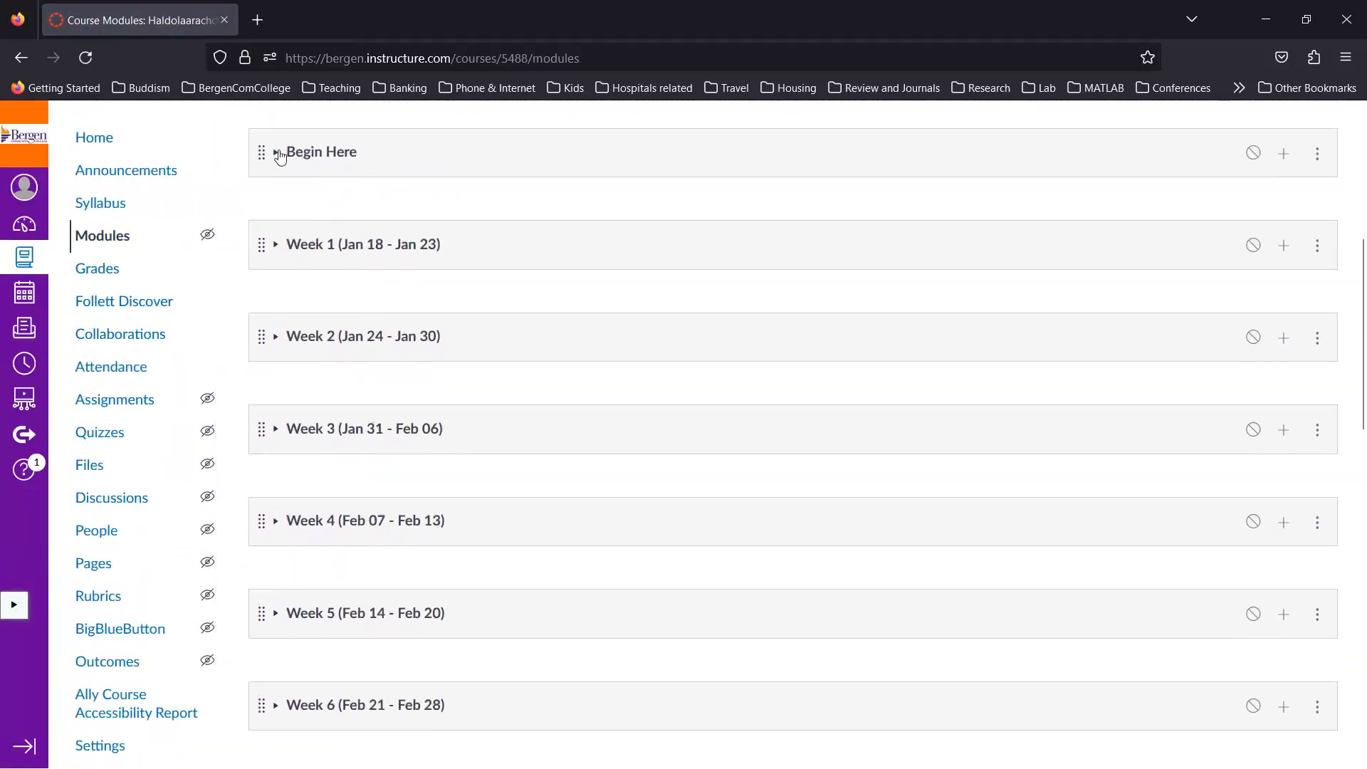
Step: Expand the Begin Here module, examine its items, and collapse it again
click(277, 153)
scroll(359, 672, down, 4)
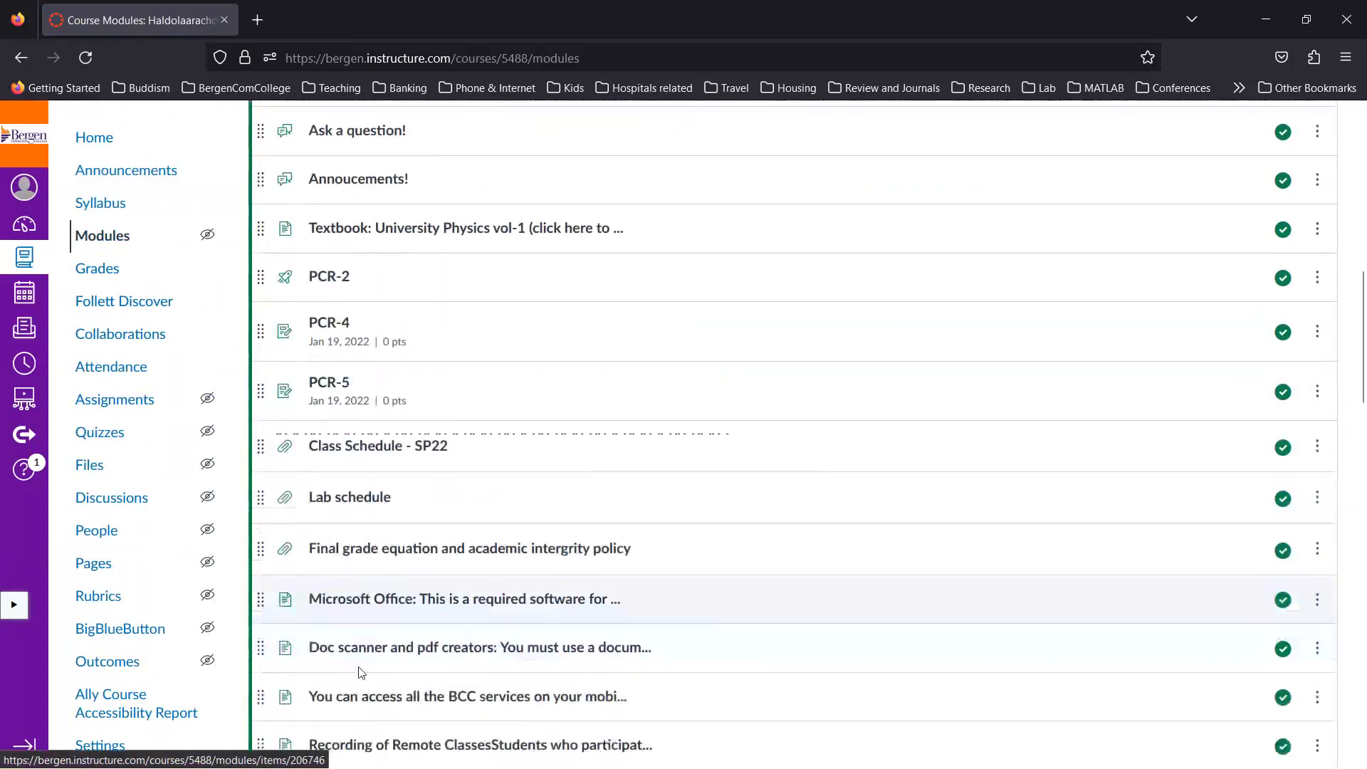
scroll(341, 498, up, 4)
click(276, 173)
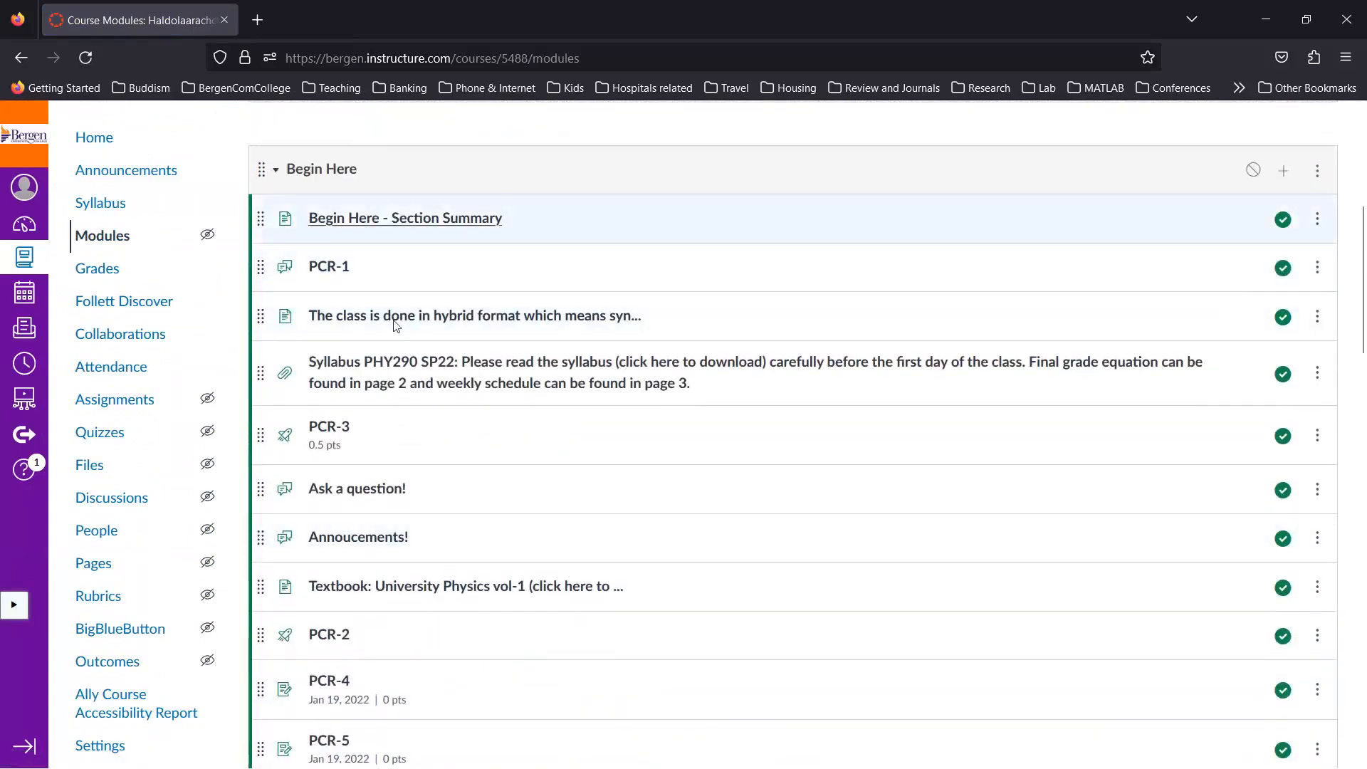
scroll(391, 321, down, 2)
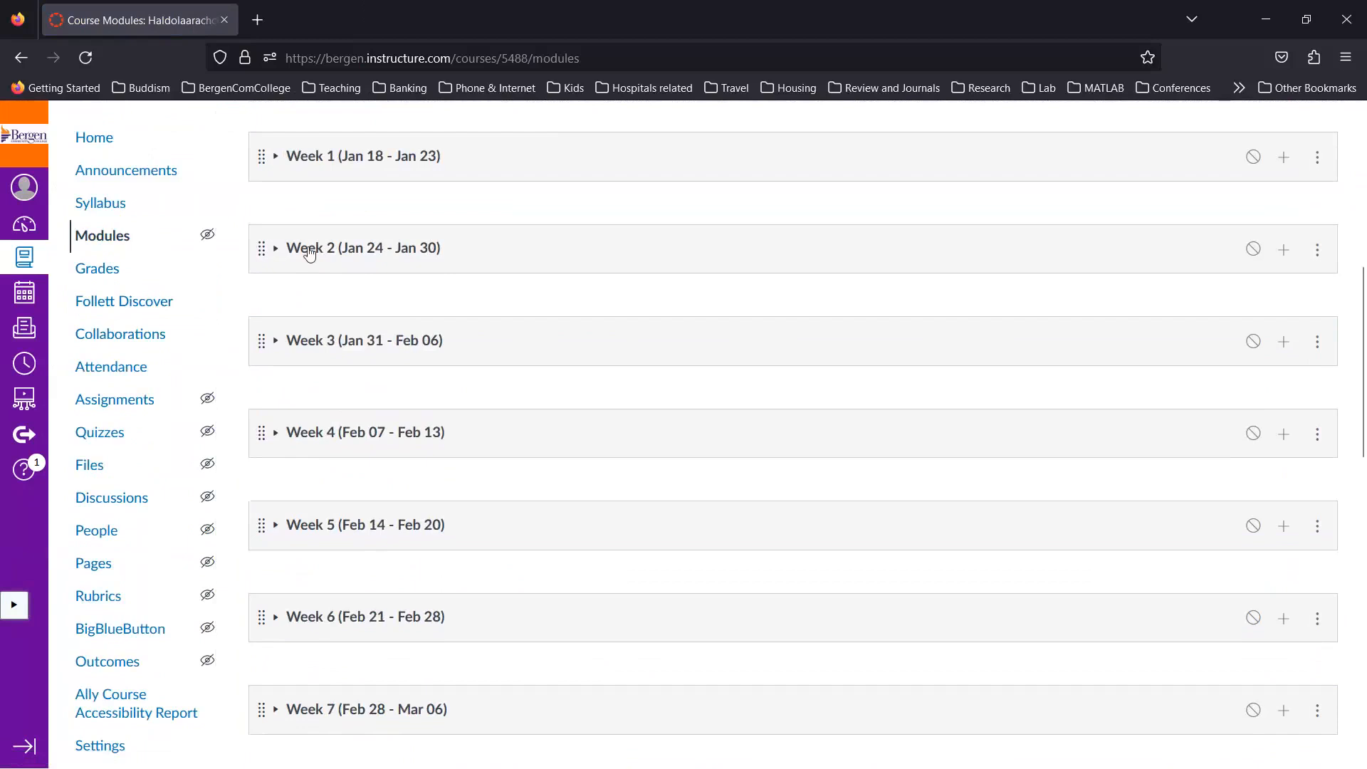
scroll(291, 182, up, 2)
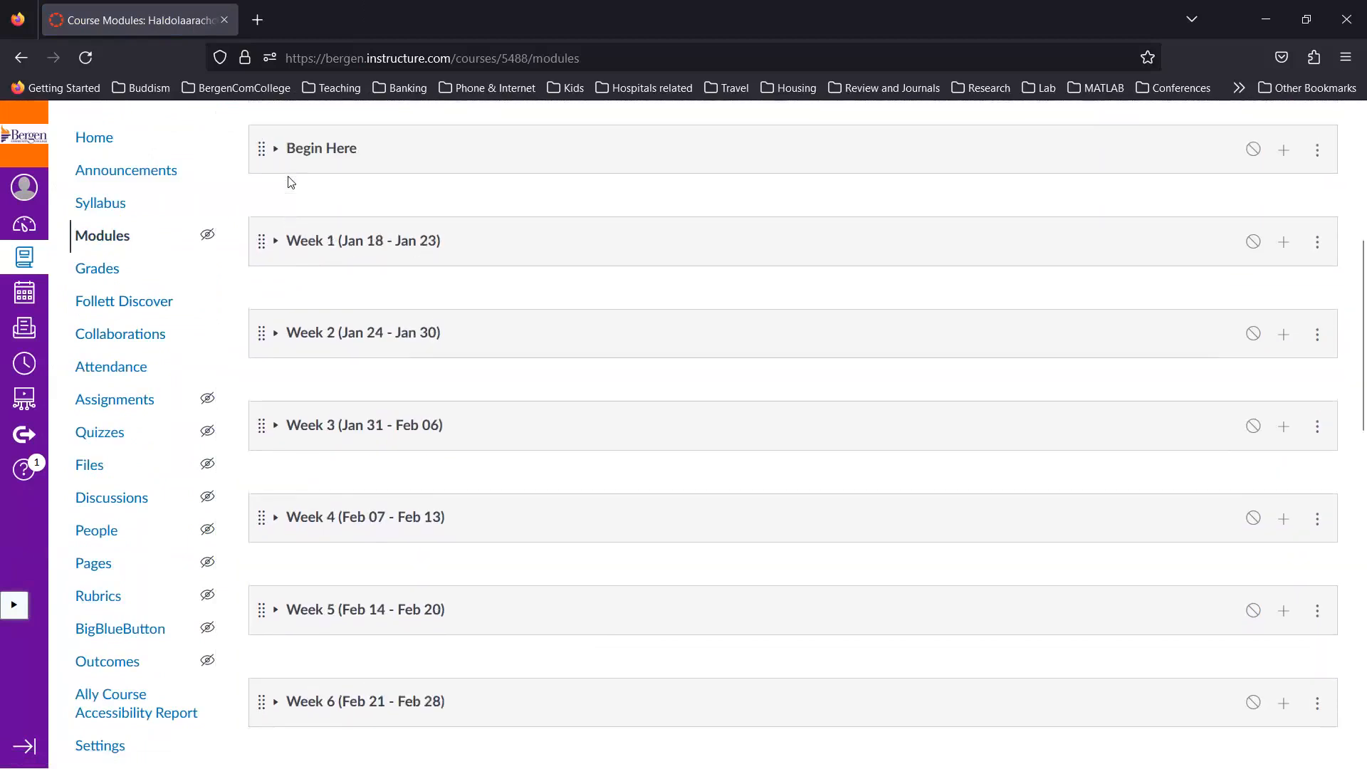
Step: Expand the Week 2 (Jan 24 - Jan 30) module and examine its class notes, readings, homework and lab items
scroll(291, 181, down, 1)
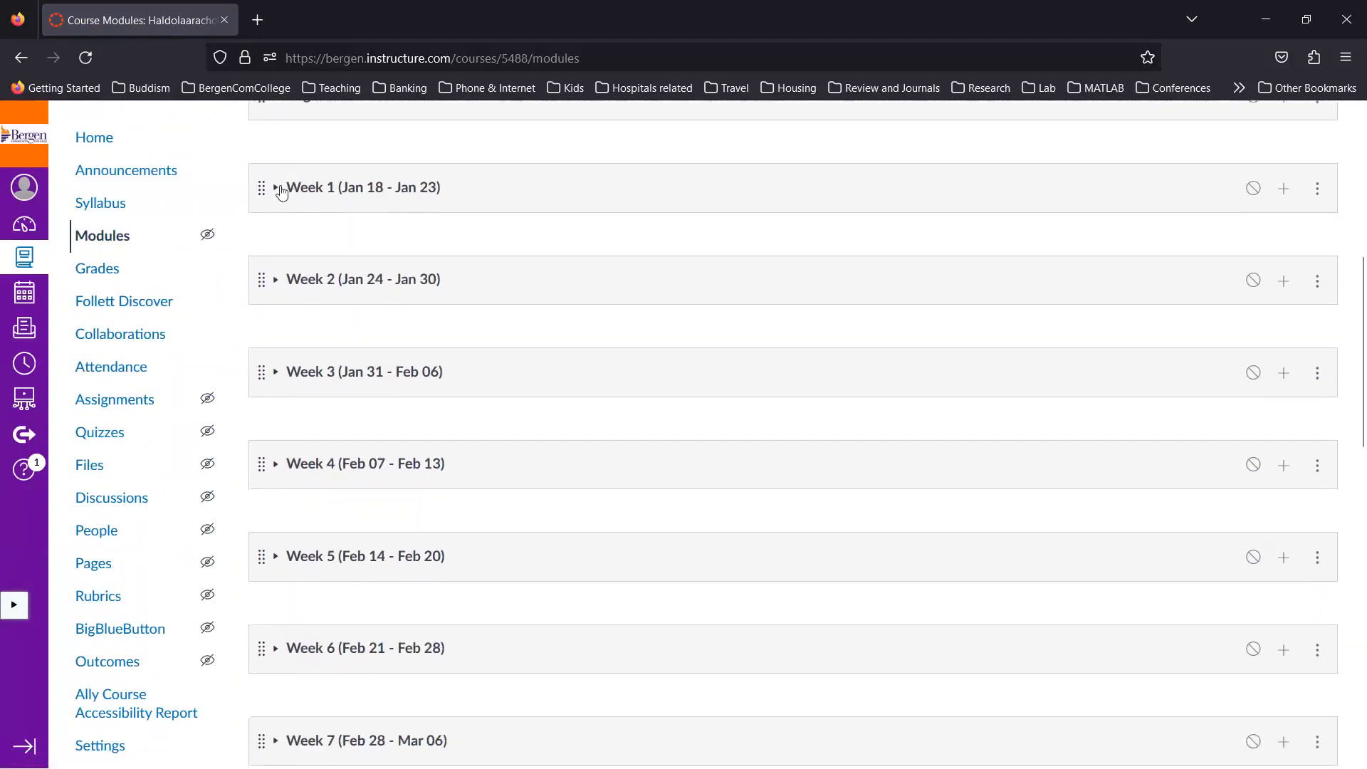
click(277, 285)
scroll(335, 341, down, 4)
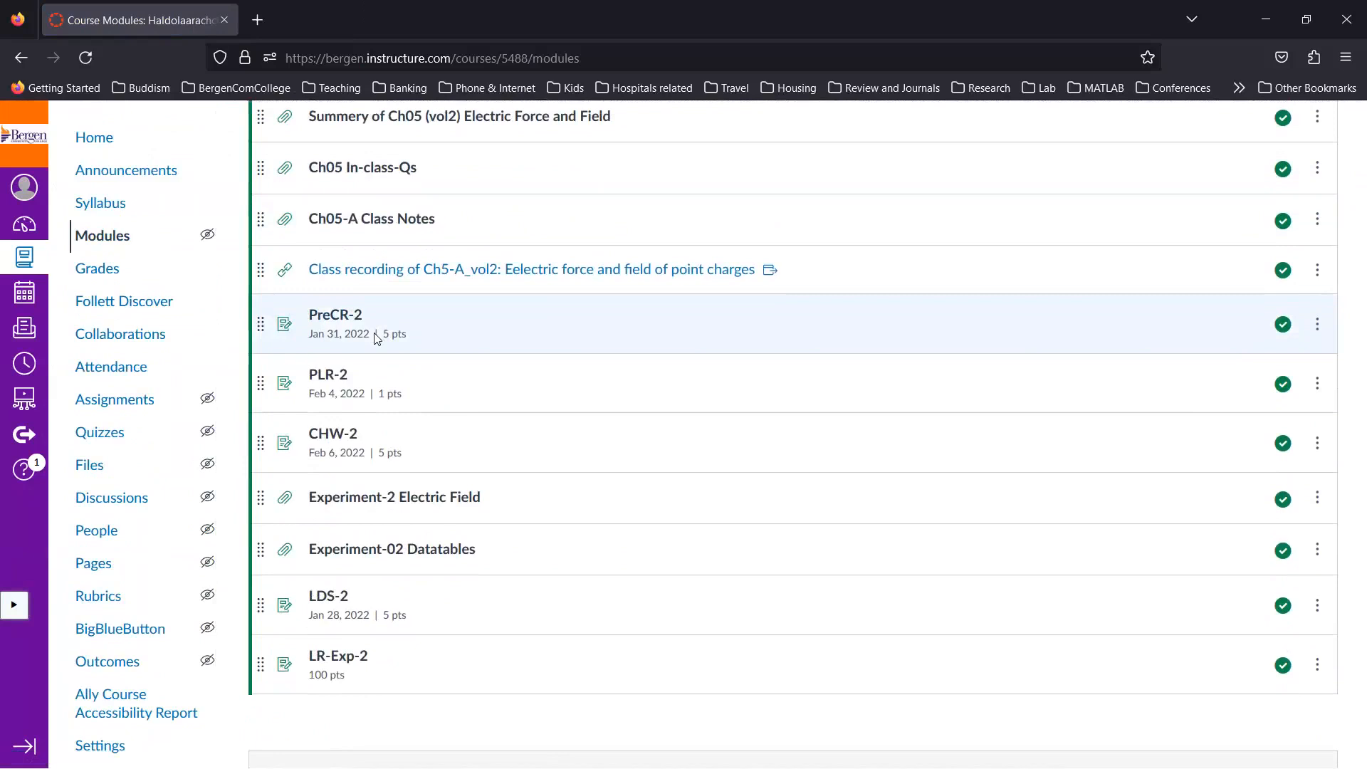
scroll(377, 338, up, 3)
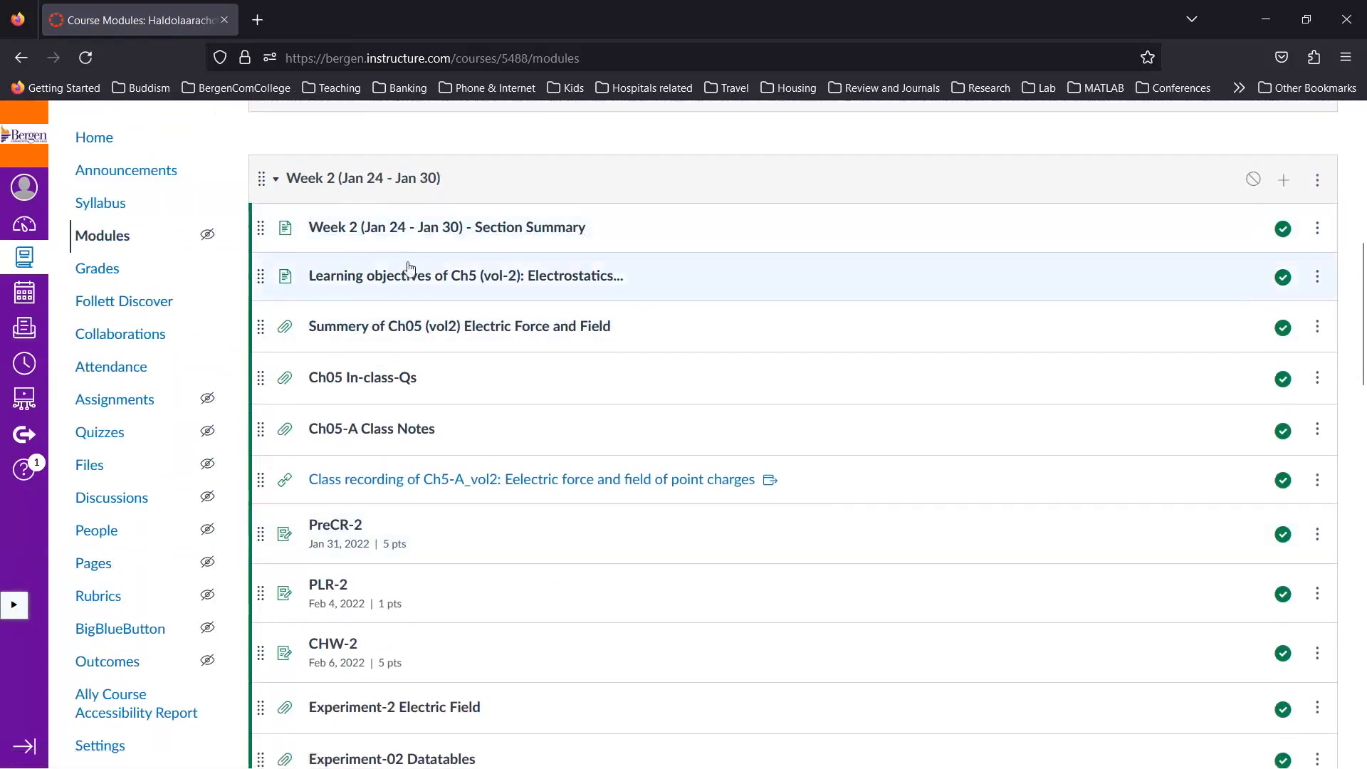
scroll(408, 268, down, 2)
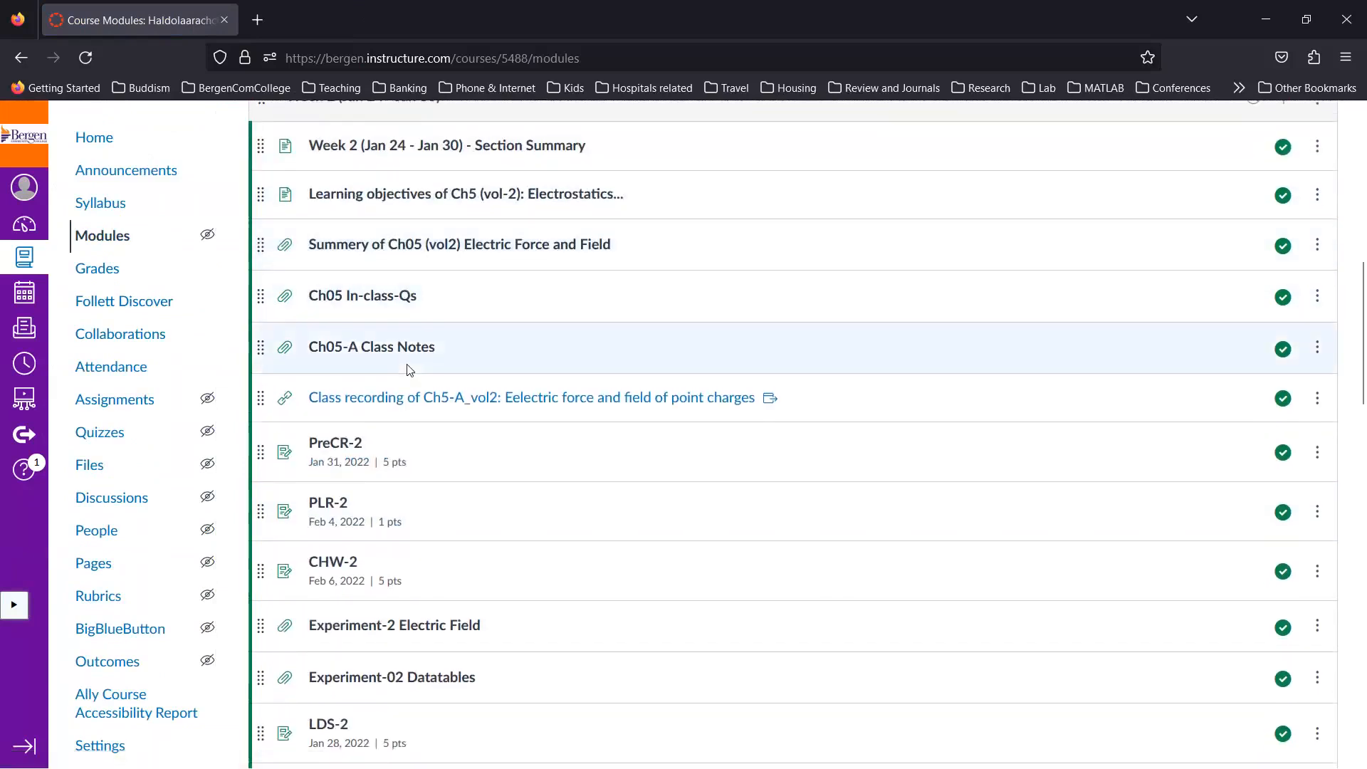
scroll(408, 369, down, 4)
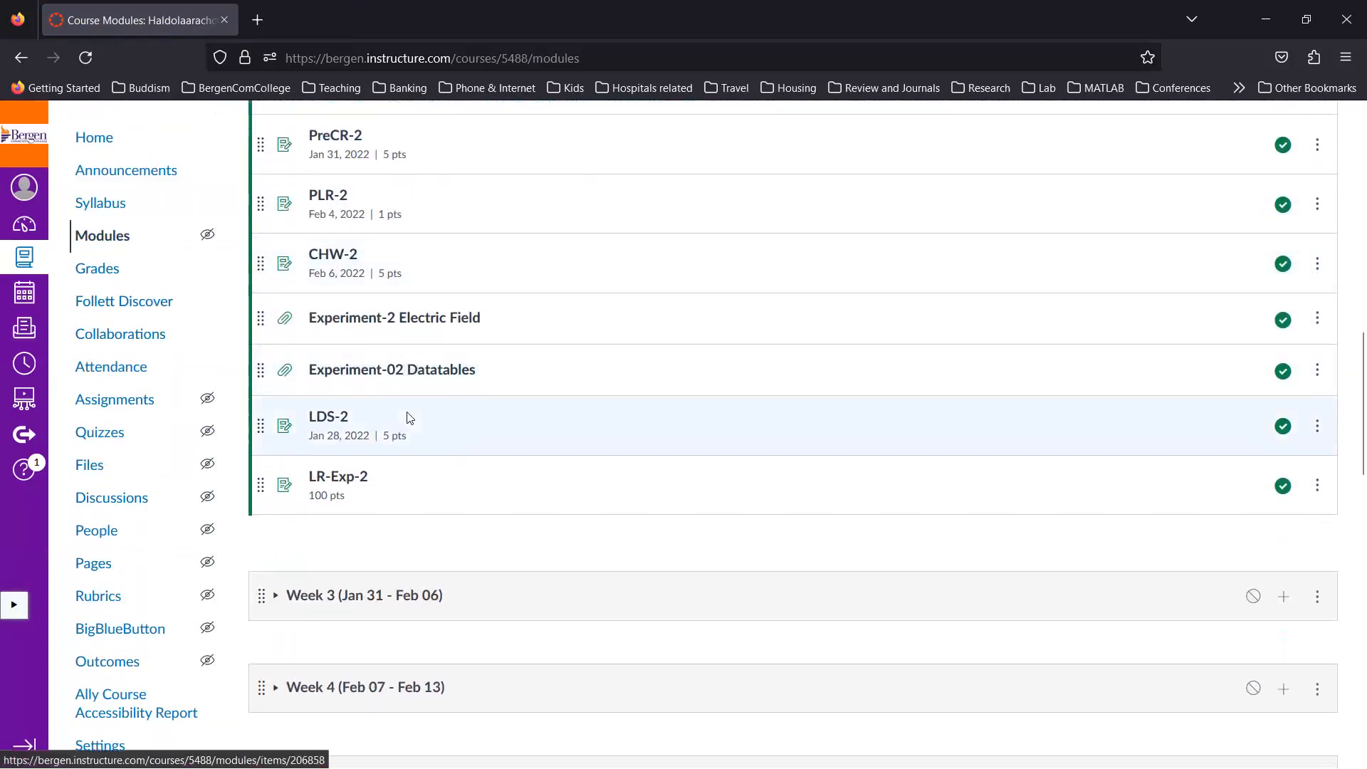
scroll(410, 418, down, 3)
drag(260, 186, 412, 183)
scroll(430, 258, up, 15)
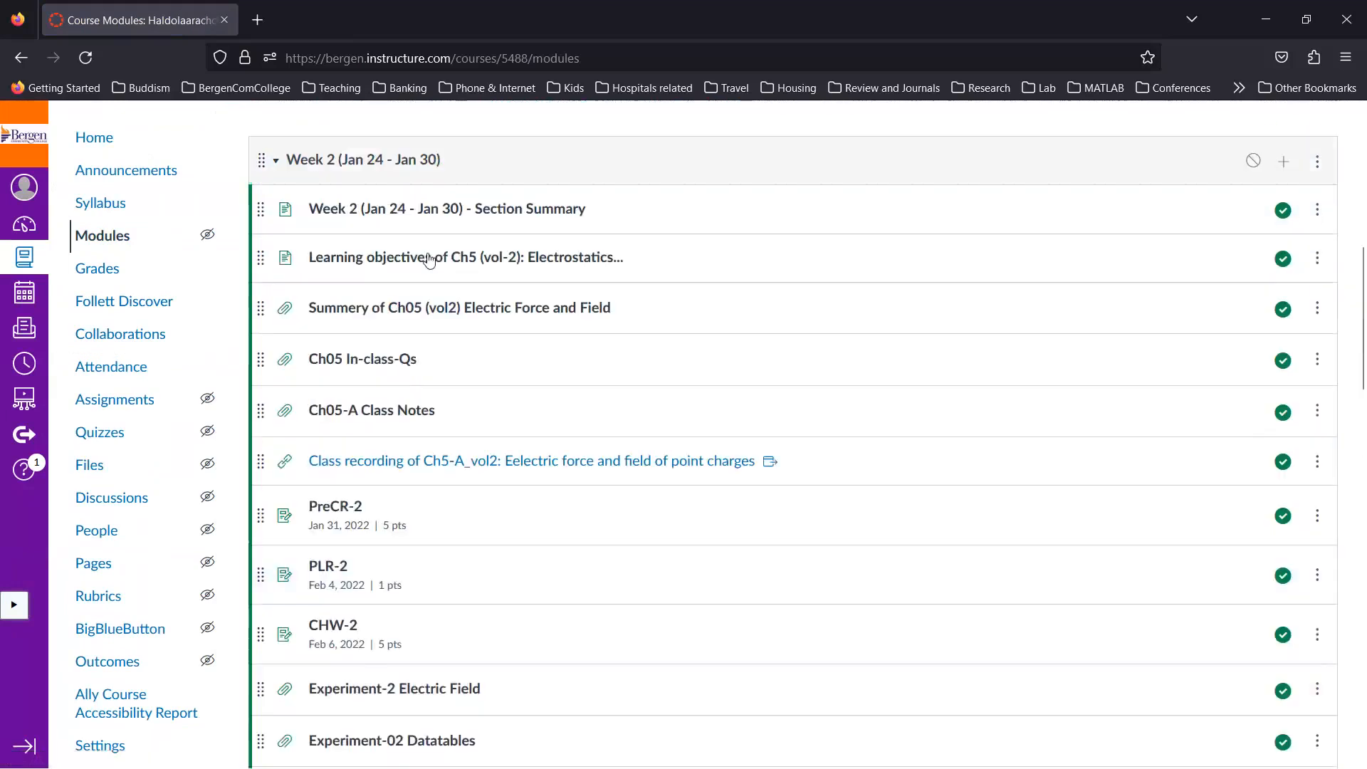